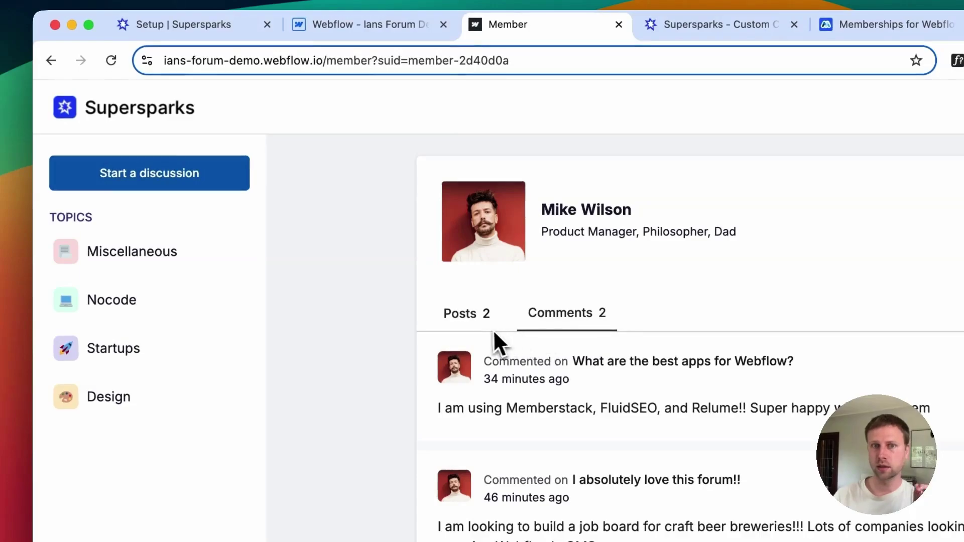
Step: Open the Miscellaneous topic from the TOPICS list in the forum sidebar
{"action": "left_click_drag", "start_coordinate": [133, 119], "coordinate": [126, 218]}
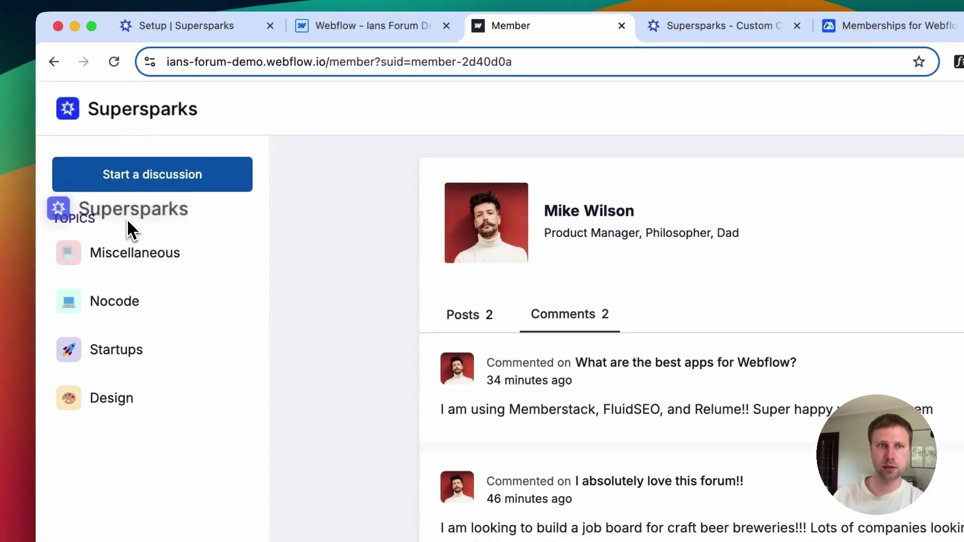
{"action": "left_click", "coordinate": [124, 259]}
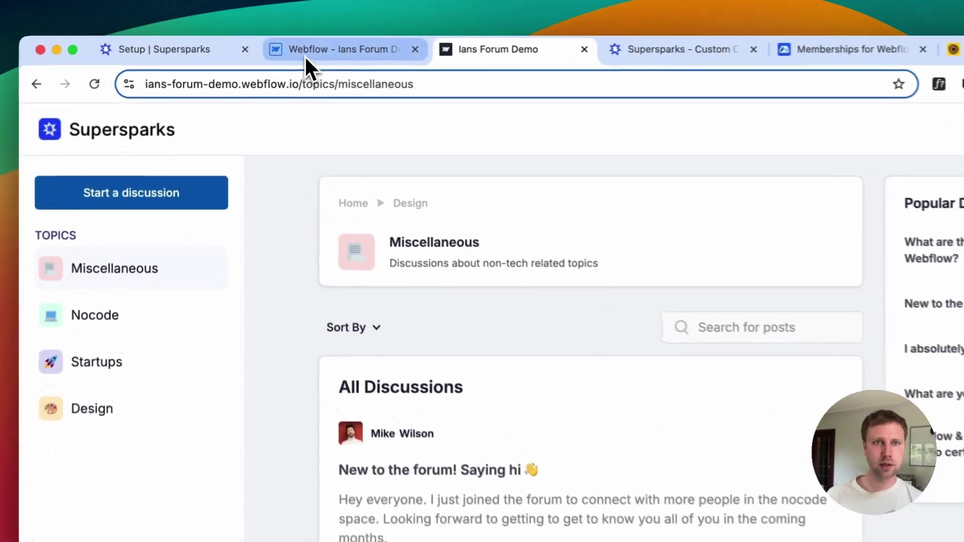
Step: Open the Posts Template page in the Webflow Designer
{"action": "left_click", "coordinate": [306, 59]}
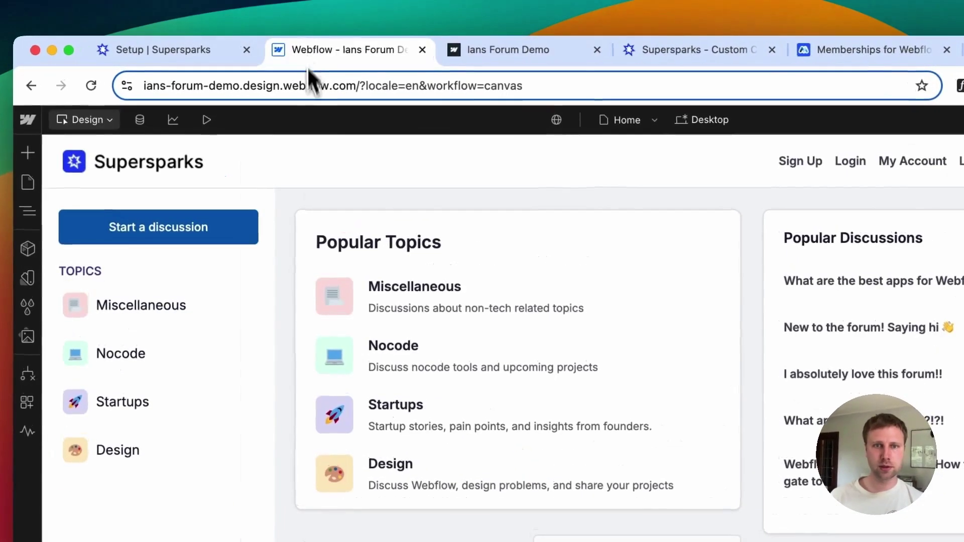
{"action": "left_click", "coordinate": [372, 428]}
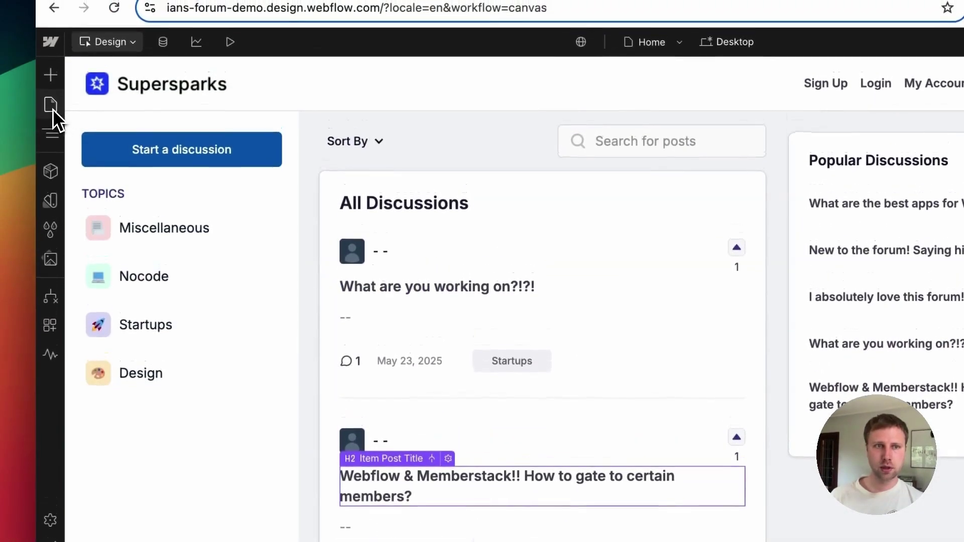
{"action": "left_click", "coordinate": [50, 54]}
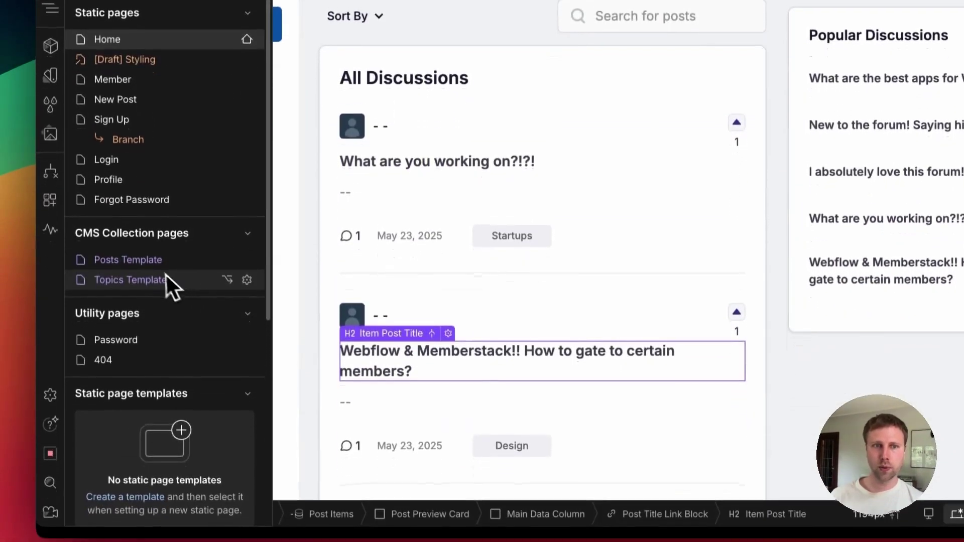
{"action": "left_click", "coordinate": [150, 321]}
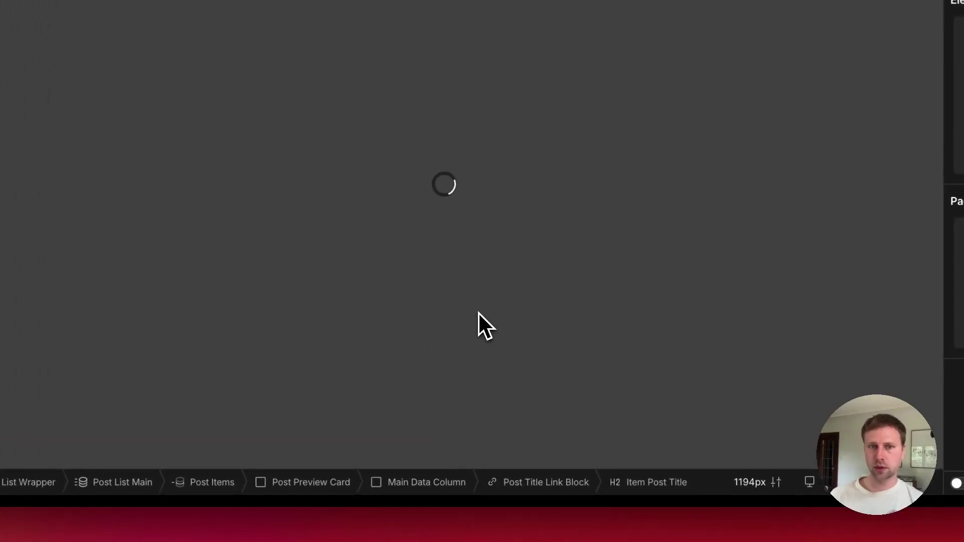
{"action": "scroll", "coordinate": [469, 327], "scroll_direction": "down", "scroll_amount": 6}
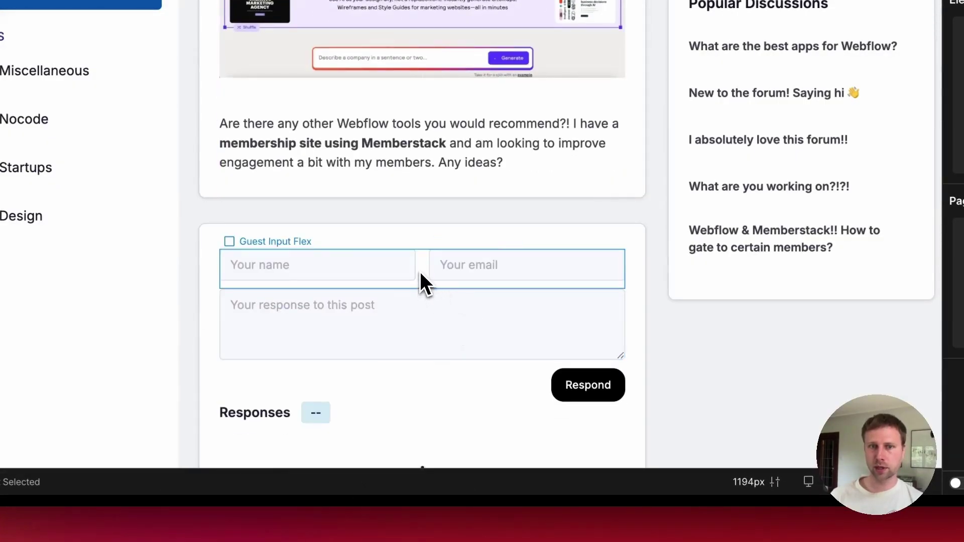
Step: Give the Respond submit button a Link Blue background colour
{"action": "left_click", "coordinate": [420, 273]}
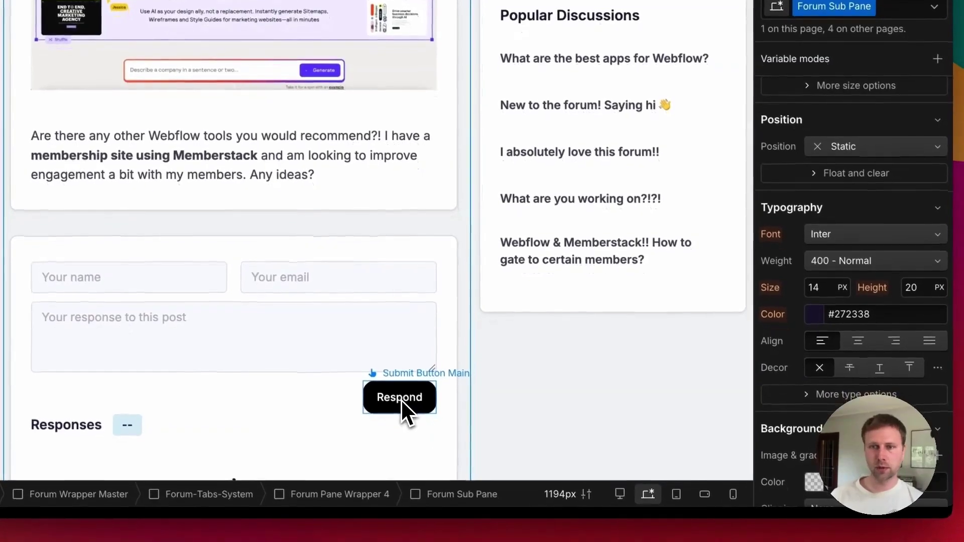
{"action": "left_click", "coordinate": [582, 391]}
{"action": "scroll", "coordinate": [803, 282], "scroll_direction": "down", "scroll_amount": 3}
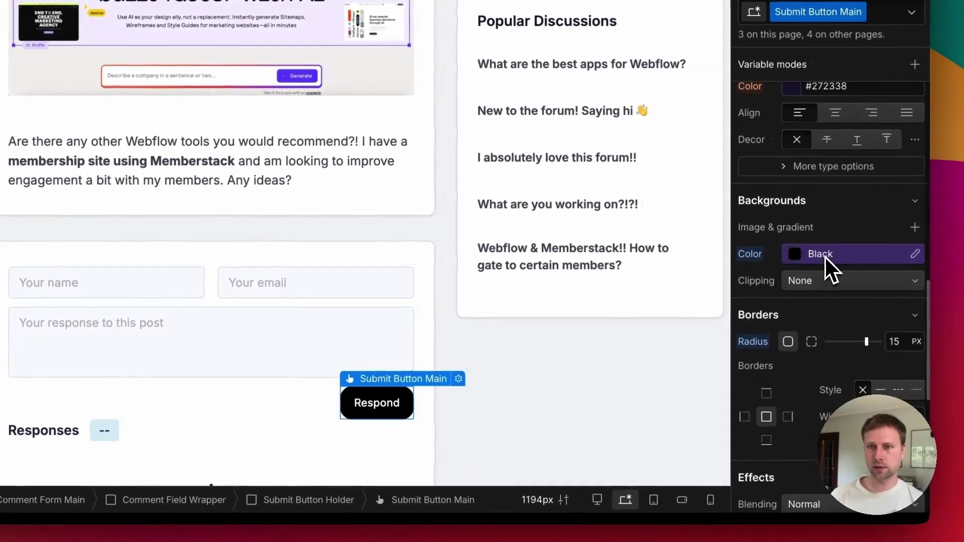
{"action": "left_click", "coordinate": [842, 251]}
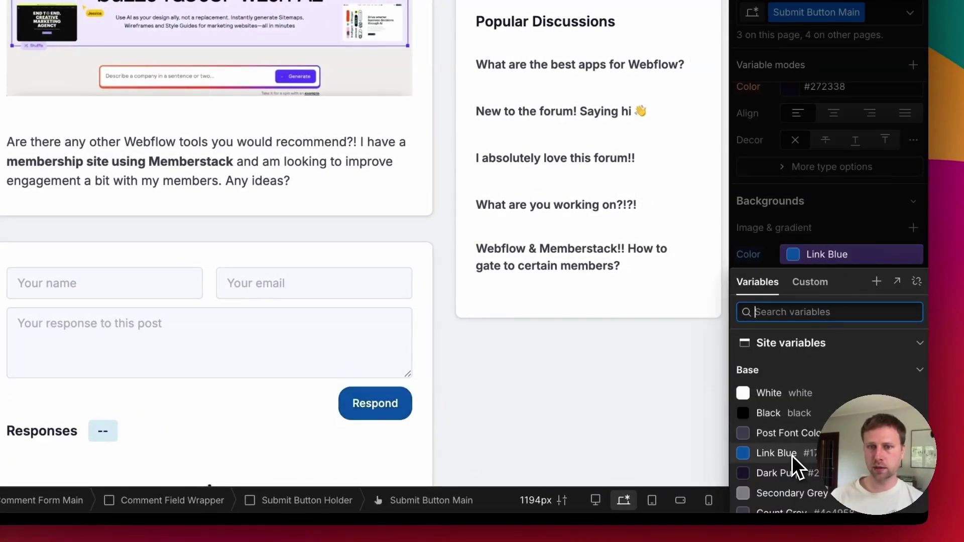
{"action": "left_click", "coordinate": [791, 454]}
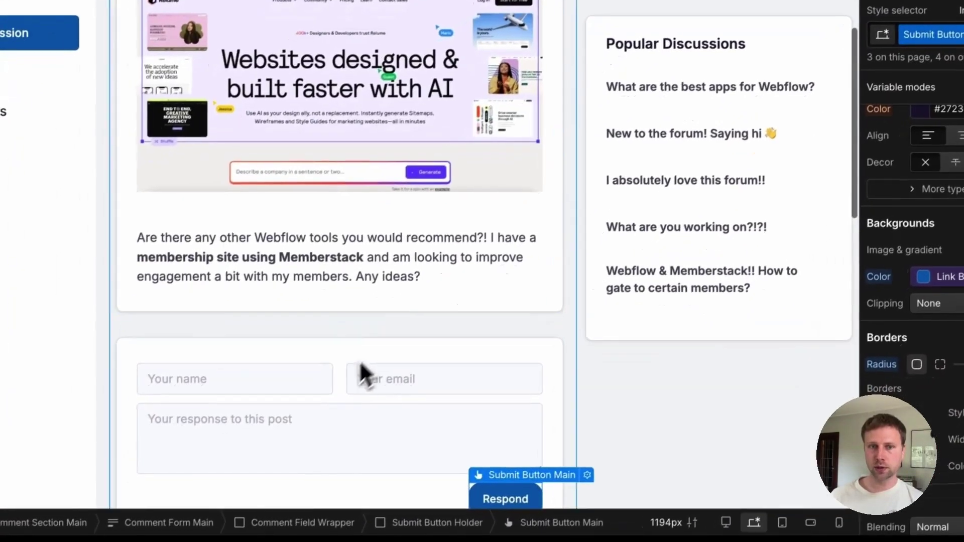
Step: Set the guest name and email field group's flex direction to vertical
{"action": "left_click", "coordinate": [365, 374]}
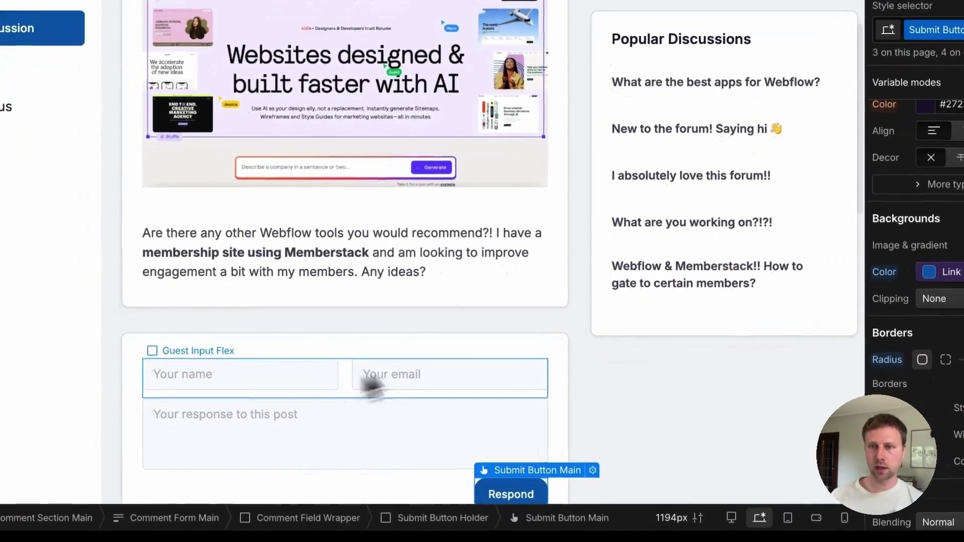
{"action": "scroll", "coordinate": [868, 306], "scroll_direction": "up", "scroll_amount": 10}
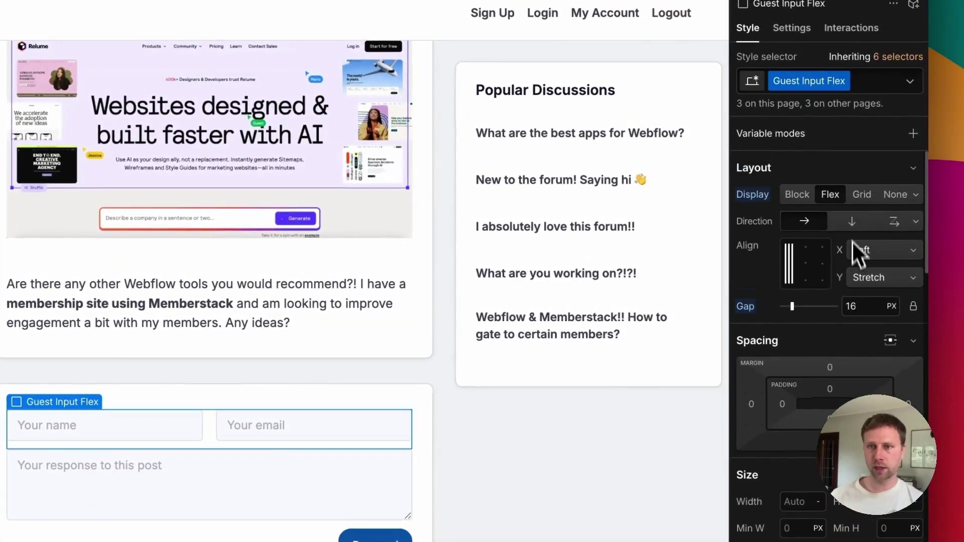
{"action": "left_click", "coordinate": [850, 221]}
{"action": "scroll", "coordinate": [415, 200], "scroll_direction": "up", "scroll_amount": 5}
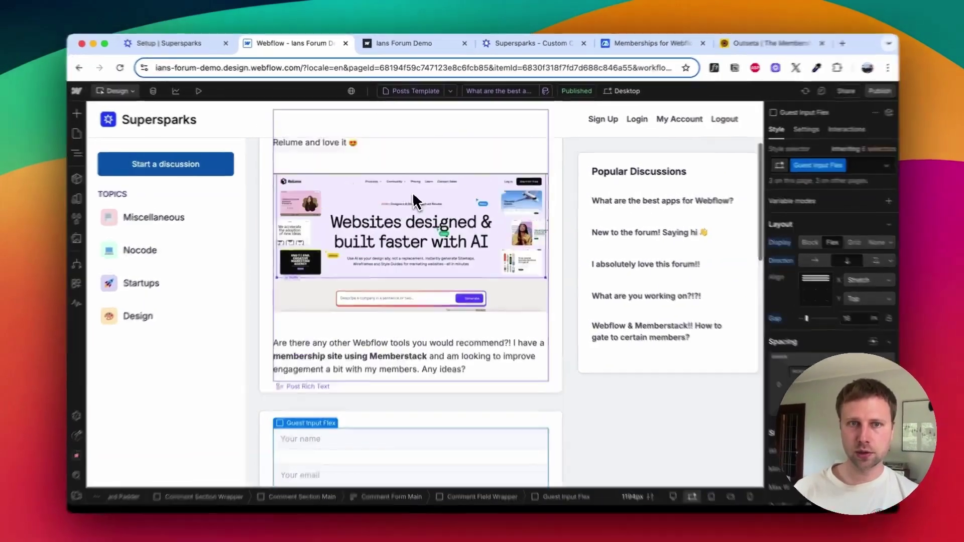
{"action": "left_click", "coordinate": [317, 203]}
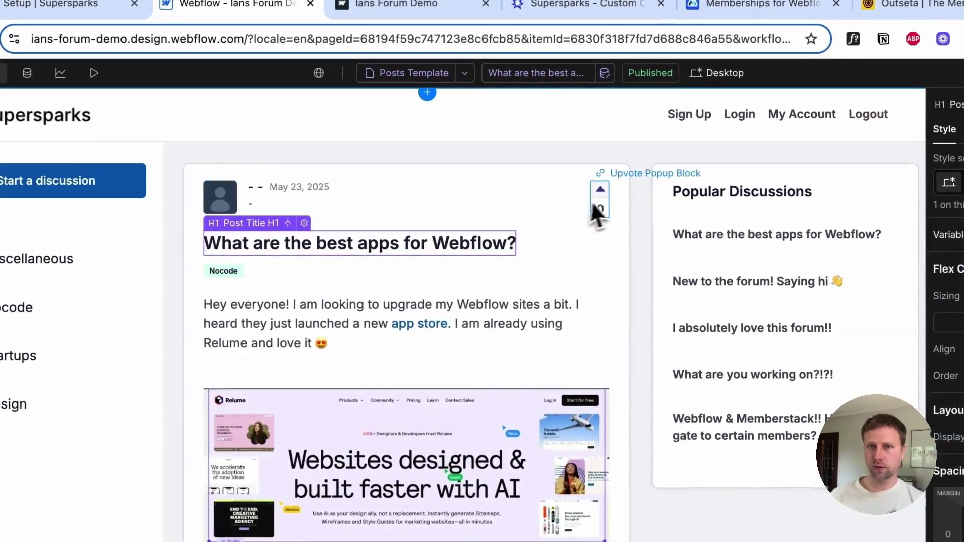
{"action": "left_click", "coordinate": [598, 210]}
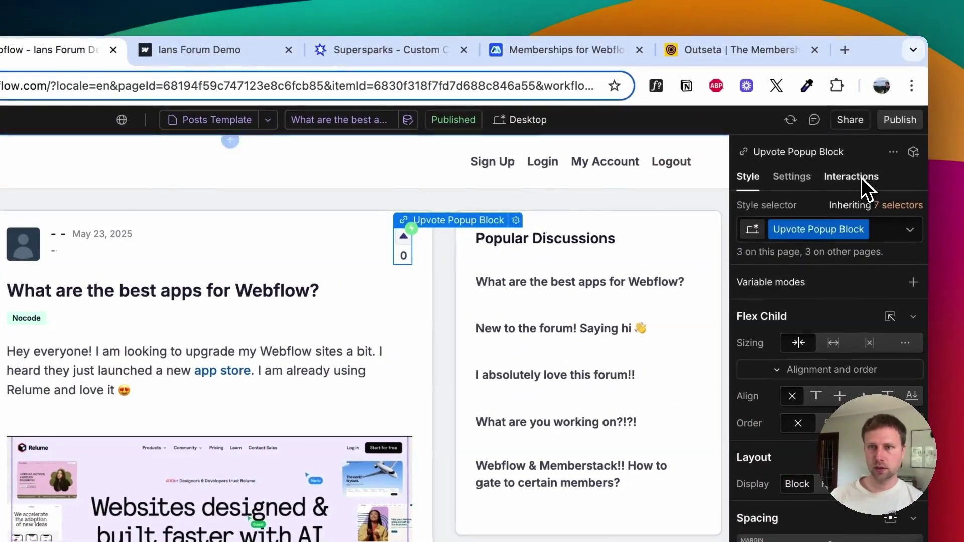
{"action": "left_click", "coordinate": [861, 178]}
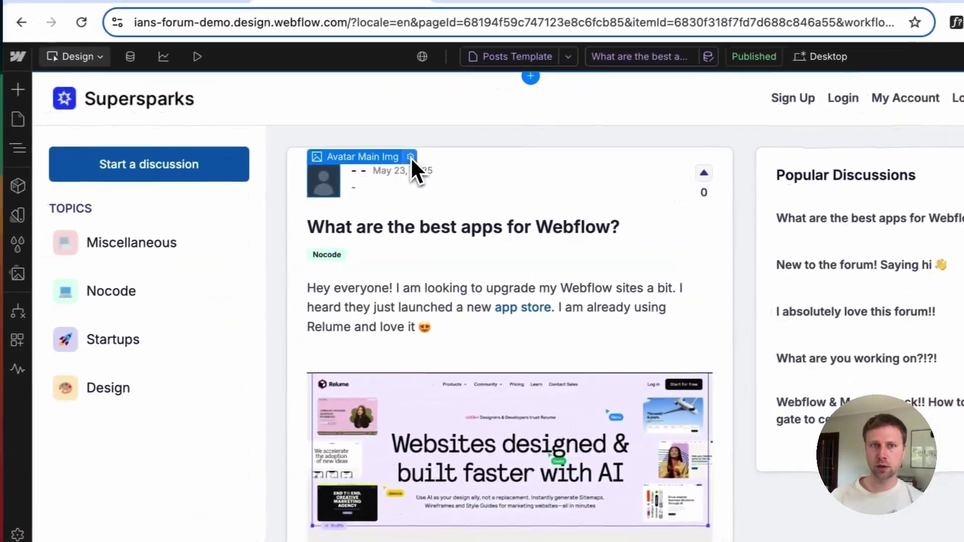
{"action": "left_click", "coordinate": [331, 210]}
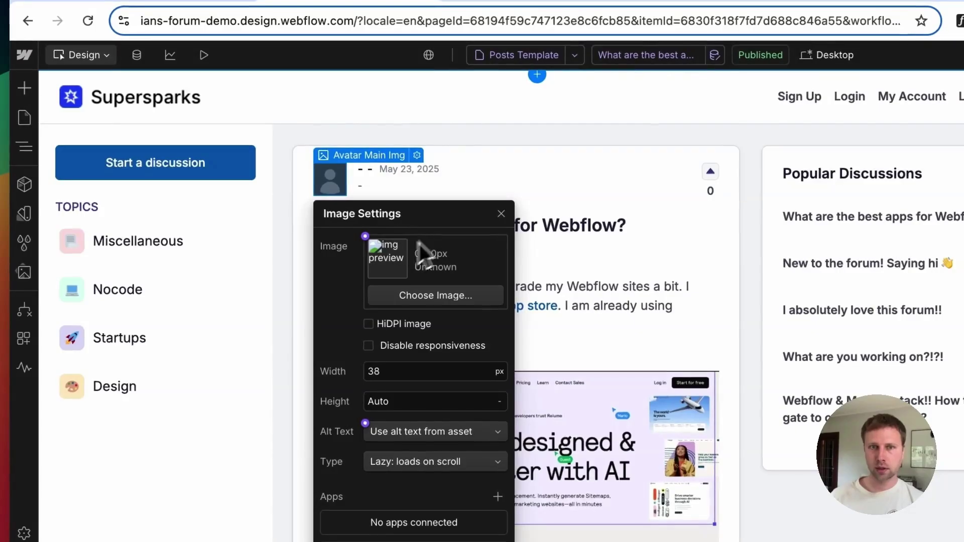
{"action": "left_click", "coordinate": [501, 213]}
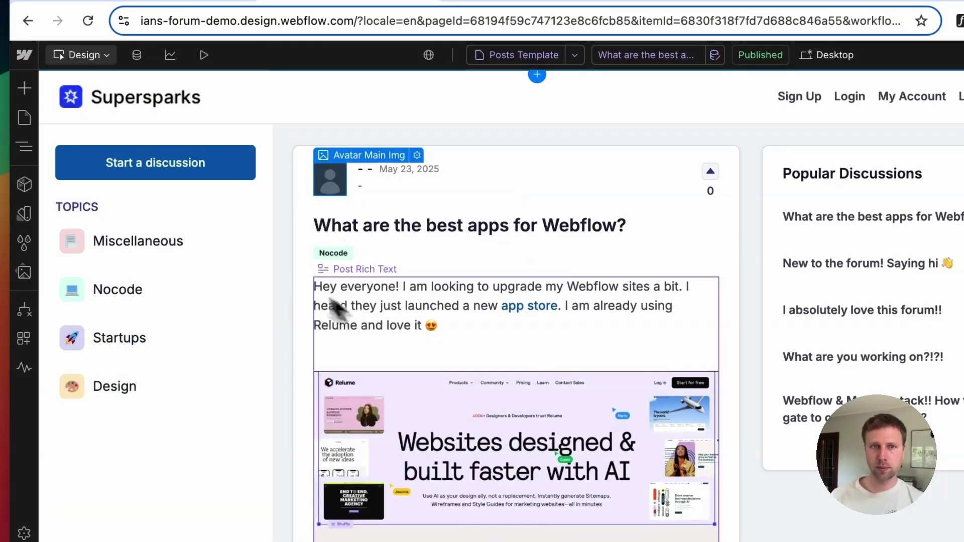
{"action": "left_click", "coordinate": [412, 303]}
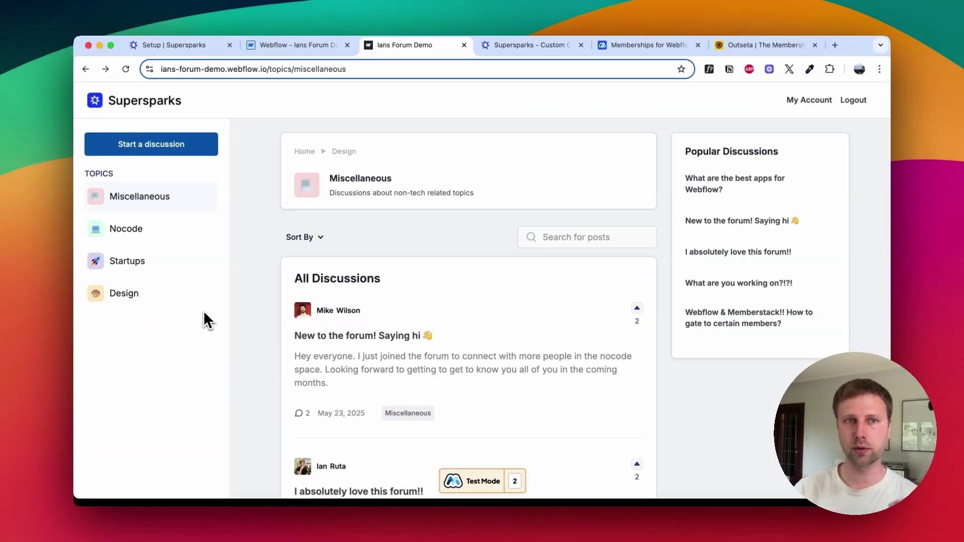
Step: Return to the forum home via the Supersparks logo, then show the Supersparks - Custom tab
{"action": "left_click", "coordinate": [134, 104]}
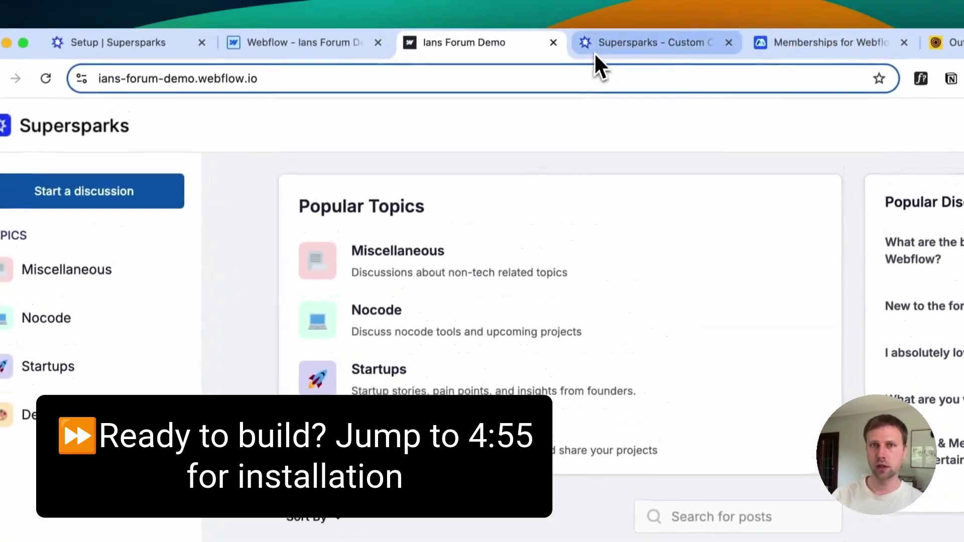
{"action": "left_click", "coordinate": [596, 56]}
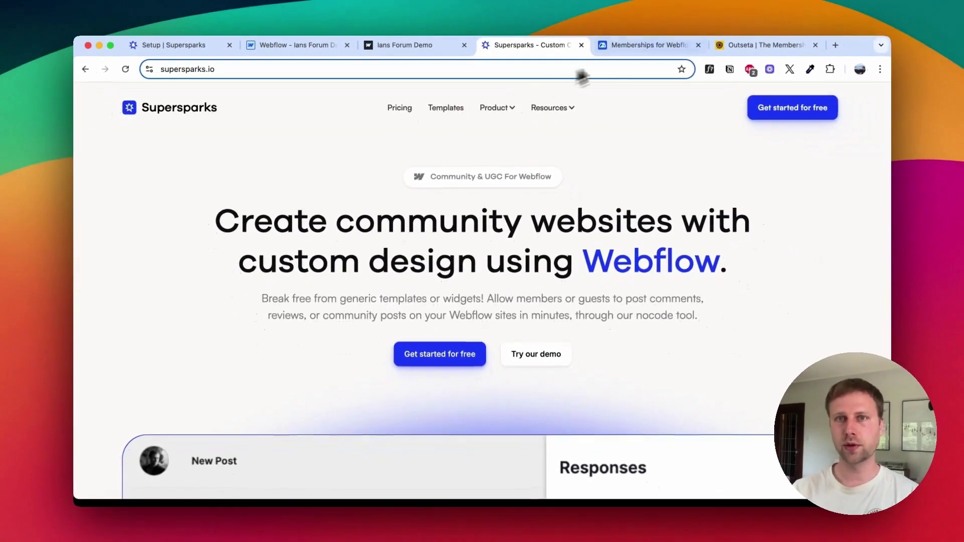
Step: Compare the Memberstack and Outseta home pages across browser tabs
{"action": "left_click", "coordinate": [636, 48]}
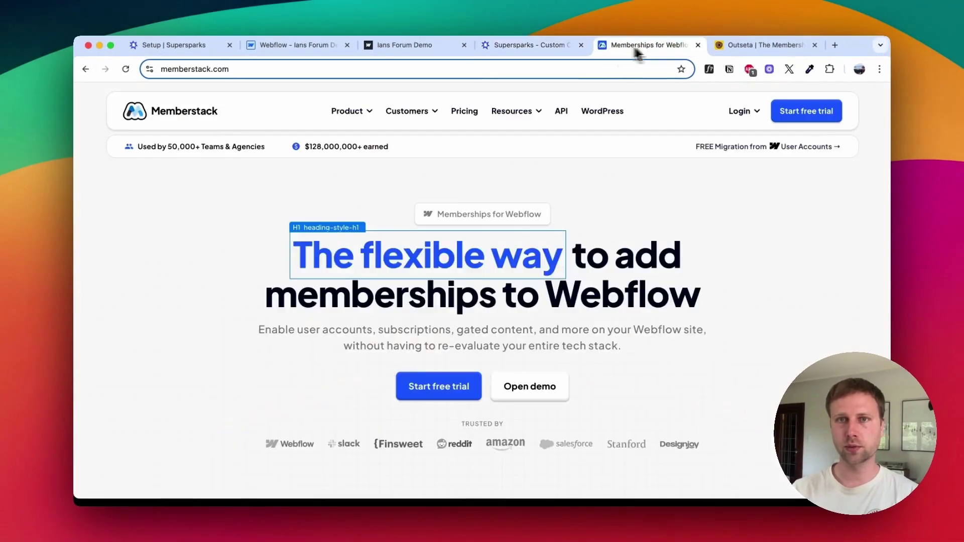
{"action": "left_click", "coordinate": [722, 50]}
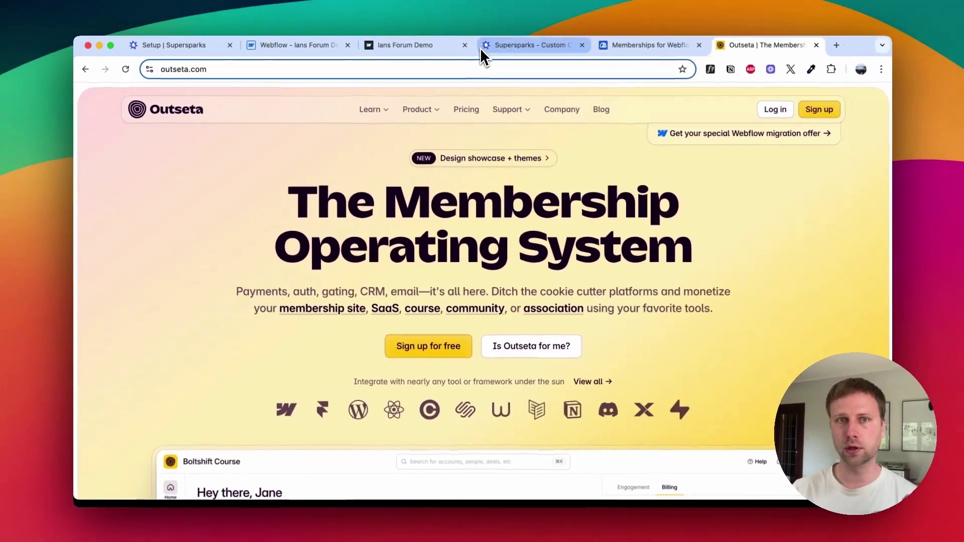
{"action": "left_click", "coordinate": [454, 56]}
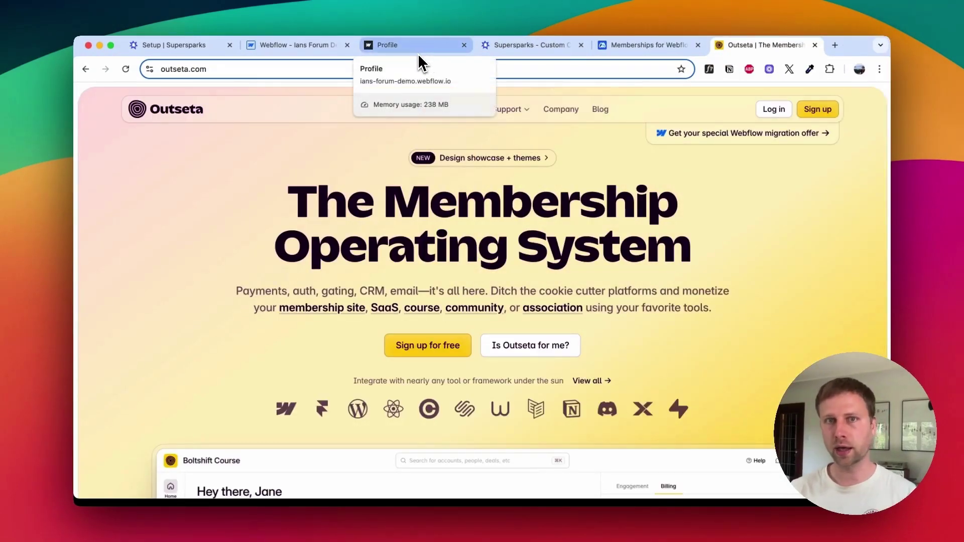
{"action": "left_click", "coordinate": [633, 46]}
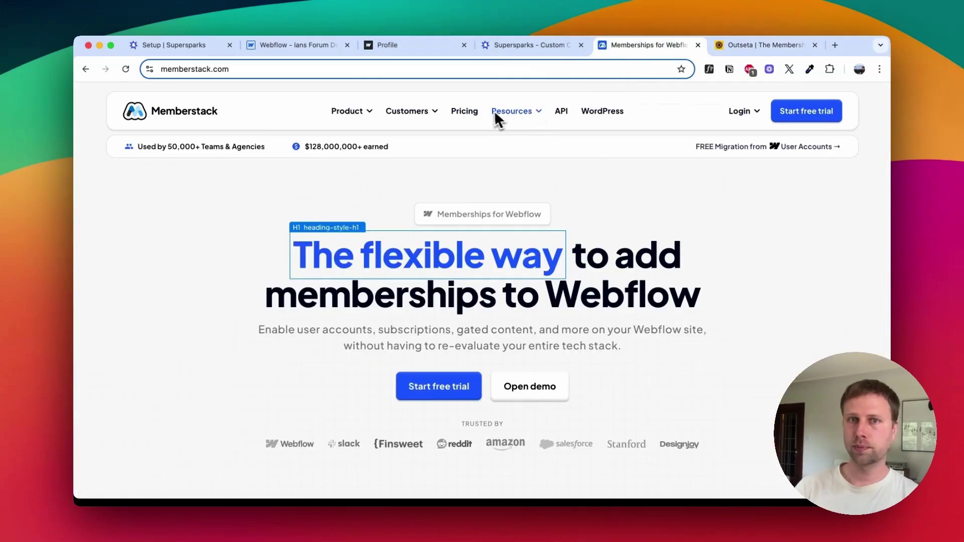
{"action": "left_click", "coordinate": [734, 52]}
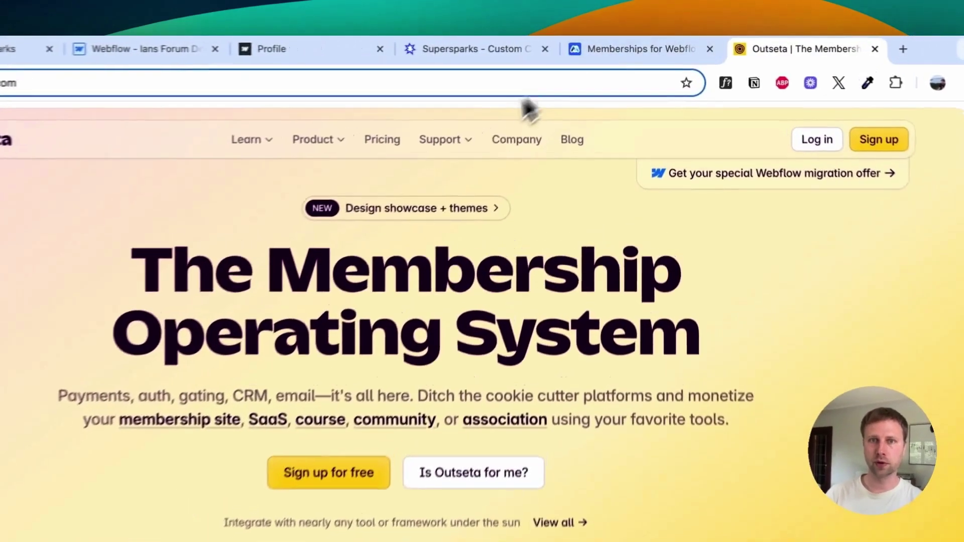
Step: Open Outseta's Product > Payments page
{"action": "mouse_move", "coordinate": [415, 110]}
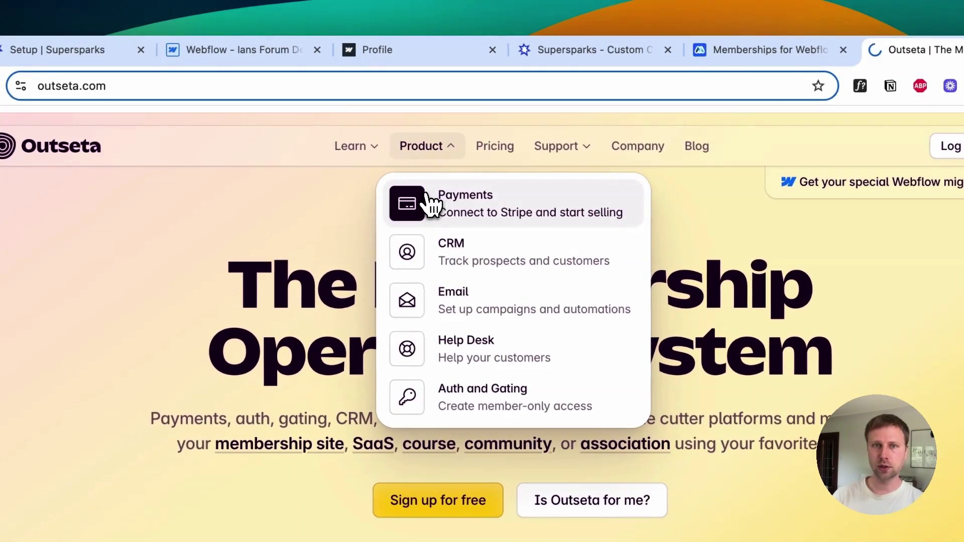
{"action": "left_click", "coordinate": [417, 194]}
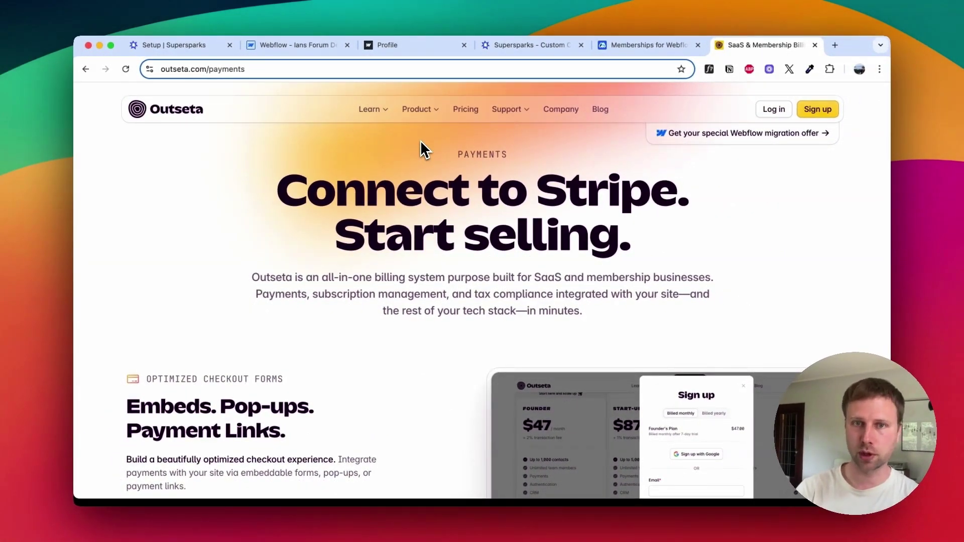
{"action": "key", "text": "ctrl+shift+Tab"}
Step: Inspect the post template's author avatar and the response form's Respond button in the Designer
{"action": "left_click", "coordinate": [293, 51]}
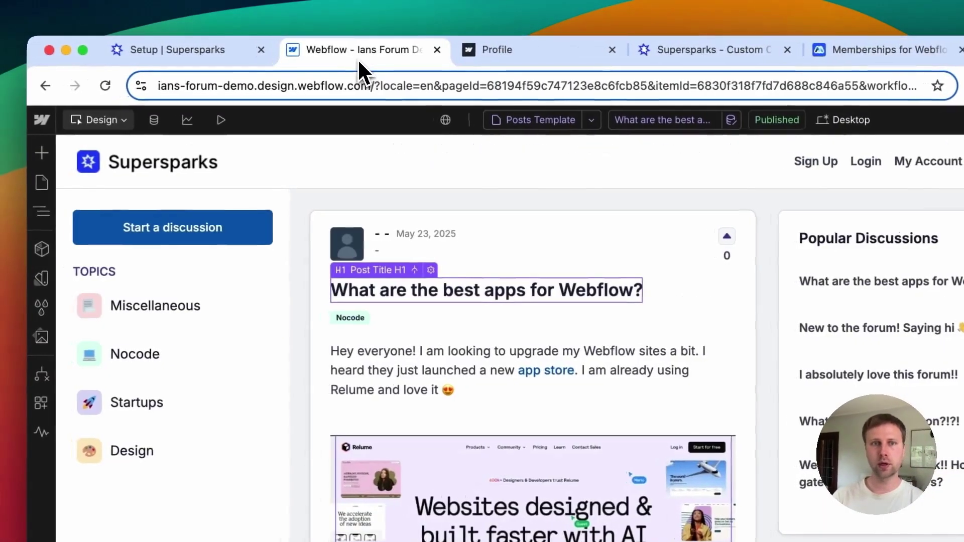
{"action": "left_click", "coordinate": [461, 357]}
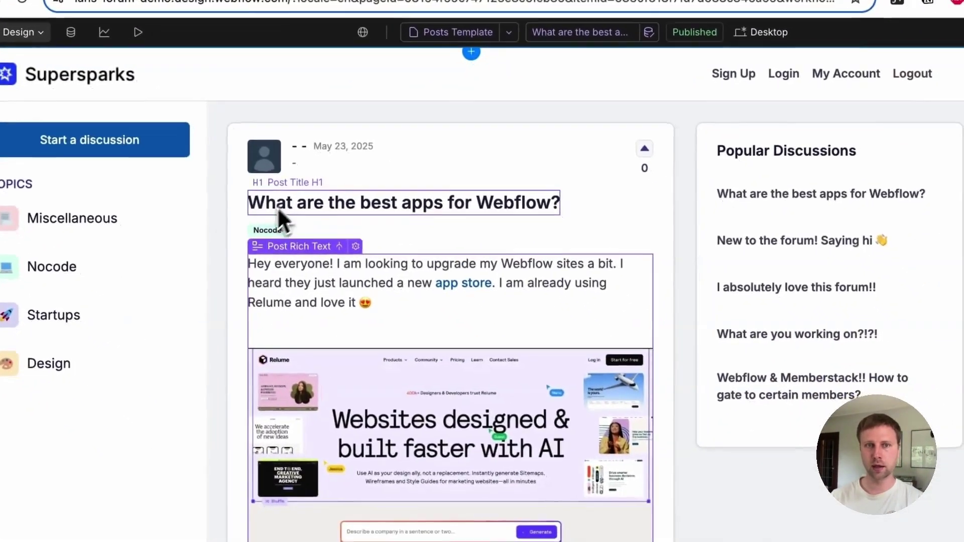
{"action": "left_click", "coordinate": [263, 154]}
{"action": "scroll", "coordinate": [339, 336], "scroll_direction": "down", "scroll_amount": 3}
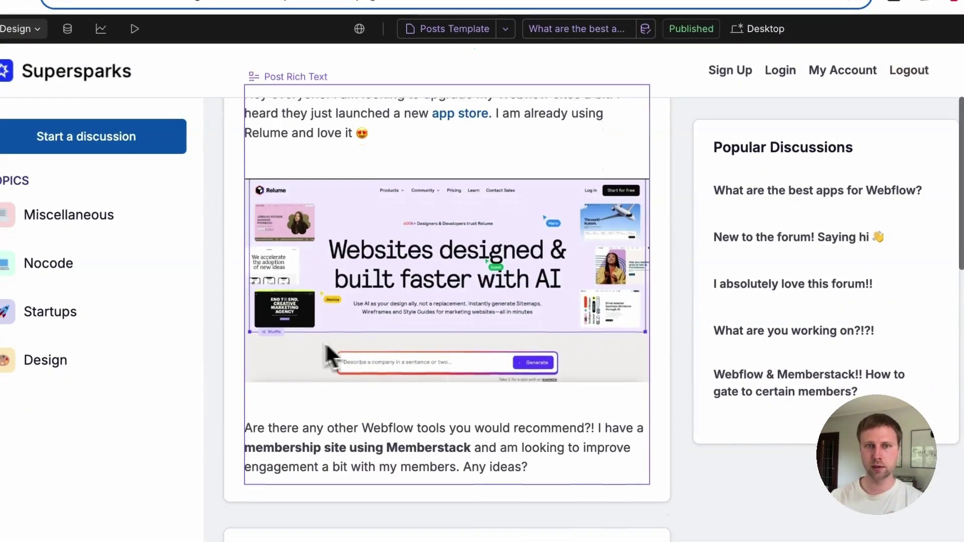
{"action": "scroll", "coordinate": [261, 369], "scroll_direction": "down", "scroll_amount": 6}
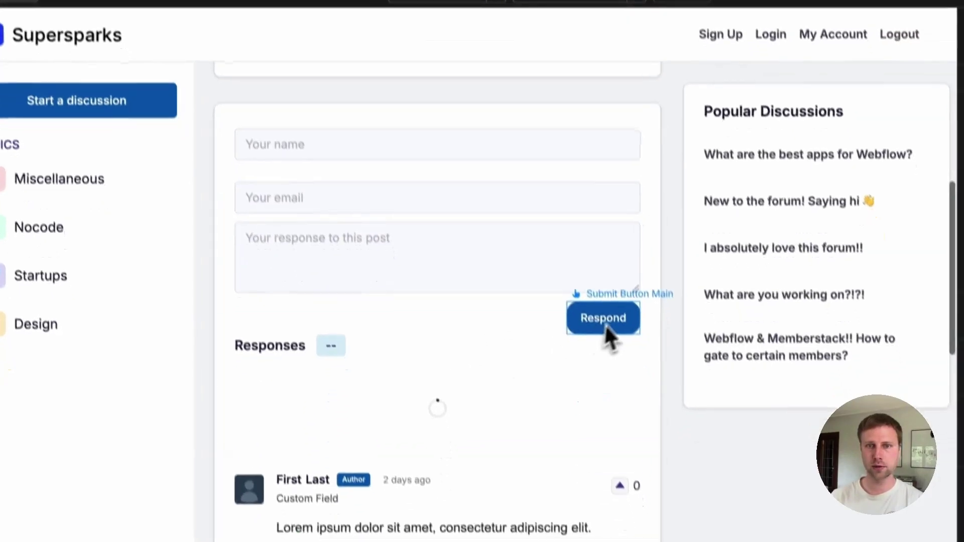
{"action": "left_click", "coordinate": [606, 327]}
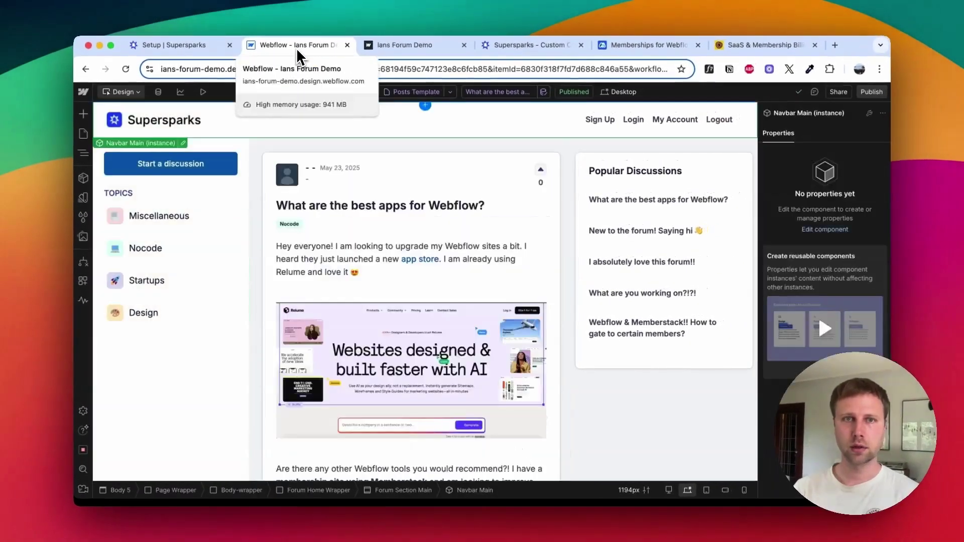
Step: Switch to the live Ians Forum Demo home page tab
{"action": "left_click", "coordinate": [378, 47]}
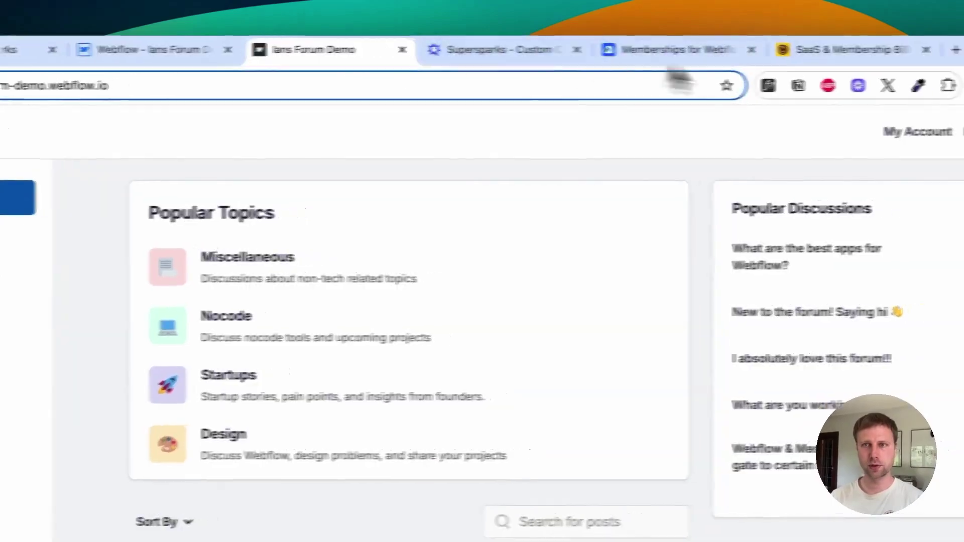
{"action": "left_click", "coordinate": [261, 50]}
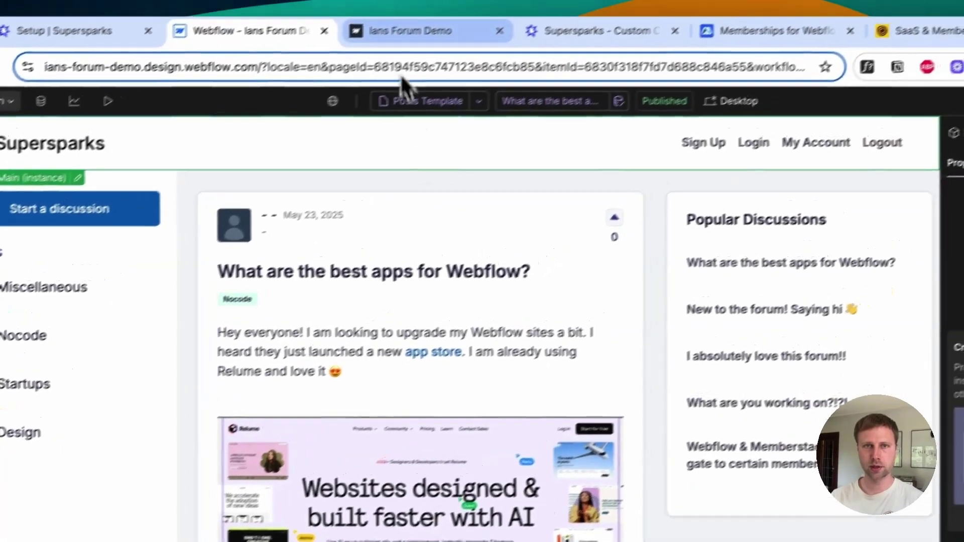
{"action": "left_click", "coordinate": [449, 25]}
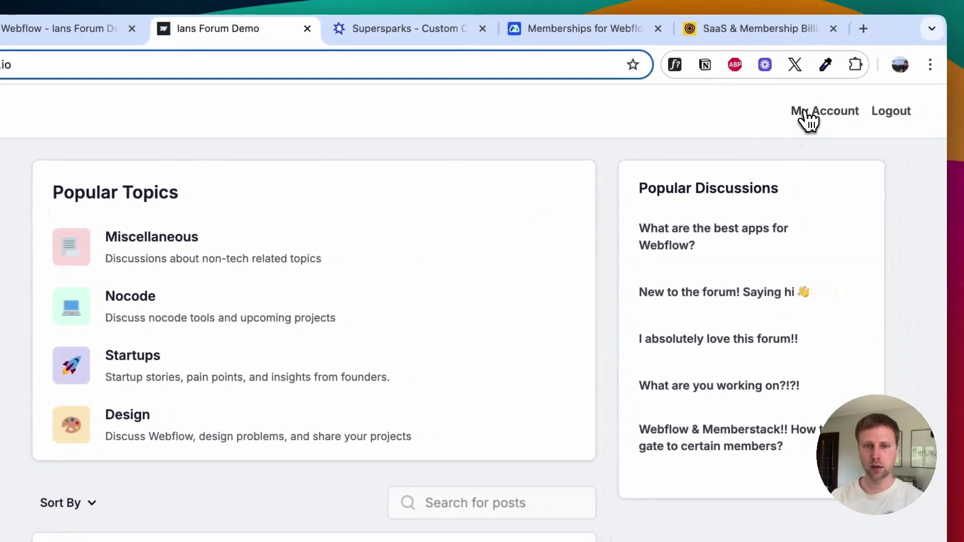
Step: Start a new discussion titled 'New here!! What are some good nocode tools!'
{"action": "left_click", "coordinate": [806, 113]}
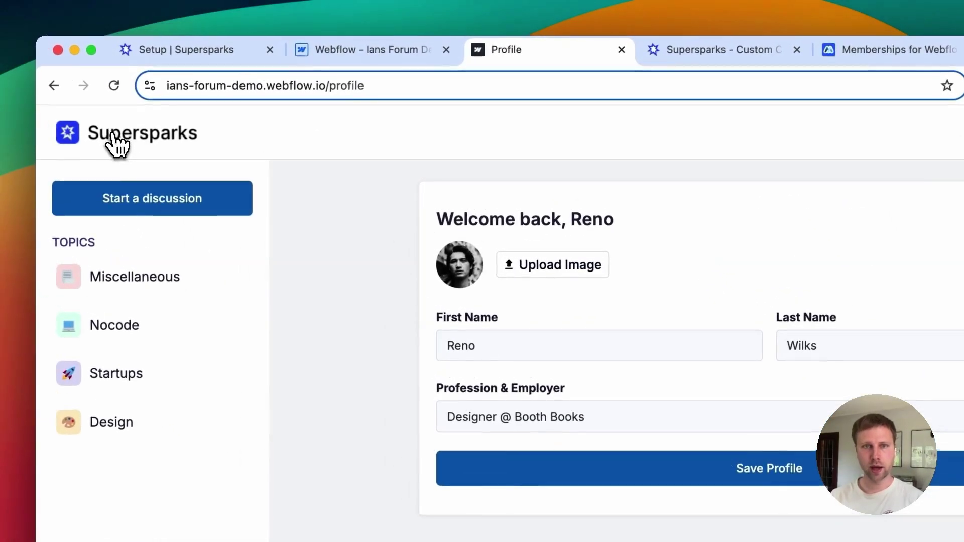
{"action": "left_click", "coordinate": [121, 147]}
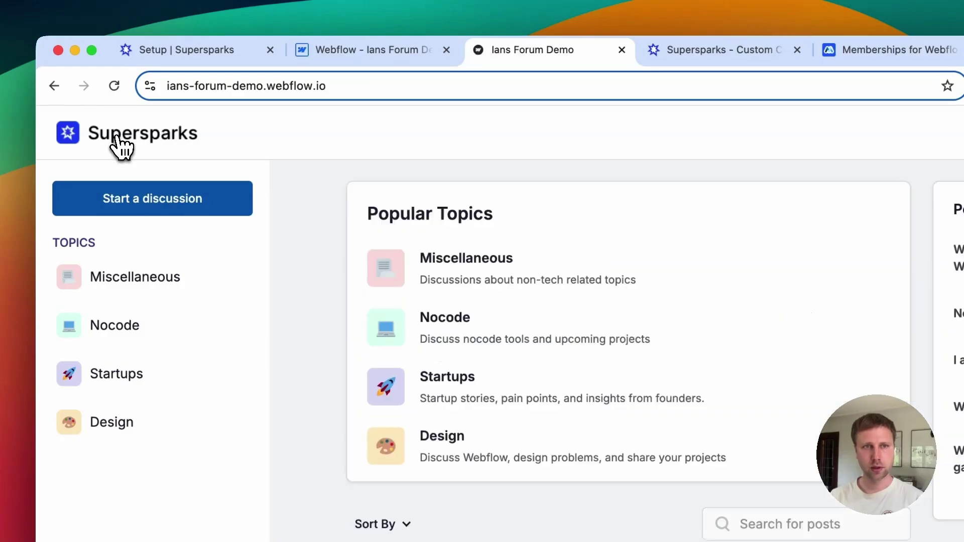
{"action": "left_click", "coordinate": [125, 206]}
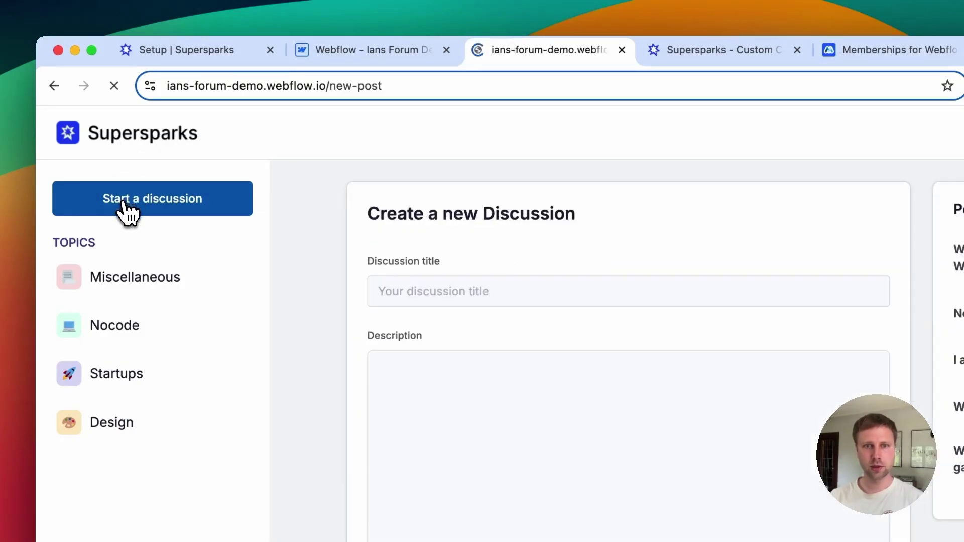
{"action": "left_click", "coordinate": [411, 292]}
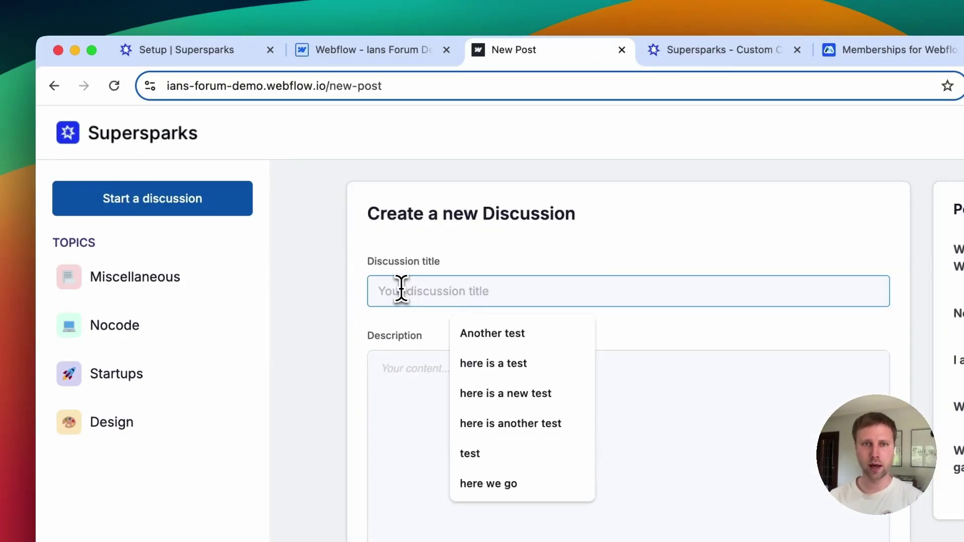
{"action": "type", "text": "New here!! What are some good nocode tools!"}
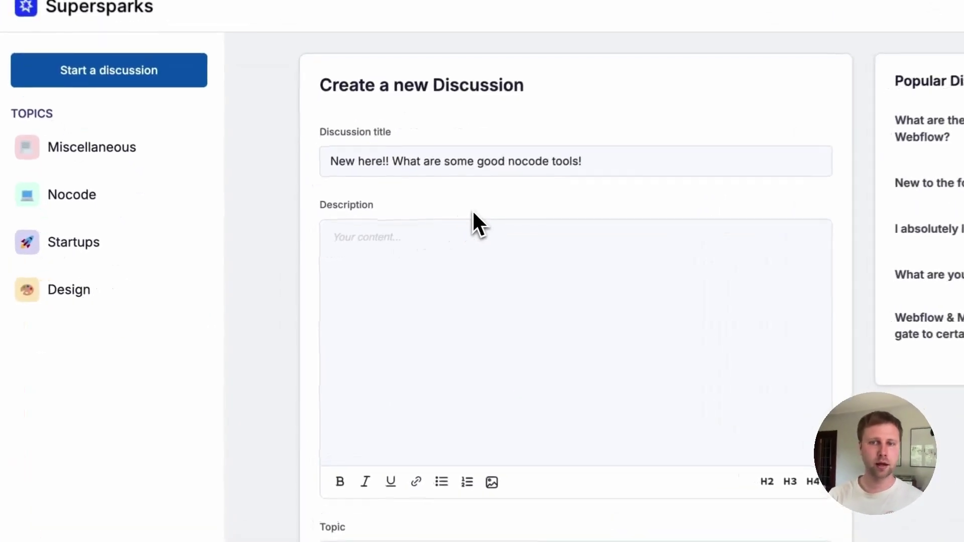
Step: Write the post description and bold the words 'wondering what some'
{"action": "left_click", "coordinate": [377, 234]}
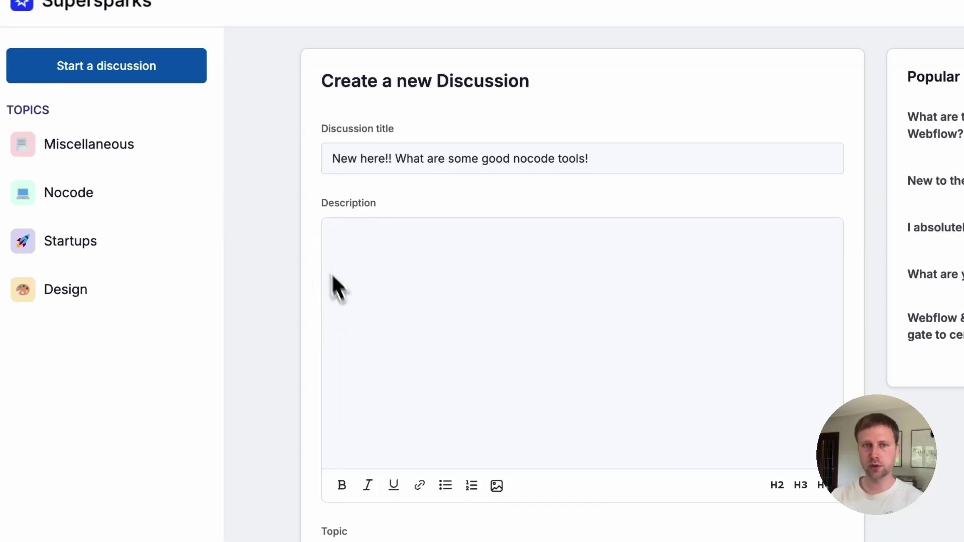
{"action": "type", "text": "H"}
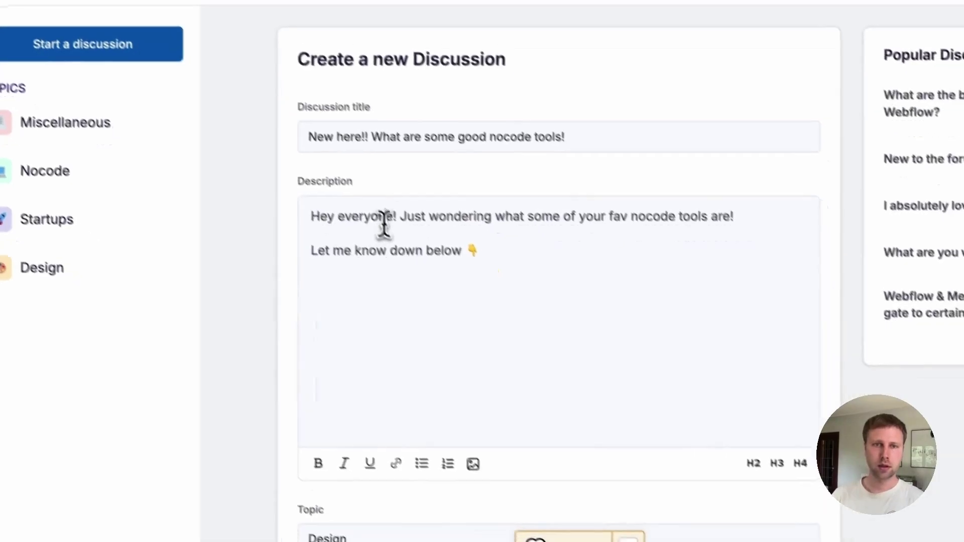
{"action": "left_click_drag", "start_coordinate": [402, 192], "coordinate": [486, 194]}
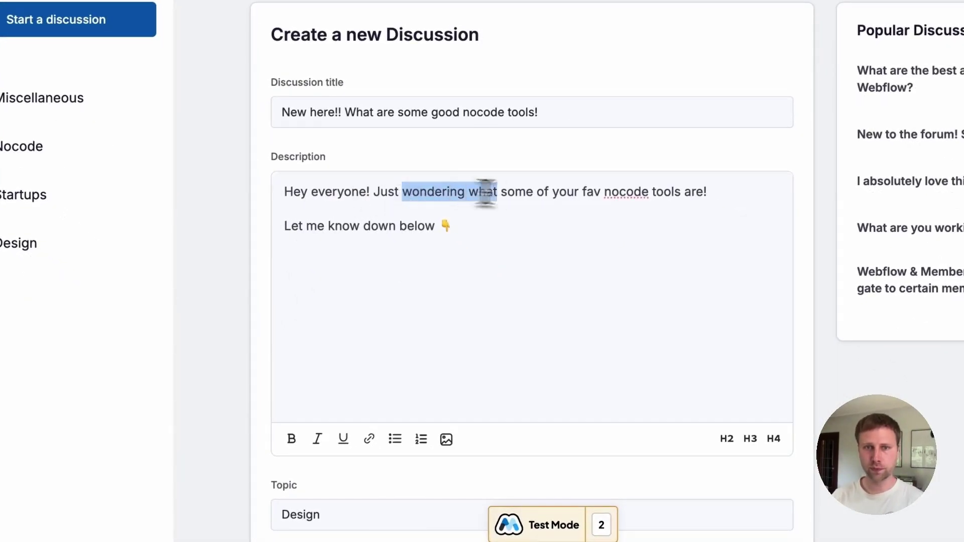
{"action": "left_click", "coordinate": [291, 439]}
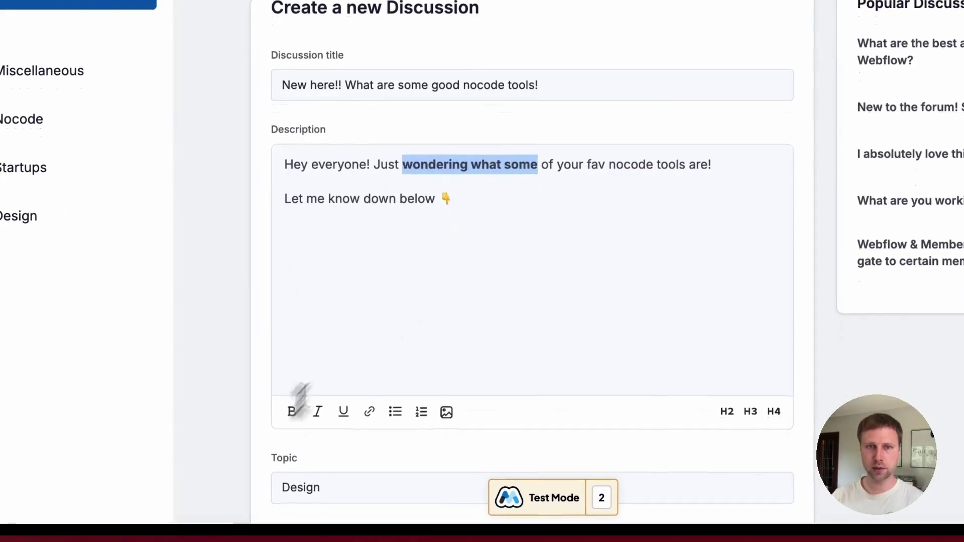
{"action": "left_click", "coordinate": [478, 225]}
Step: Add a test H2 heading line below the description, then delete it
{"action": "key", "text": "Return"}
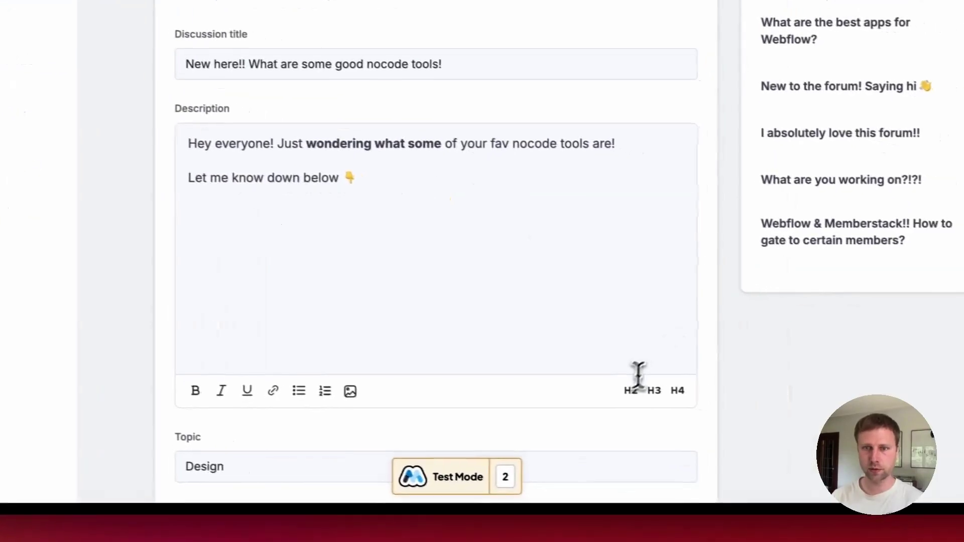
{"action": "left_click", "coordinate": [727, 411]}
{"action": "type", "text": "her"}
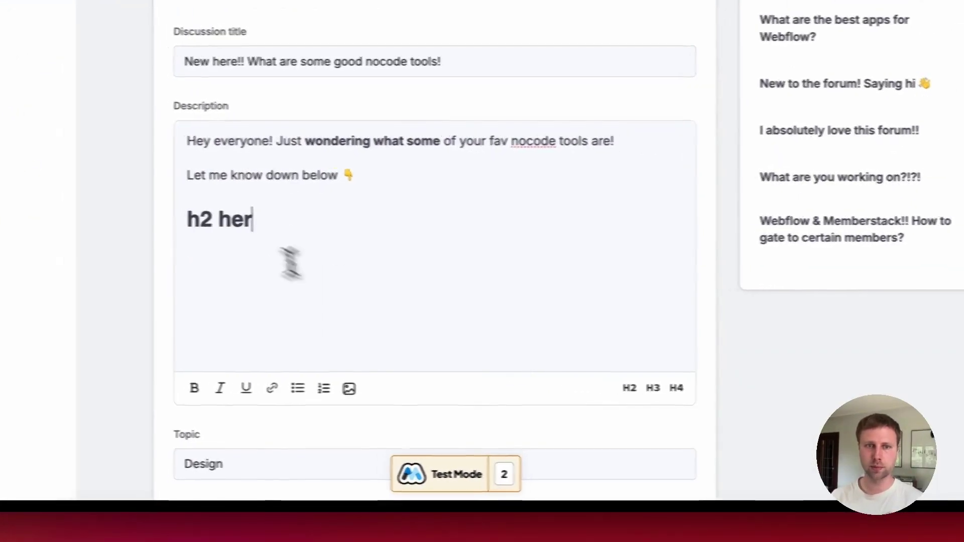
{"action": "triple_click", "coordinate": [210, 224]}
{"action": "key", "text": "BackSpace"}
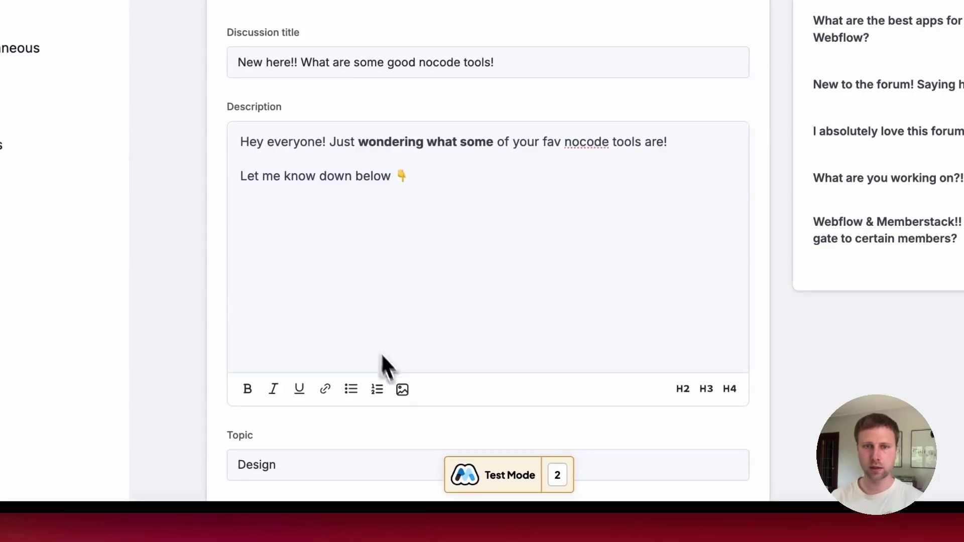
{"action": "scroll", "coordinate": [432, 359], "scroll_direction": "down", "scroll_amount": 3}
{"action": "left_click", "coordinate": [277, 382]}
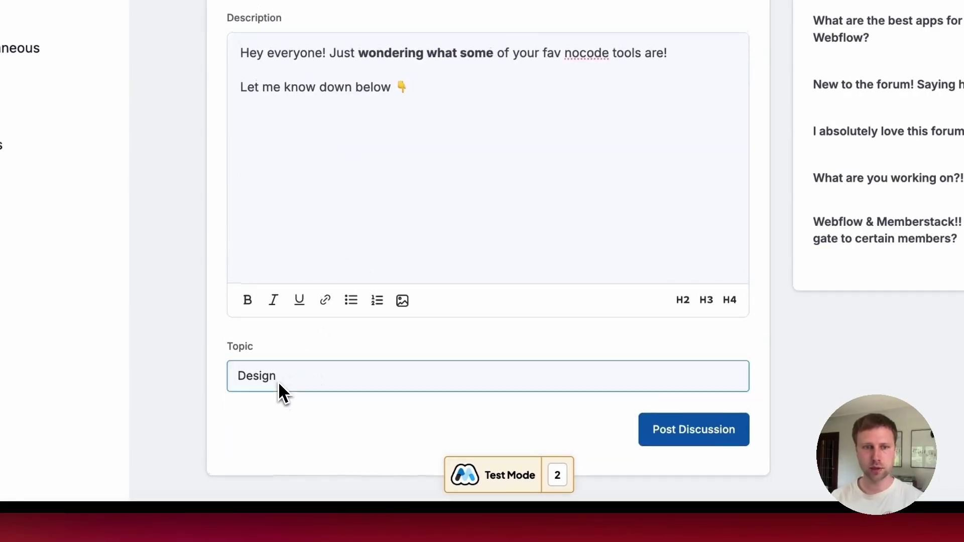
Step: Post the discussion under Nocode and respond with 'Adding a comment!!!'
{"action": "left_click", "coordinate": [265, 414]}
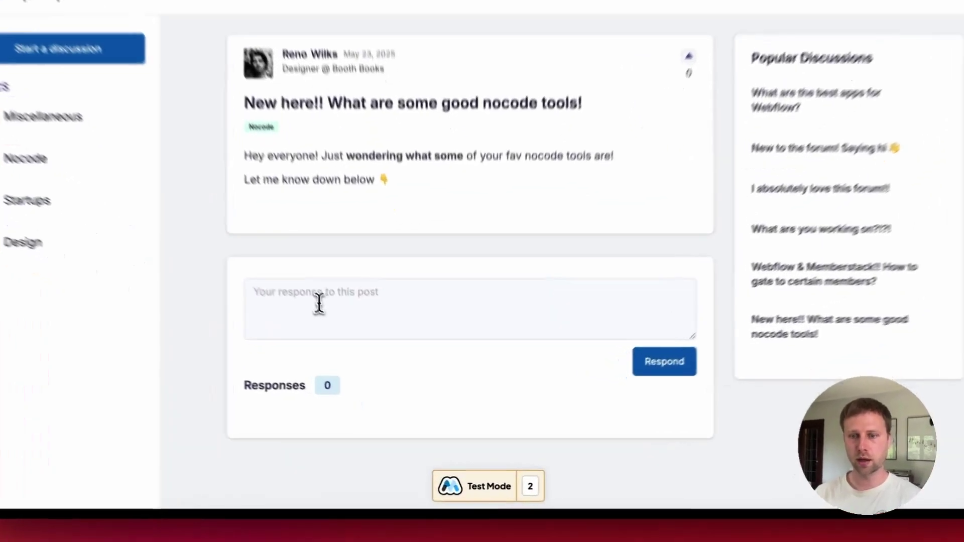
{"action": "left_click", "coordinate": [355, 341]}
{"action": "type", "text": "Adding a comment!!!"}
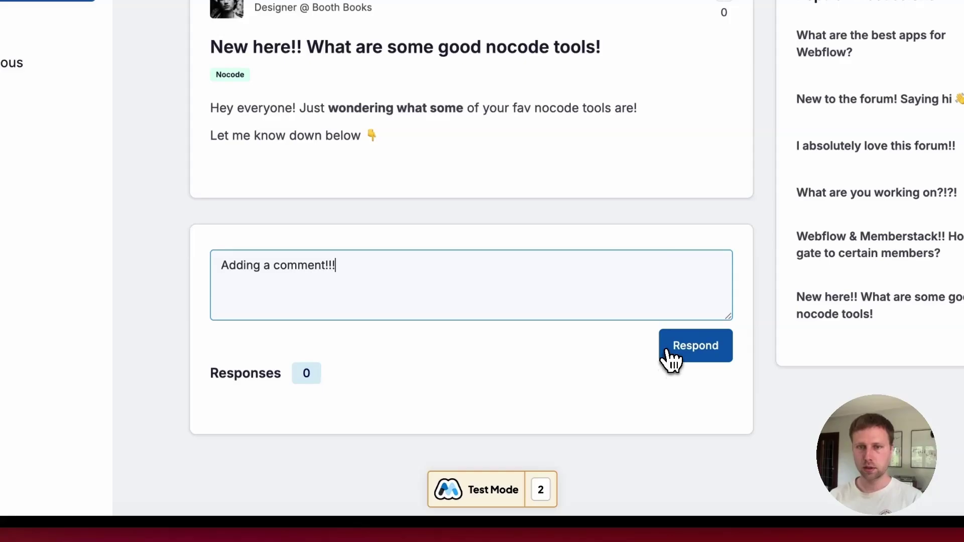
{"action": "left_click", "coordinate": [671, 357]}
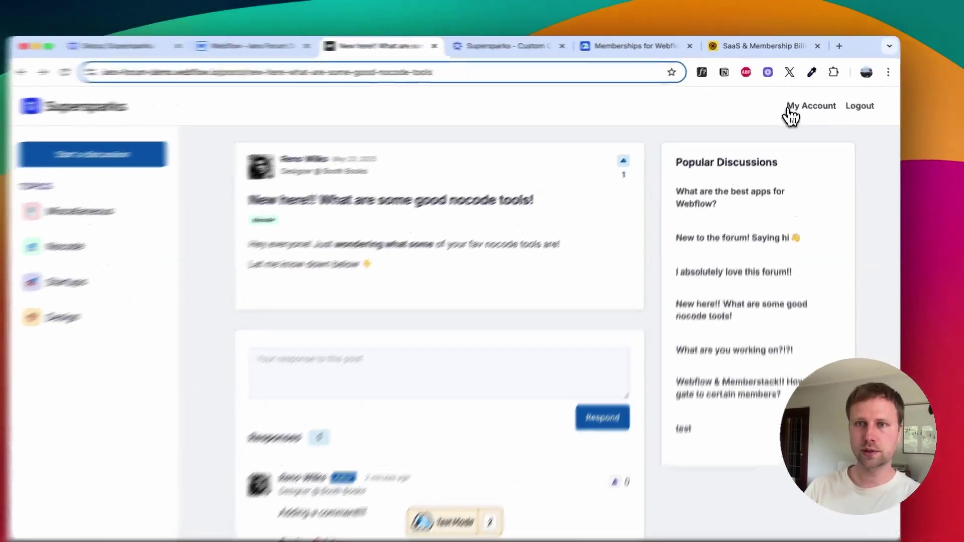
Step: Visit the member's profile page, then go back to the new discussion
{"action": "left_click", "coordinate": [795, 102]}
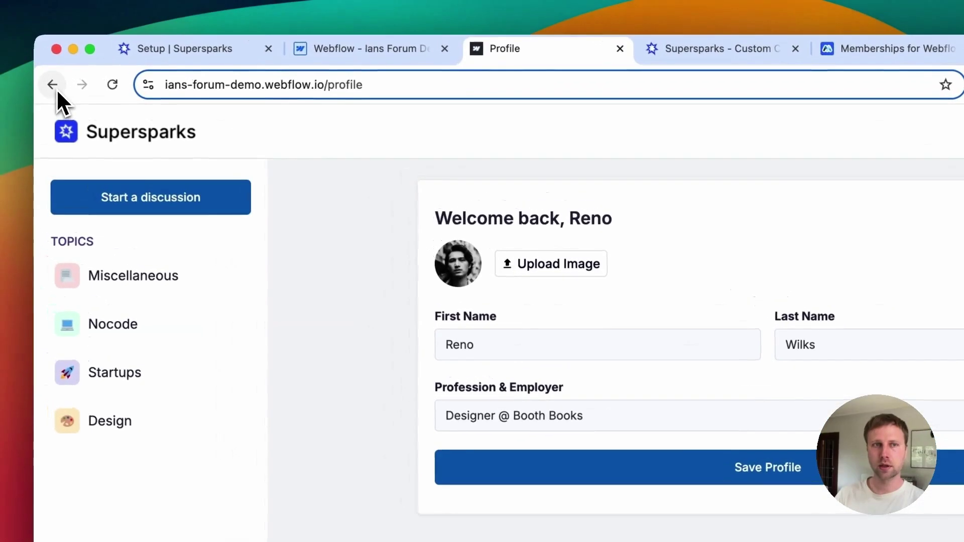
{"action": "left_click", "coordinate": [53, 85]}
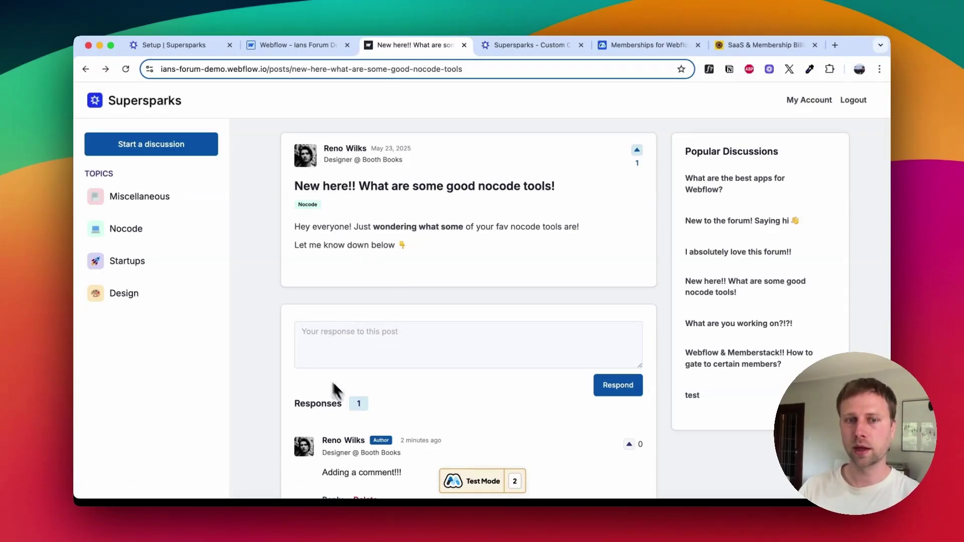
{"action": "scroll", "coordinate": [352, 399], "scroll_direction": "down", "scroll_amount": 2}
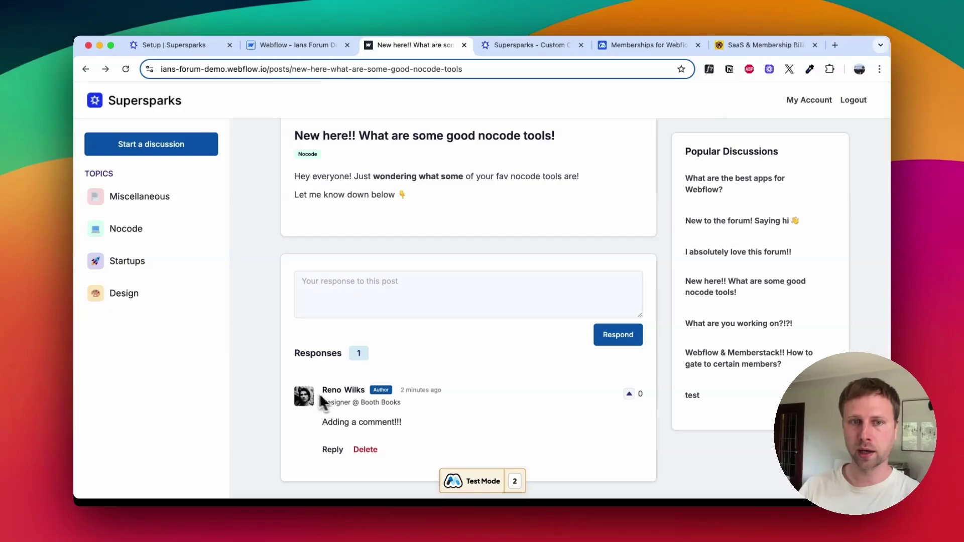
{"action": "scroll", "coordinate": [341, 216], "scroll_direction": "up", "scroll_amount": 2}
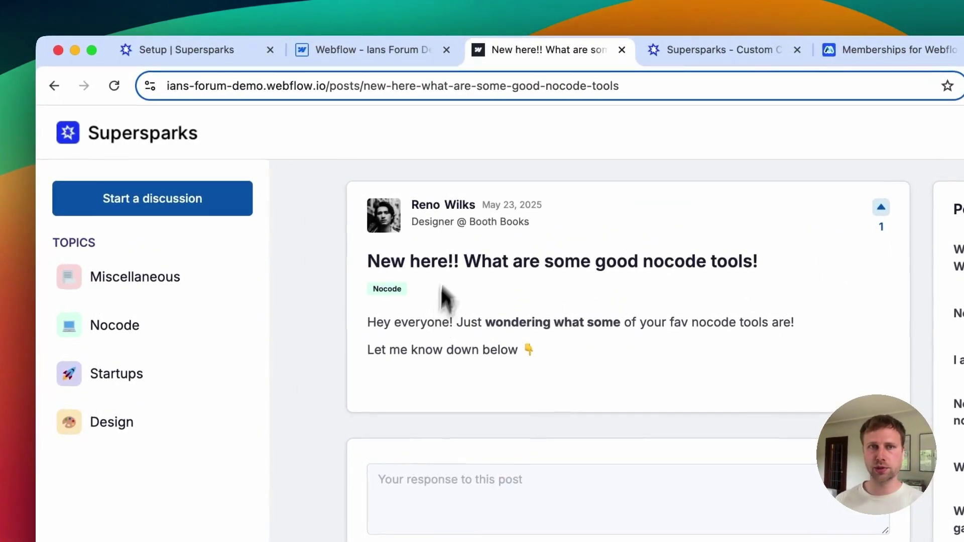
Step: Review the new post's Posts CMS entry, then select the Post Title Div in the Posts Template
{"action": "left_click", "coordinate": [372, 53]}
{"action": "left_click", "coordinate": [163, 121]}
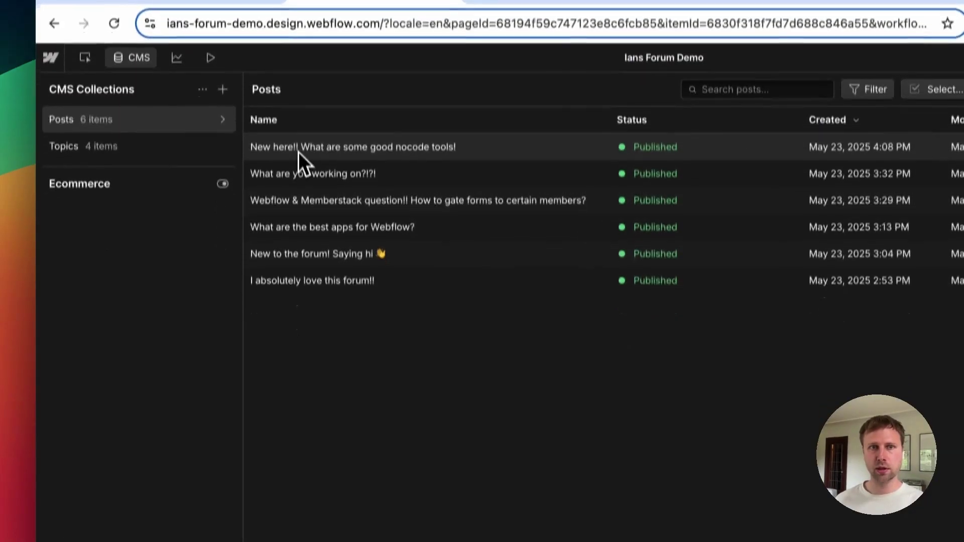
{"action": "left_click", "coordinate": [298, 152]}
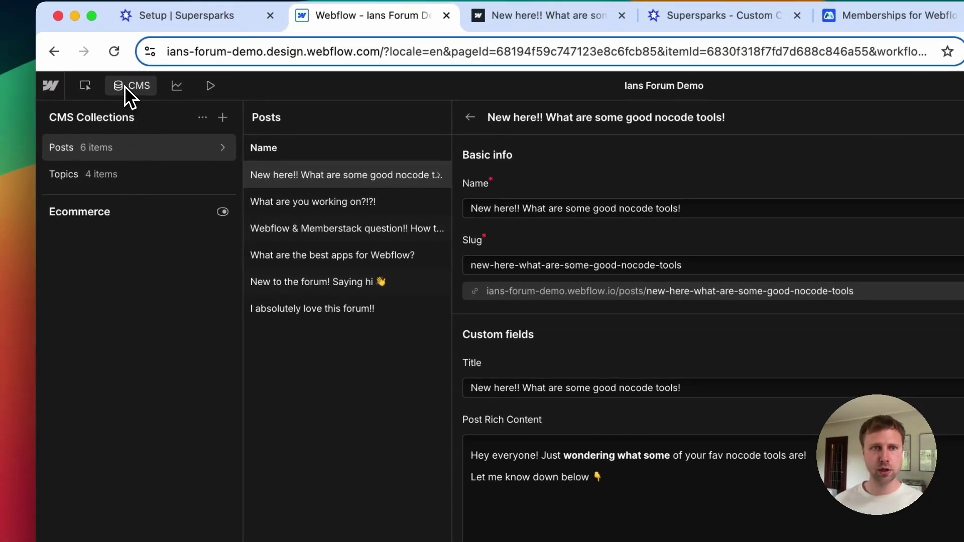
{"action": "left_click", "coordinate": [126, 86]}
{"action": "left_click", "coordinate": [53, 148]}
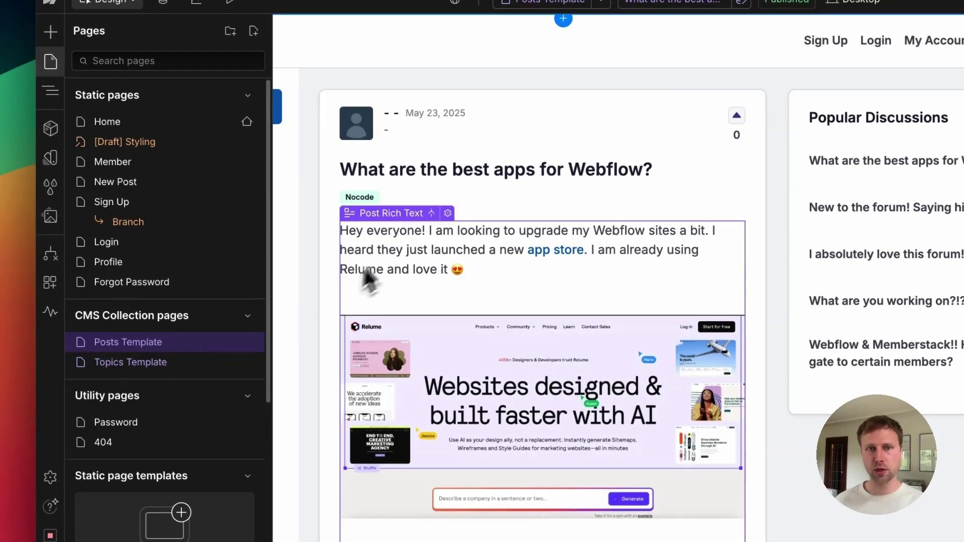
{"action": "left_click", "coordinate": [399, 182]}
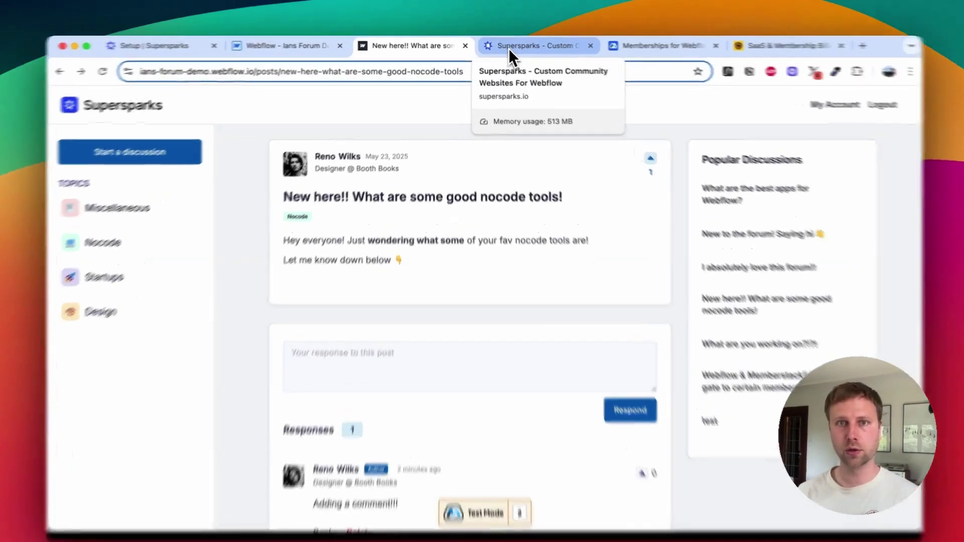
Step: Open the Webflow Forum Template from the Supersparks community templates page
{"action": "left_click", "coordinate": [509, 50]}
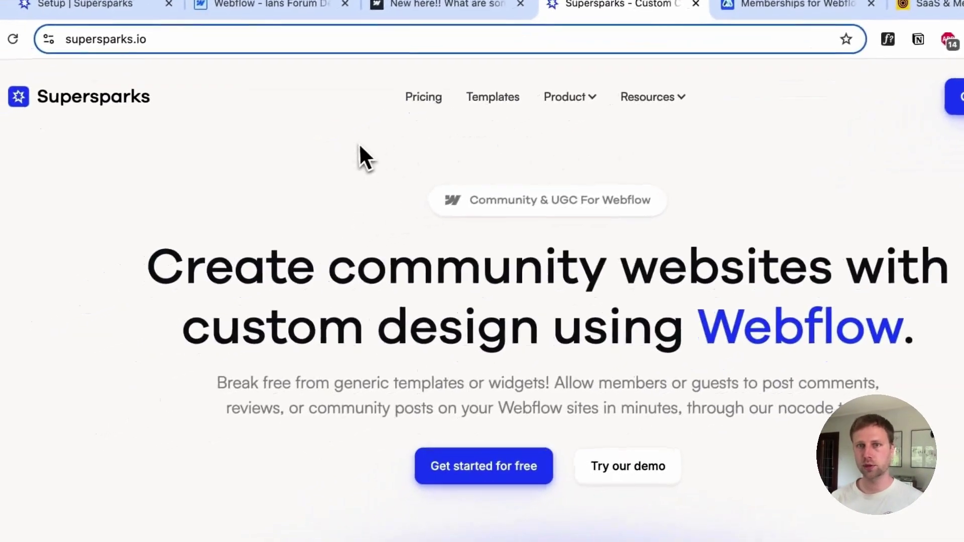
{"action": "left_click", "coordinate": [503, 94]}
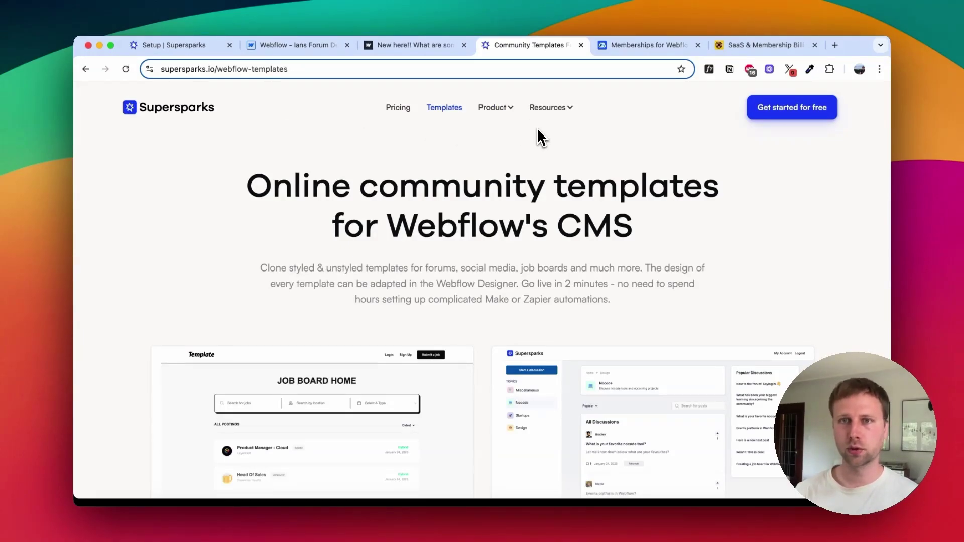
{"action": "scroll", "coordinate": [448, 173], "scroll_direction": "down", "scroll_amount": 2}
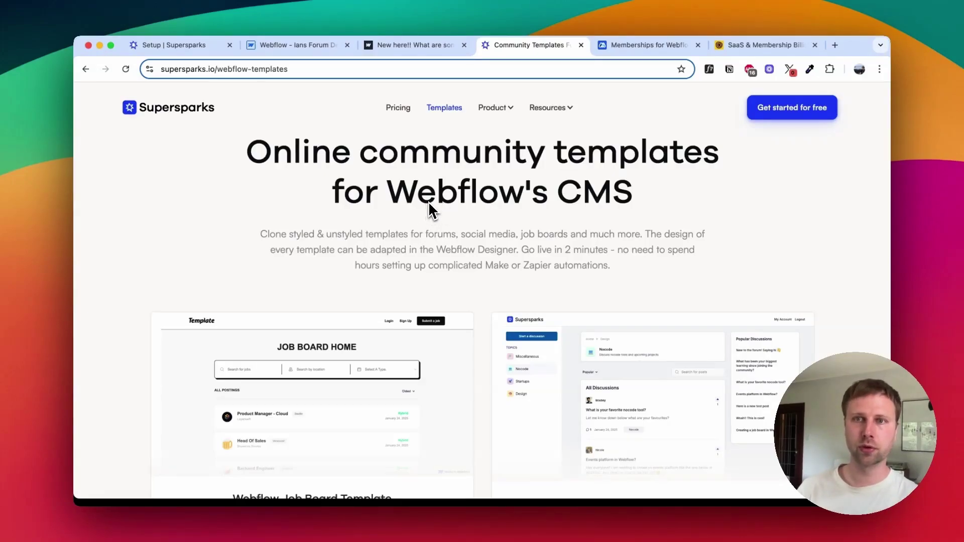
{"action": "scroll", "coordinate": [484, 249], "scroll_direction": "up", "scroll_amount": 2}
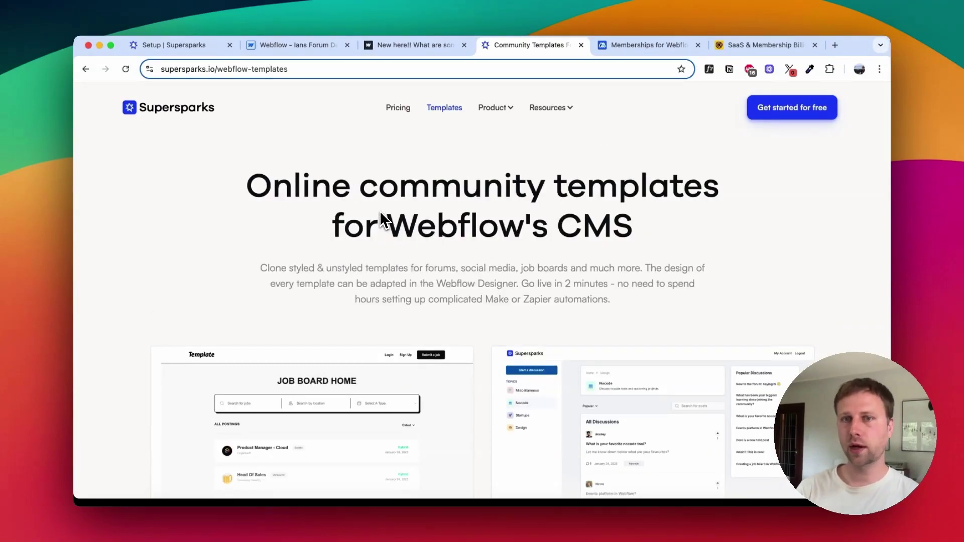
{"action": "scroll", "coordinate": [382, 220], "scroll_direction": "down", "scroll_amount": 6}
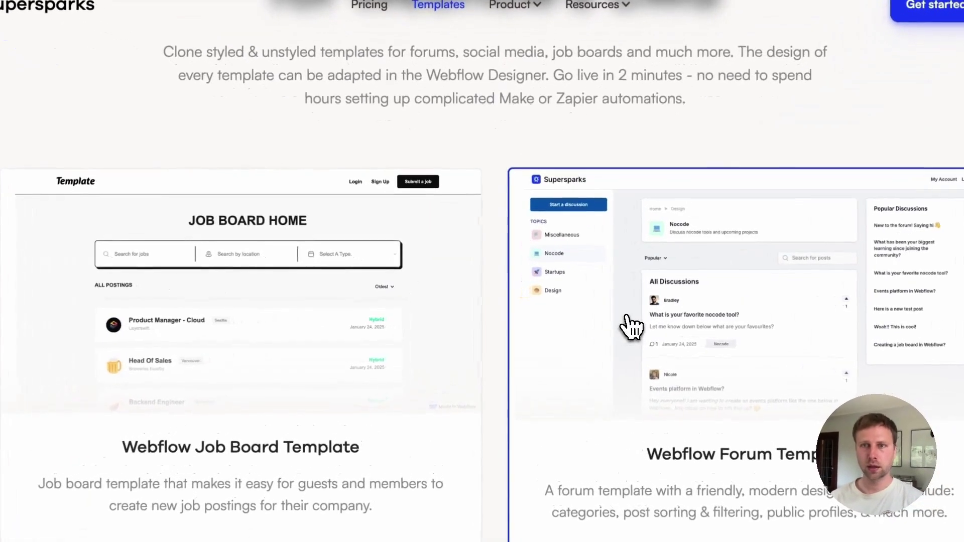
{"action": "left_click", "coordinate": [631, 327]}
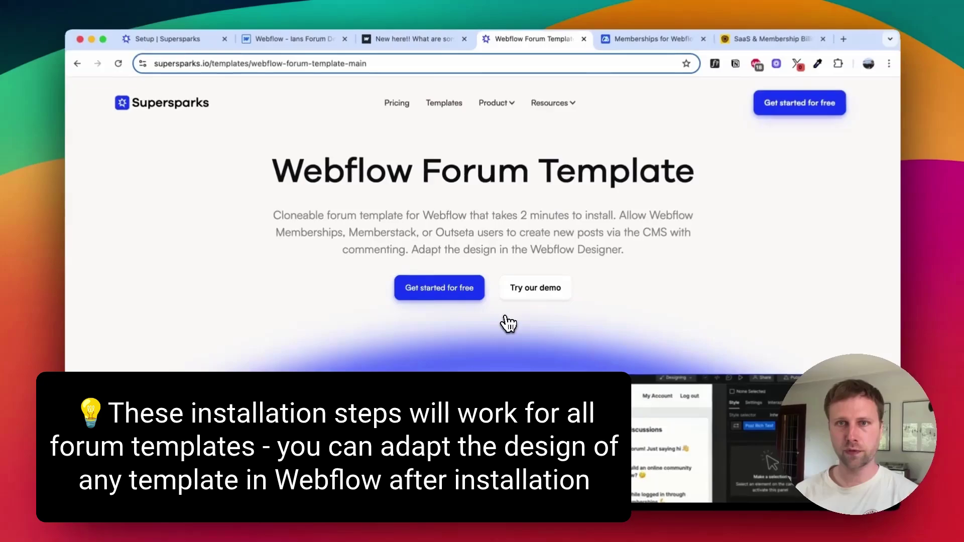
Step: Clone the template from the Forum - Memberstack card under Cloneables
{"action": "scroll", "coordinate": [503, 327], "scroll_direction": "down", "scroll_amount": 5}
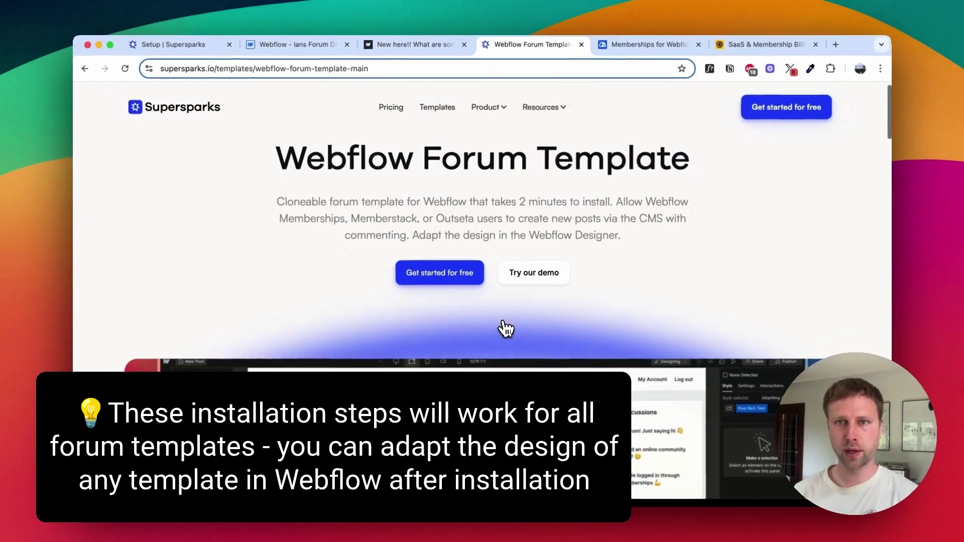
{"action": "scroll", "coordinate": [457, 346], "scroll_direction": "down", "scroll_amount": 10}
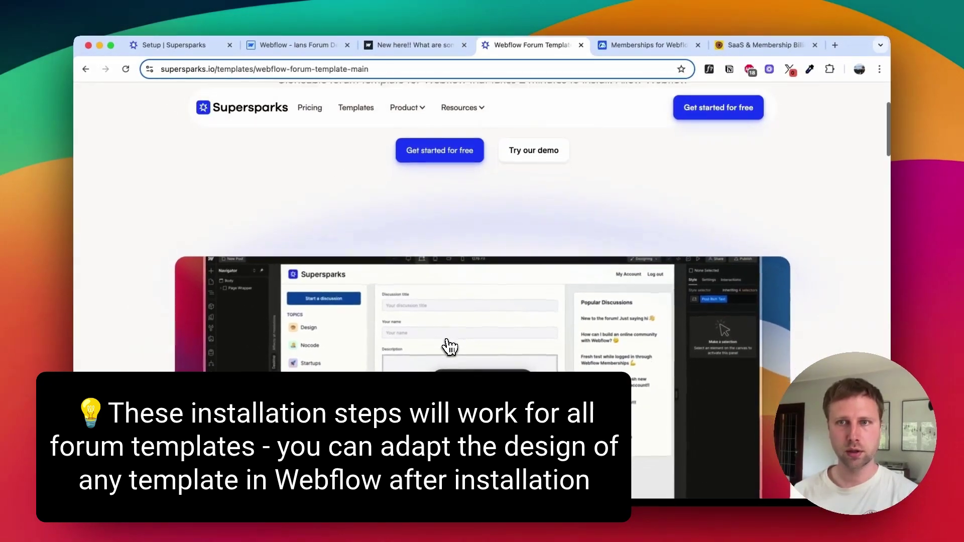
{"action": "scroll", "coordinate": [452, 349], "scroll_direction": "down", "scroll_amount": 6}
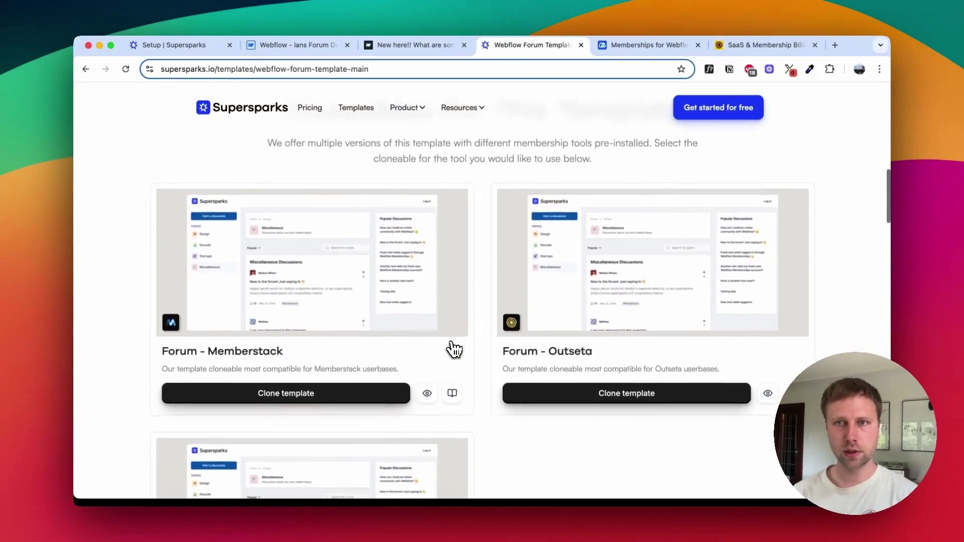
{"action": "scroll", "coordinate": [338, 333], "scroll_direction": "up", "scroll_amount": 1}
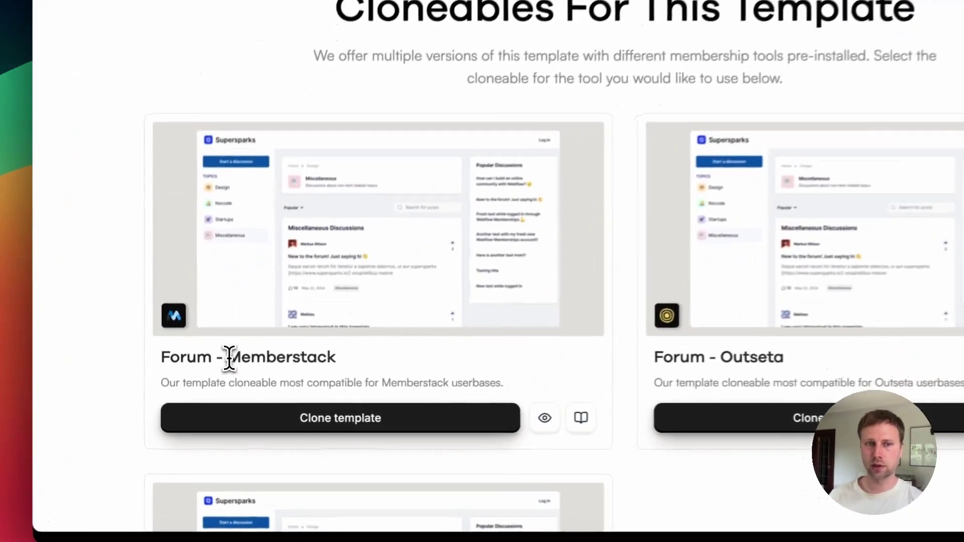
{"action": "left_click_drag", "start_coordinate": [208, 377], "coordinate": [299, 382]}
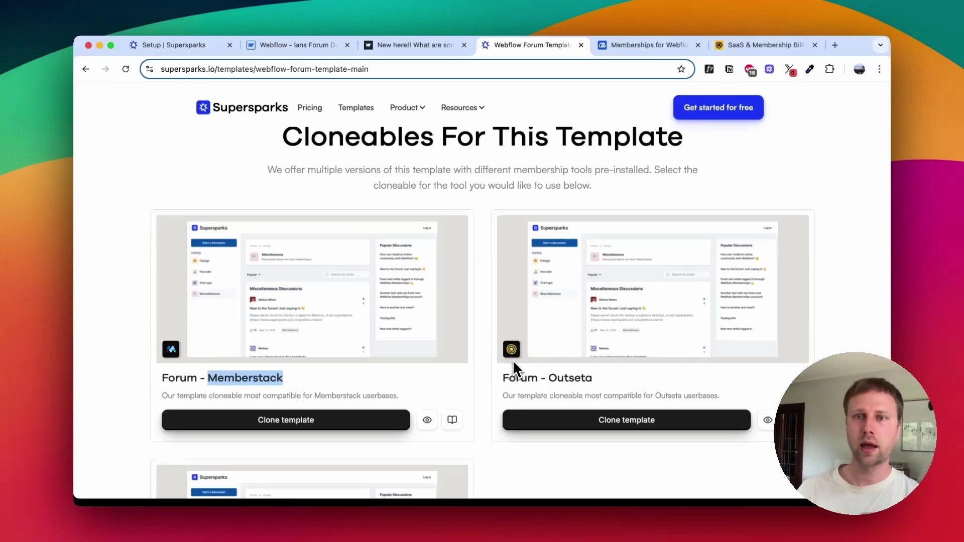
{"action": "scroll", "coordinate": [520, 338], "scroll_direction": "down", "scroll_amount": 1}
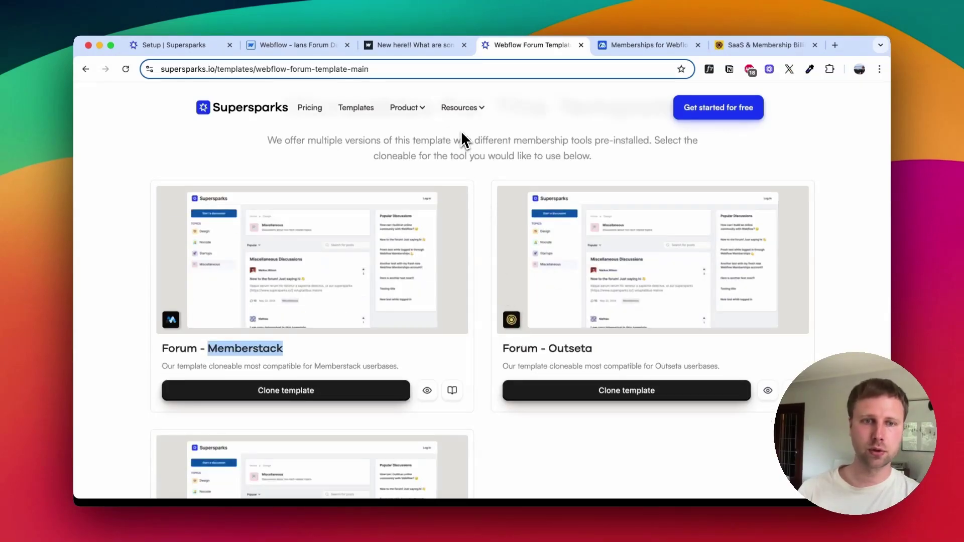
{"action": "left_click", "coordinate": [271, 402]}
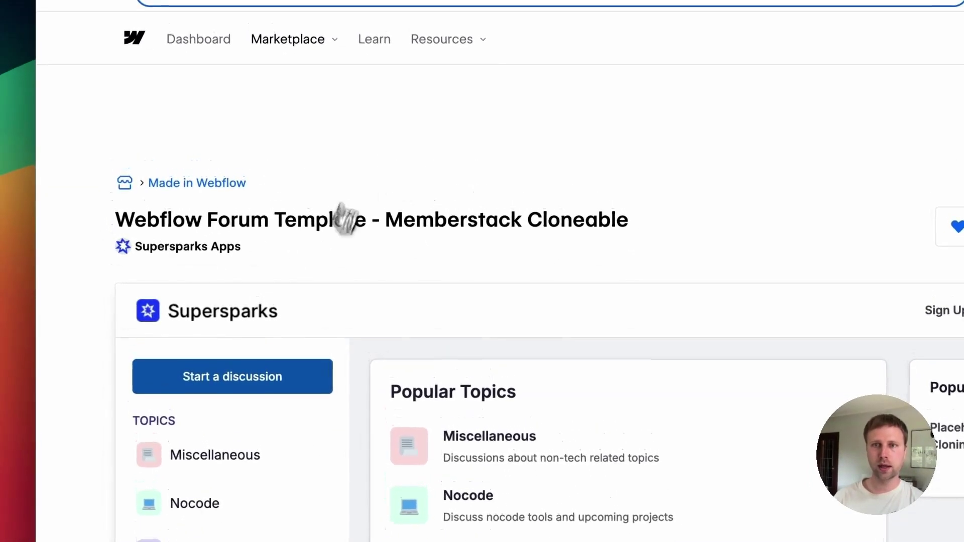
Step: Clone the Forum - Memberstack template again and choose Clone in Webflow on its marketplace page
{"action": "left_click", "coordinate": [569, 50]}
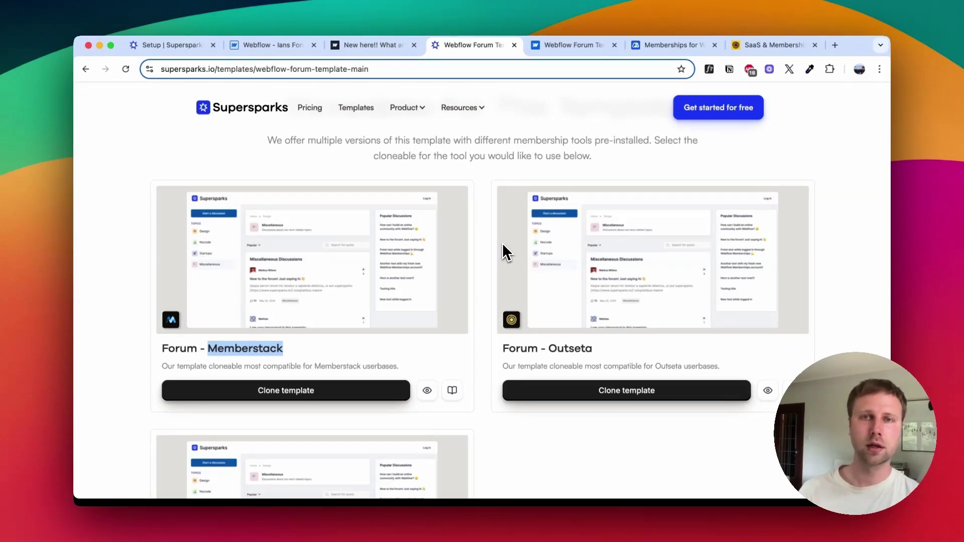
{"action": "scroll", "coordinate": [502, 242], "scroll_direction": "down", "scroll_amount": 1}
{"action": "left_click", "coordinate": [291, 210]}
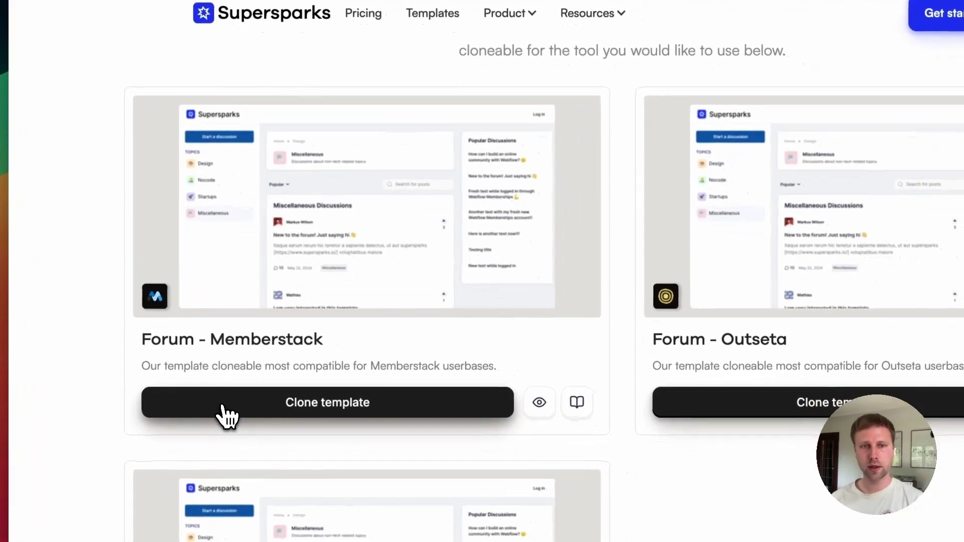
{"action": "left_click", "coordinate": [228, 422]}
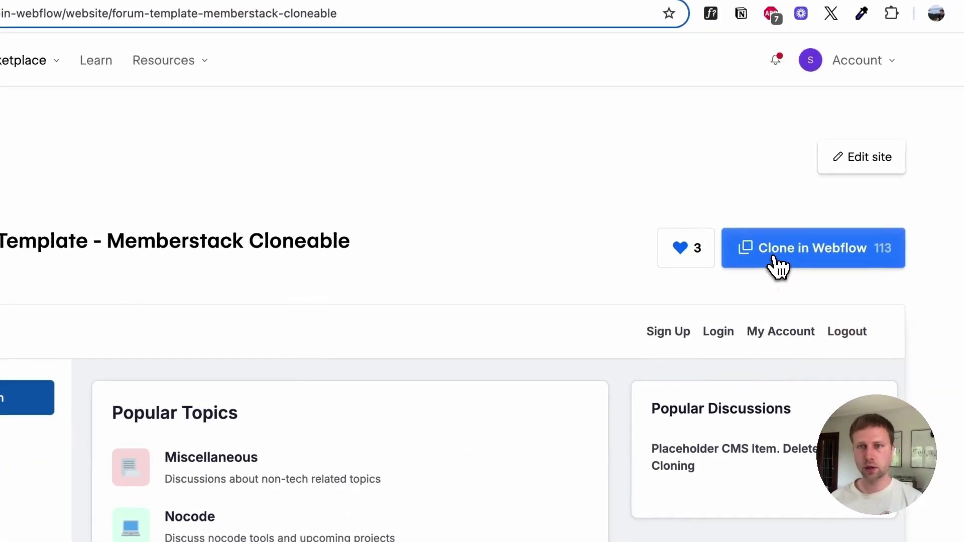
{"action": "left_click", "coordinate": [761, 254]}
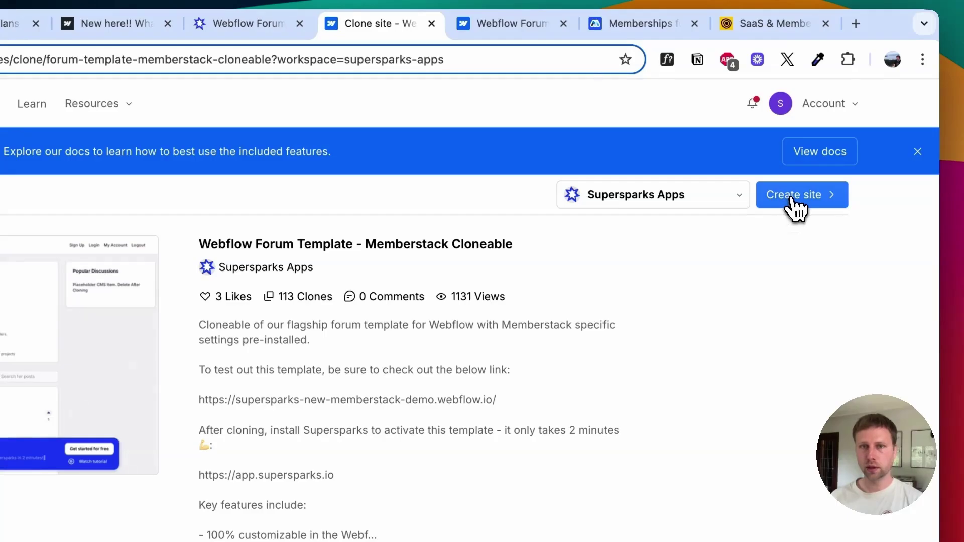
Step: Create the cloned site named 'Ian's New Demo Forum' and open it in the Designer
{"action": "left_click", "coordinate": [792, 200]}
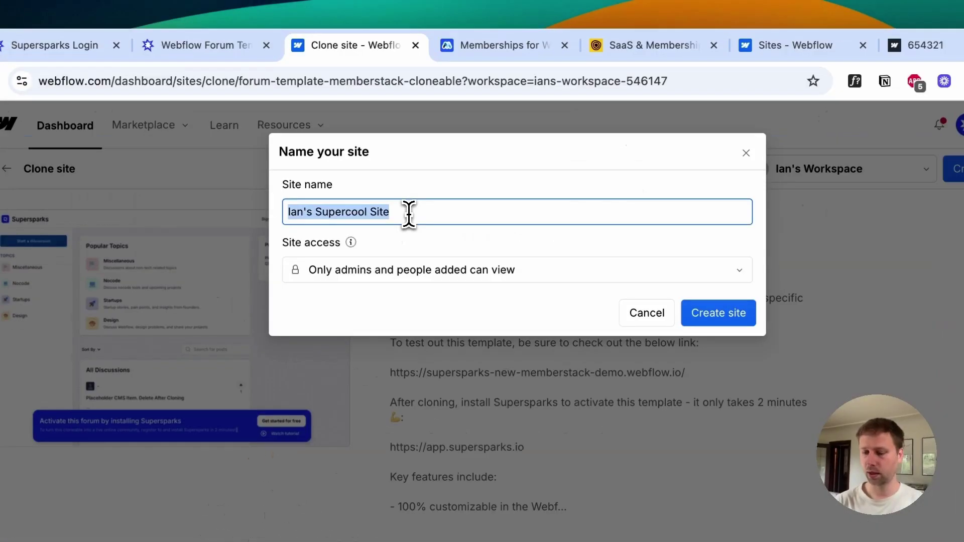
{"action": "type", "text": "Ian's New Demo Forum"}
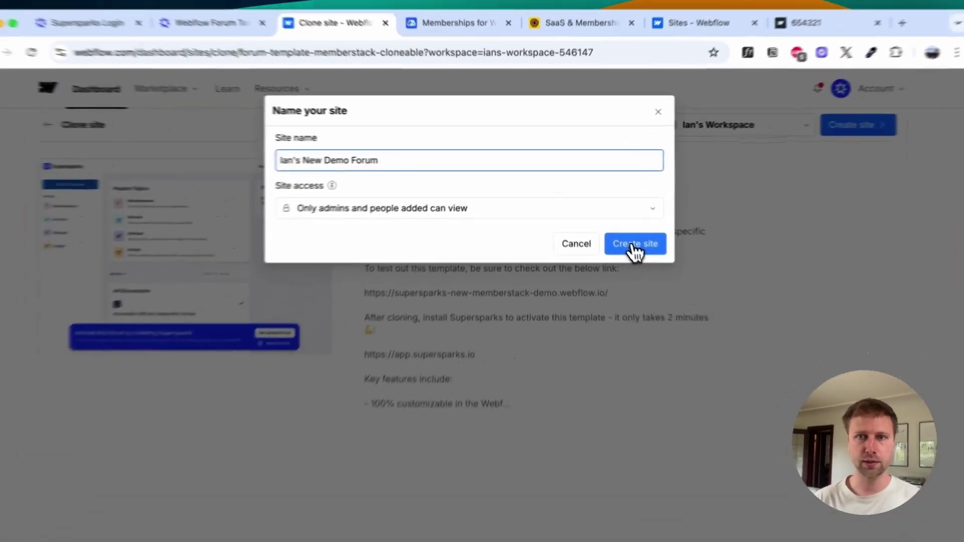
{"action": "left_click", "coordinate": [616, 227]}
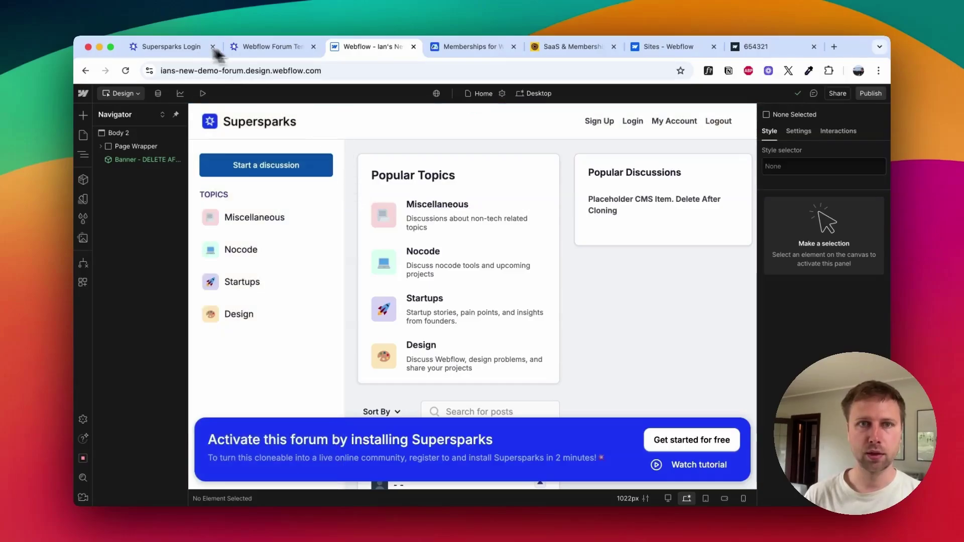
{"action": "left_click", "coordinate": [277, 47]}
{"action": "scroll", "coordinate": [401, 361], "scroll_direction": "up", "scroll_amount": 5}
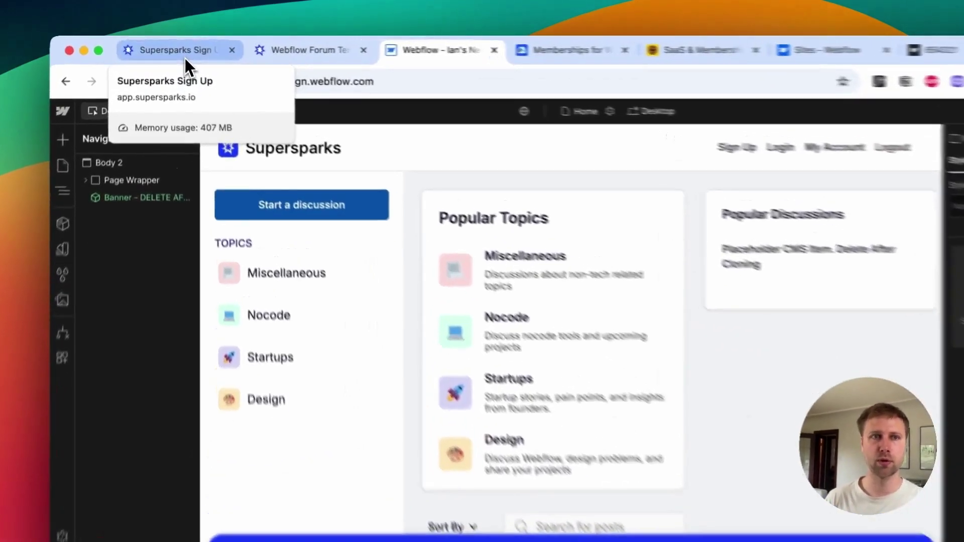
Step: Go back to the Supersparks sign-up page and check its full address
{"action": "left_click", "coordinate": [176, 53]}
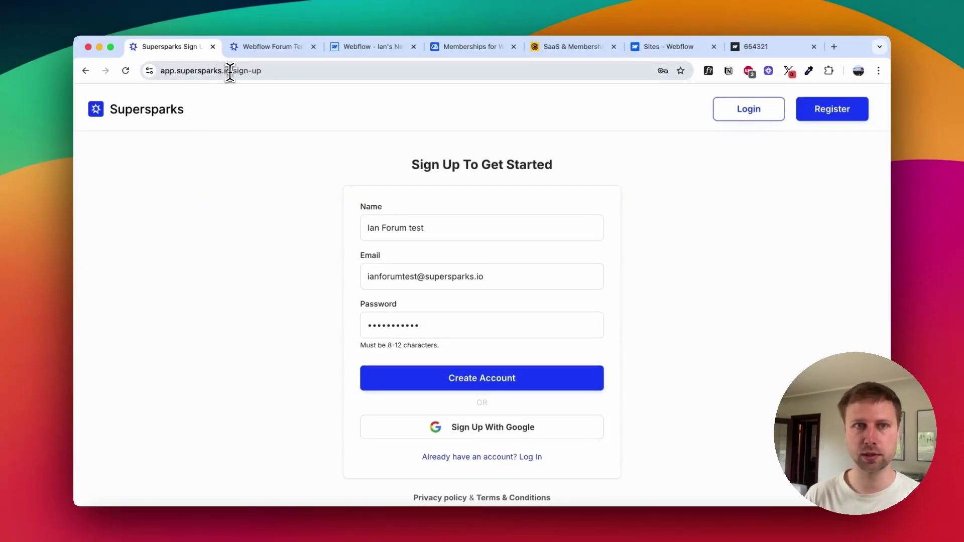
{"action": "left_click", "coordinate": [230, 73]}
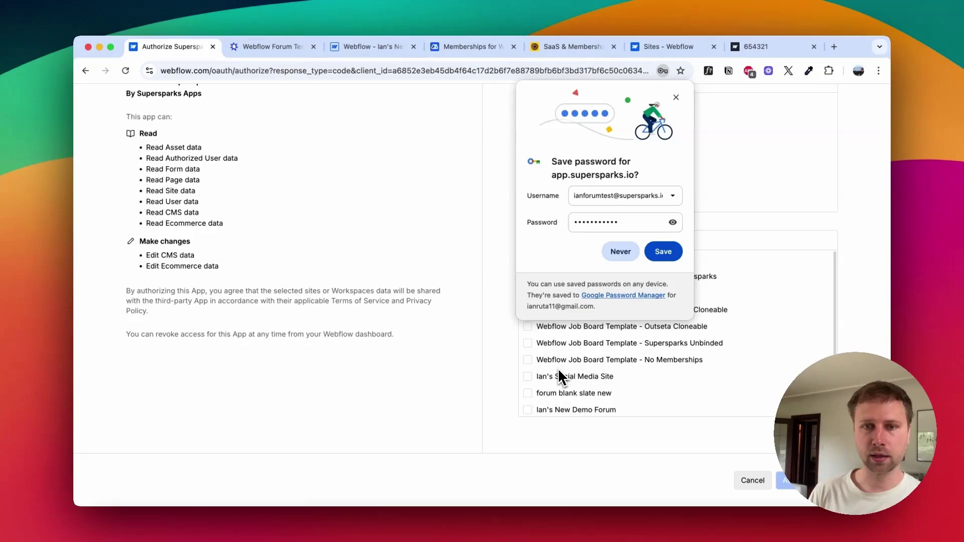
{"action": "scroll", "coordinate": [557, 372], "scroll_direction": "down", "scroll_amount": 1}
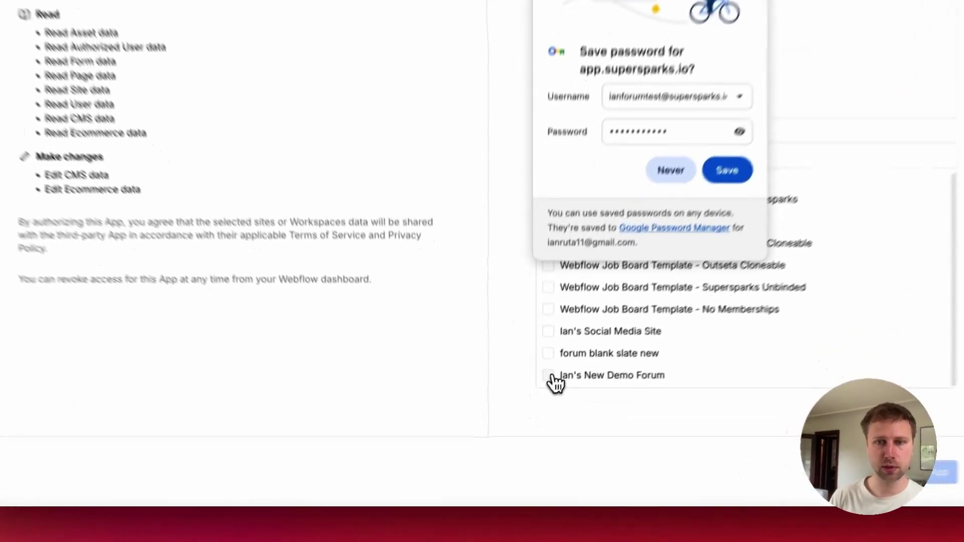
Step: Authorize Supersparks for the new demo forum site and start adding a feature to it
{"action": "left_click", "coordinate": [548, 376]}
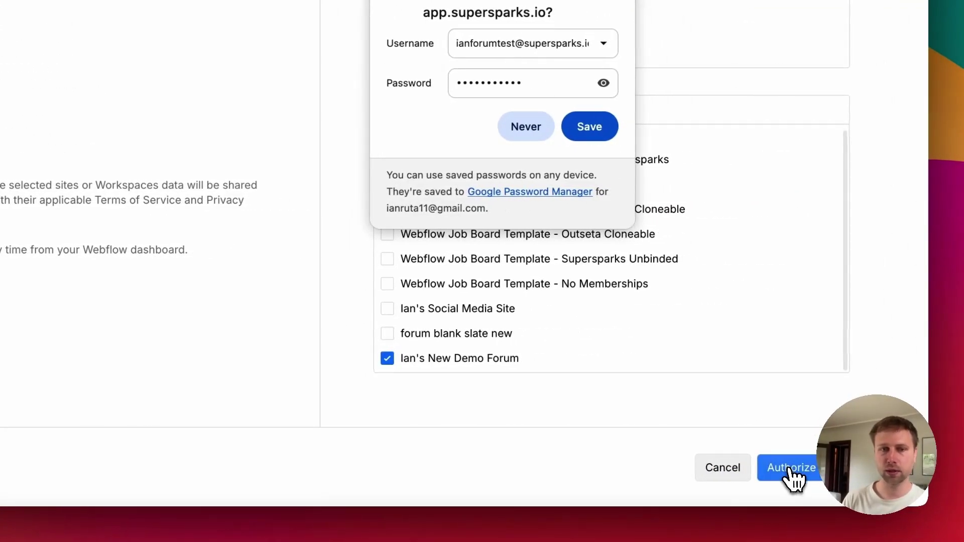
{"action": "left_click", "coordinate": [788, 468]}
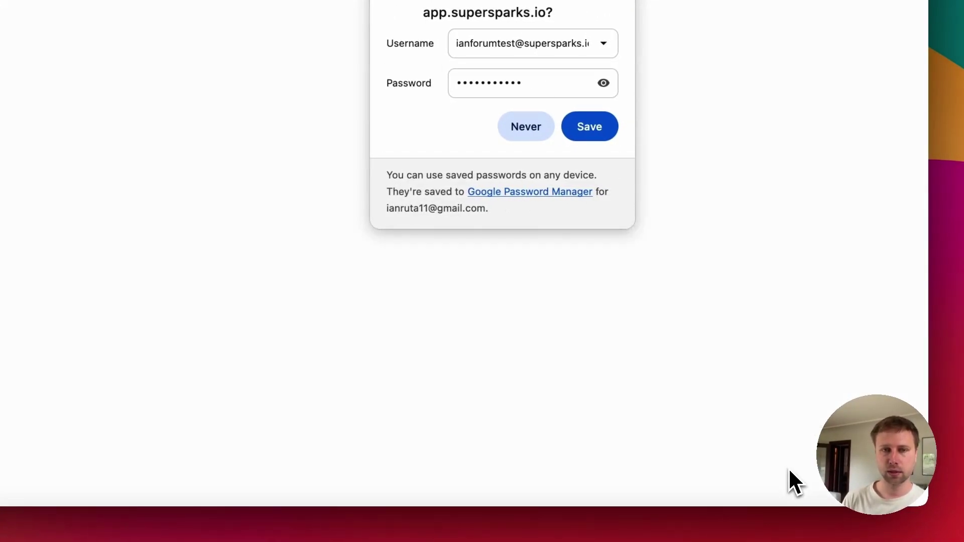
{"action": "left_click", "coordinate": [649, 70]}
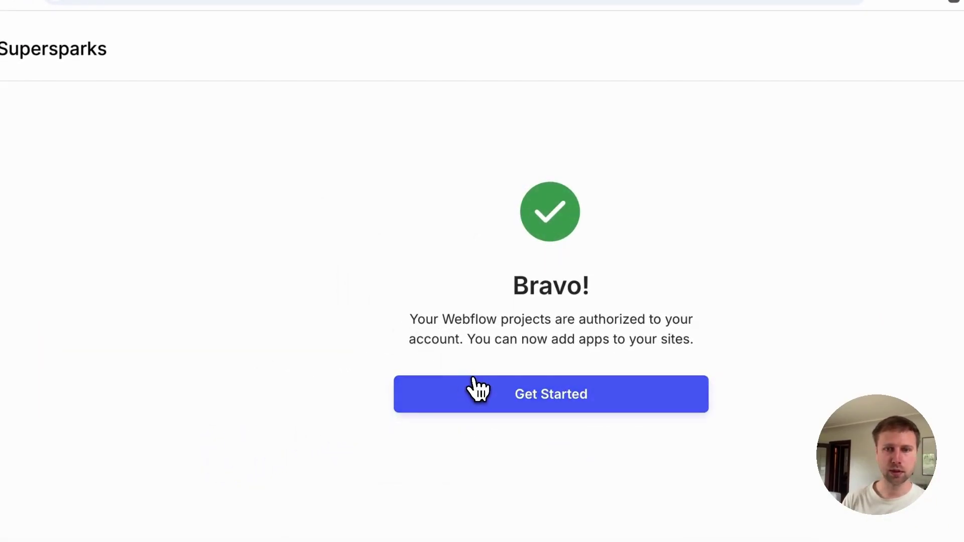
{"action": "left_click", "coordinate": [491, 394]}
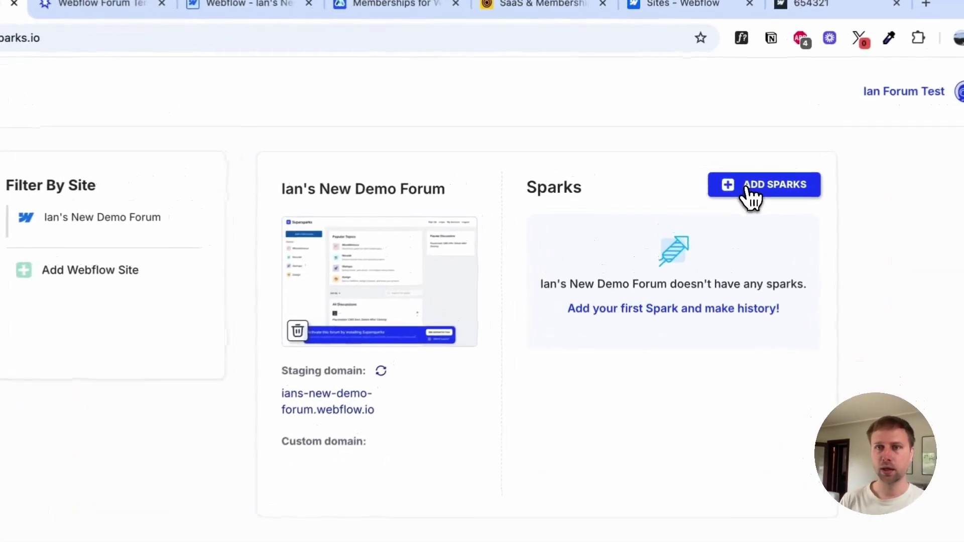
{"action": "left_click", "coordinate": [715, 172]}
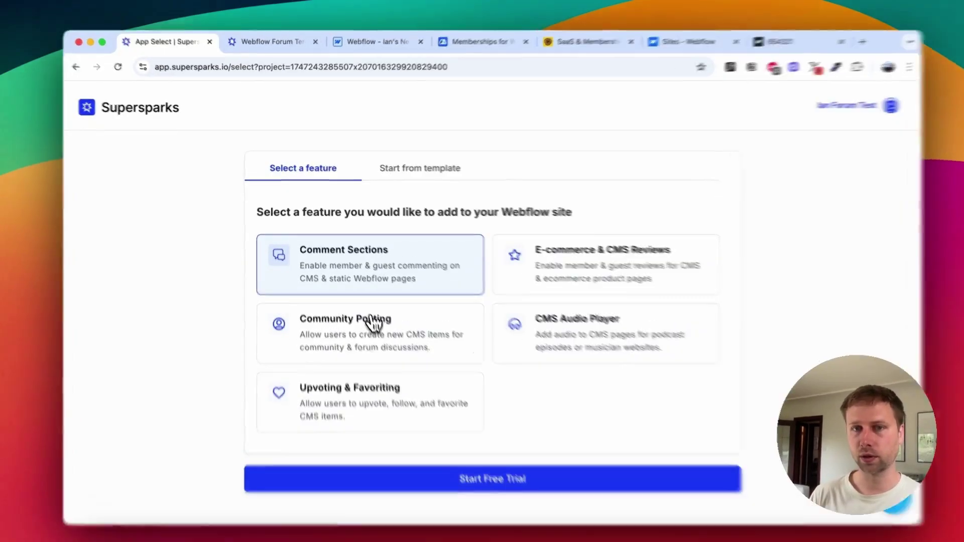
Step: Pick Community Posting, switch to starting from a template, and select Forum - Main
{"action": "left_click", "coordinate": [372, 321]}
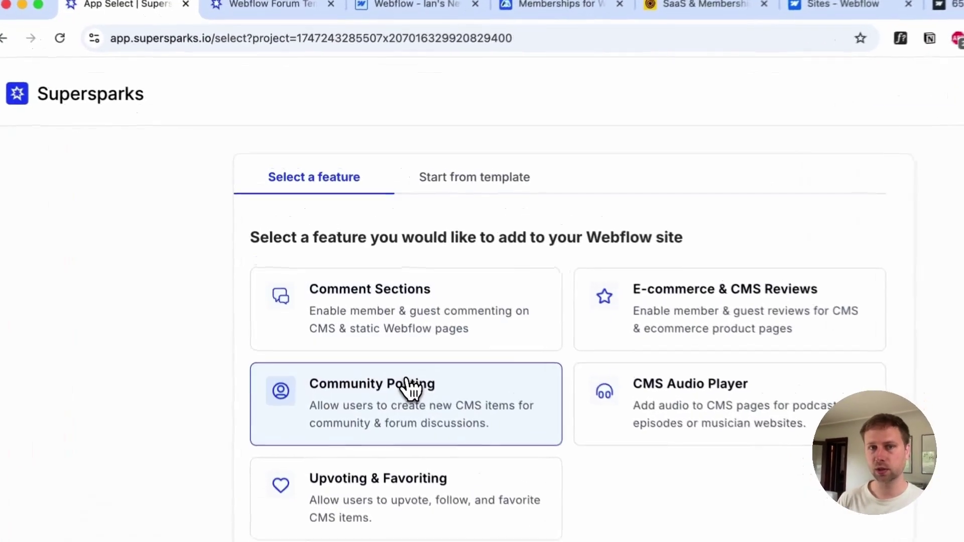
{"action": "left_click", "coordinate": [327, 265]}
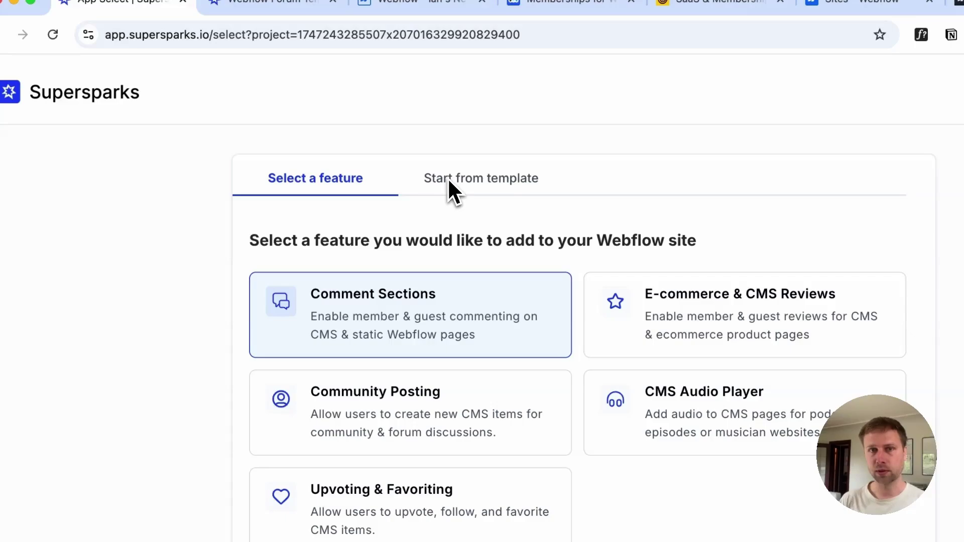
{"action": "left_click", "coordinate": [474, 192]}
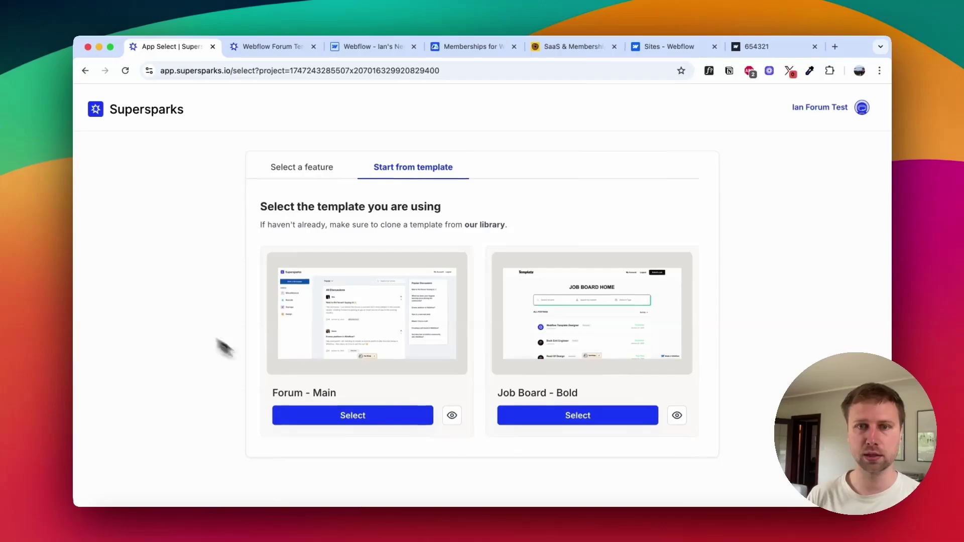
{"action": "scroll", "coordinate": [318, 260], "scroll_direction": "down", "scroll_amount": 2}
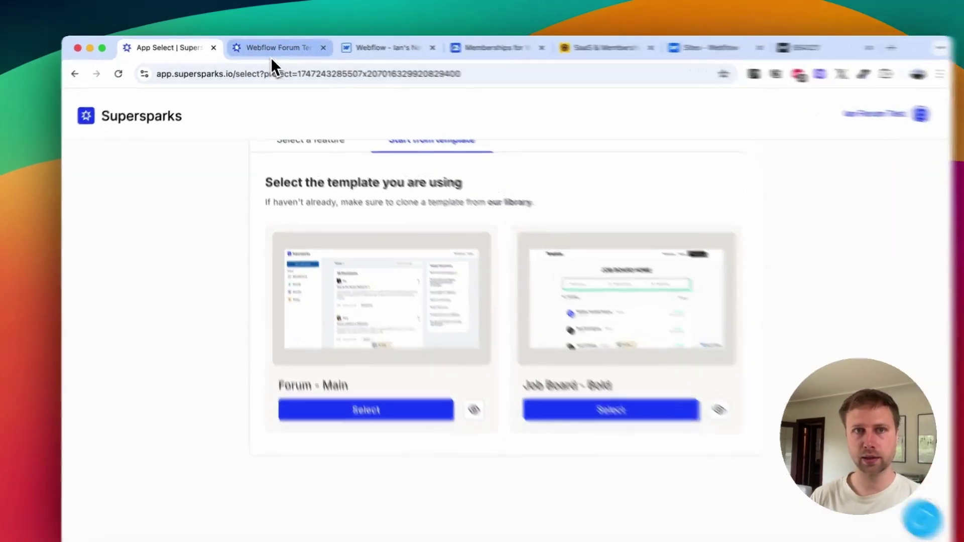
{"action": "left_click", "coordinate": [266, 50]}
{"action": "left_click", "coordinate": [157, 63]}
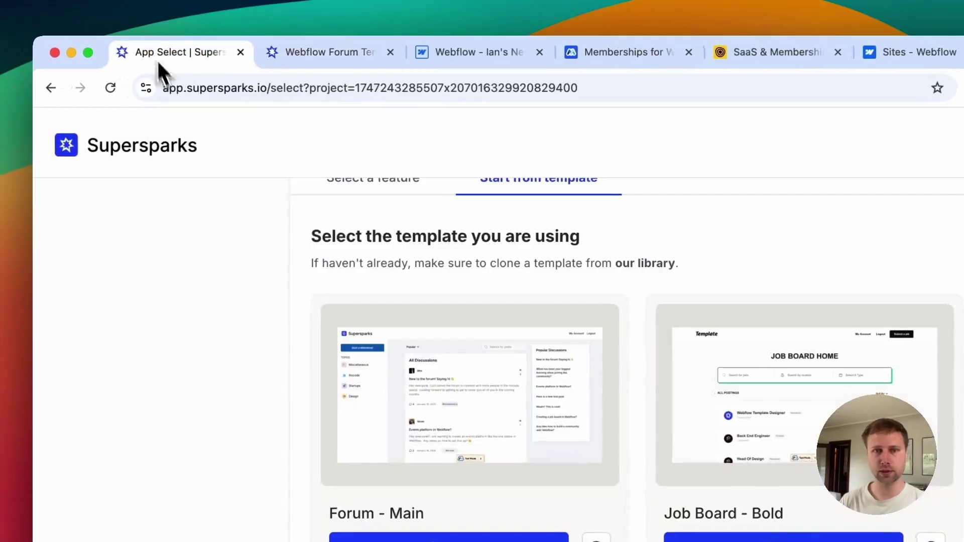
{"action": "left_click", "coordinate": [399, 436]}
Step: Set up Forum - Main as a new site from template, with Memberstack as the memberships tool
{"action": "left_click", "coordinate": [445, 256]}
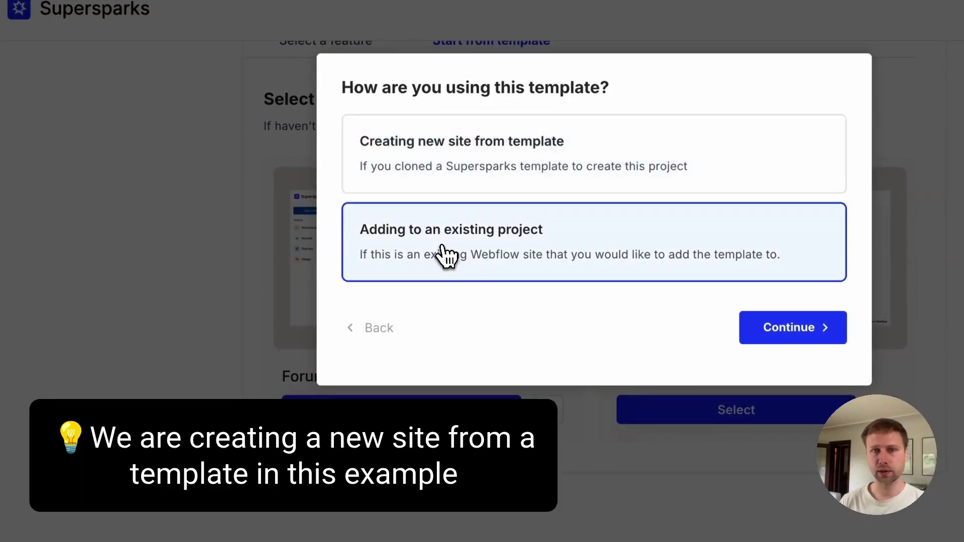
{"action": "left_click", "coordinate": [447, 172]}
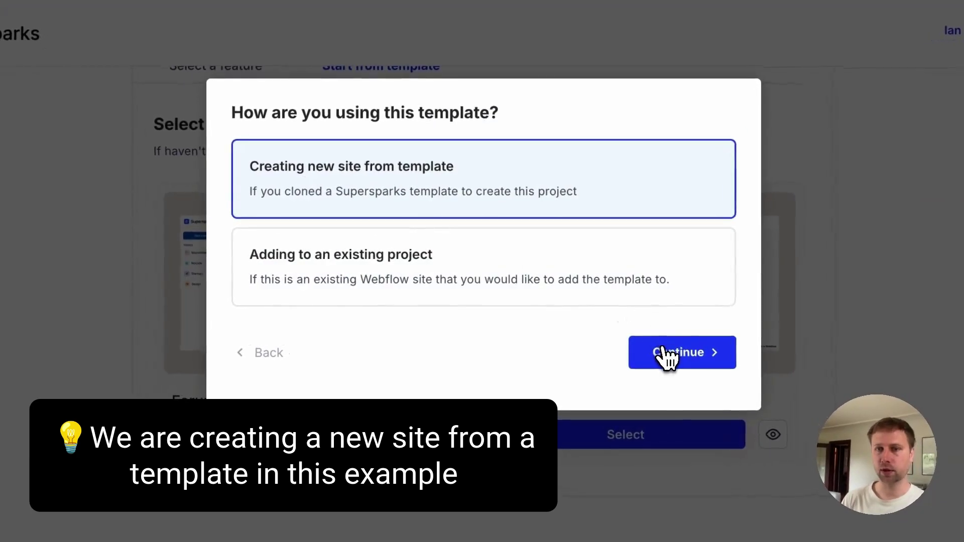
{"action": "left_click", "coordinate": [779, 332]}
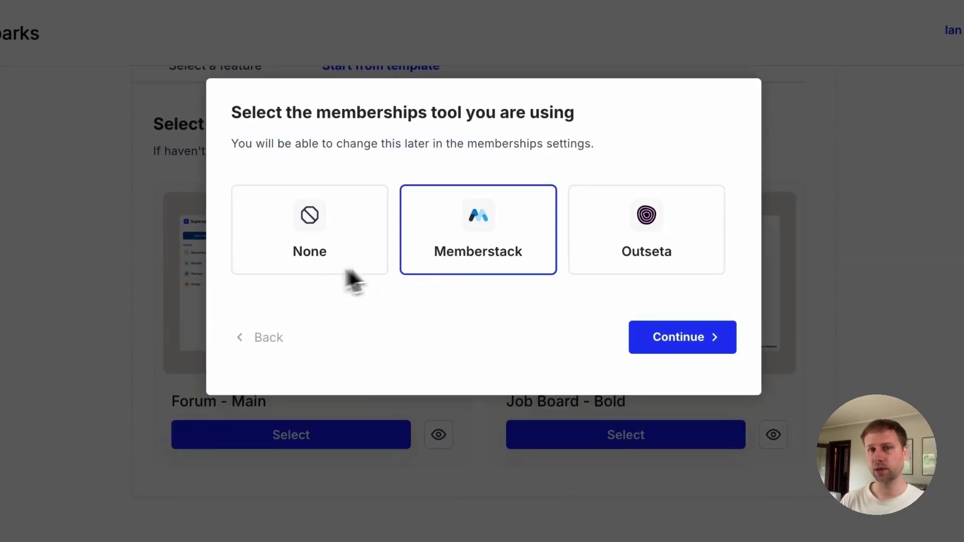
{"action": "left_click", "coordinate": [609, 259]}
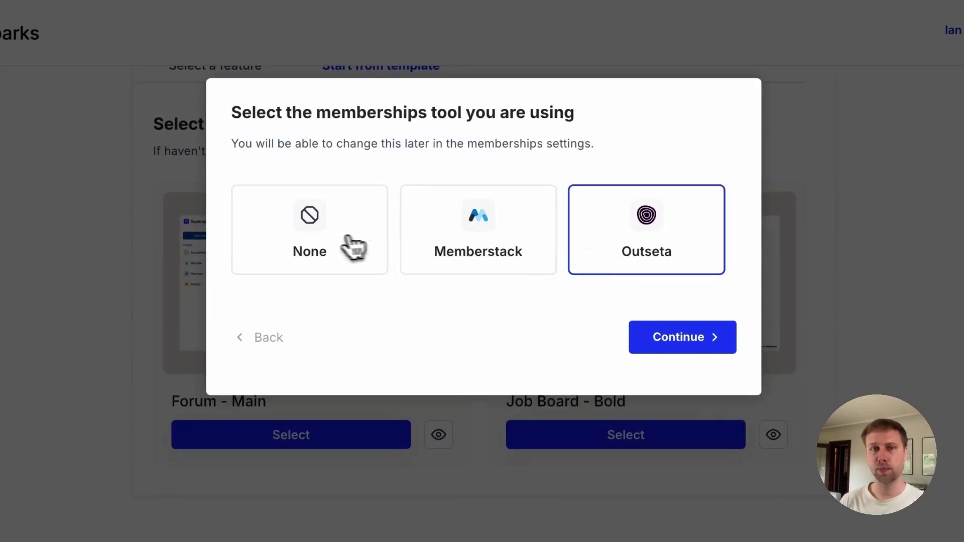
{"action": "left_click", "coordinate": [335, 246]}
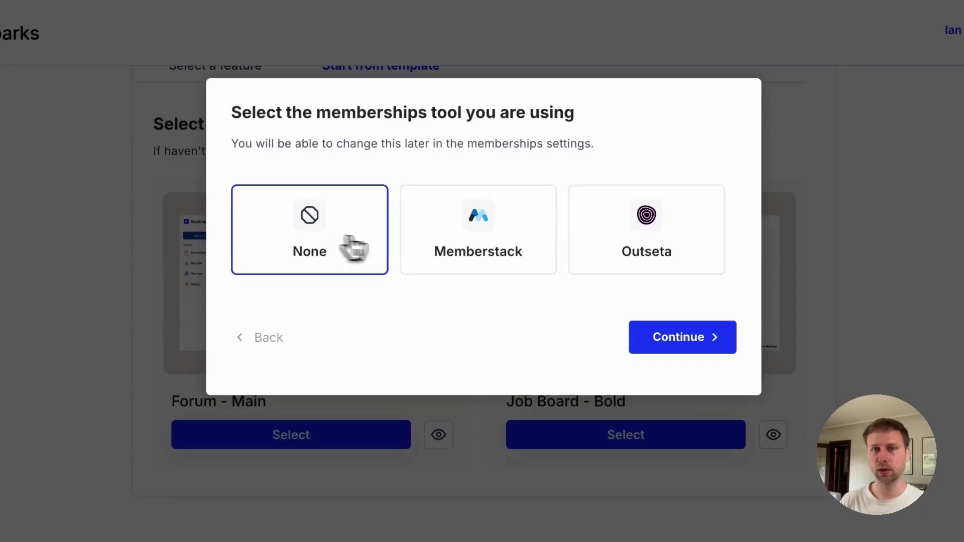
{"action": "left_click", "coordinate": [466, 248]}
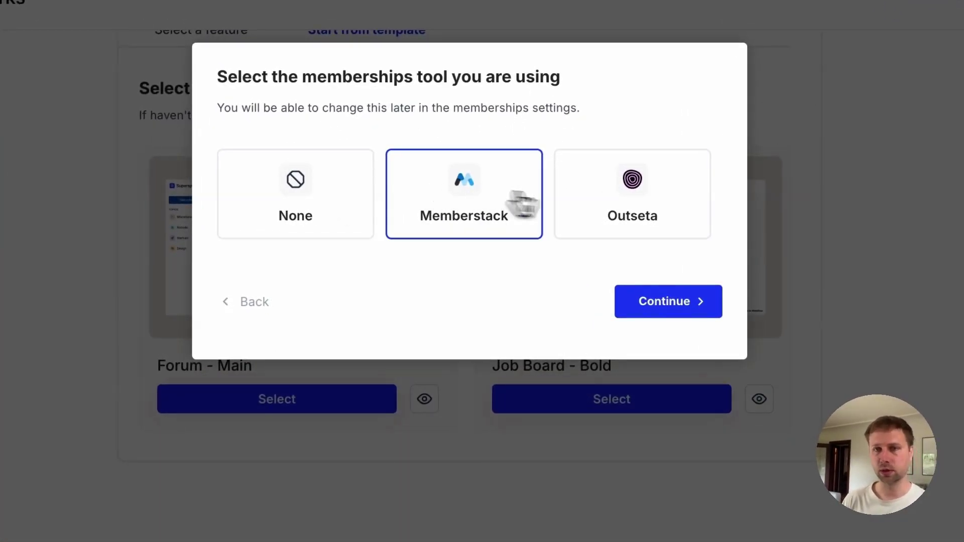
{"action": "left_click", "coordinate": [609, 208]}
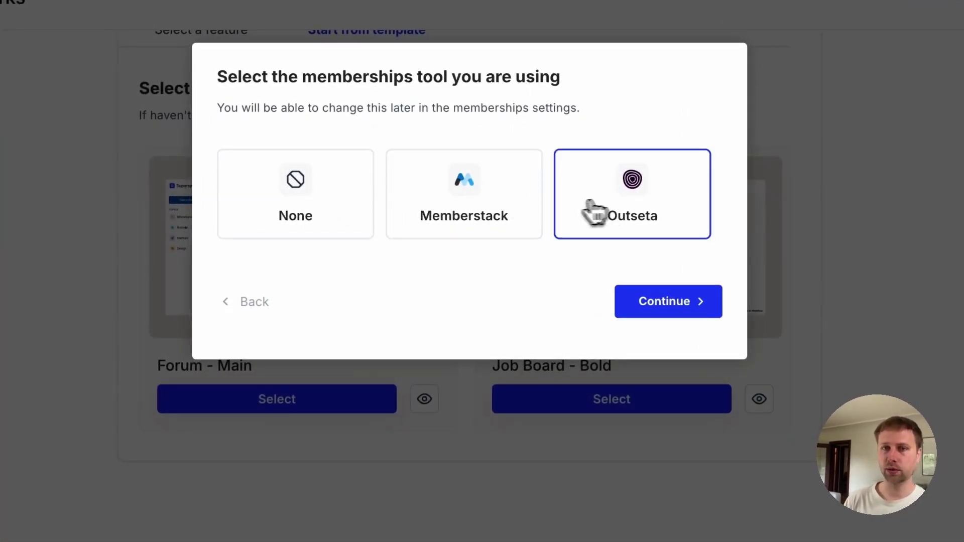
{"action": "left_click", "coordinate": [461, 207]}
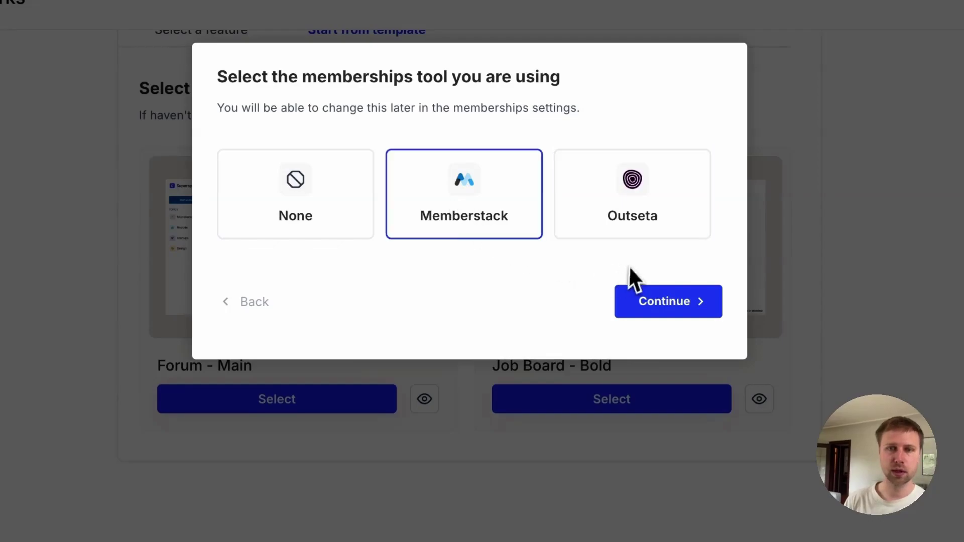
{"action": "left_click", "coordinate": [654, 316]}
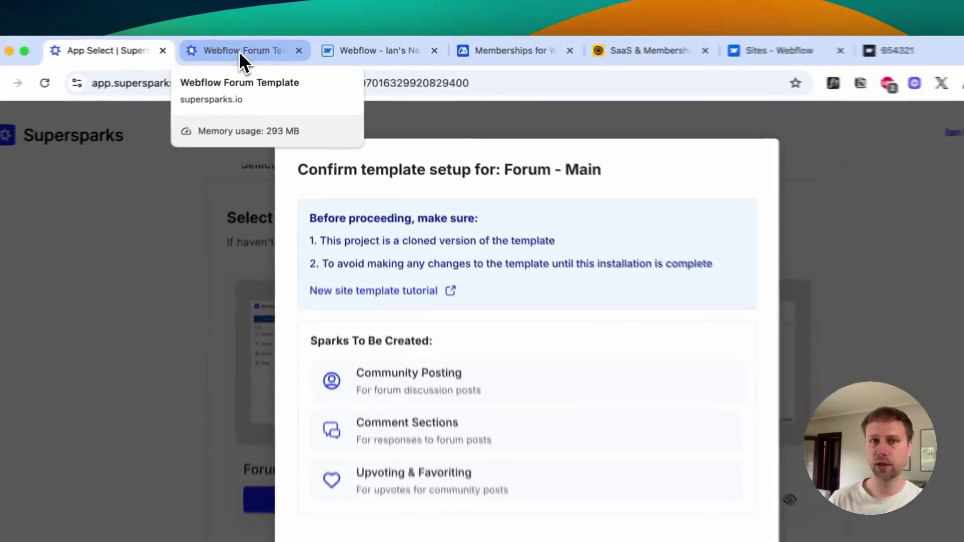
Step: Create the Community Posting, Comment Sections and Upvoting sparks, and copy the head code snippet
{"action": "left_click", "coordinate": [262, 47]}
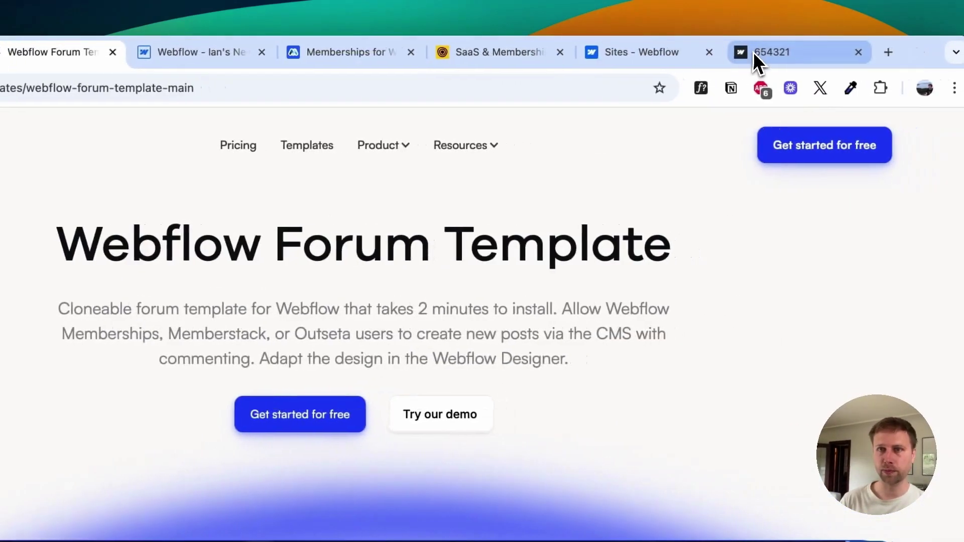
{"action": "left_click", "coordinate": [935, 55]}
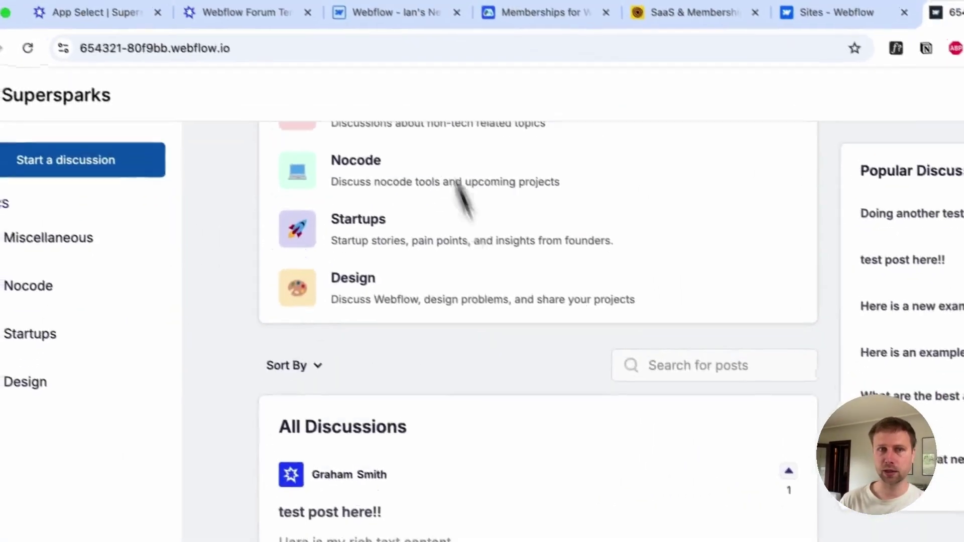
{"action": "left_click", "coordinate": [120, 12]}
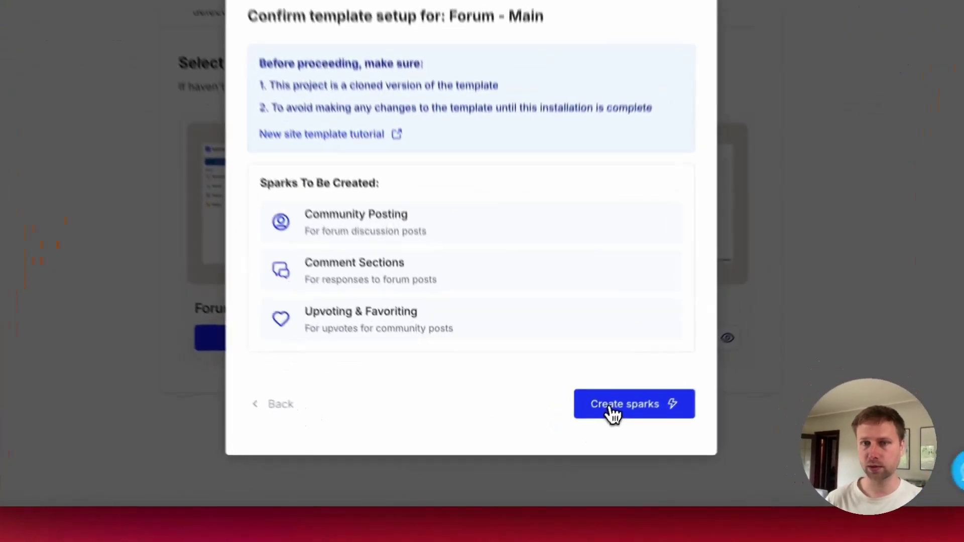
{"action": "left_click", "coordinate": [588, 432]}
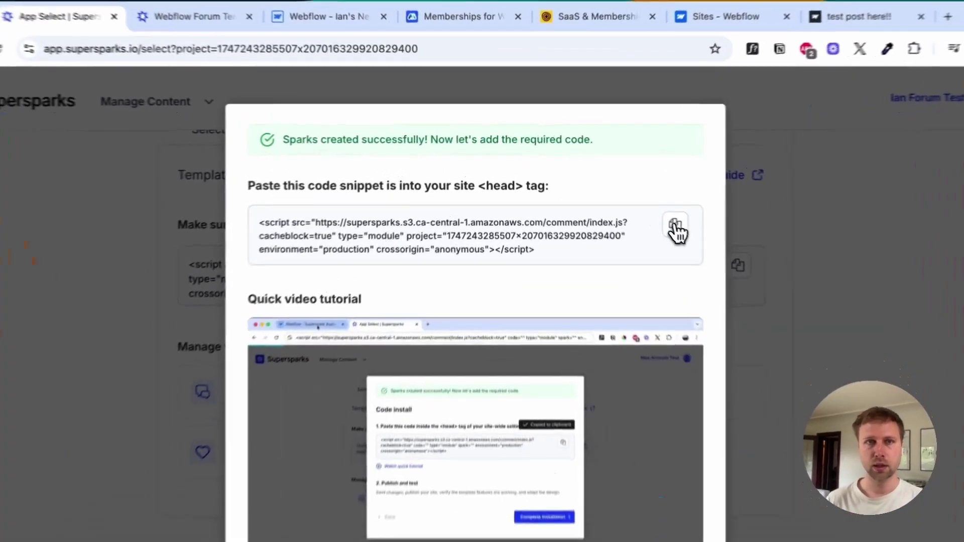
{"action": "left_click", "coordinate": [630, 205]}
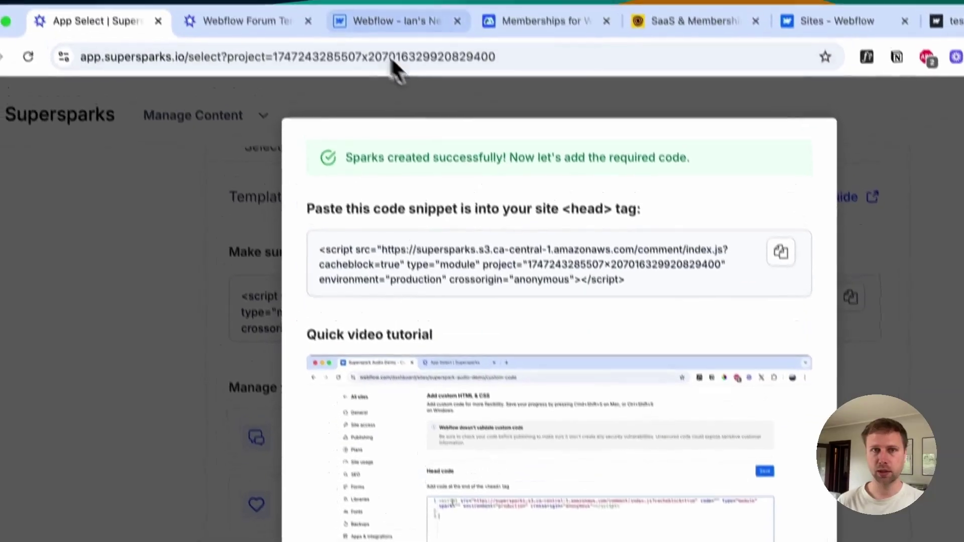
{"action": "left_click", "coordinate": [364, 56]}
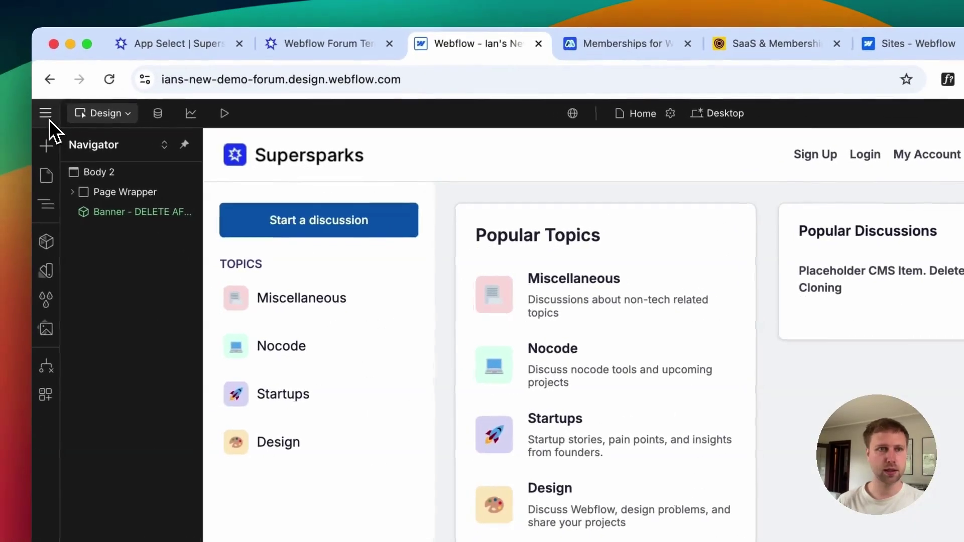
Step: Paste the Supersparks script into the site-wide head code in Site settings and save
{"action": "left_click", "coordinate": [49, 119]}
{"action": "left_click", "coordinate": [80, 161]}
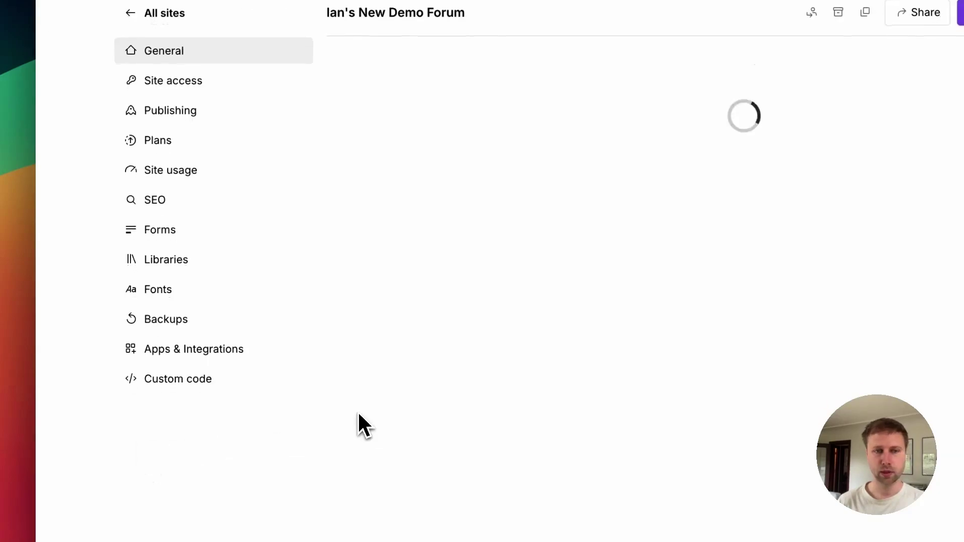
{"action": "left_click", "coordinate": [194, 388]}
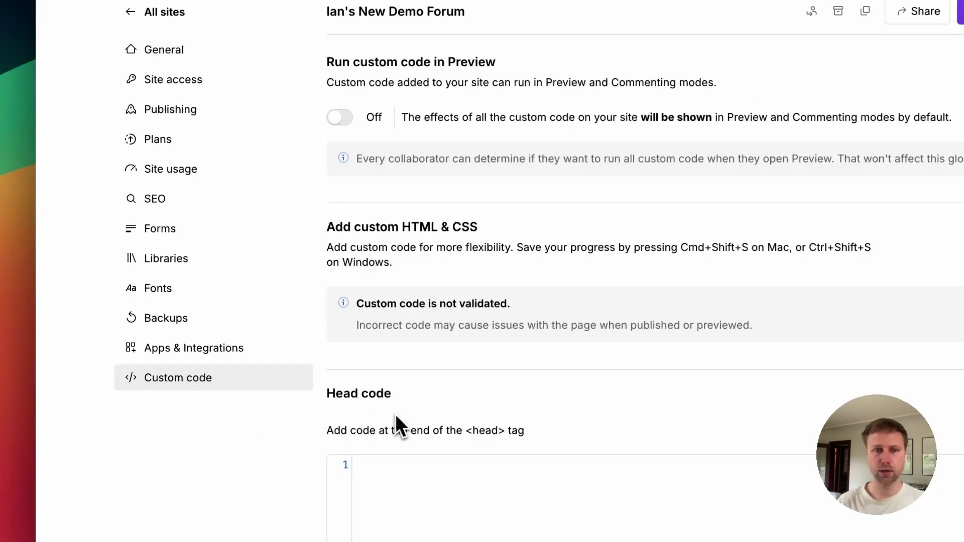
{"action": "scroll", "coordinate": [340, 387], "scroll_direction": "down", "scroll_amount": 5}
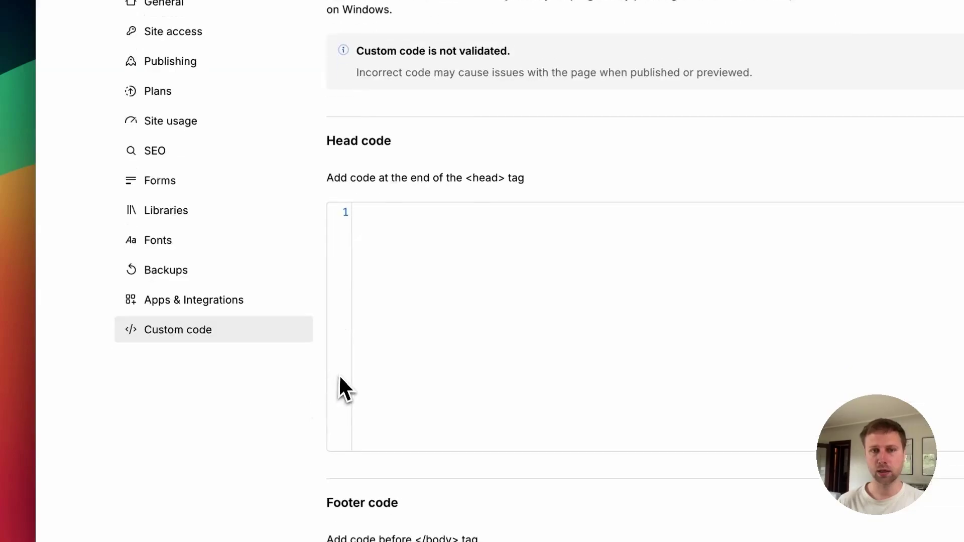
{"action": "left_click", "coordinate": [376, 218]}
{"action": "key", "text": "super+v"}
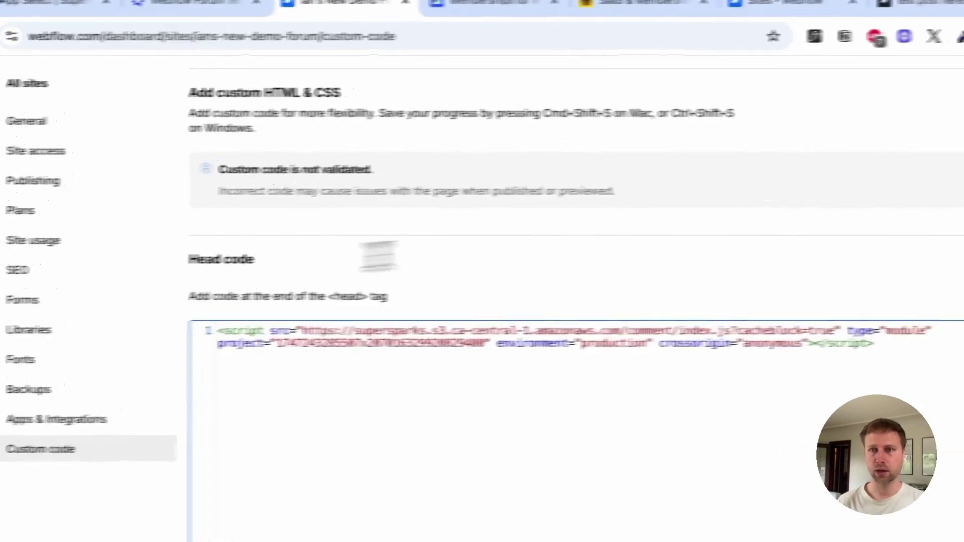
{"action": "left_click", "coordinate": [818, 269]}
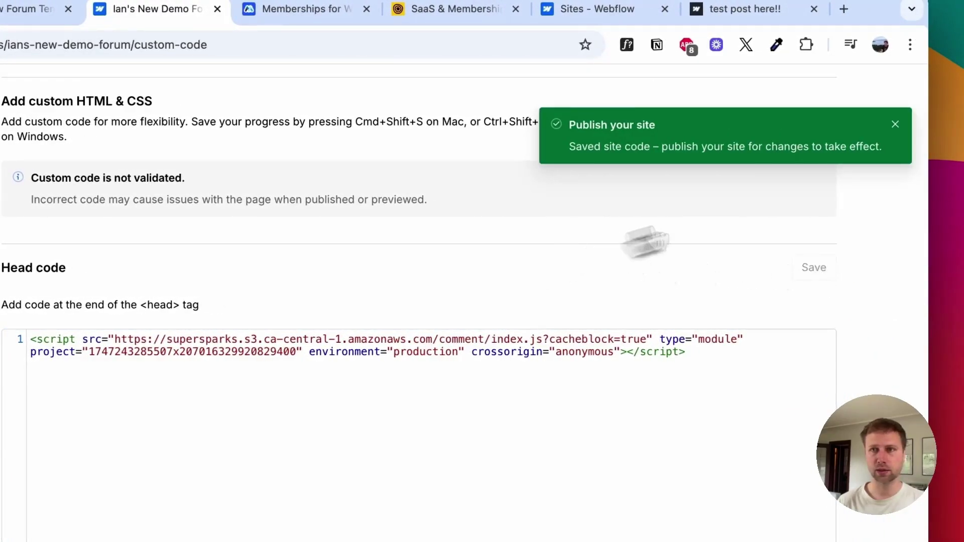
Step: Publish the site to the staging domain and return to the Supersparks setup
{"action": "left_click", "coordinate": [894, 126]}
{"action": "scroll", "coordinate": [867, 138], "scroll_direction": "up", "scroll_amount": 5}
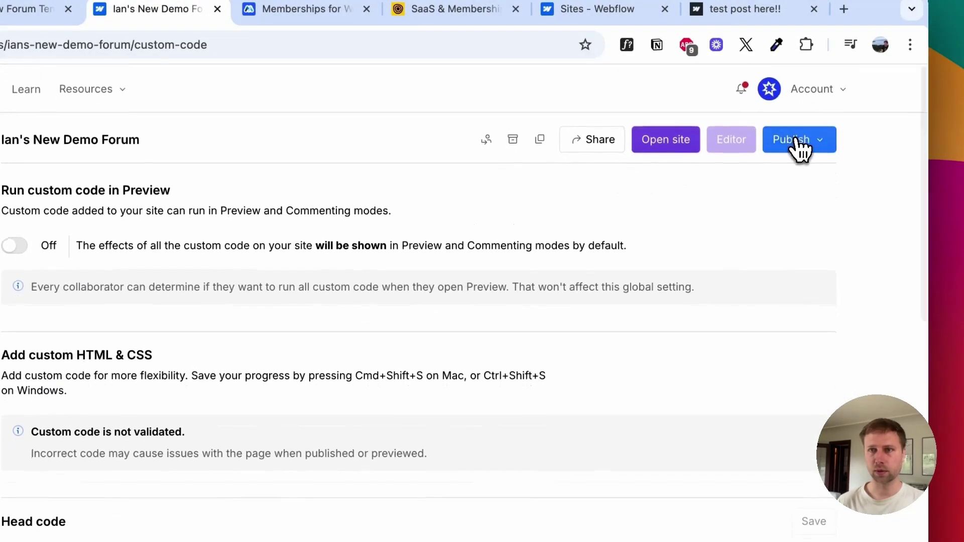
{"action": "left_click", "coordinate": [797, 146]}
{"action": "left_click", "coordinate": [525, 232]}
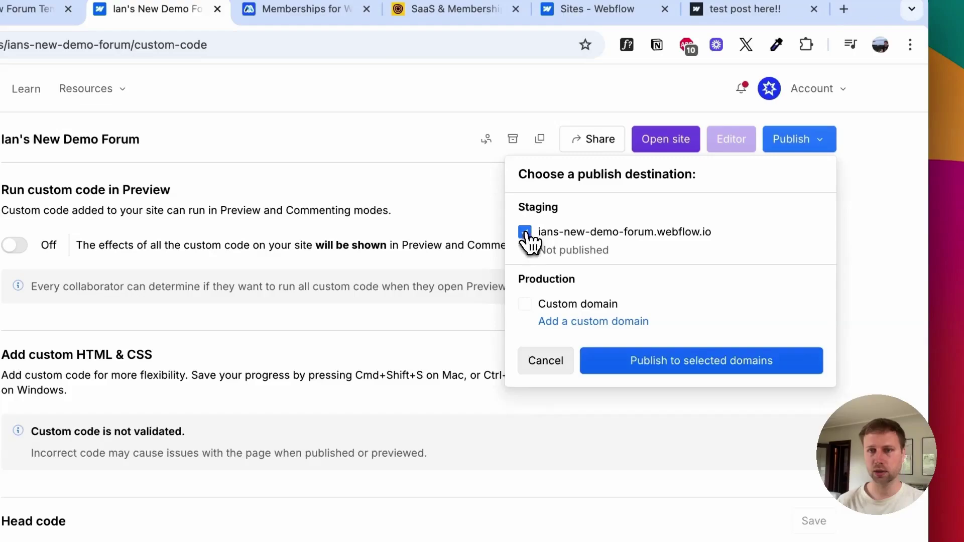
{"action": "left_click", "coordinate": [657, 369]}
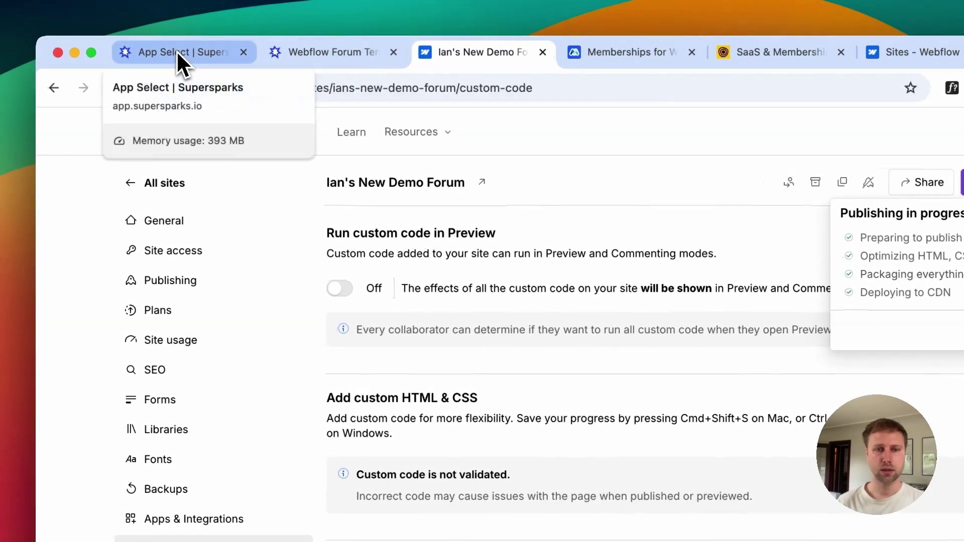
{"action": "left_click", "coordinate": [177, 51]}
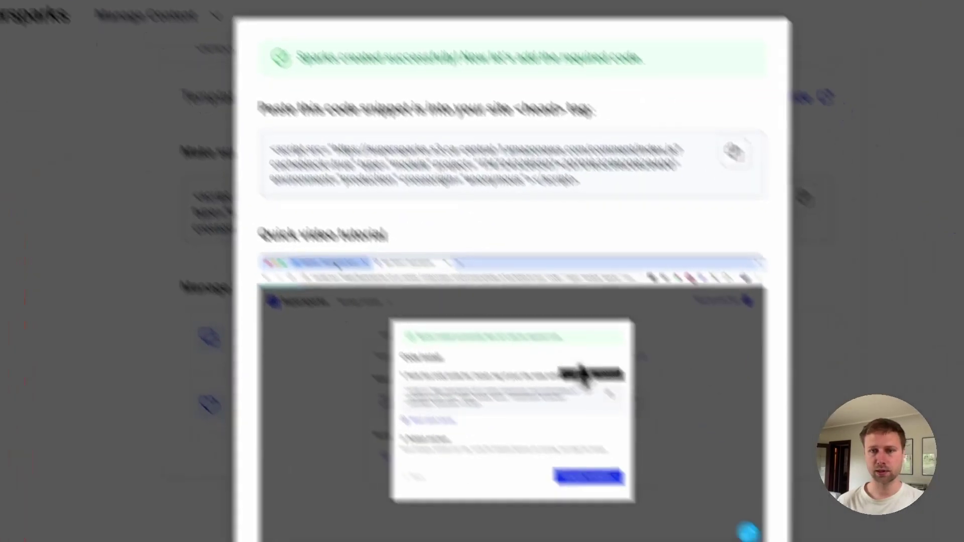
{"action": "scroll", "coordinate": [549, 333], "scroll_direction": "down", "scroll_amount": 5}
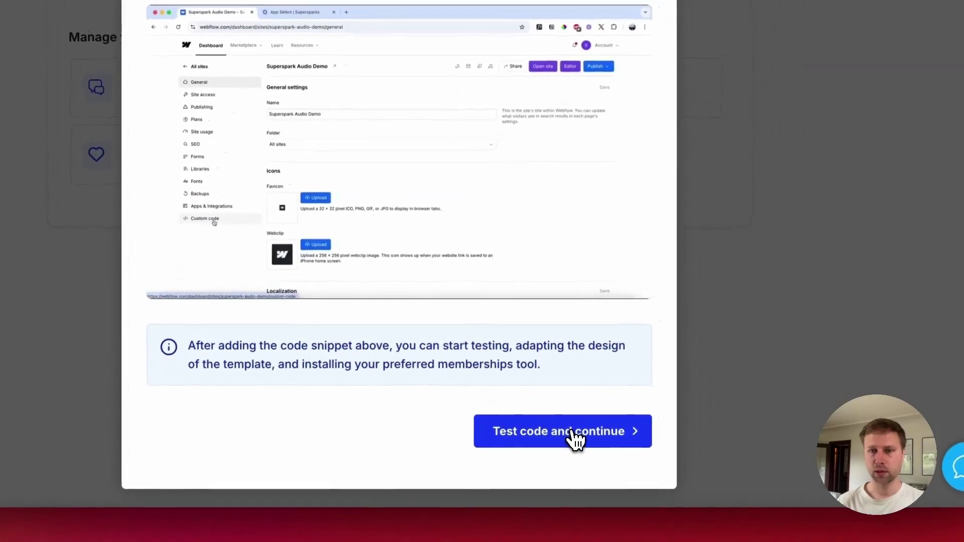
Step: Confirm the code step in Supersparks and open the published staging forum's new-post page
{"action": "left_click", "coordinate": [572, 441]}
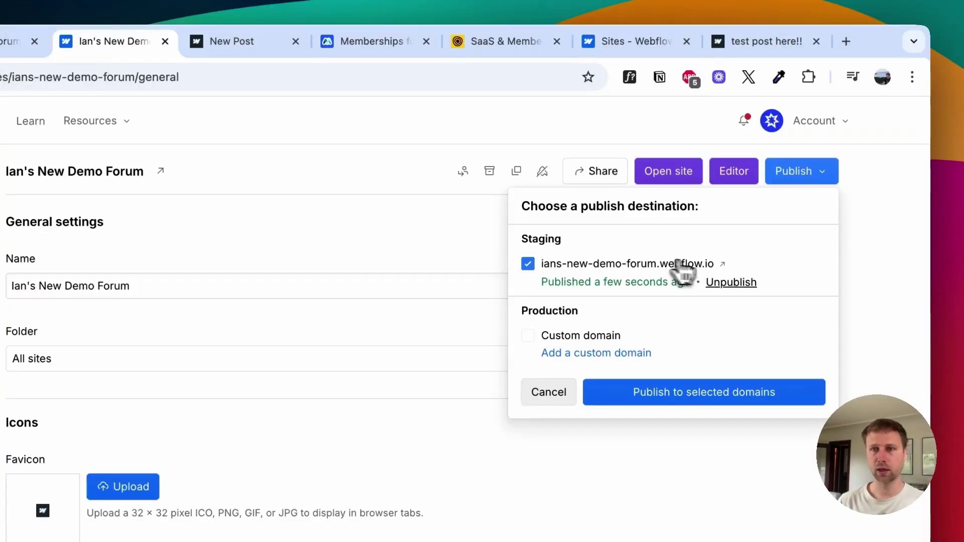
{"action": "left_click", "coordinate": [723, 263]}
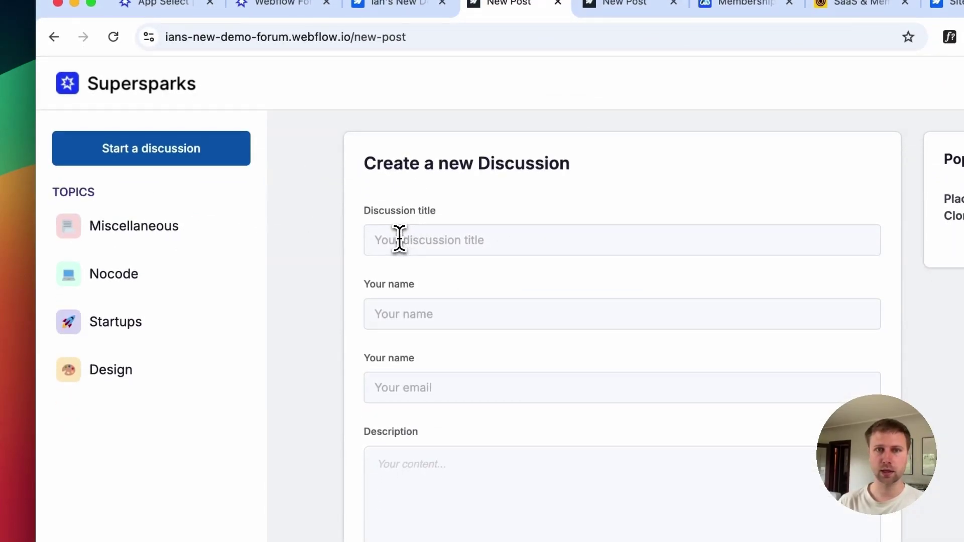
Step: Enter the discussion title beginning 'here is'
{"action": "left_click", "coordinate": [399, 239]}
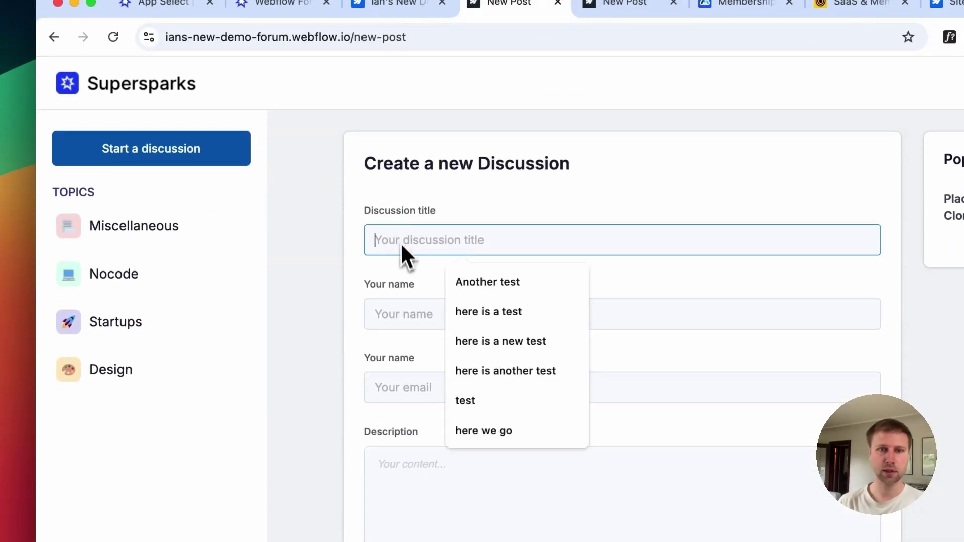
{"action": "left_click", "coordinate": [400, 285]}
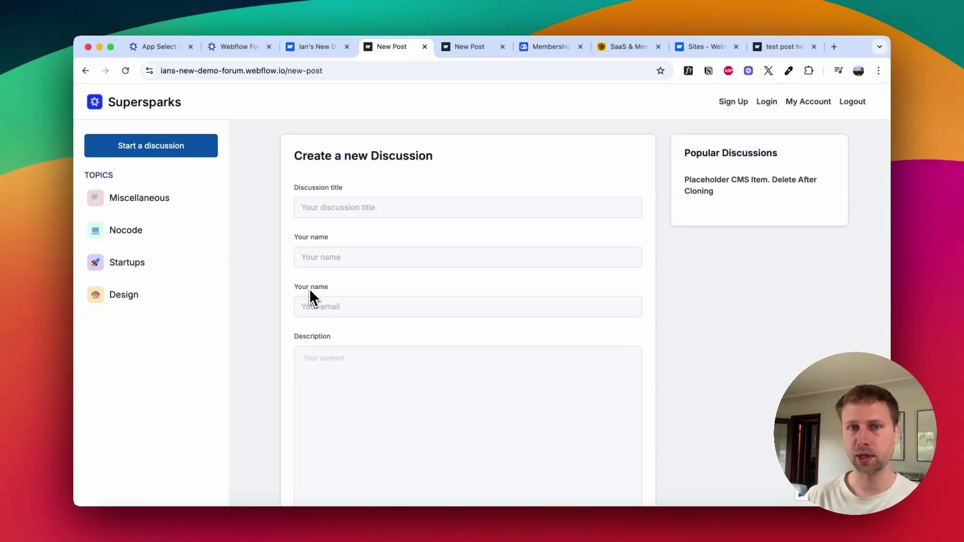
{"action": "left_click", "coordinate": [318, 207]}
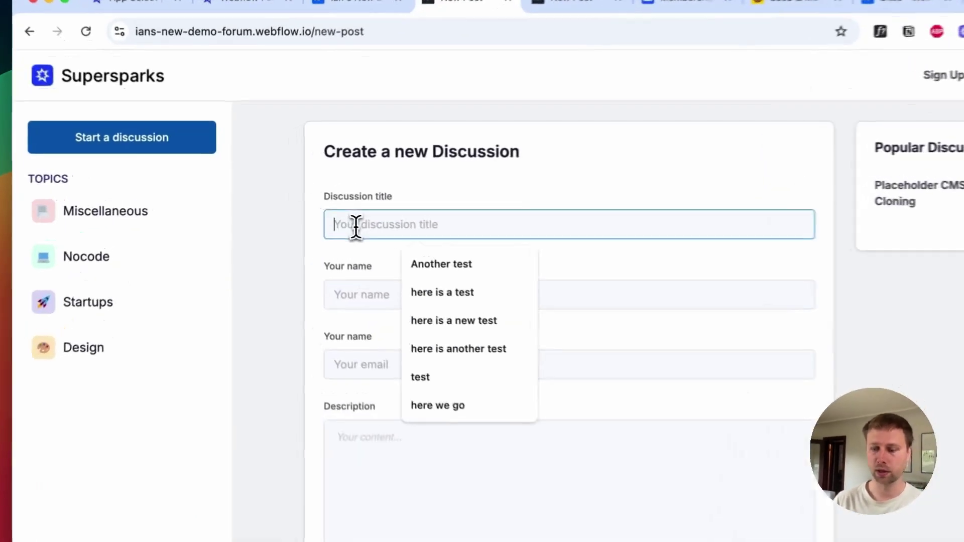
{"action": "type", "text": "here is"}
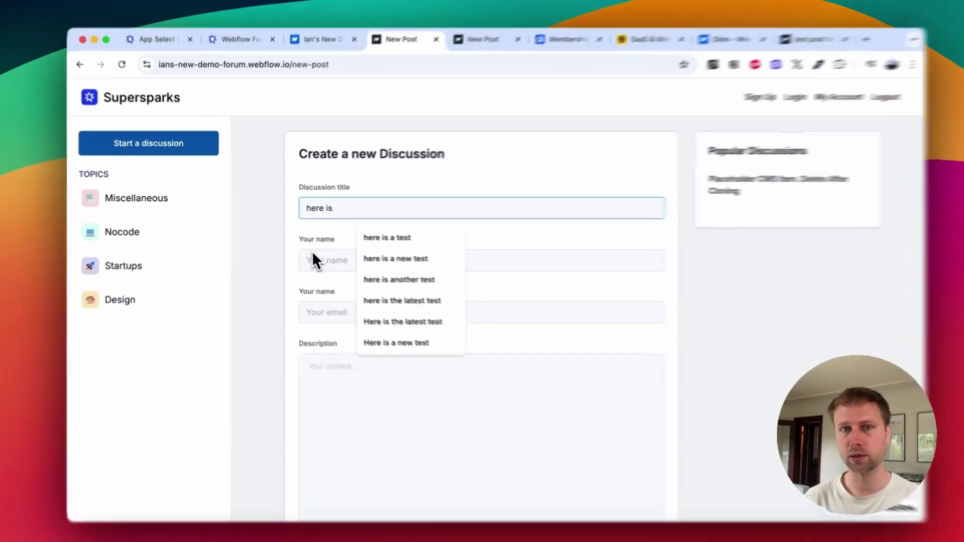
Step: Fill in the author's name and email and type 'demo' as the description
{"action": "left_click", "coordinate": [312, 256]}
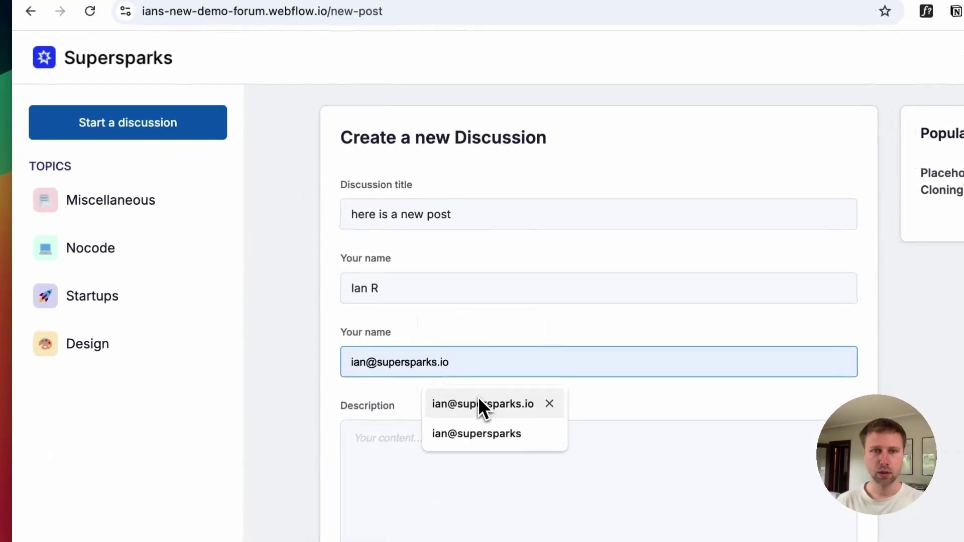
{"action": "left_click", "coordinate": [478, 403]}
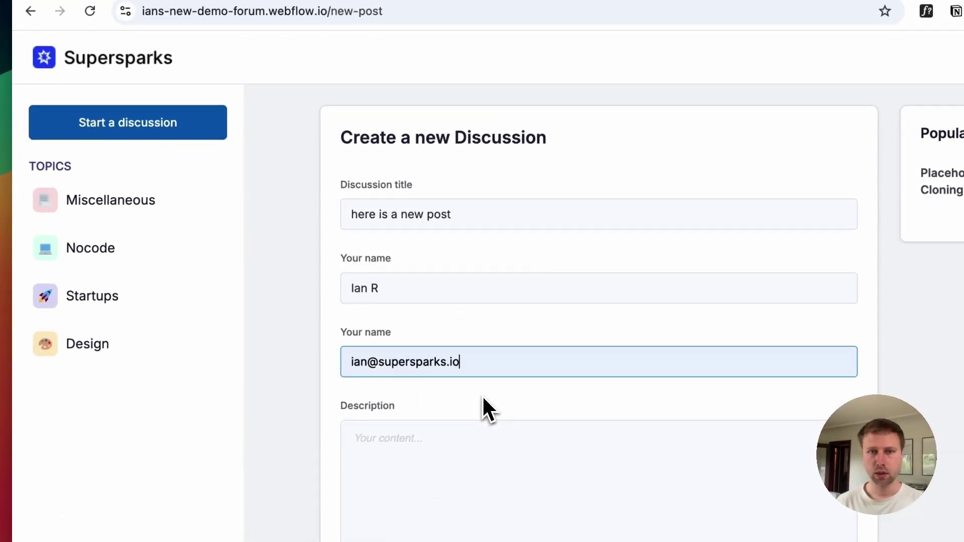
{"action": "scroll", "coordinate": [482, 396], "scroll_direction": "down", "scroll_amount": 4}
{"action": "left_click", "coordinate": [390, 279]}
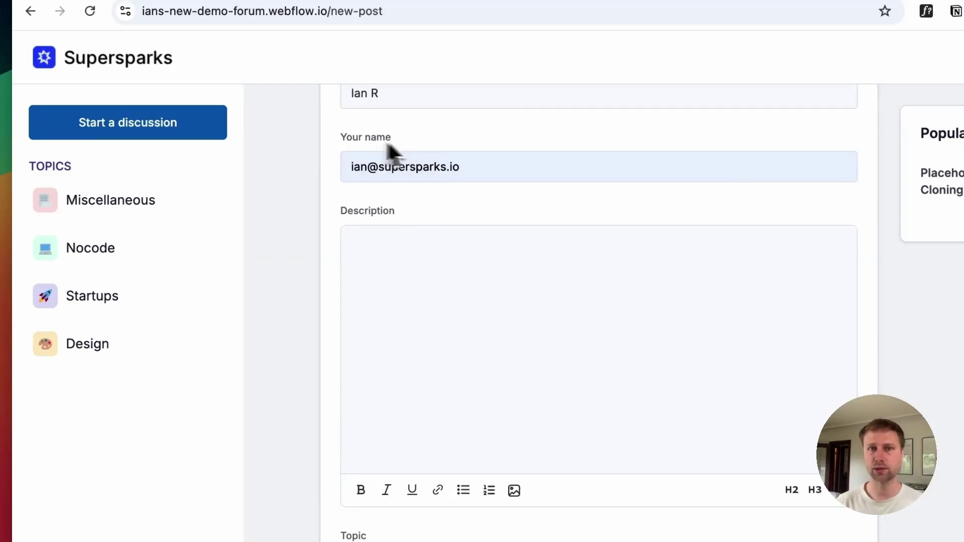
{"action": "type", "text": "demo"}
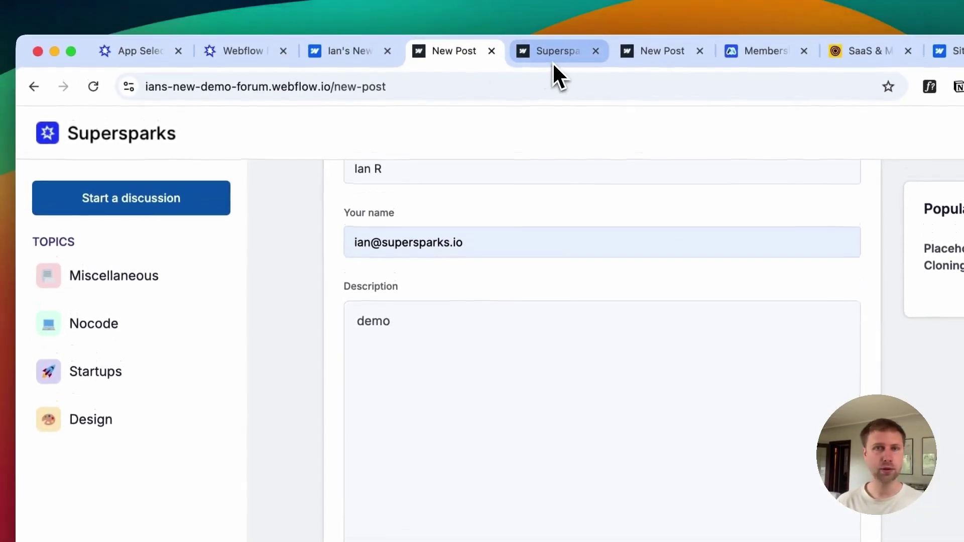
{"action": "left_click", "coordinate": [553, 60]}
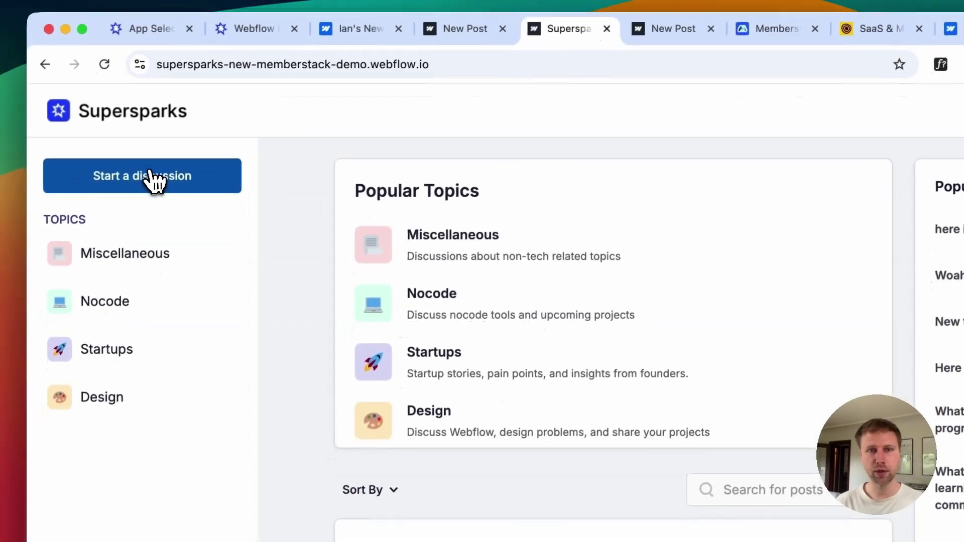
{"action": "left_click", "coordinate": [141, 201]}
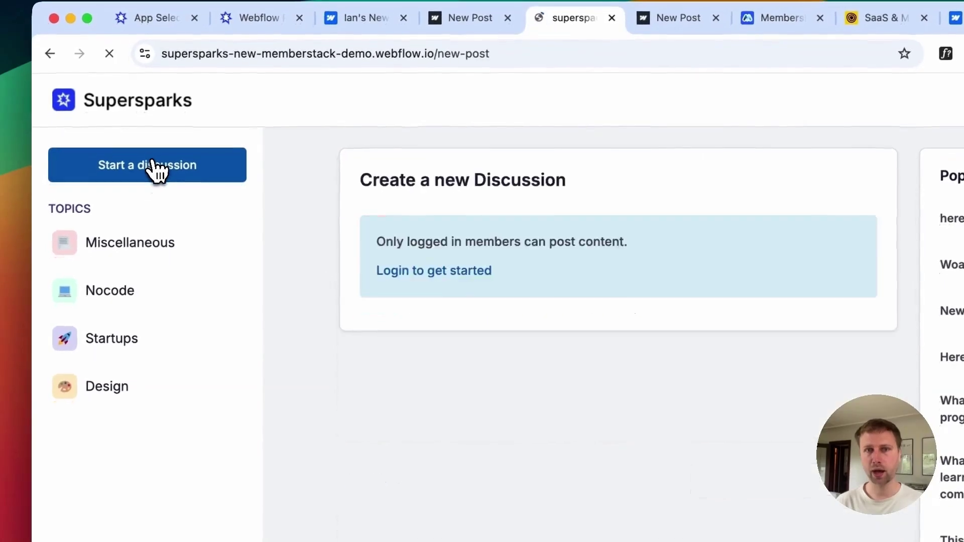
{"action": "left_click", "coordinate": [750, 46]}
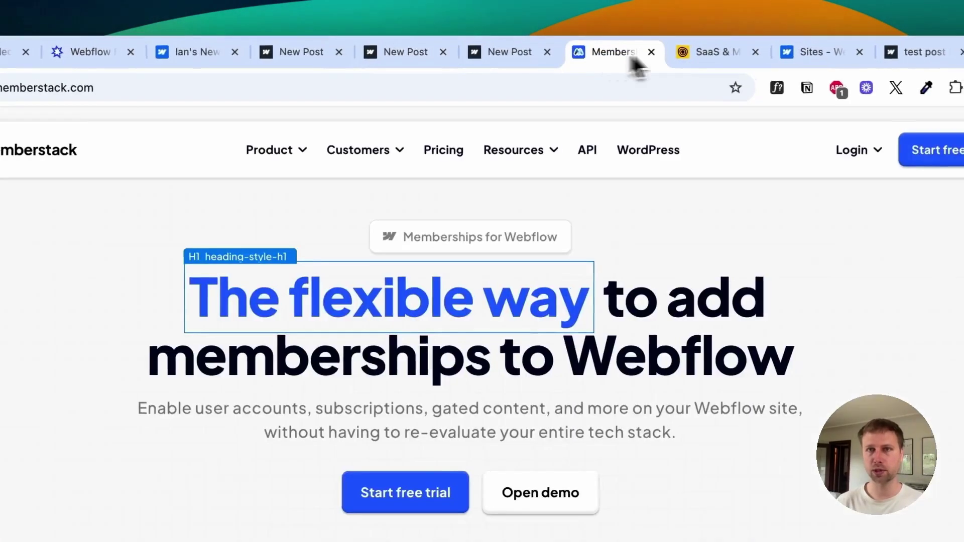
{"action": "left_click", "coordinate": [844, 48]}
{"action": "left_click", "coordinate": [401, 52]}
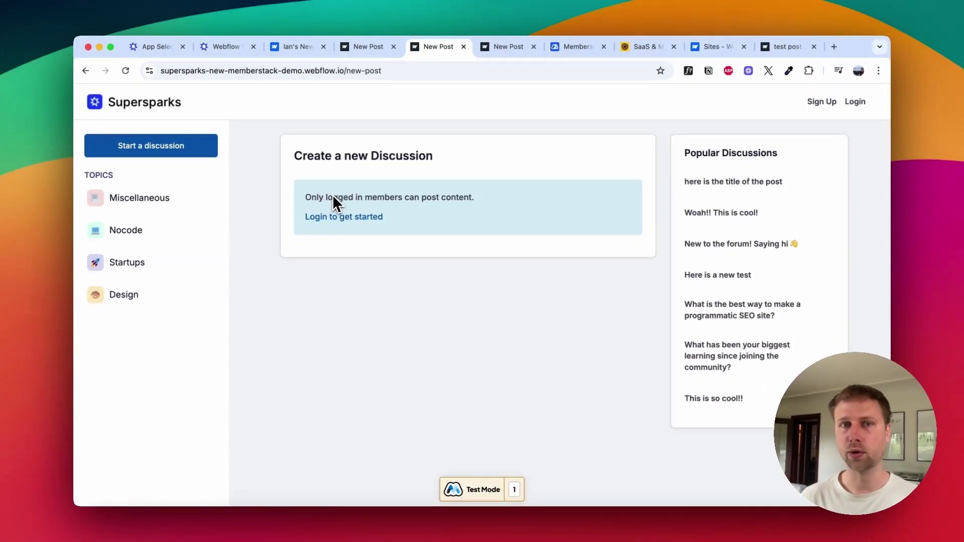
{"action": "left_click_drag", "start_coordinate": [377, 197], "coordinate": [327, 197]}
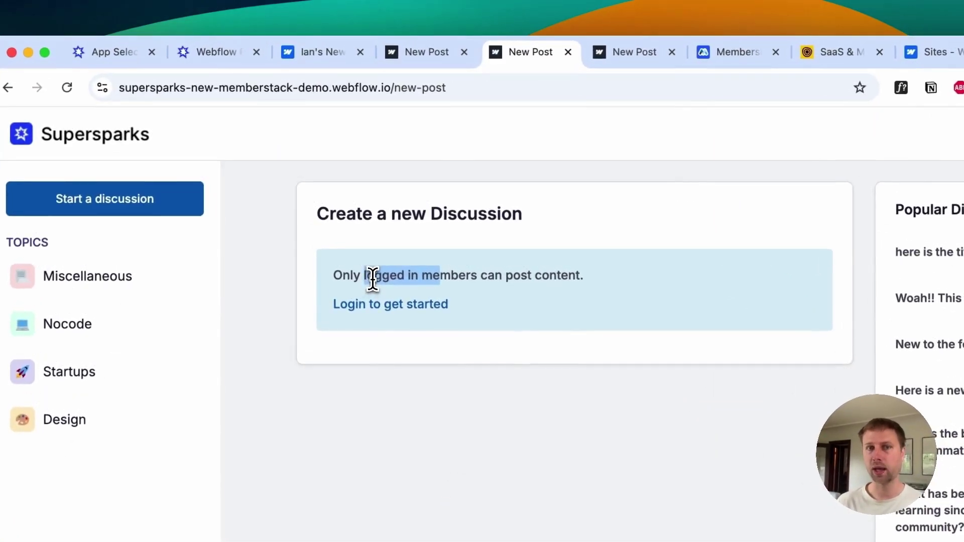
{"action": "left_click", "coordinate": [372, 279]}
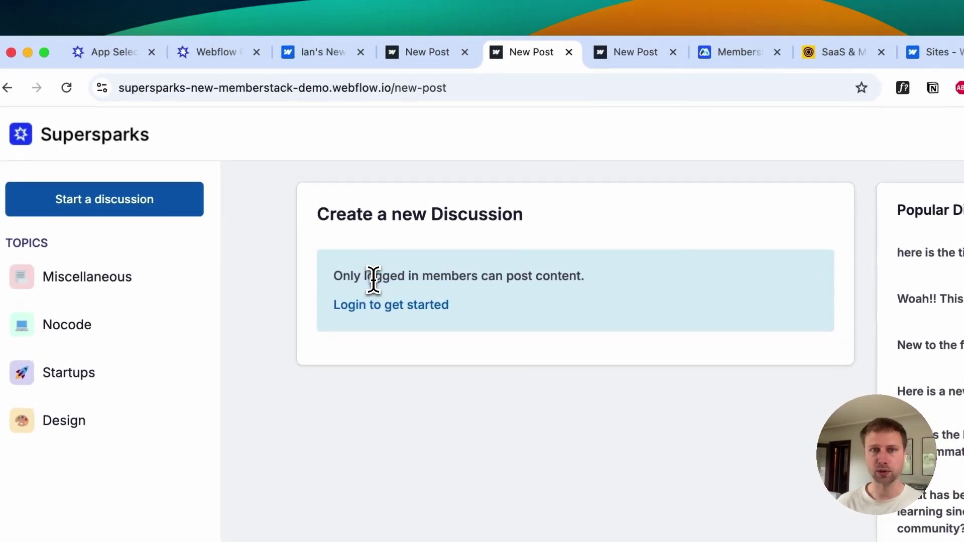
Step: Finish the description as 'demo here with rich text', choose topic Nocode, and post the discussion
{"action": "key", "text": "ctrl+shift+Tab"}
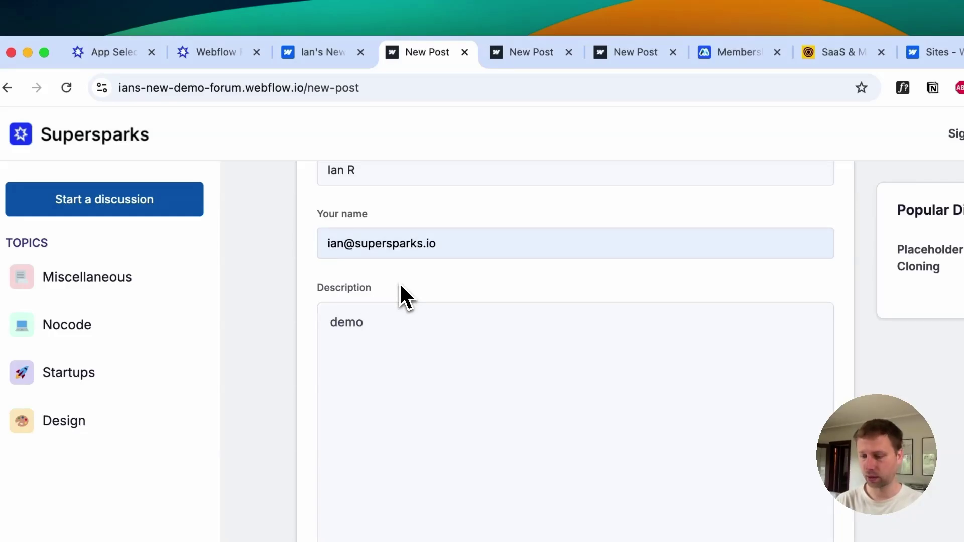
{"action": "type", "text": "here with rich text"}
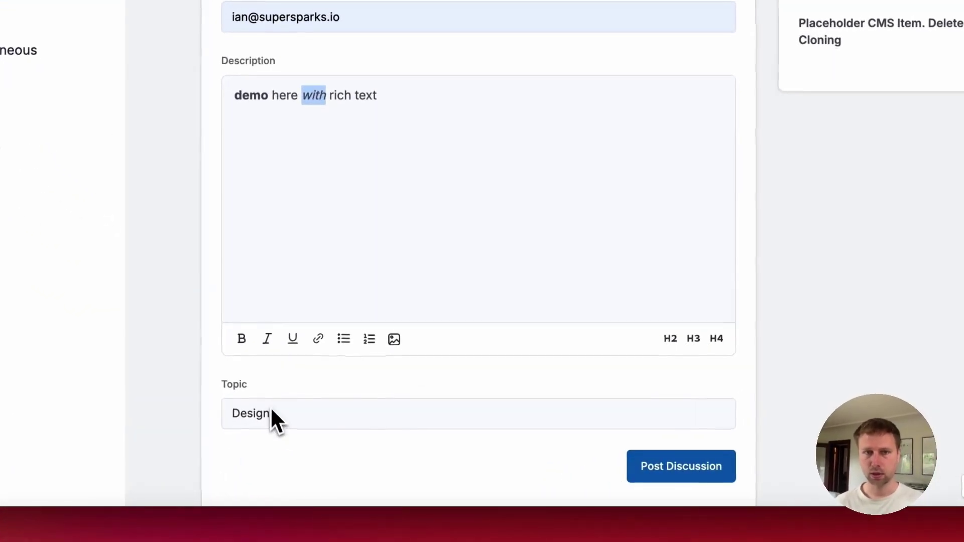
{"action": "left_click", "coordinate": [328, 442]}
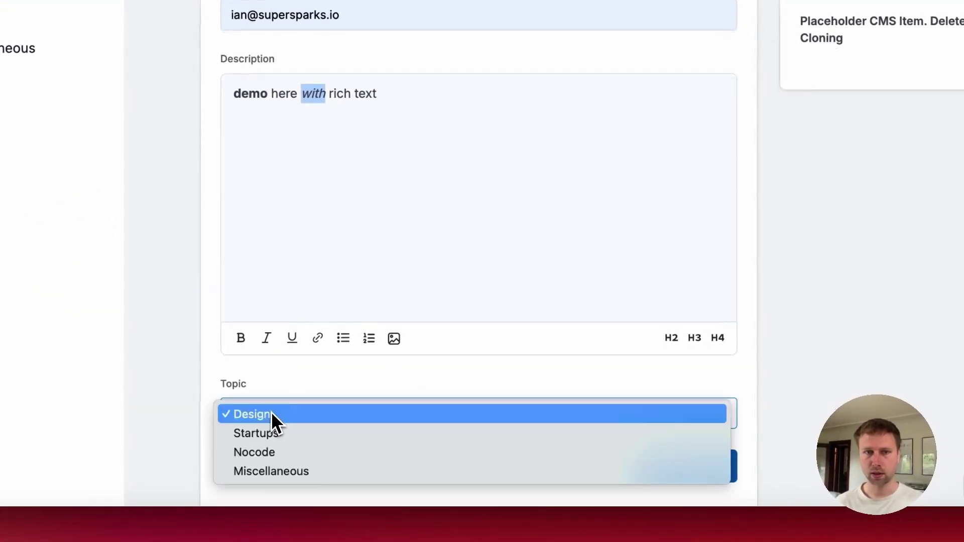
{"action": "left_click", "coordinate": [268, 451]}
{"action": "left_click", "coordinate": [674, 465]}
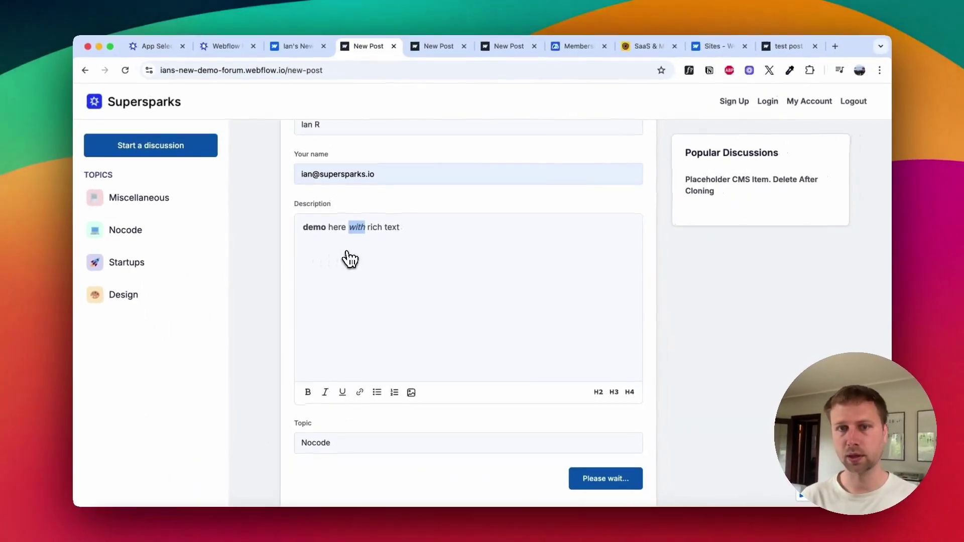
{"action": "scroll", "coordinate": [350, 259], "scroll_direction": "up", "scroll_amount": 5}
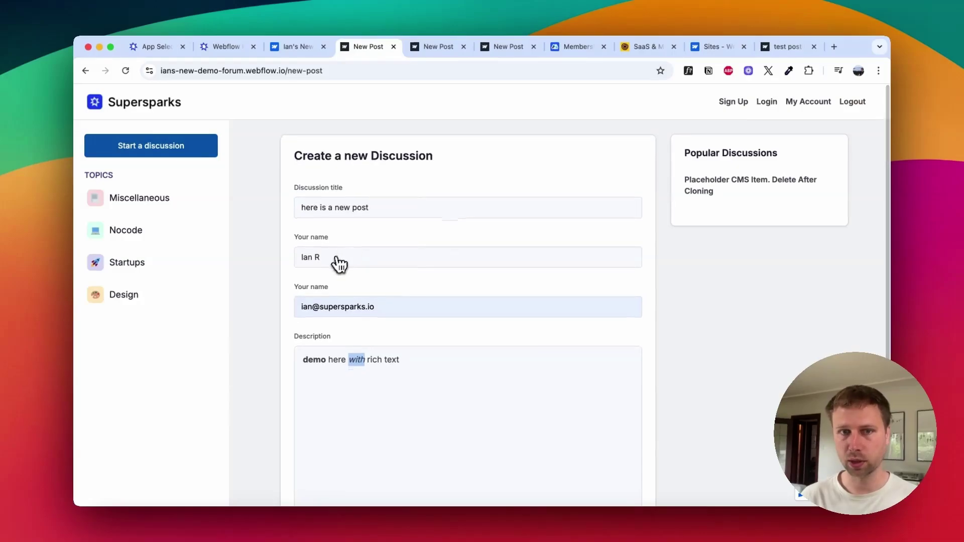
{"action": "scroll", "coordinate": [394, 333], "scroll_direction": "down", "scroll_amount": 3}
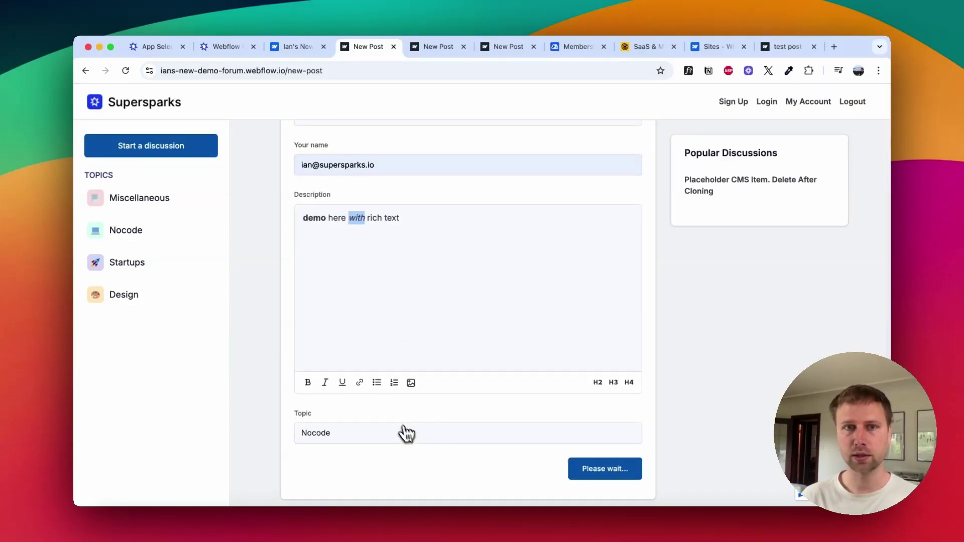
{"action": "scroll", "coordinate": [396, 417], "scroll_direction": "up", "scroll_amount": 5}
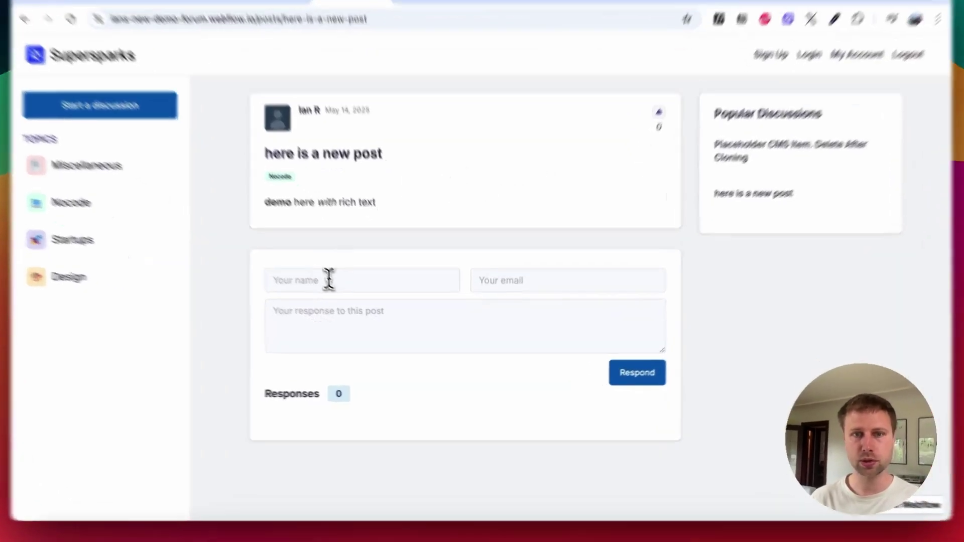
Step: Post the response 'here is a test' with autofilled name and email, then try upvoting
{"action": "left_click", "coordinate": [350, 296]}
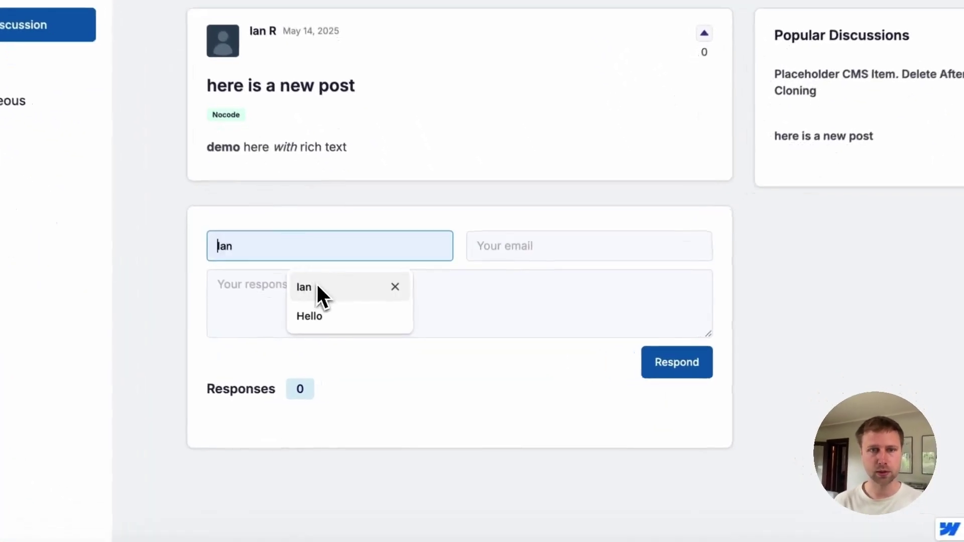
{"action": "left_click", "coordinate": [369, 329]}
{"action": "left_click", "coordinate": [483, 300]}
{"action": "left_click", "coordinate": [581, 277]}
{"action": "left_click", "coordinate": [388, 295]}
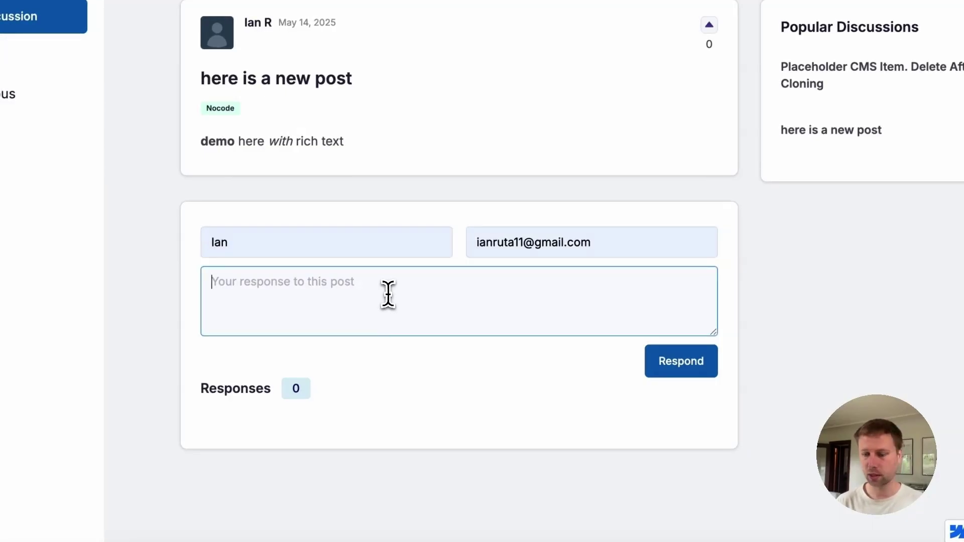
{"action": "type", "text": "here is a test"}
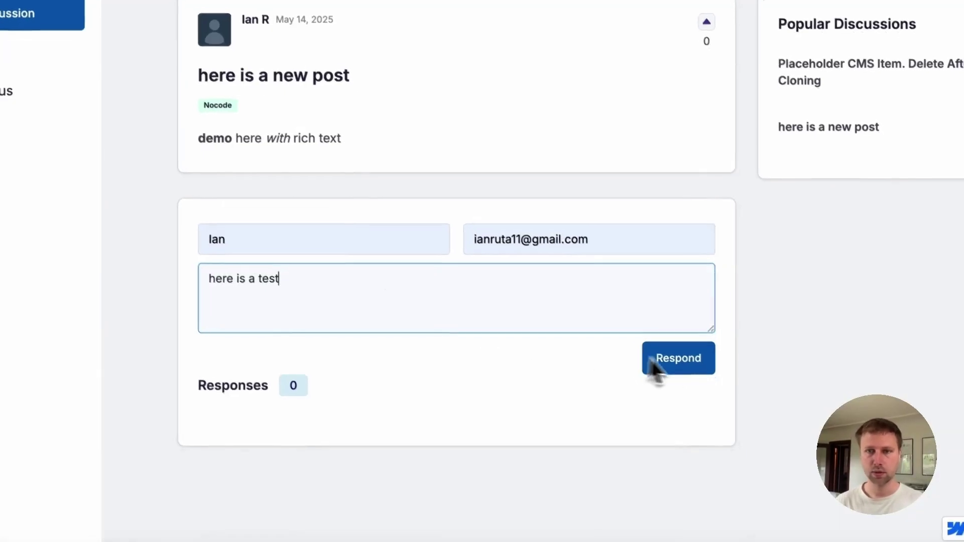
{"action": "left_click", "coordinate": [689, 373]}
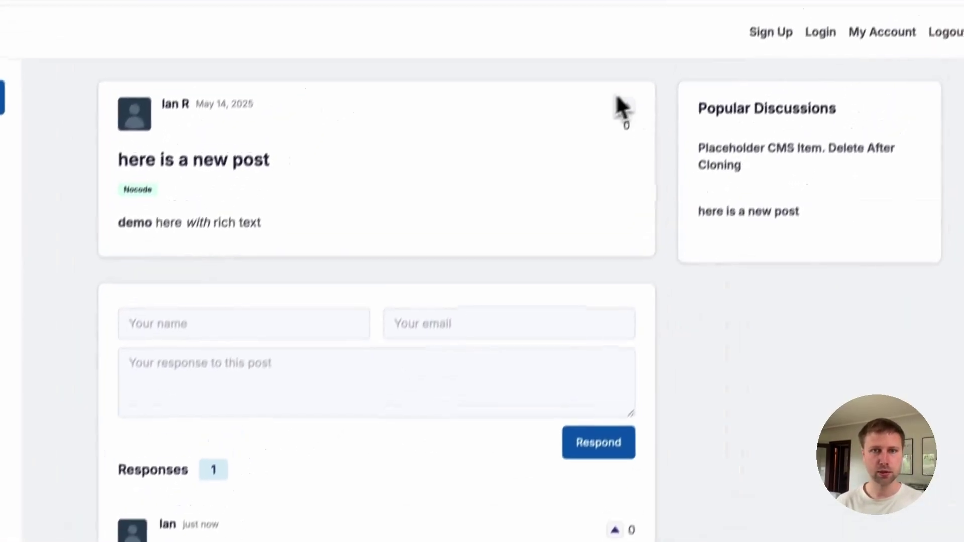
{"action": "left_click", "coordinate": [613, 141]}
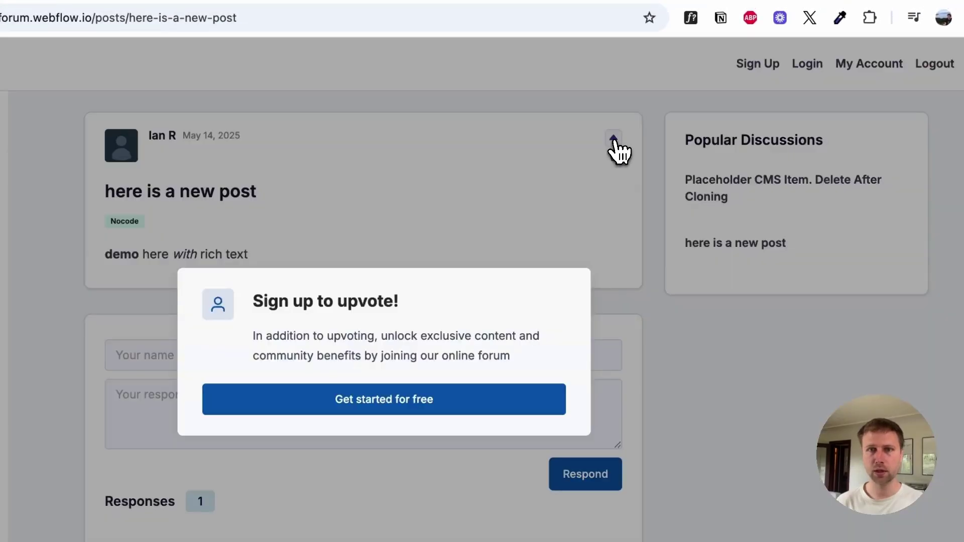
{"action": "left_click", "coordinate": [573, 284]}
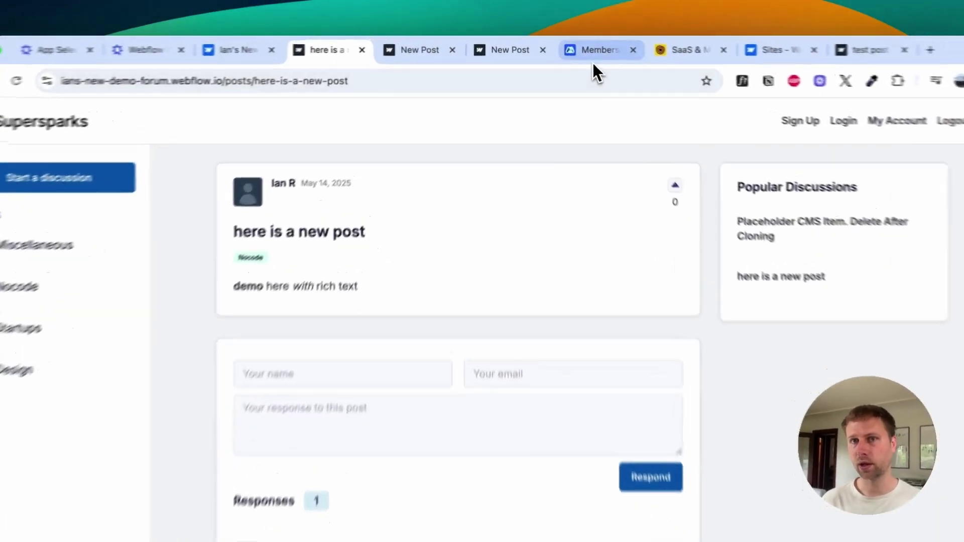
Step: After glancing at the Outseta payments page and the new post, open the New Forum Demo Memberstack dashboard
{"action": "left_click", "coordinate": [576, 48]}
{"action": "left_click", "coordinate": [645, 48]}
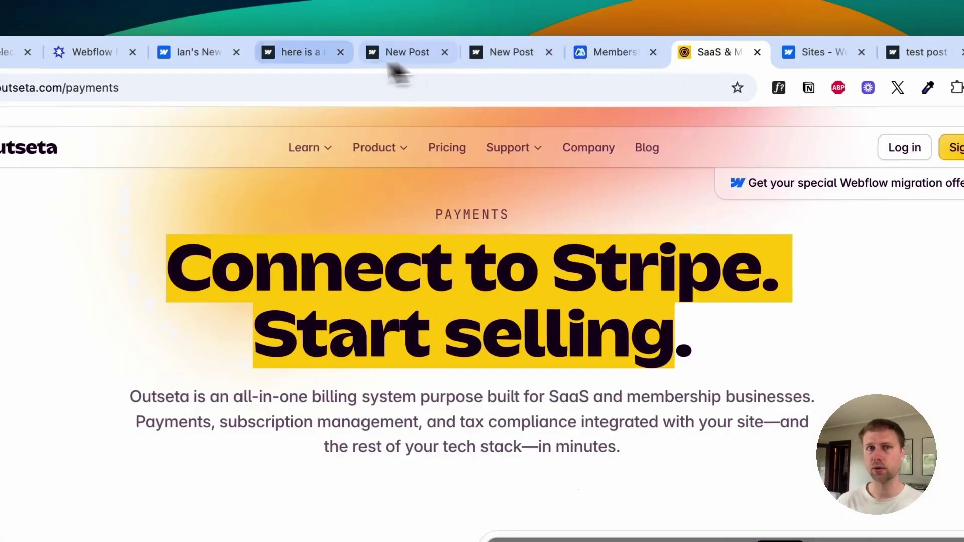
{"action": "left_click", "coordinate": [301, 58]}
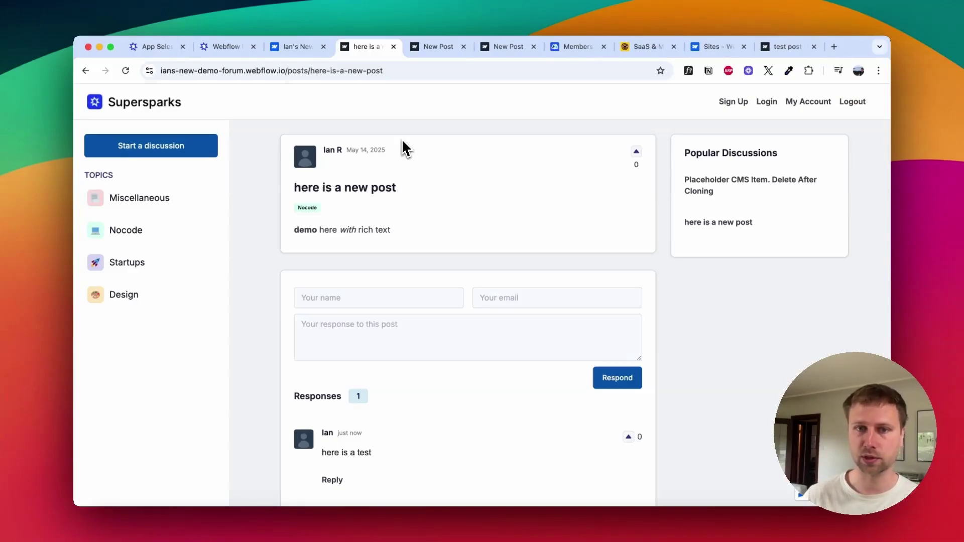
{"action": "left_click", "coordinate": [565, 49]}
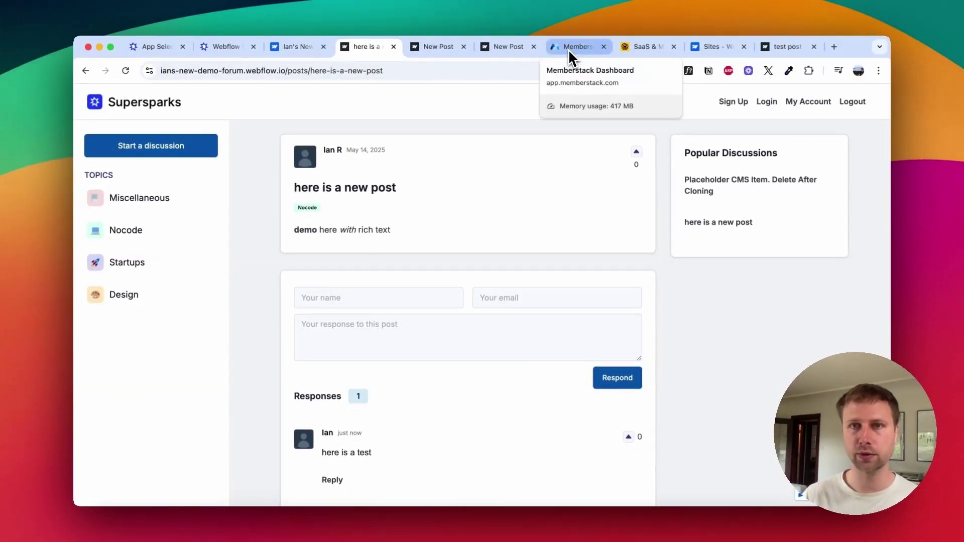
{"action": "left_click", "coordinate": [567, 48]}
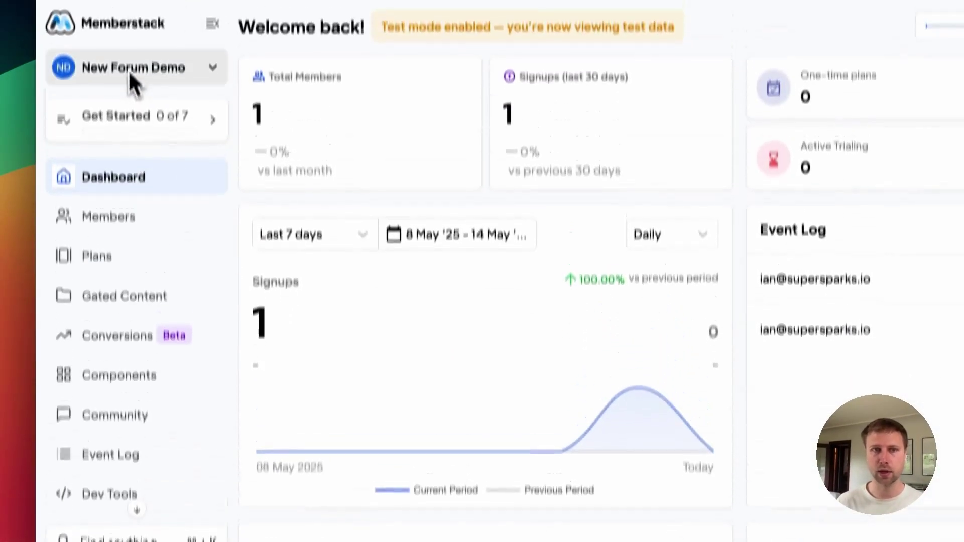
Step: Create a new Memberstack app named 'ians new forum tutorial'
{"action": "left_click", "coordinate": [130, 75]}
{"action": "scroll", "coordinate": [125, 382], "scroll_direction": "down", "scroll_amount": 5}
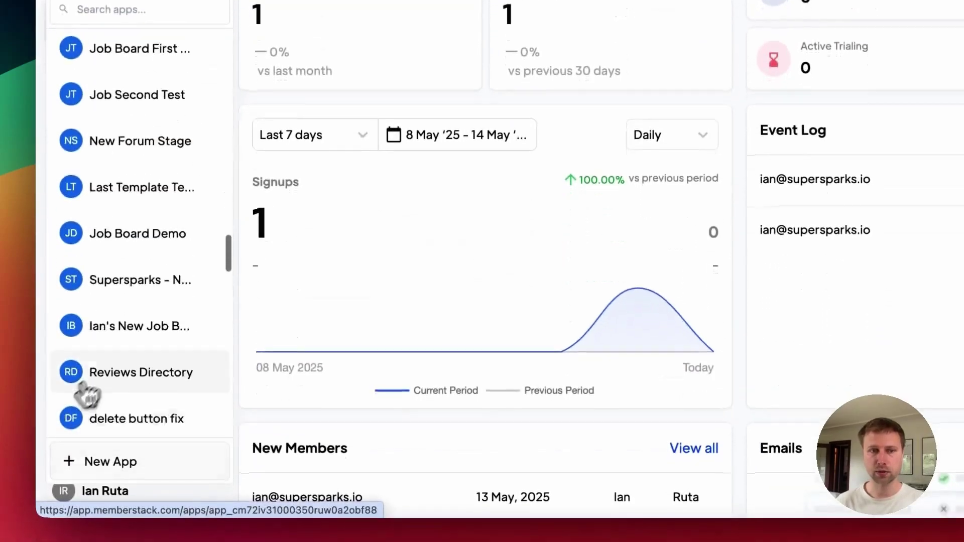
{"action": "scroll", "coordinate": [87, 394], "scroll_direction": "down", "scroll_amount": 5}
{"action": "left_click", "coordinate": [93, 458]}
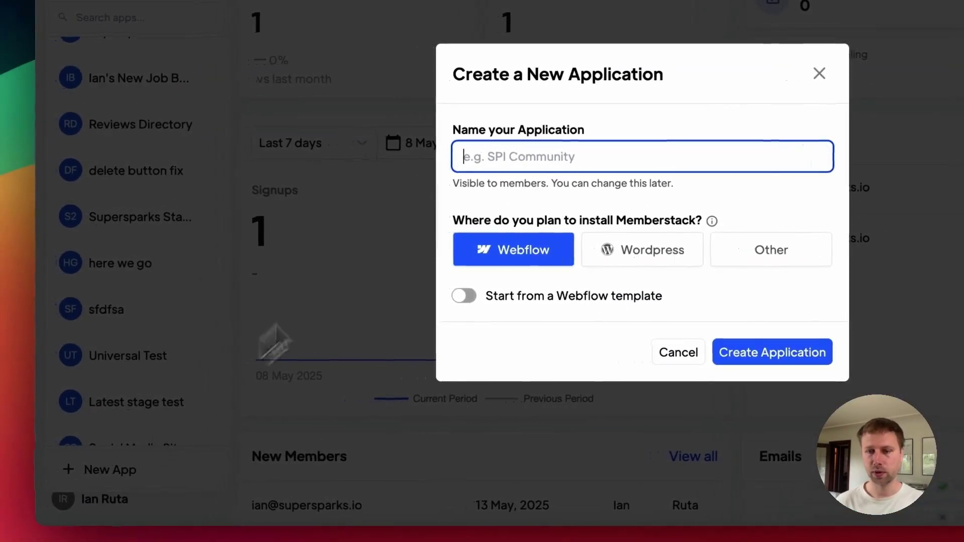
{"action": "type", "text": "ians new forum tutorial"}
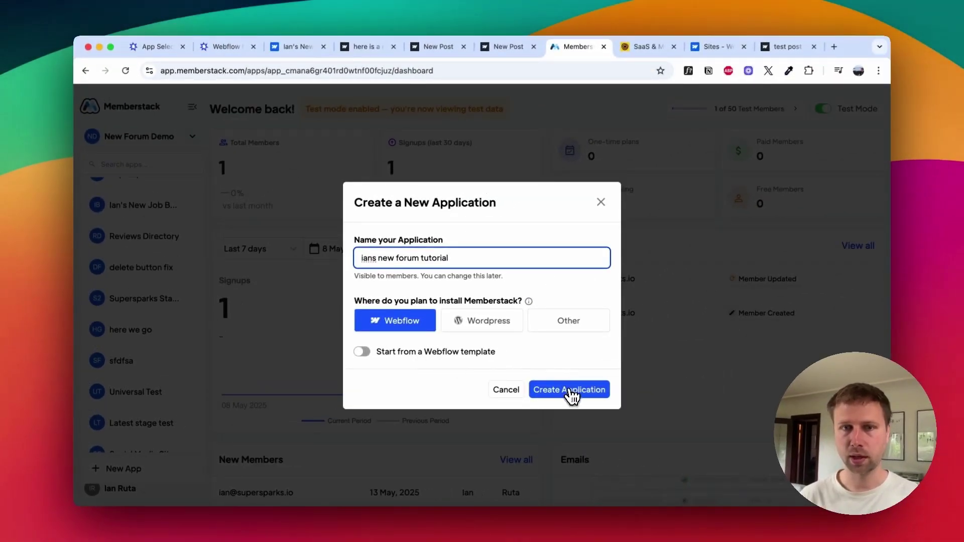
{"action": "left_click", "coordinate": [568, 393]}
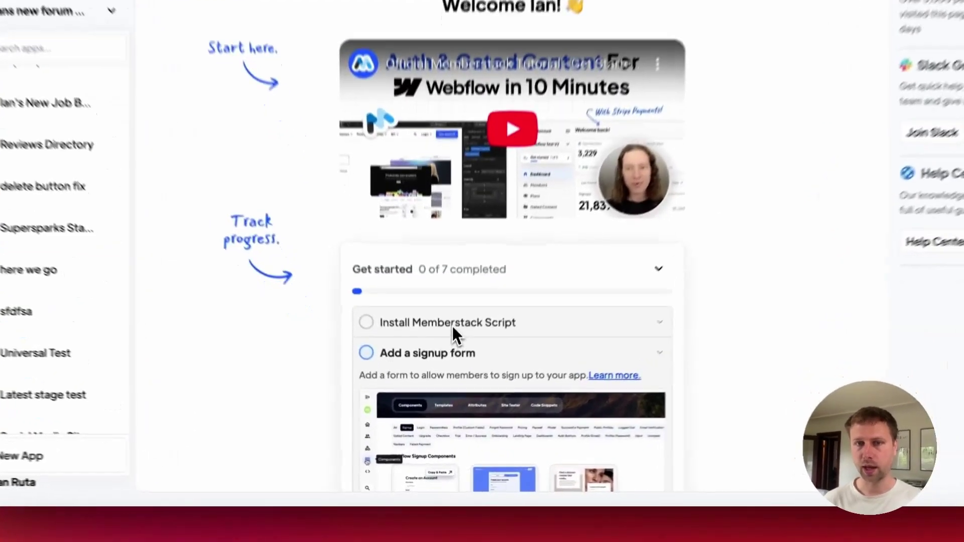
Step: Copy the header install script snippet and return to the Webflow site settings
{"action": "left_click", "coordinate": [444, 374]}
{"action": "scroll", "coordinate": [431, 312], "scroll_direction": "down", "scroll_amount": 3}
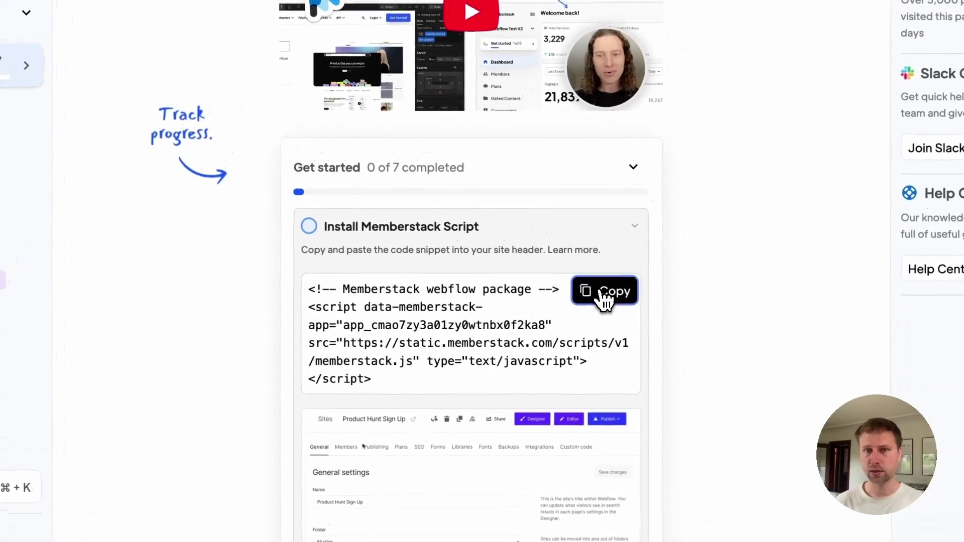
{"action": "left_click", "coordinate": [605, 299]}
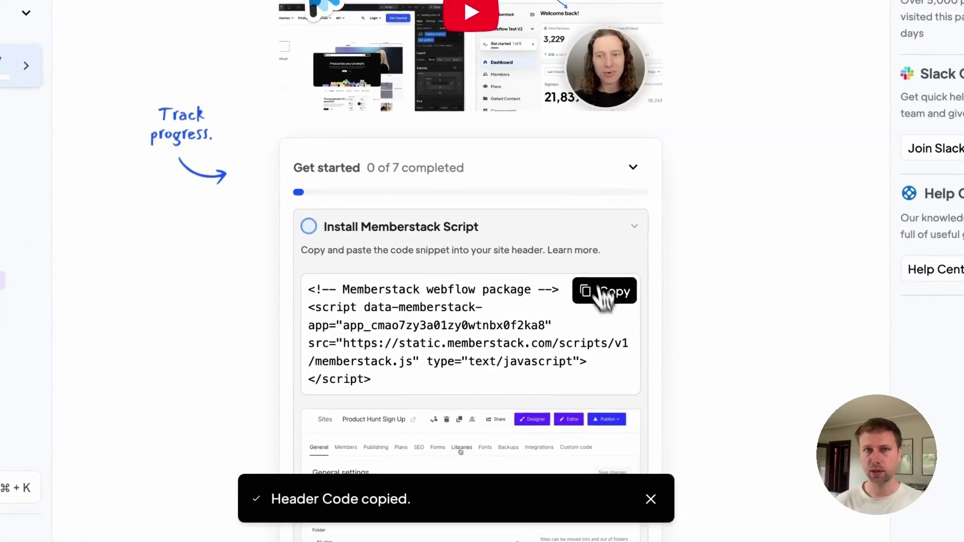
{"action": "left_click", "coordinate": [271, 36]}
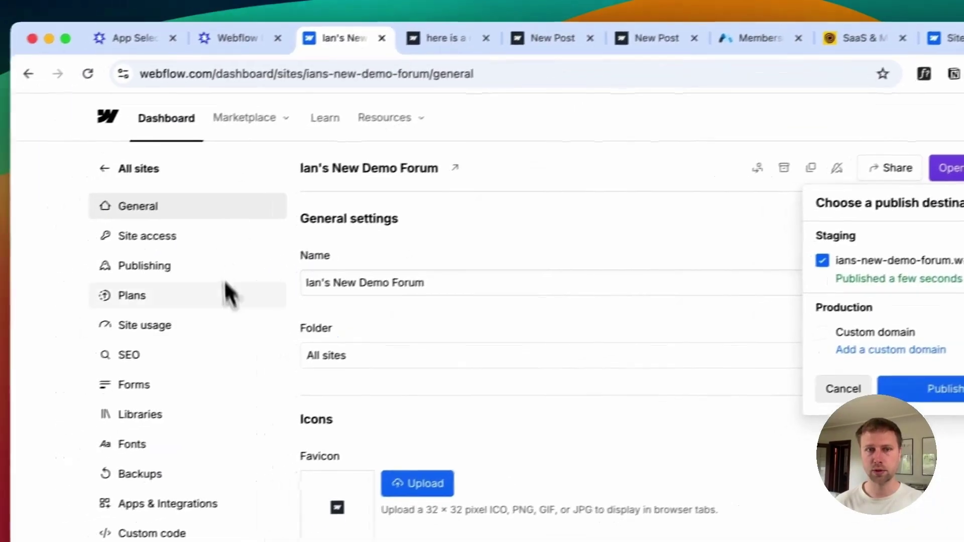
Step: Paste the Memberstack script after the existing head code in Custom code and save
{"action": "scroll", "coordinate": [228, 294], "scroll_direction": "down", "scroll_amount": 10}
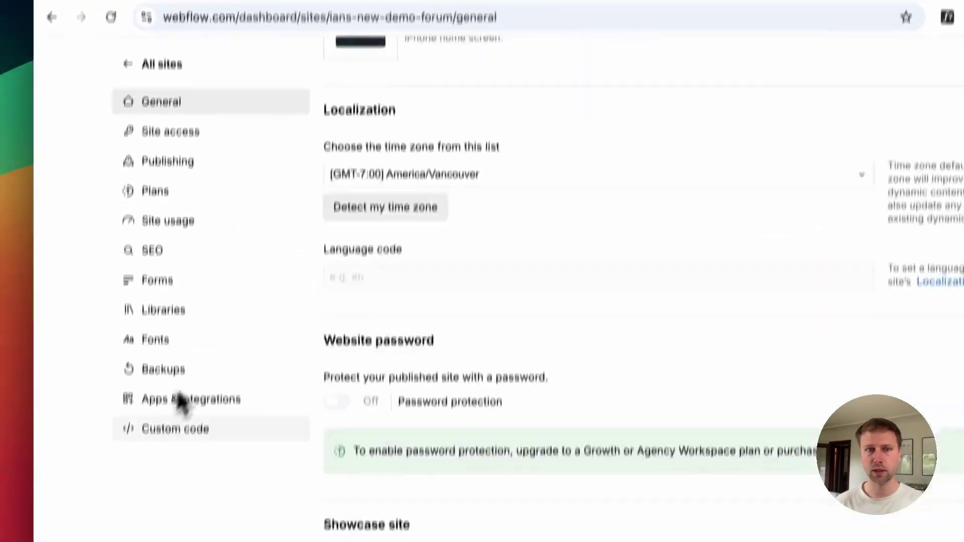
{"action": "left_click", "coordinate": [152, 533]}
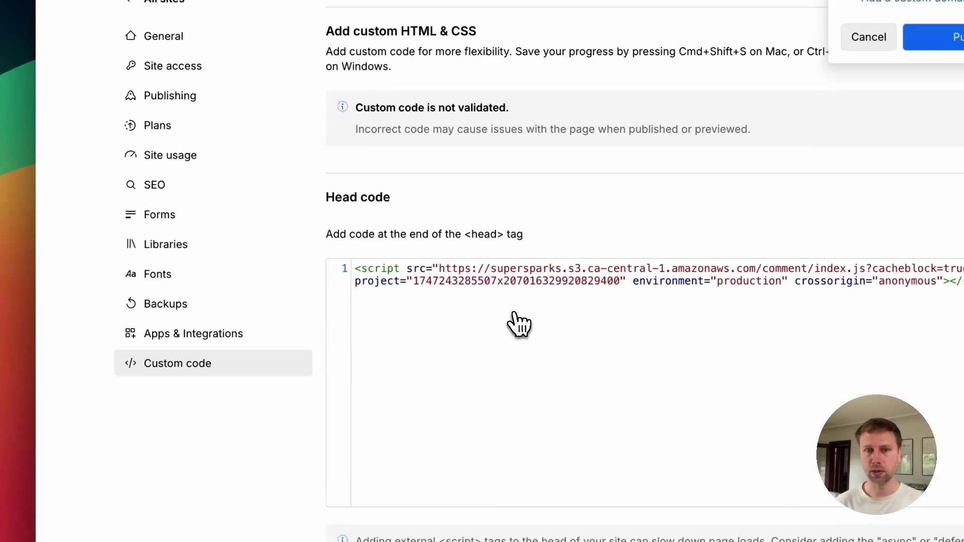
{"action": "left_click", "coordinate": [749, 331]}
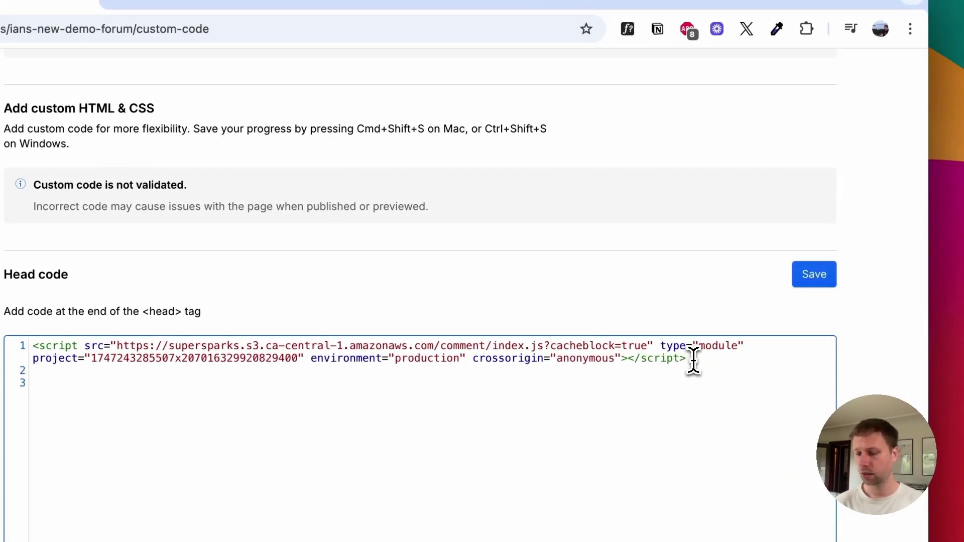
{"action": "key", "text": "super+v"}
{"action": "left_click", "coordinate": [818, 280]}
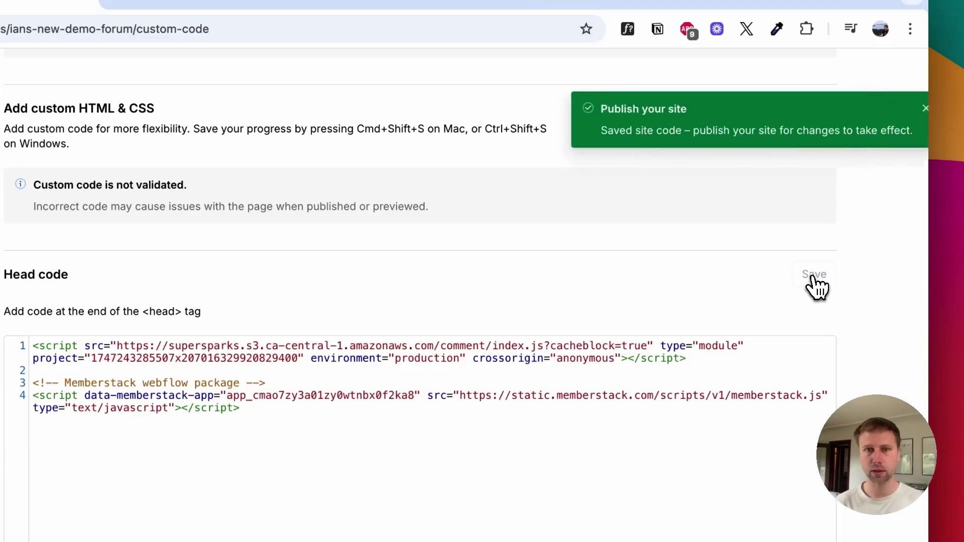
Step: Publish the site to the staging domain and open the live forum
{"action": "left_click", "coordinate": [897, 108]}
{"action": "scroll", "coordinate": [692, 215], "scroll_direction": "up", "scroll_amount": 5}
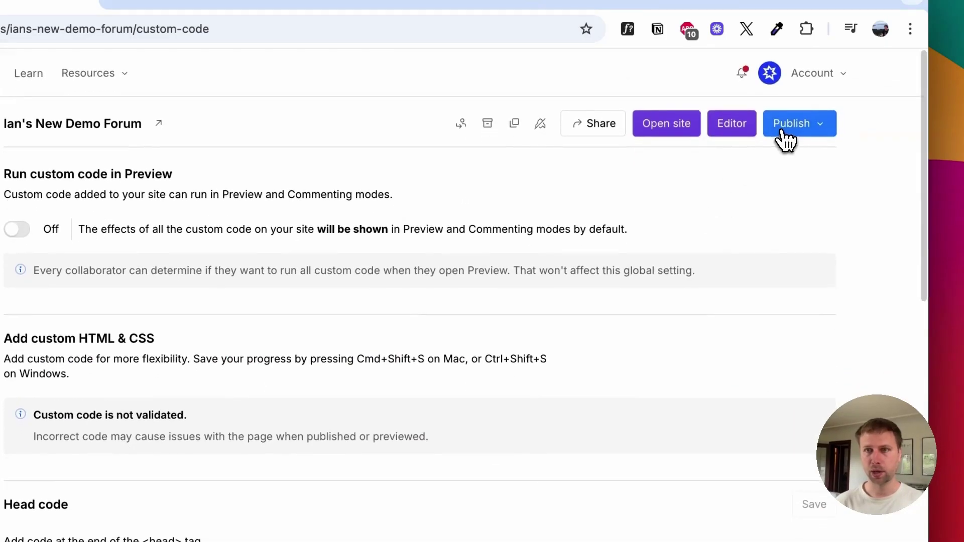
{"action": "left_click", "coordinate": [791, 123]}
{"action": "left_click", "coordinate": [655, 345]}
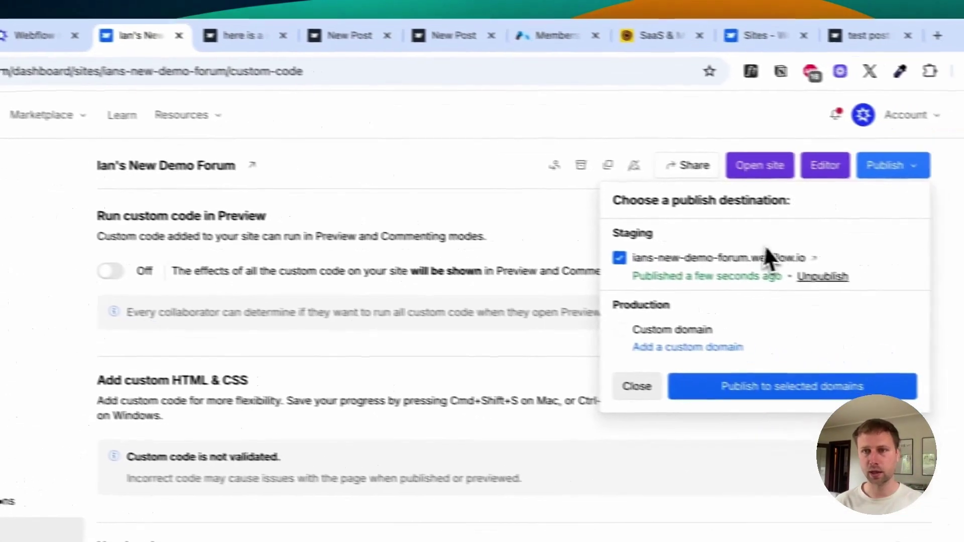
{"action": "left_click", "coordinate": [808, 258]}
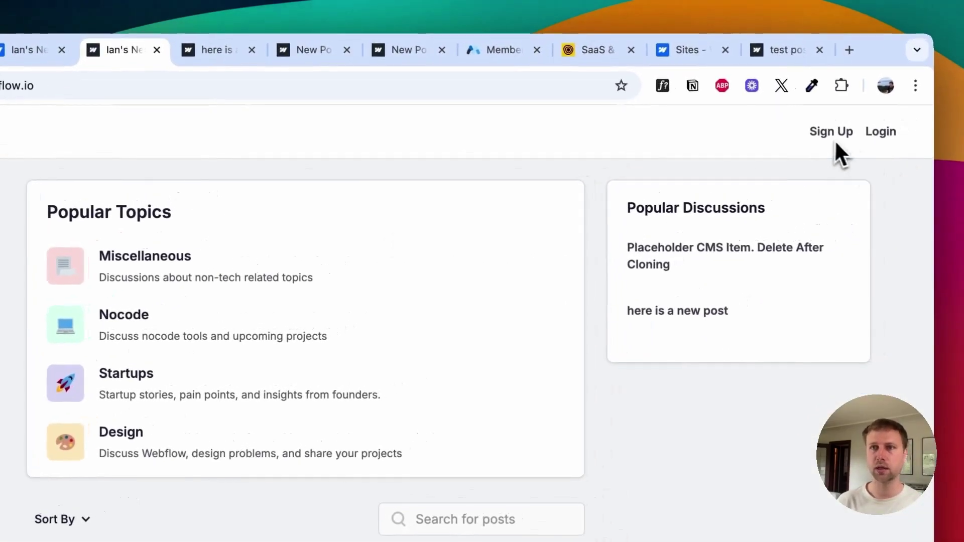
Step: Sign up for a forum account using autofilled name and e-mail plus a password
{"action": "left_click", "coordinate": [878, 113]}
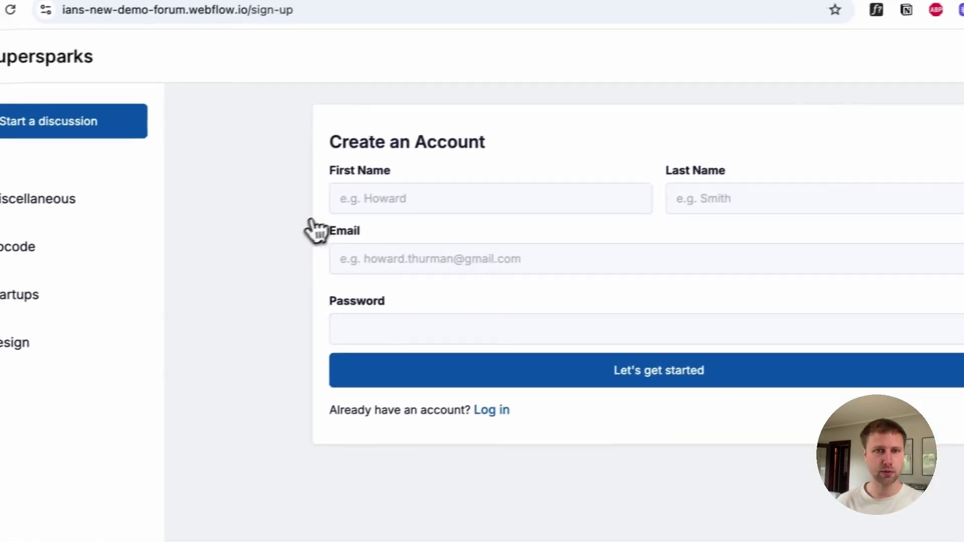
{"action": "left_click", "coordinate": [265, 219]}
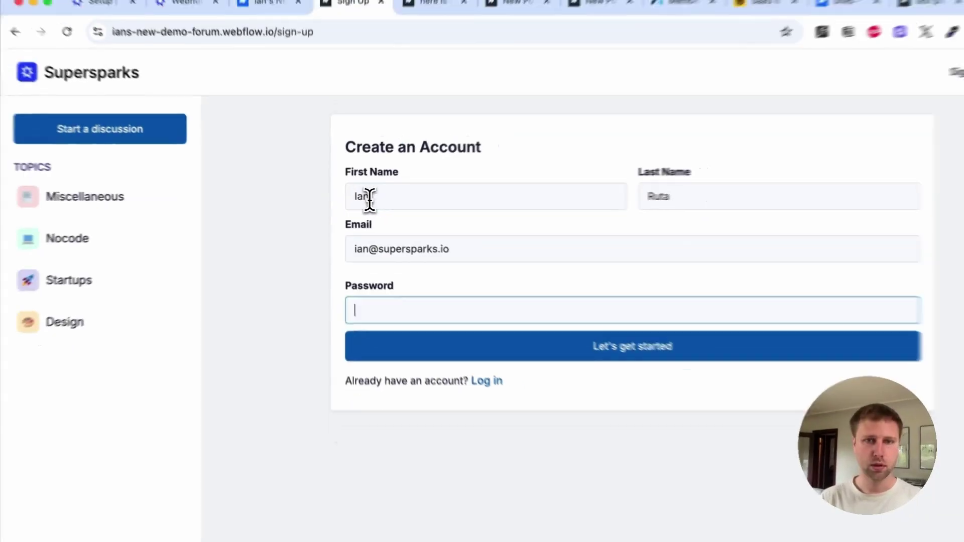
{"action": "type", "text": "•••••••"}
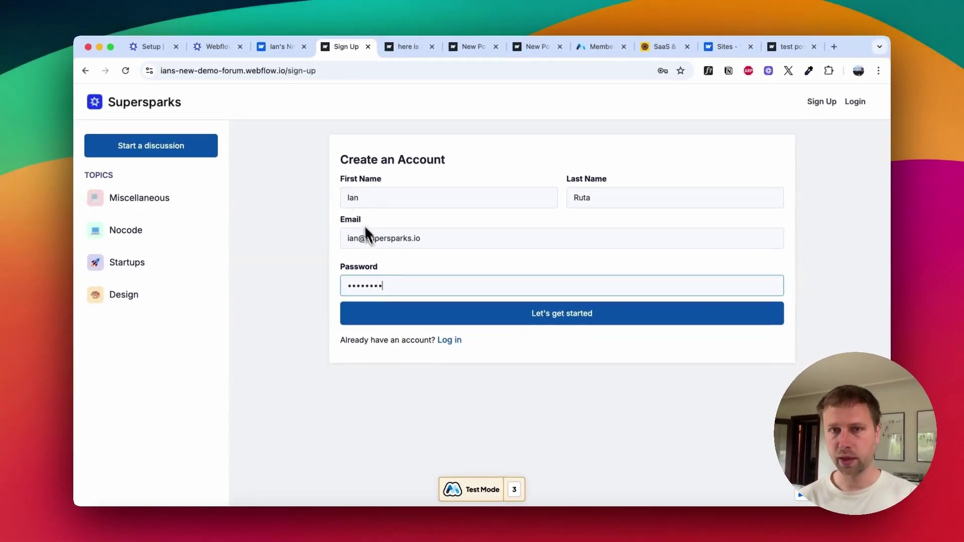
{"action": "left_click", "coordinate": [449, 321]}
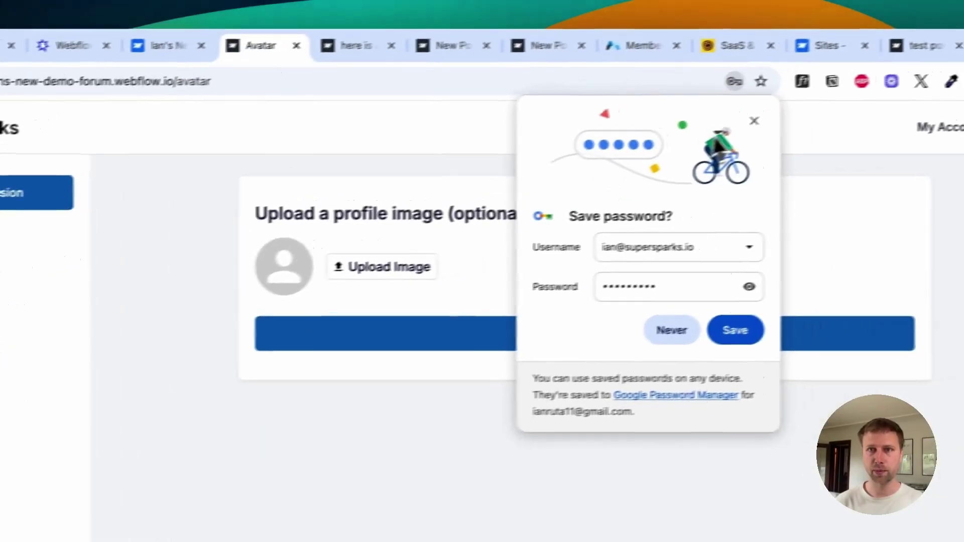
Step: Decline saving the password and set the Supersparks logo as the profile image
{"action": "left_click", "coordinate": [834, 107]}
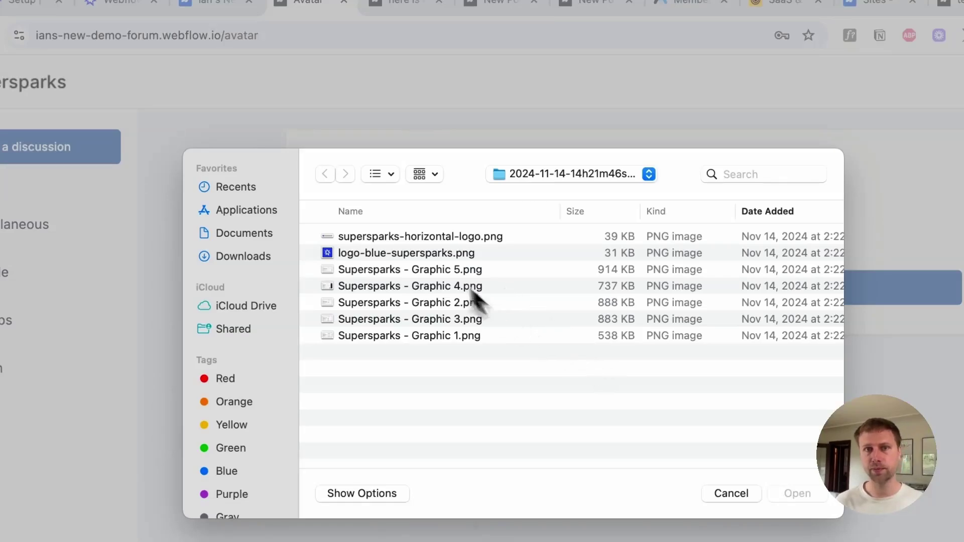
{"action": "double_click", "coordinate": [414, 251]}
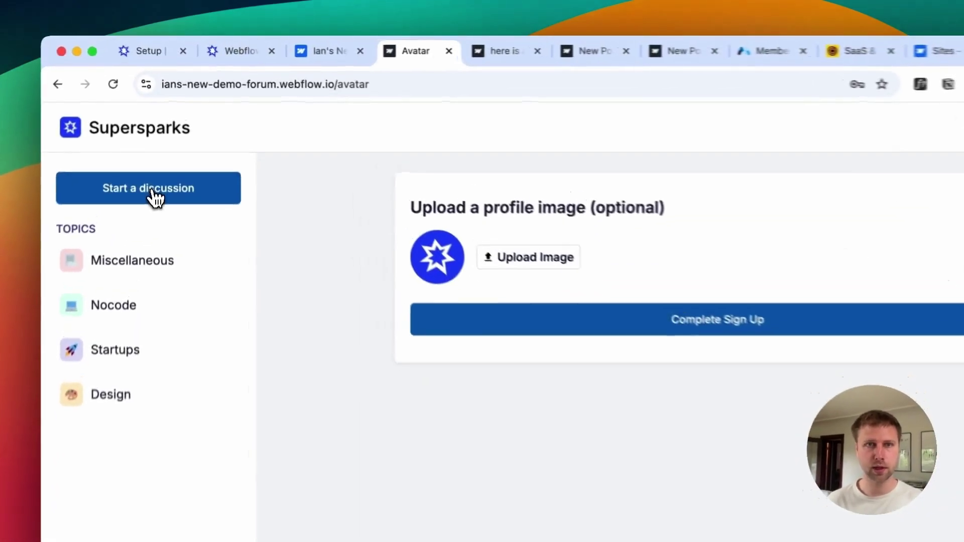
{"action": "left_click", "coordinate": [163, 155]}
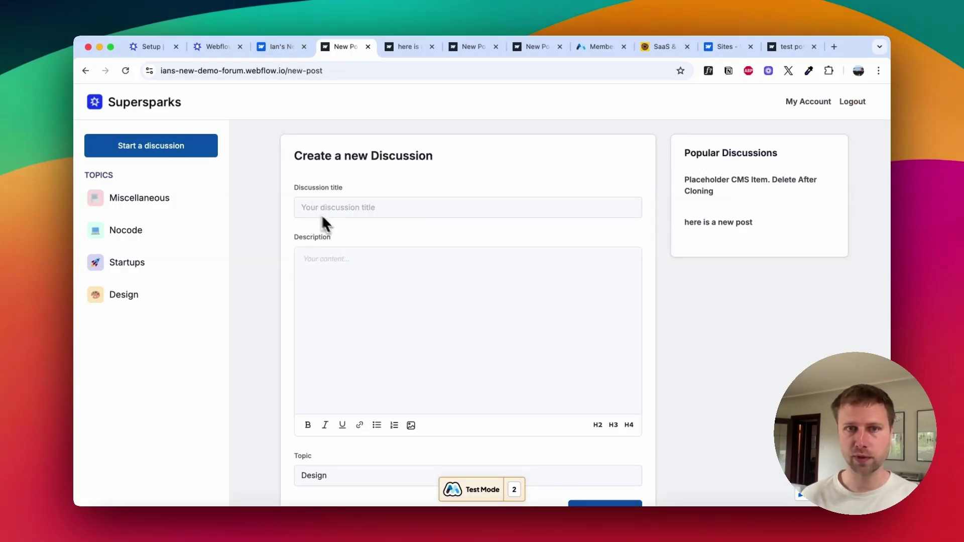
Step: Post 'Here is a new test while logged in' under topic Nocode, then check My Account and return
{"action": "left_click", "coordinate": [332, 205]}
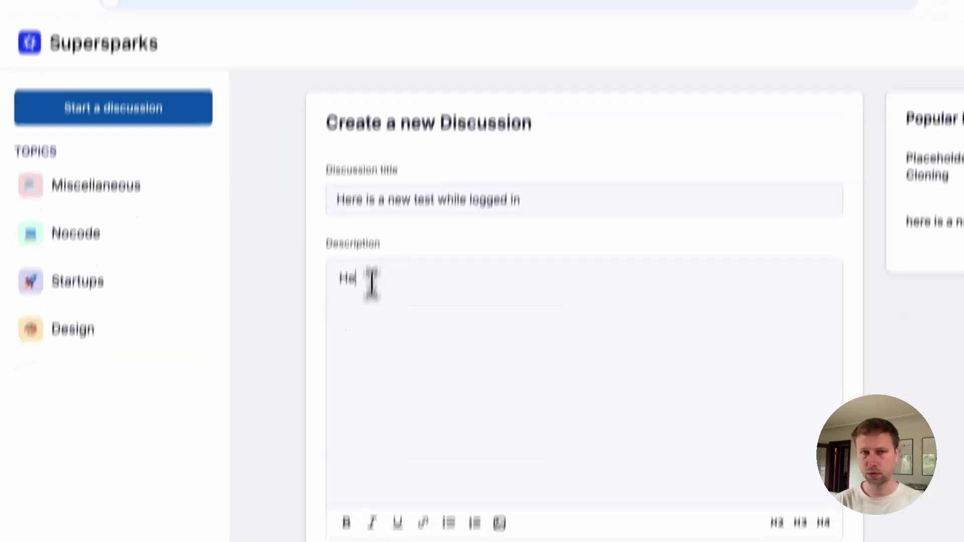
{"action": "type", "text": "re is my content!!"}
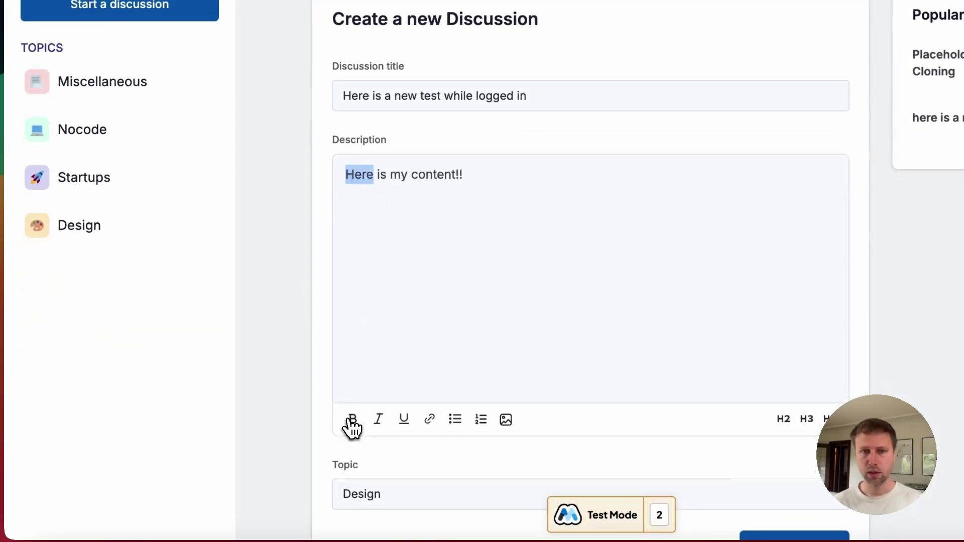
{"action": "scroll", "coordinate": [354, 422], "scroll_direction": "down", "scroll_amount": 4}
{"action": "scroll", "coordinate": [364, 416], "scroll_direction": "up", "scroll_amount": 2}
{"action": "left_click", "coordinate": [368, 406]}
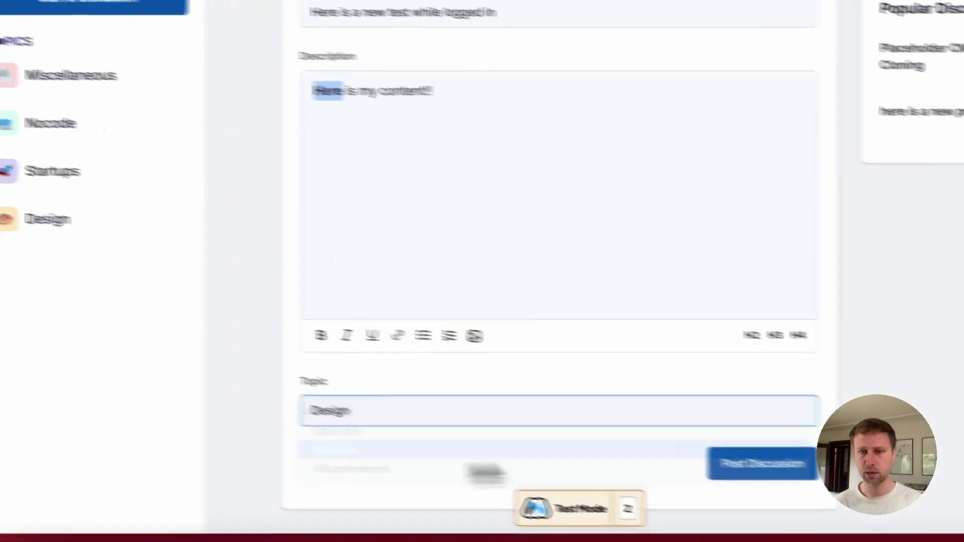
{"action": "left_click", "coordinate": [484, 450]}
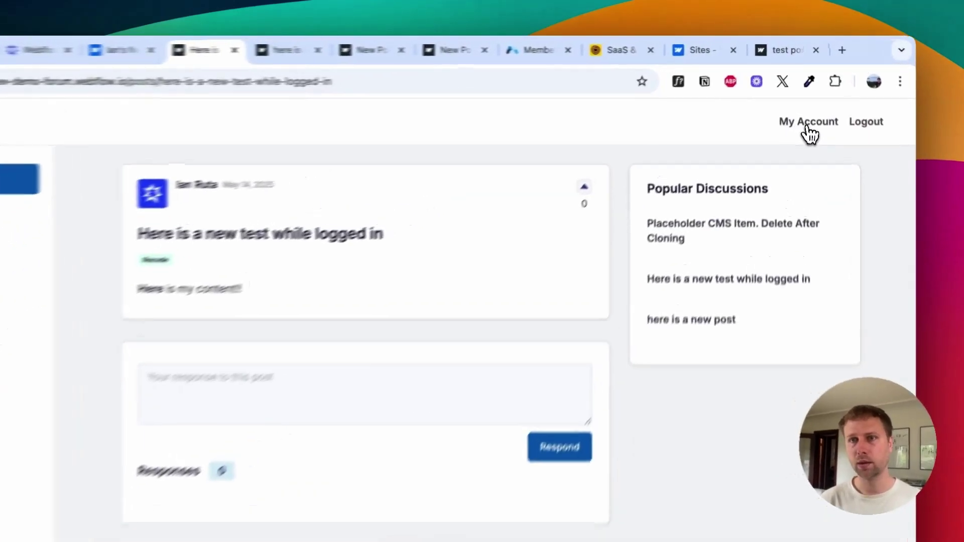
{"action": "left_click", "coordinate": [808, 101]}
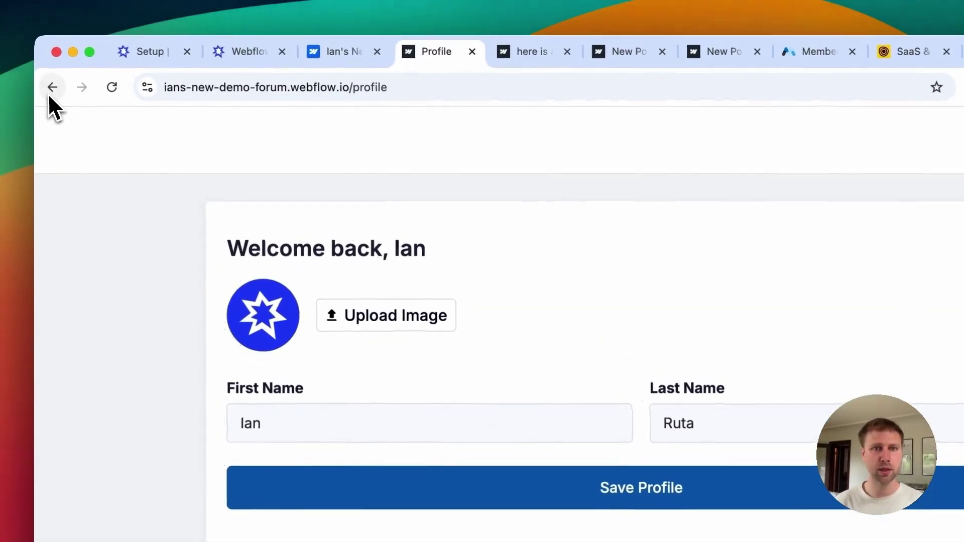
{"action": "left_click", "coordinate": [48, 93]}
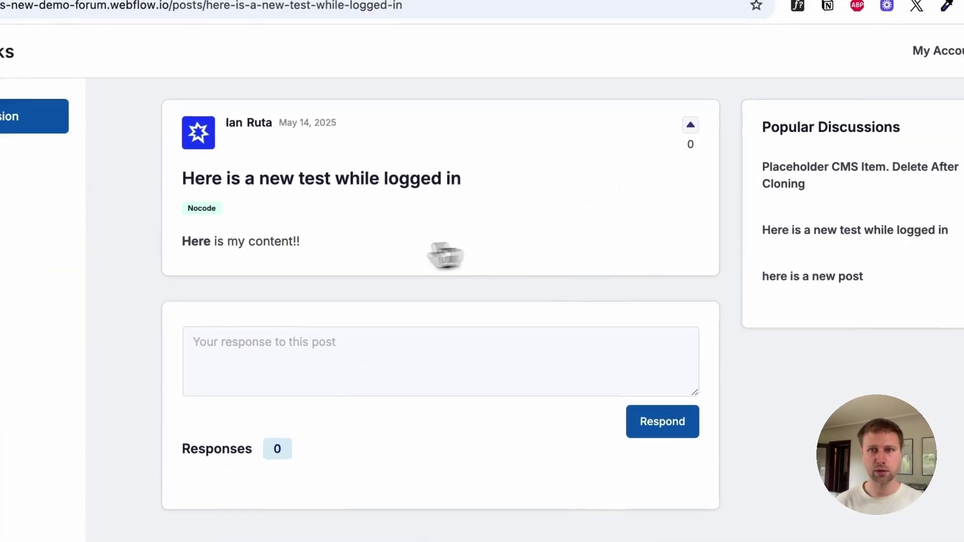
Step: Respond to the discussion with the comment 'here is my commeent!!!'
{"action": "left_click", "coordinate": [306, 364]}
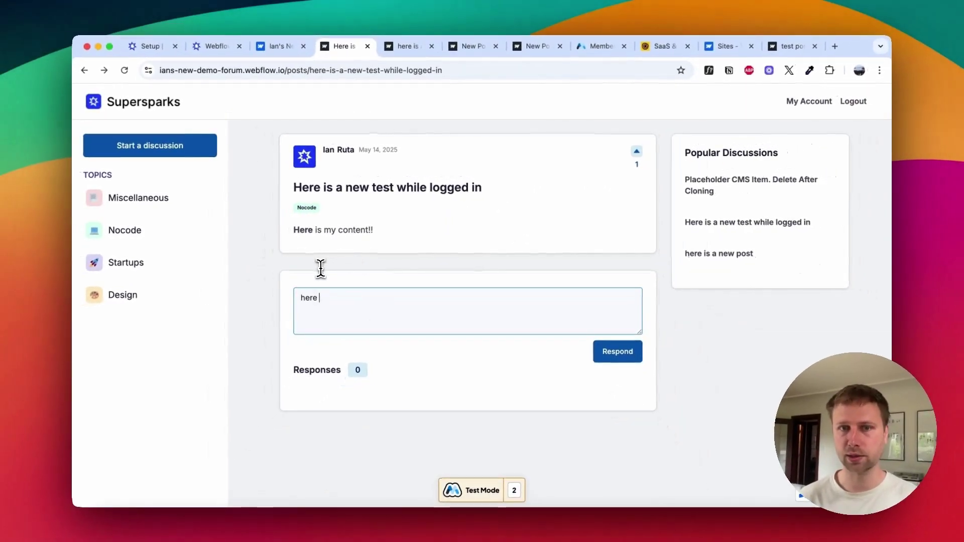
{"action": "type", "text": "here"}
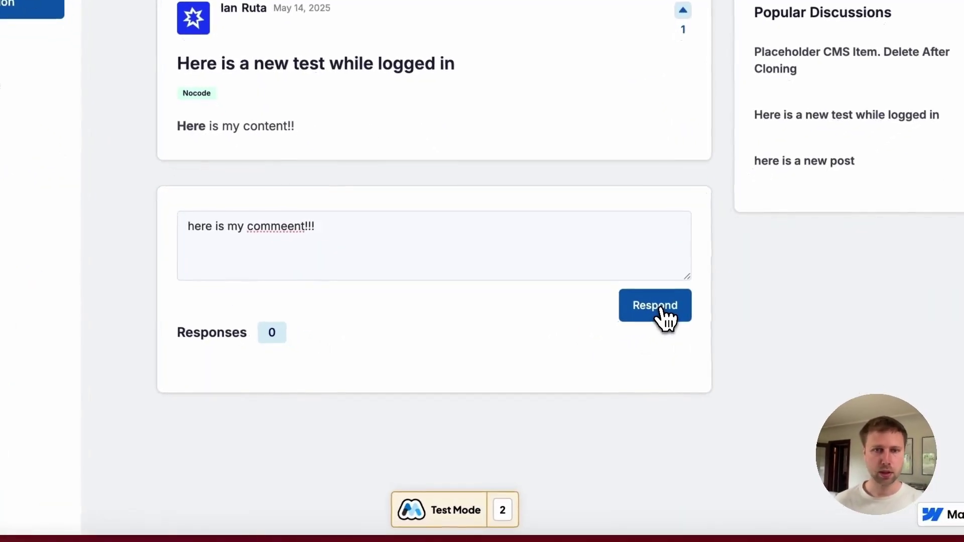
{"action": "left_click", "coordinate": [613, 353]}
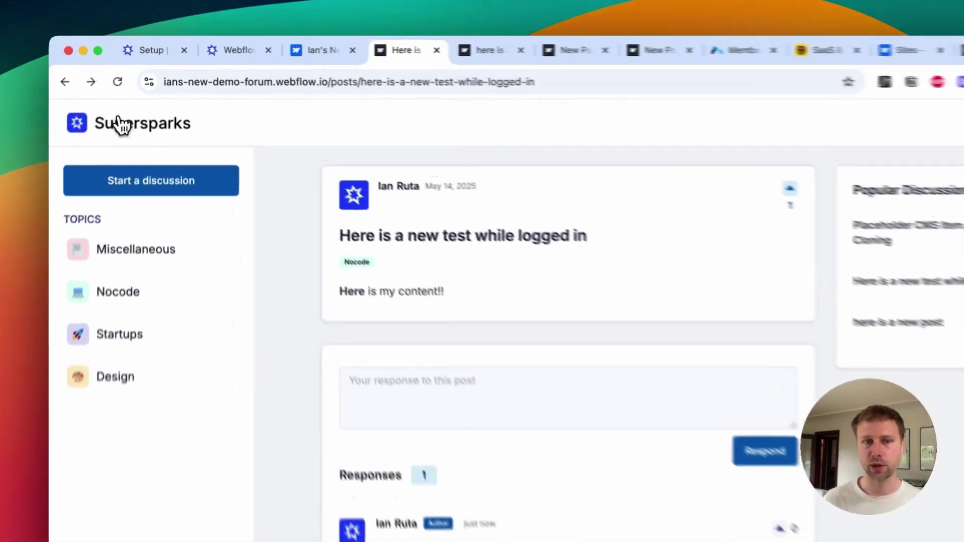
Step: From the forum home, open the test discussion and view its author's profile
{"action": "left_click", "coordinate": [128, 103]}
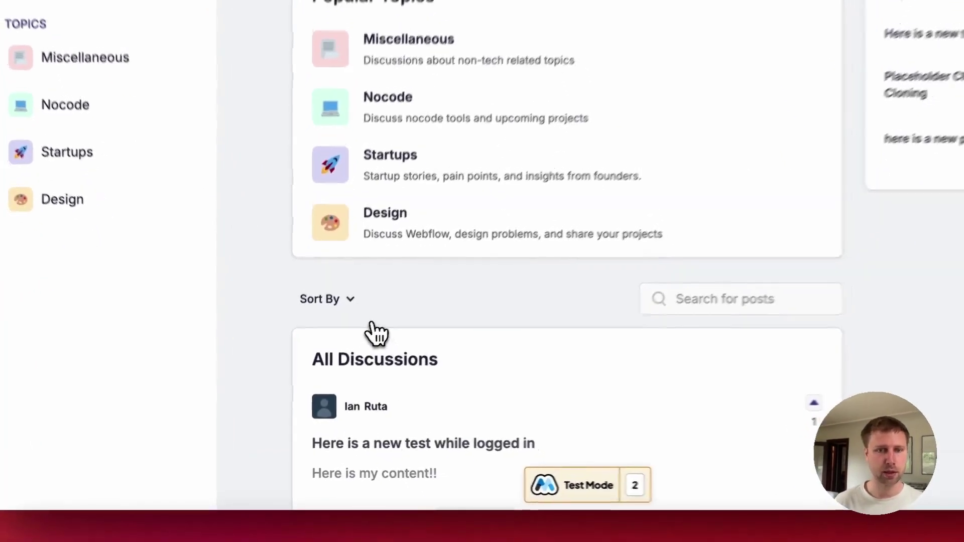
{"action": "scroll", "coordinate": [360, 447], "scroll_direction": "down", "scroll_amount": 3}
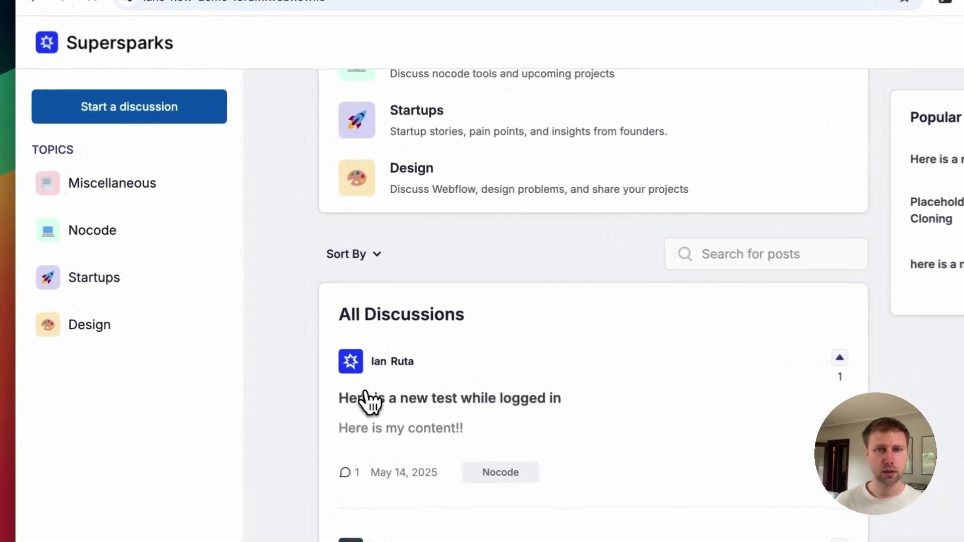
{"action": "left_click", "coordinate": [315, 331]}
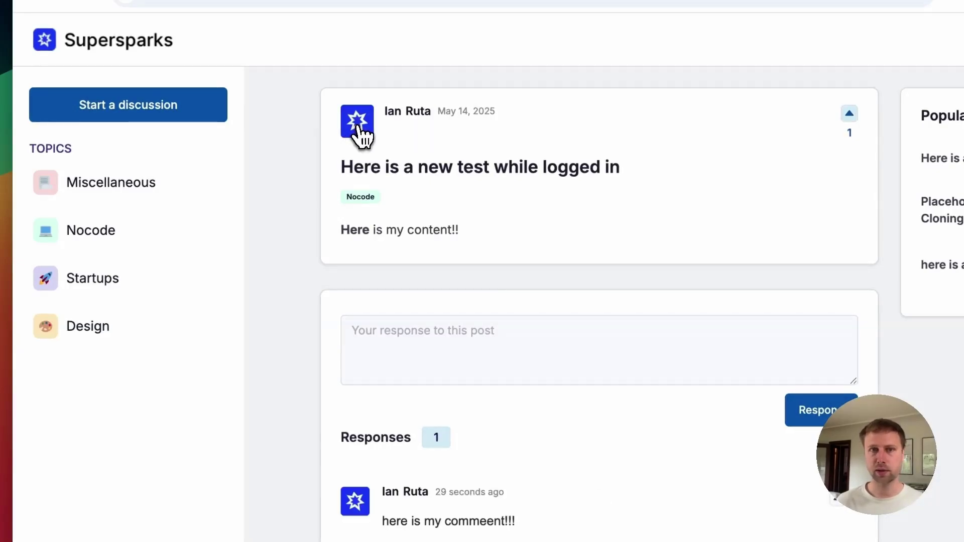
{"action": "left_click", "coordinate": [358, 126]}
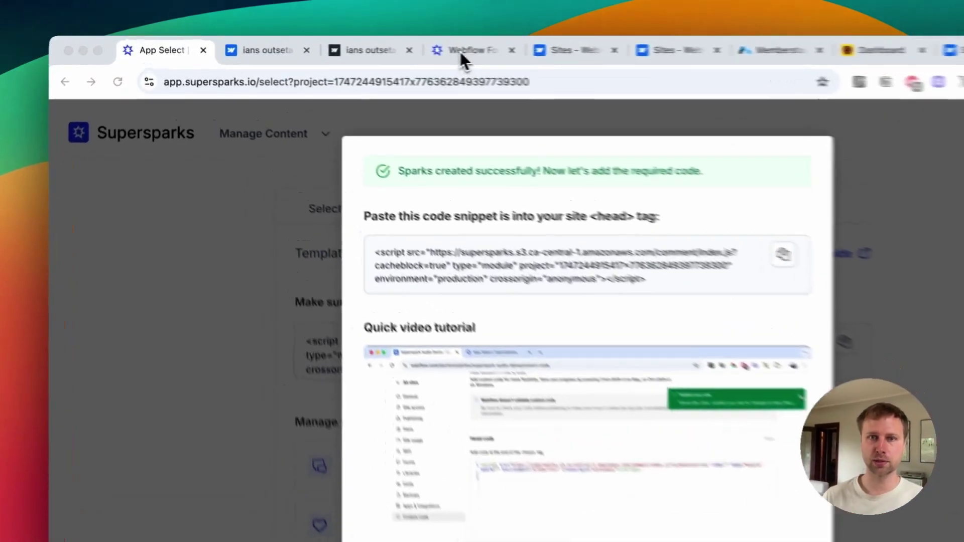
Step: Verify the Supersparks snippet is present in Webflow's Head code settings
{"action": "left_click", "coordinate": [460, 51]}
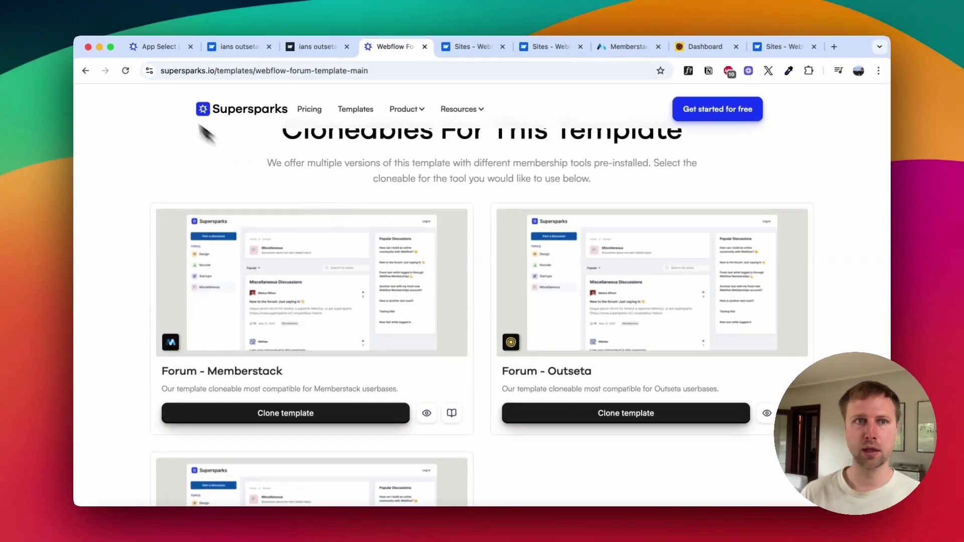
{"action": "left_click", "coordinate": [316, 46]}
{"action": "scroll", "coordinate": [452, 351], "scroll_direction": "down", "scroll_amount": 5}
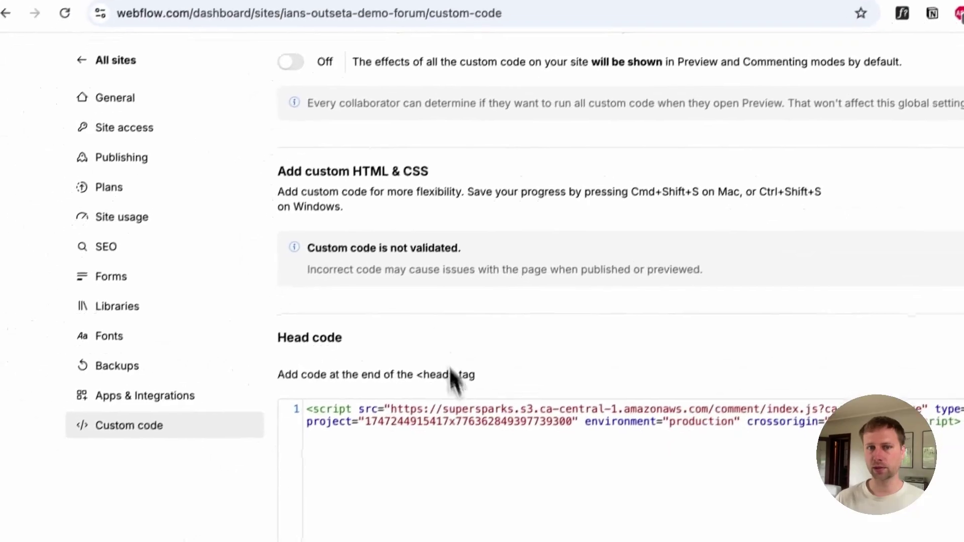
{"action": "scroll", "coordinate": [448, 351], "scroll_direction": "up", "scroll_amount": 5}
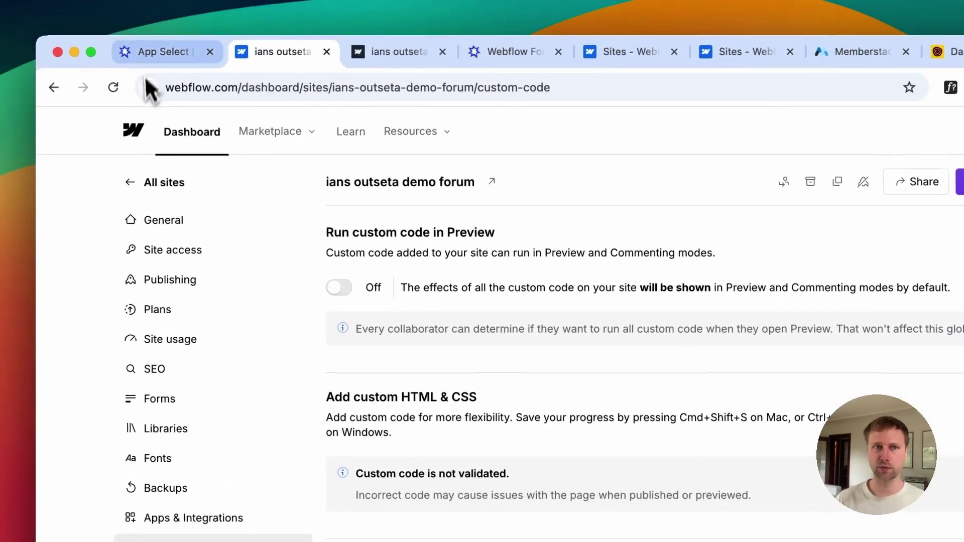
Step: Test the snippet in Supersparks to mark it installed, then bring up Webflow's publish options
{"action": "left_click", "coordinate": [151, 53]}
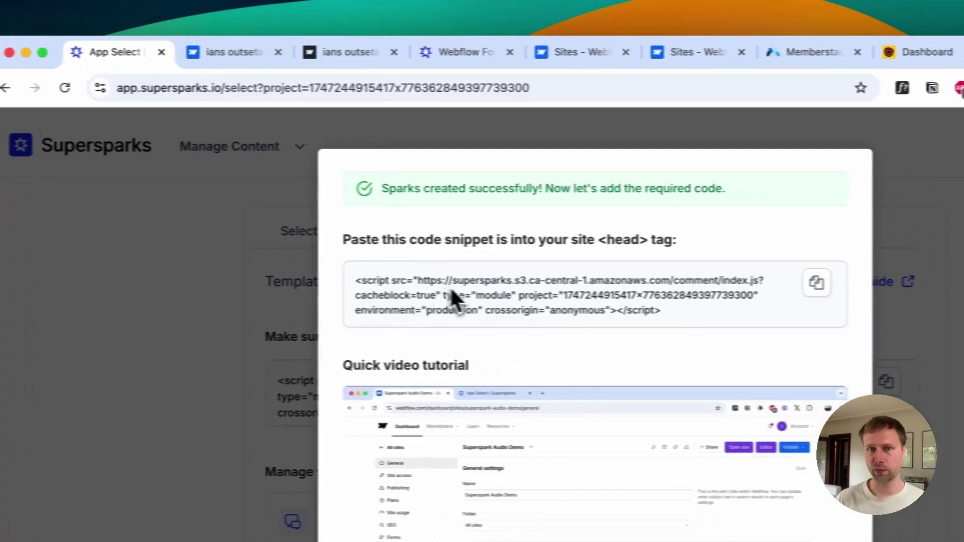
{"action": "scroll", "coordinate": [545, 449], "scroll_direction": "down", "scroll_amount": 5}
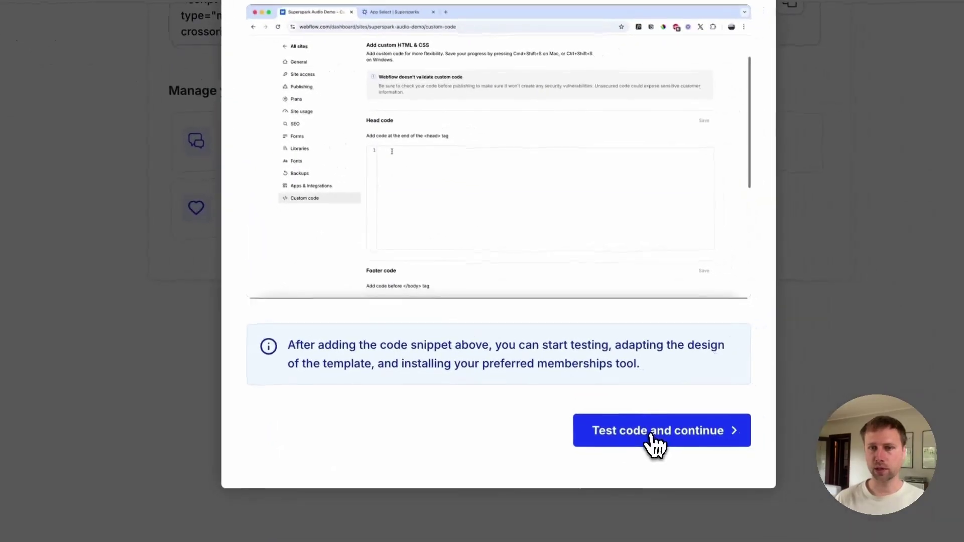
{"action": "left_click", "coordinate": [676, 432]}
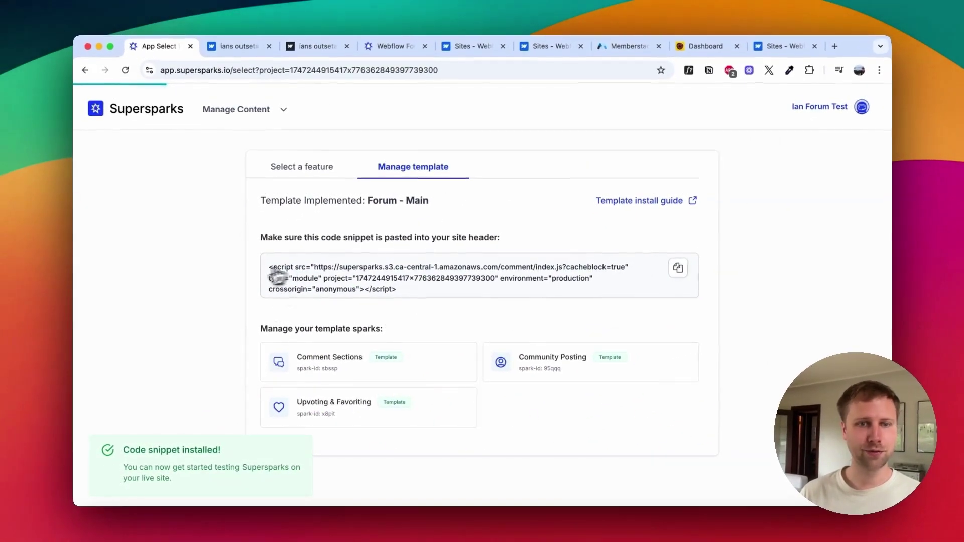
{"action": "left_click", "coordinate": [238, 52]}
{"action": "left_click", "coordinate": [798, 134]}
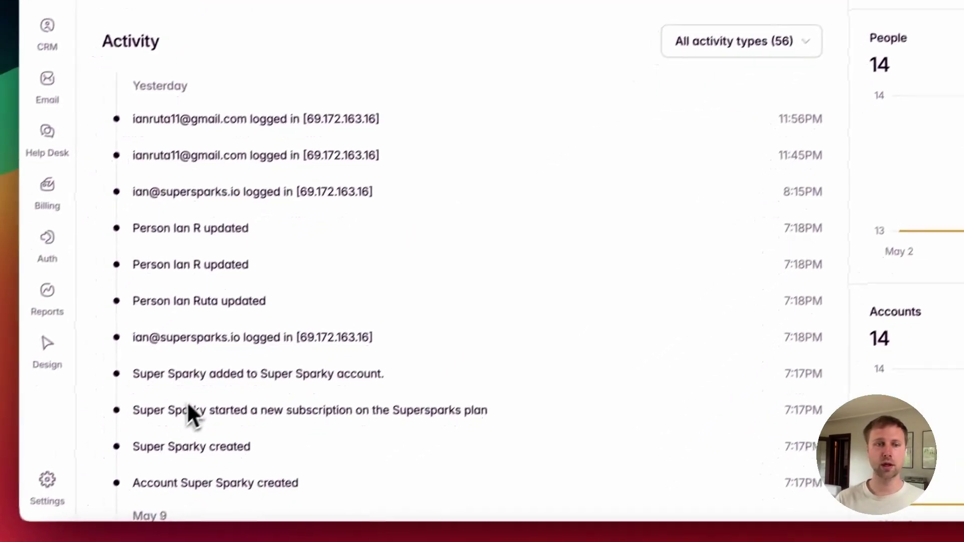
Step: Copy the forum address into Outseta's General Settings as the company website URL and save
{"action": "left_click", "coordinate": [71, 469]}
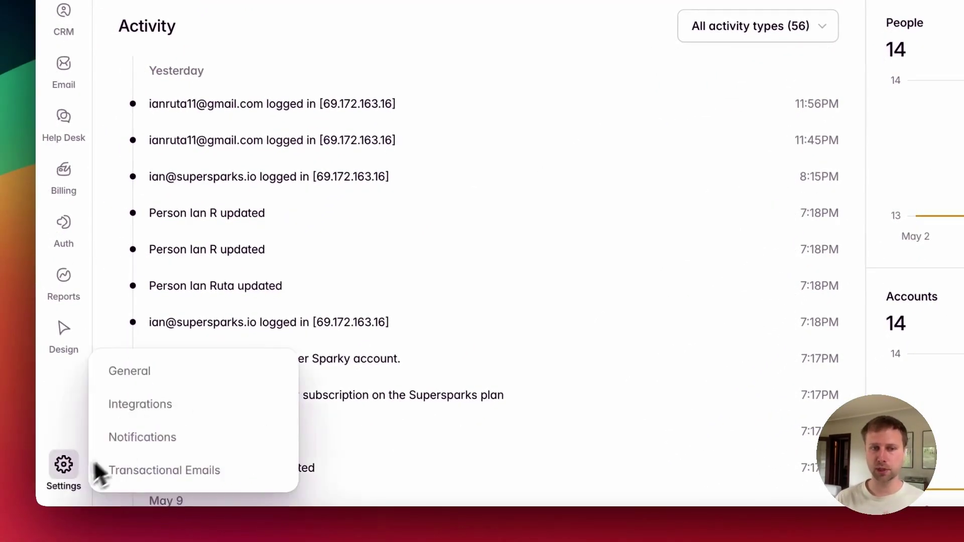
{"action": "mouse_move", "coordinate": [57, 494]}
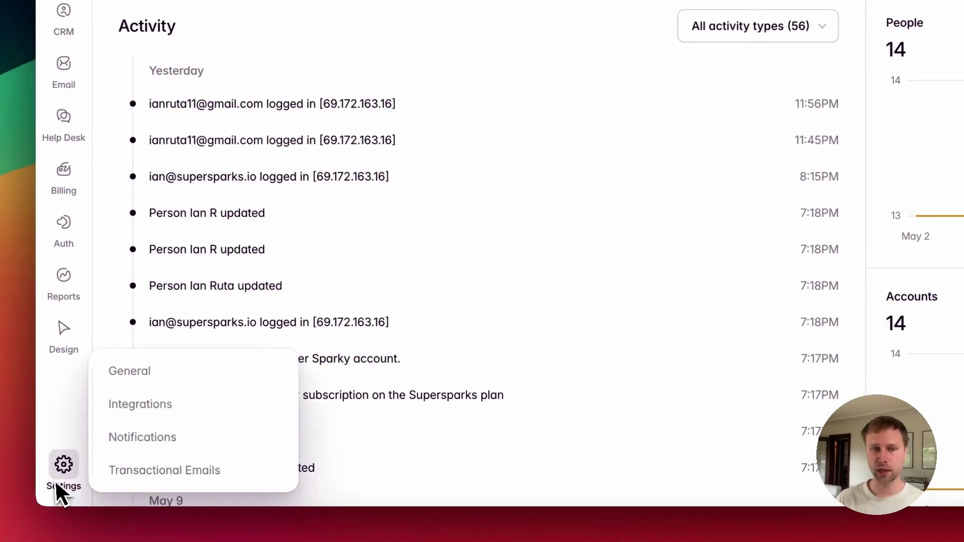
{"action": "left_click", "coordinate": [120, 375]}
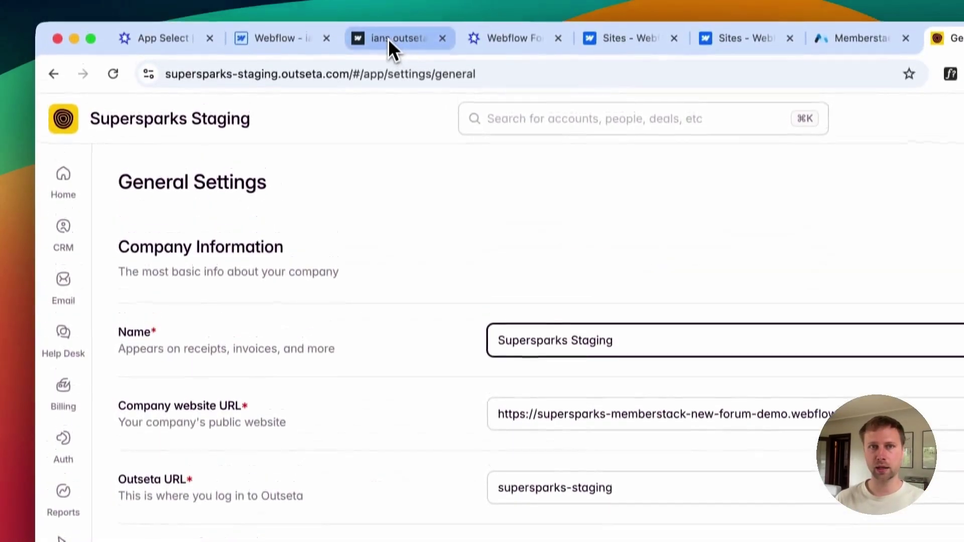
{"action": "left_click", "coordinate": [387, 38]}
{"action": "left_click", "coordinate": [351, 76]}
{"action": "key", "text": "super+c"}
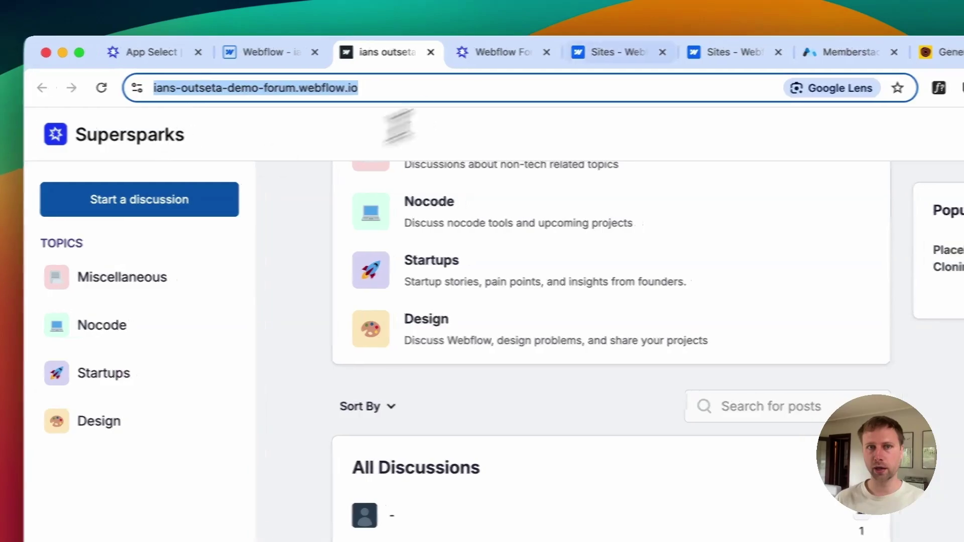
{"action": "left_click", "coordinate": [939, 53]}
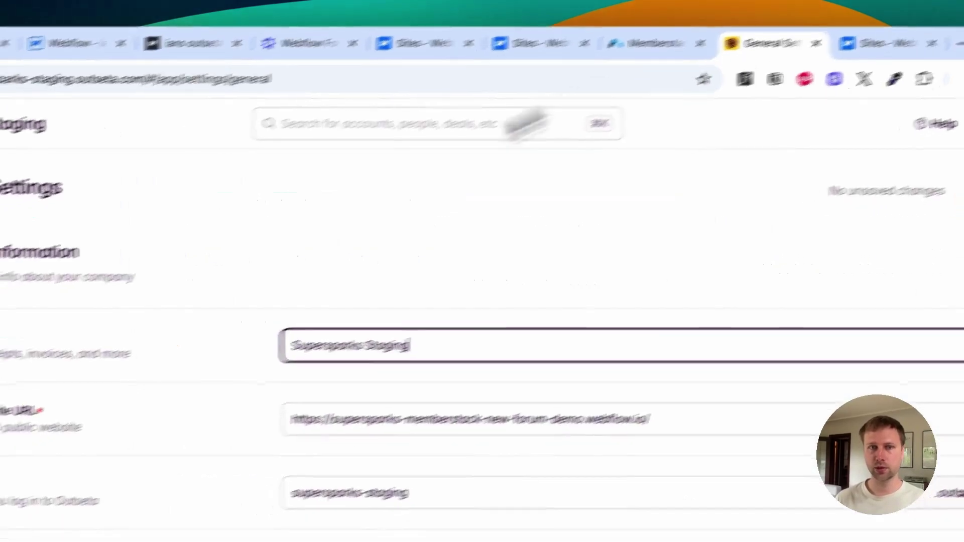
{"action": "mouse_move", "coordinate": [63, 486]}
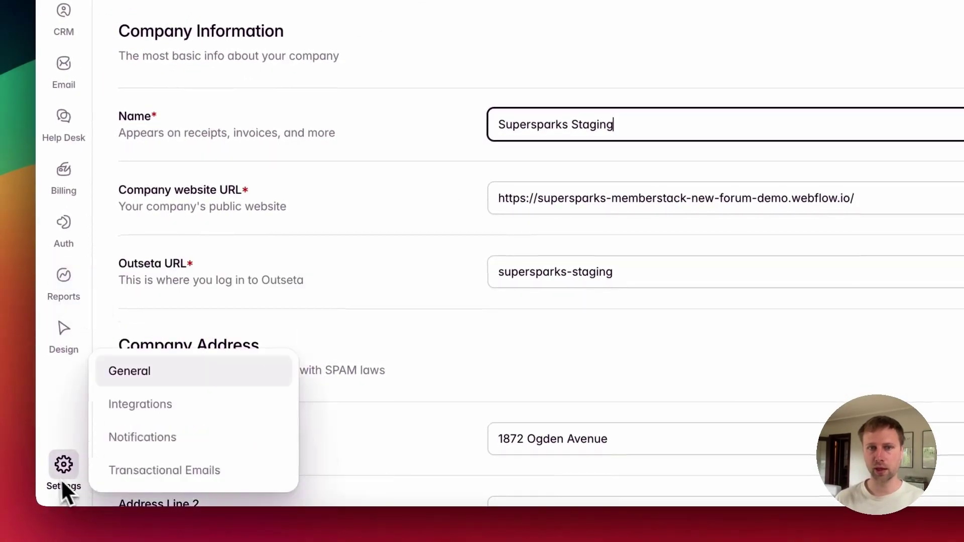
{"action": "left_click", "coordinate": [309, 191]}
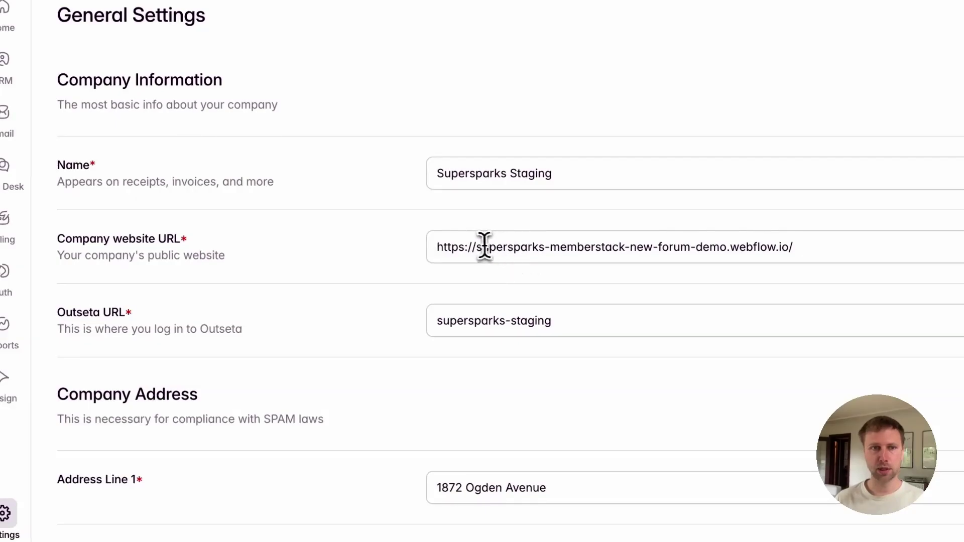
{"action": "key", "text": "ctrl+a"}
{"action": "type", "text": "https://fans-outseta-demo-forum.webflow.io/"}
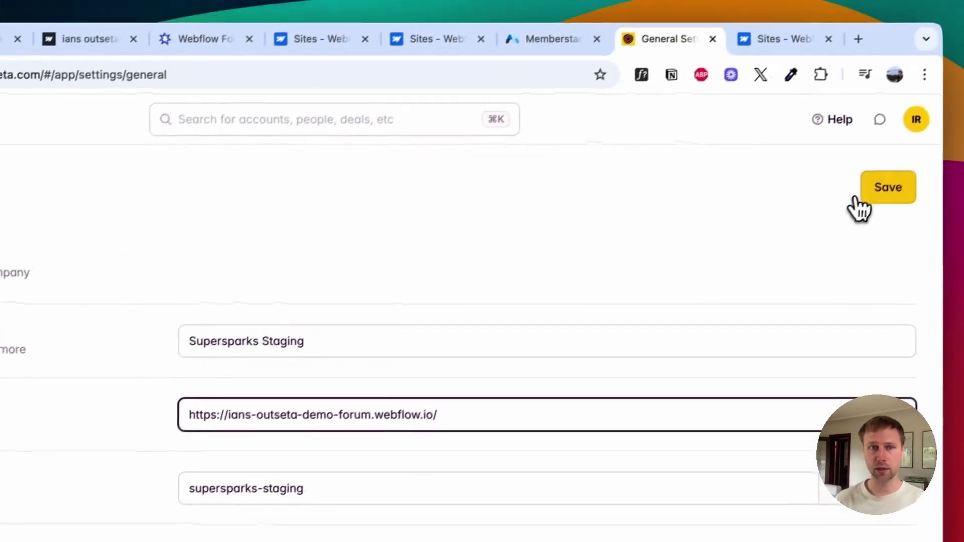
{"action": "left_click", "coordinate": [875, 201]}
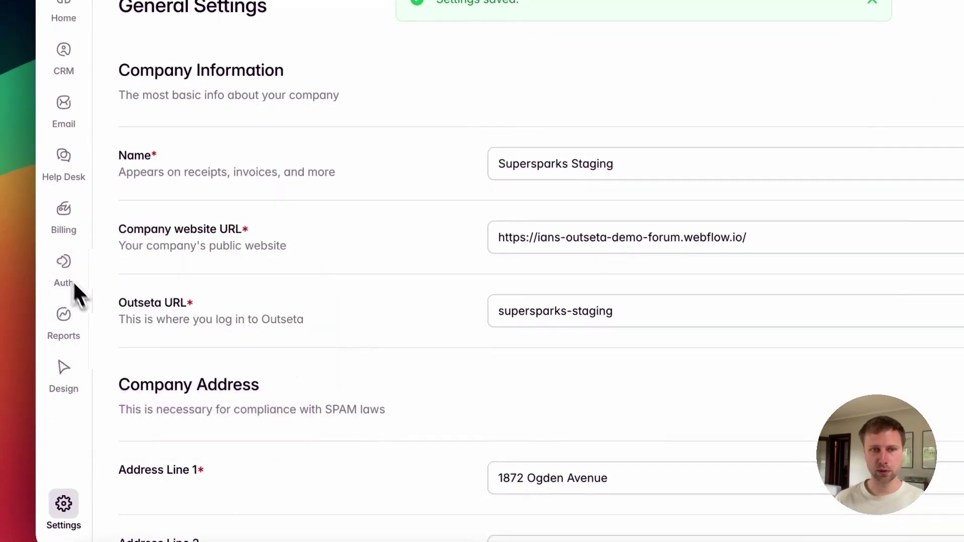
{"action": "mouse_move", "coordinate": [68, 273]}
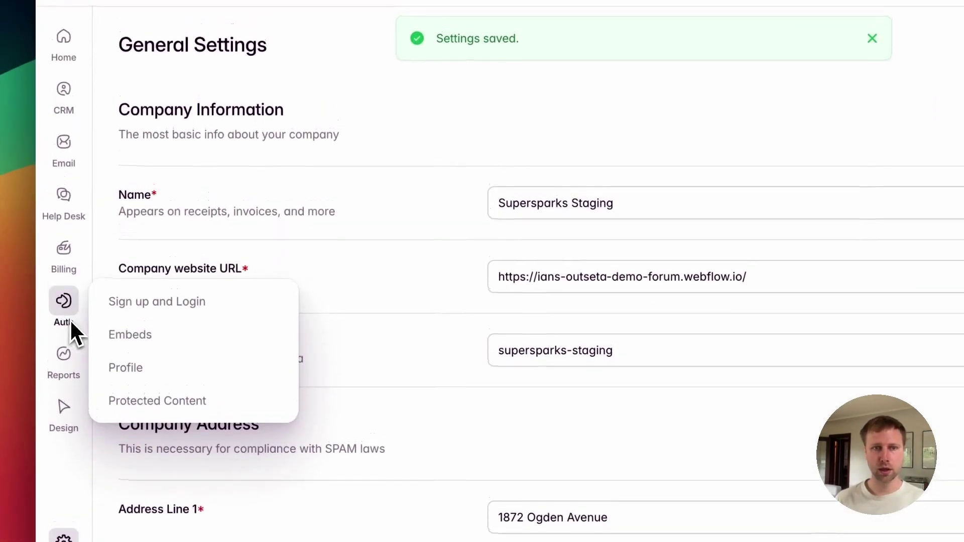
{"action": "left_click", "coordinate": [149, 314]}
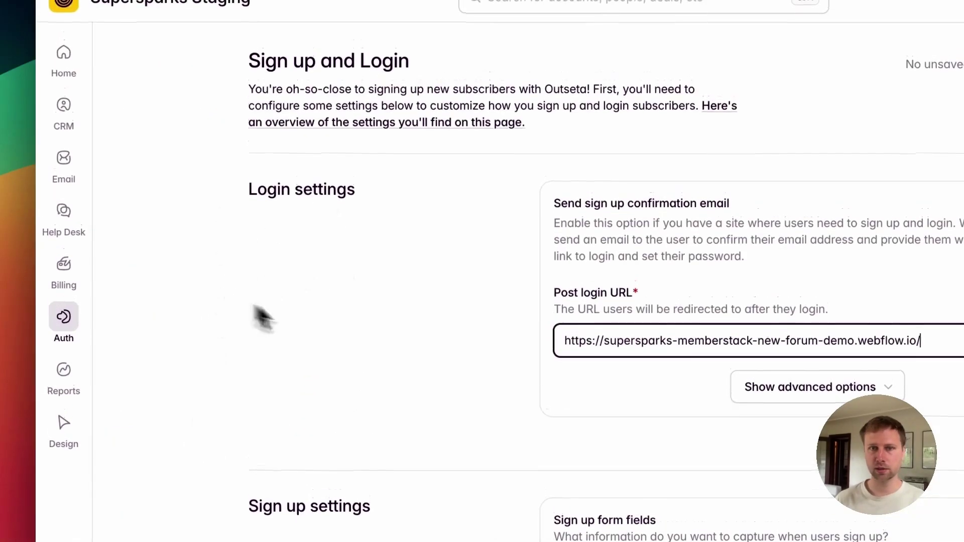
{"action": "triple_click", "coordinate": [501, 365]}
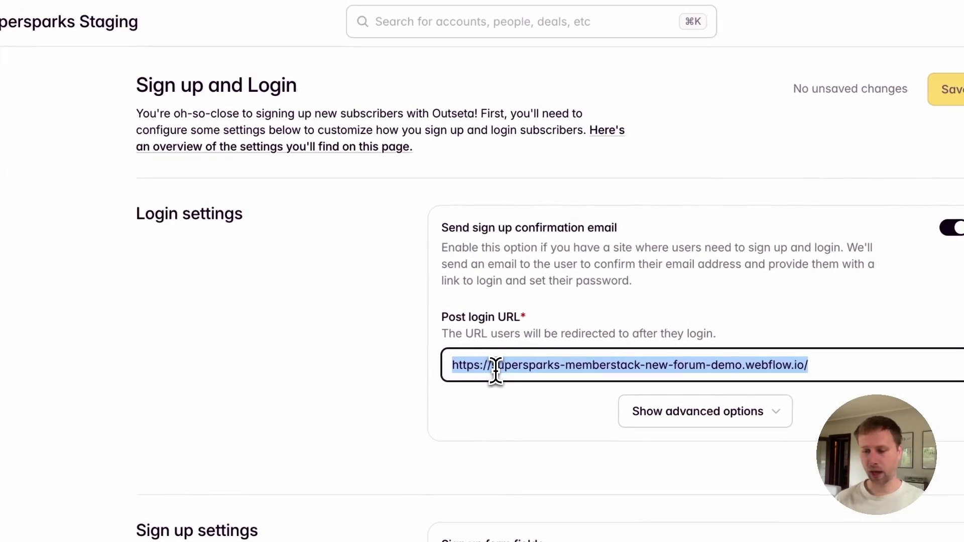
{"action": "key", "text": "super+v"}
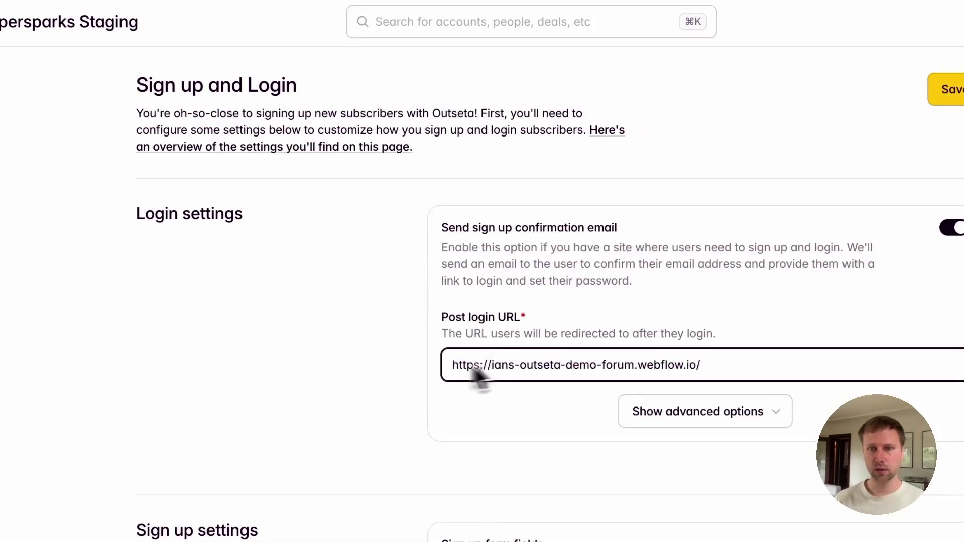
{"action": "left_click", "coordinate": [319, 60]}
{"action": "left_click", "coordinate": [678, 59]}
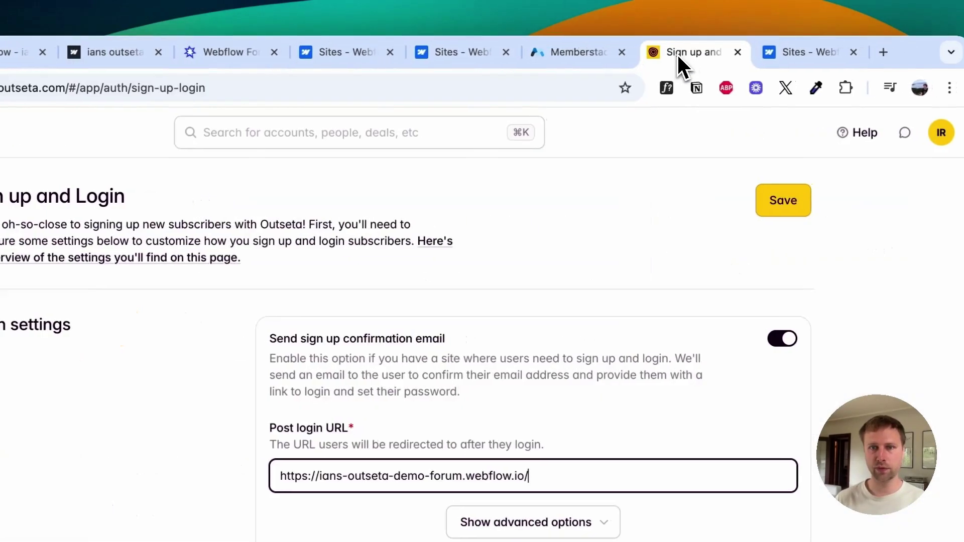
{"action": "scroll", "coordinate": [648, 271], "scroll_direction": "down", "scroll_amount": 6}
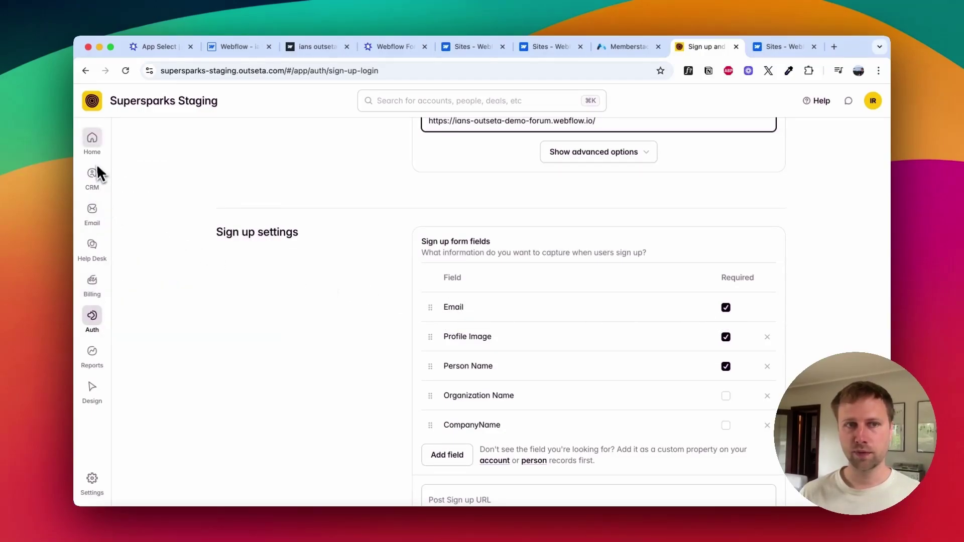
Step: Open CRM People in a new tab and review sign-up fields, leaving CompanyName optional
{"action": "mouse_move", "coordinate": [96, 178]}
{"action": "right_click", "coordinate": [138, 176]}
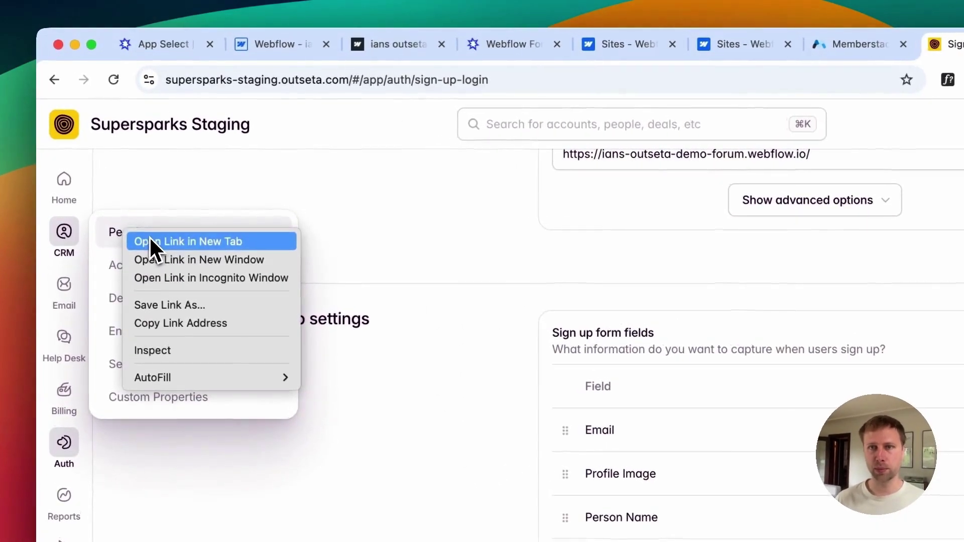
{"action": "left_click", "coordinate": [149, 234]}
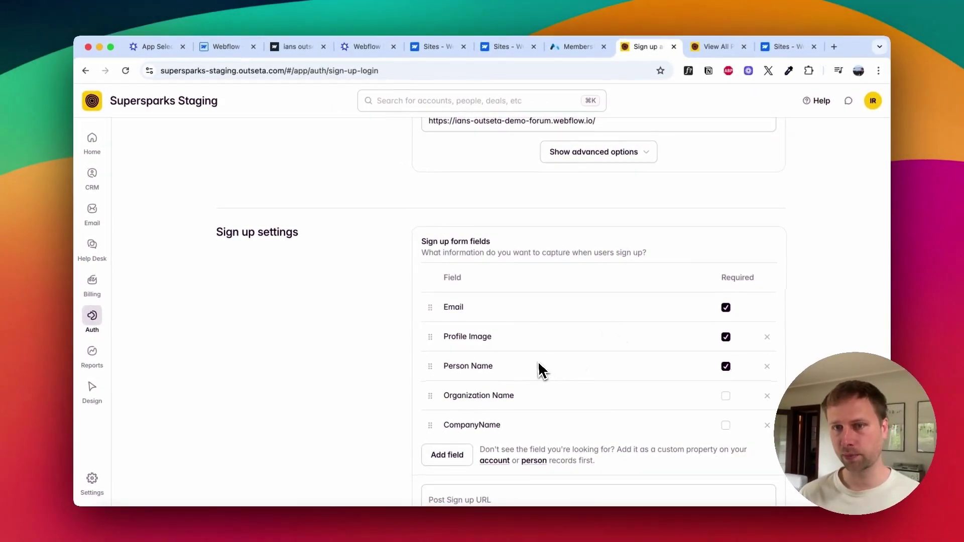
{"action": "scroll", "coordinate": [544, 366], "scroll_direction": "down", "scroll_amount": 3}
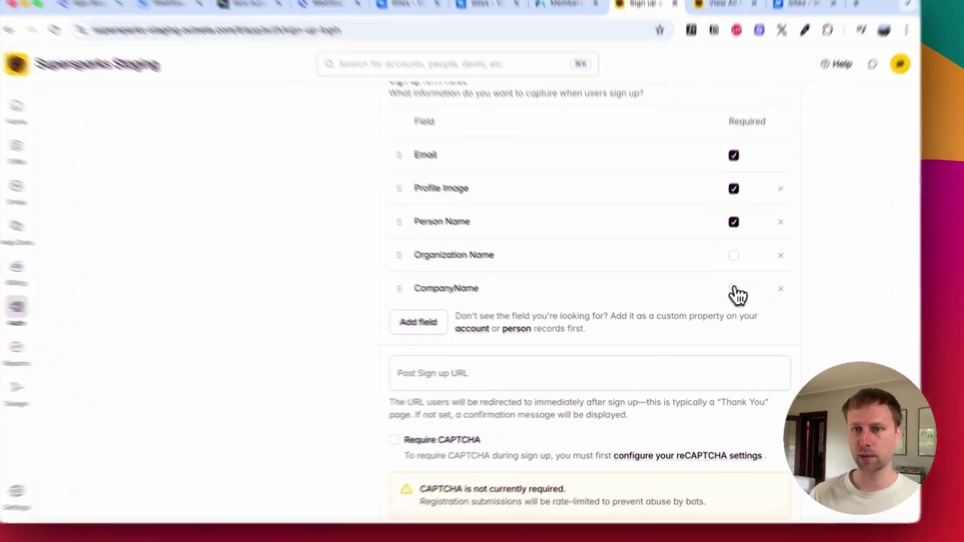
{"action": "left_click", "coordinate": [726, 299]}
{"action": "left_click", "coordinate": [725, 299]}
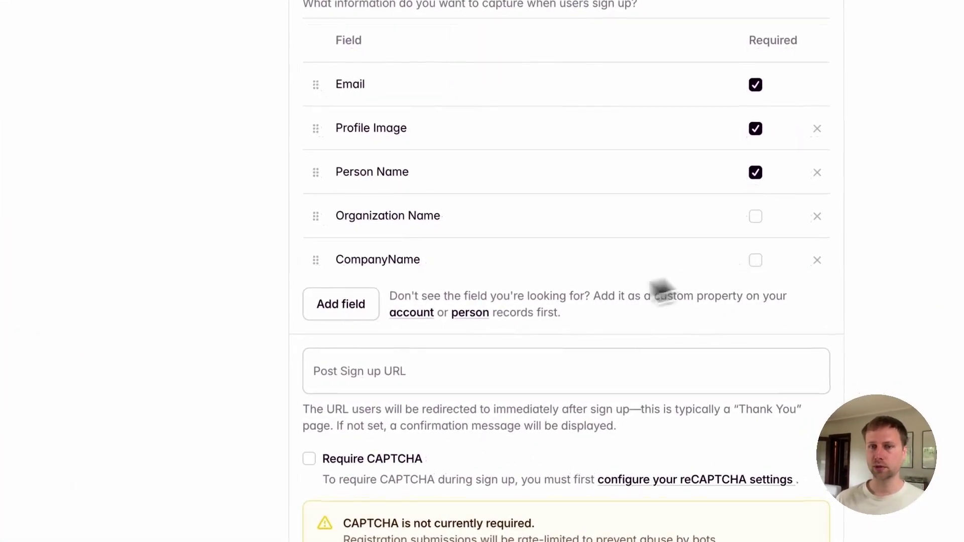
{"action": "scroll", "coordinate": [490, 286], "scroll_direction": "down", "scroll_amount": 6}
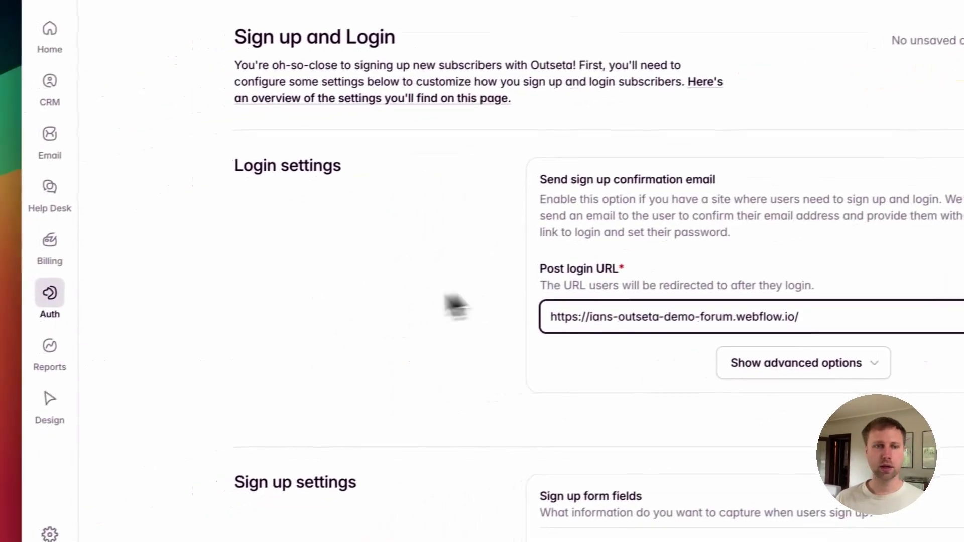
Step: Copy Outseta's Embeds head script and bring up the forum site's Webflow Designer
{"action": "mouse_move", "coordinate": [49, 296]}
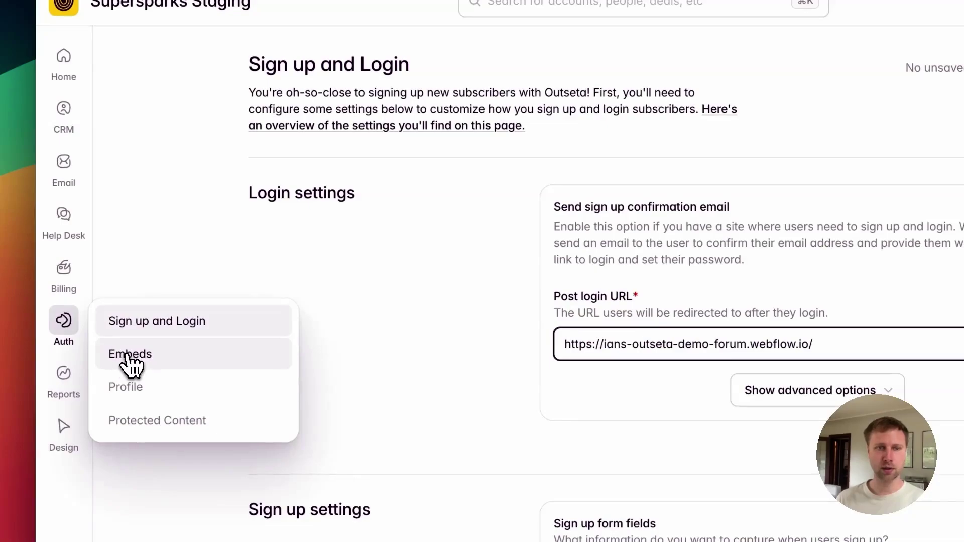
{"action": "left_click", "coordinate": [128, 355]}
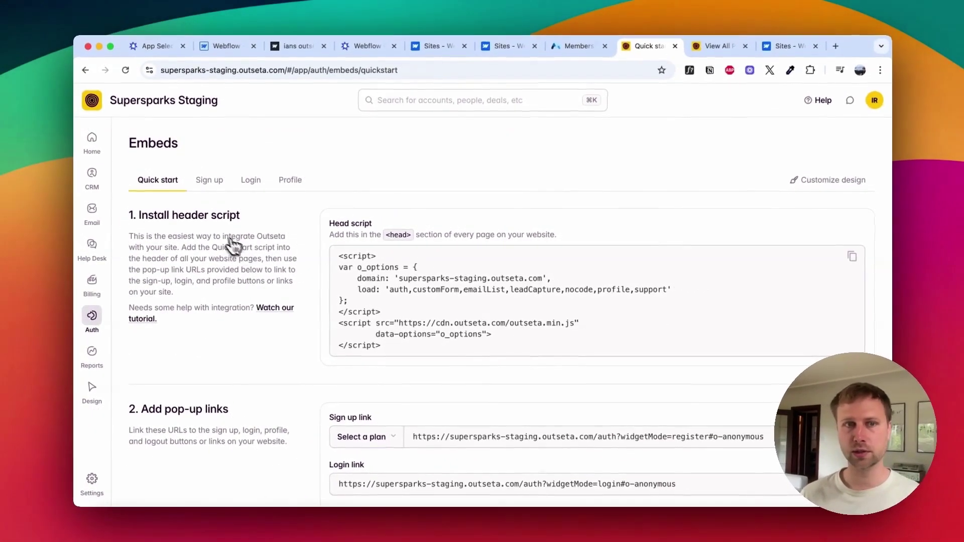
{"action": "left_click", "coordinate": [850, 259]}
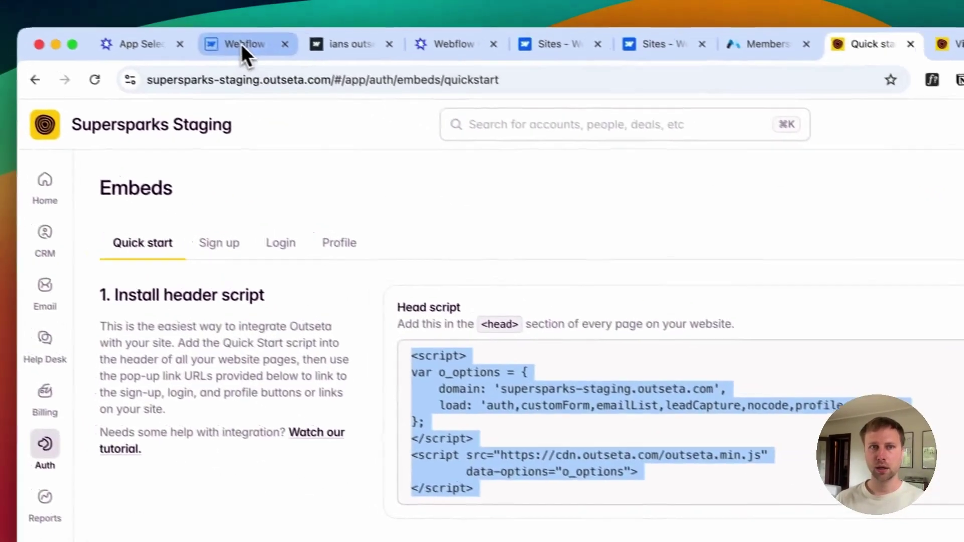
{"action": "left_click", "coordinate": [241, 43]}
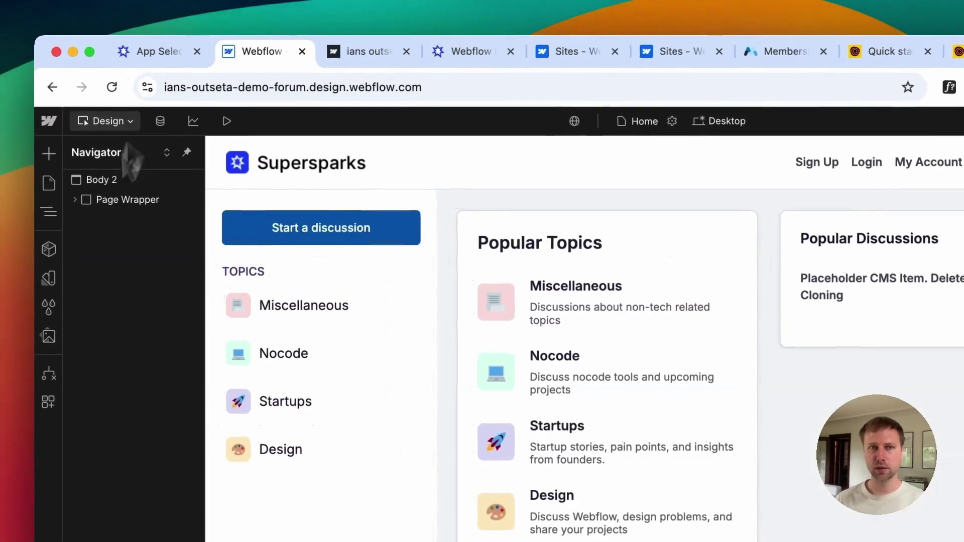
Step: Paste the Outseta o_options and outseta.min.js scripts on a new line in Custom code Head code and save
{"action": "left_click", "coordinate": [33, 114]}
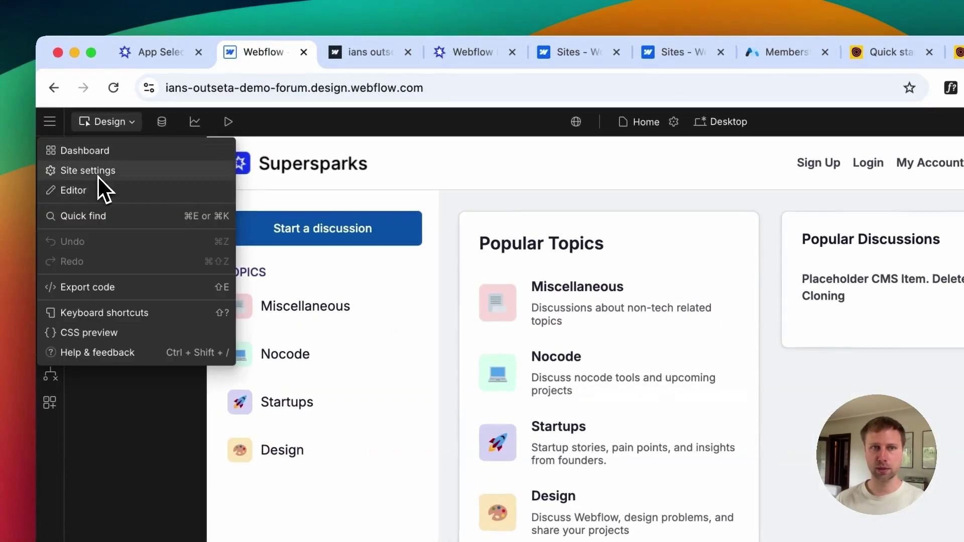
{"action": "left_click", "coordinate": [99, 173]}
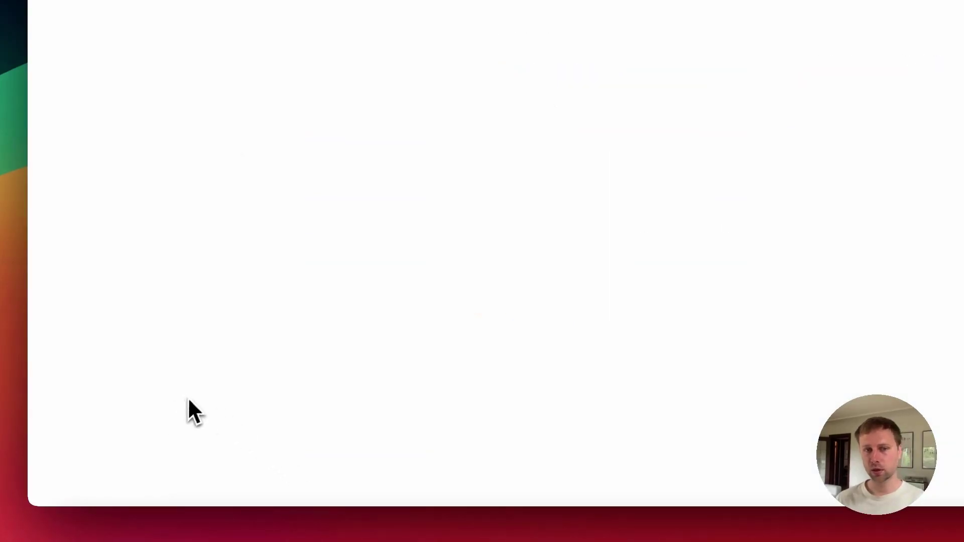
{"action": "left_click", "coordinate": [165, 319]}
{"action": "scroll", "coordinate": [533, 379], "scroll_direction": "down", "scroll_amount": 5}
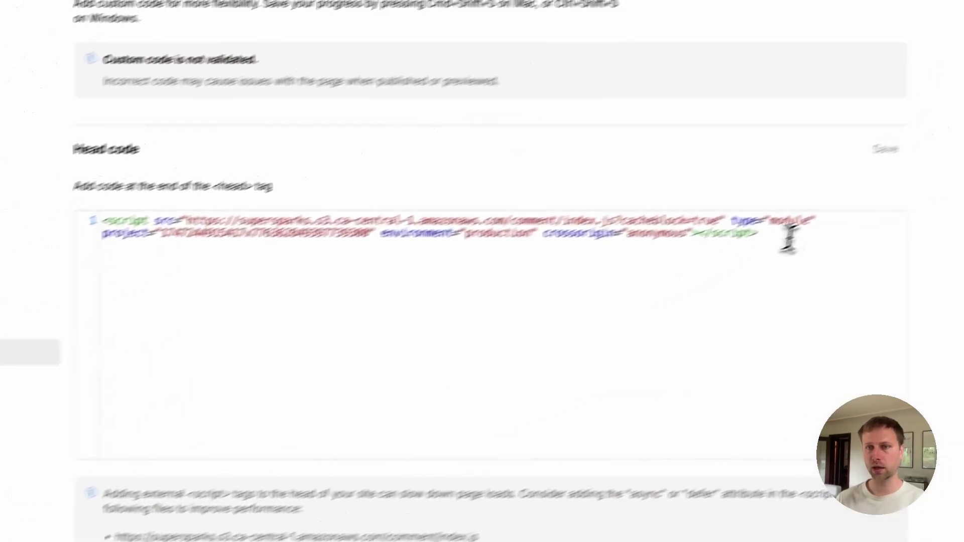
{"action": "left_click", "coordinate": [789, 241]}
{"action": "key", "text": "Return"}
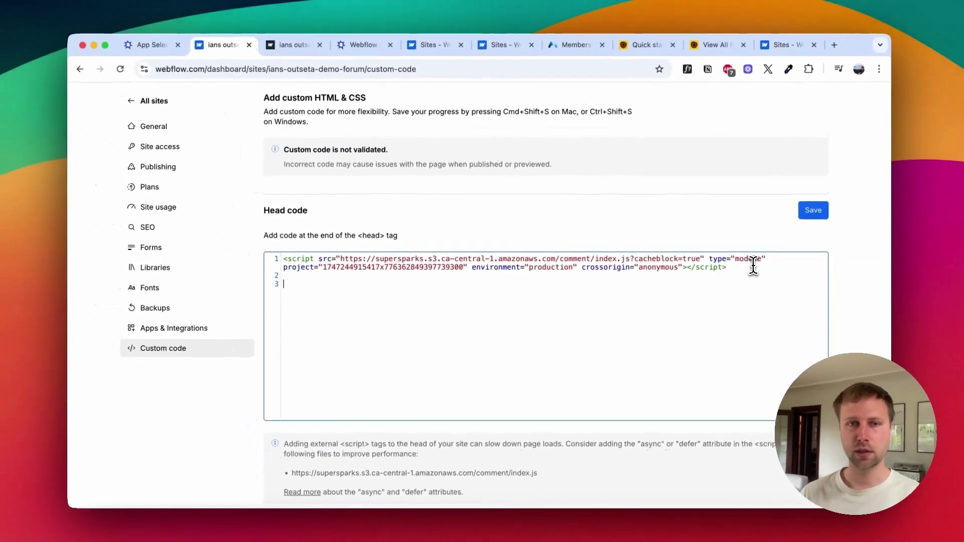
{"action": "key", "text": "super+v"}
{"action": "scroll", "coordinate": [526, 248], "scroll_direction": "down", "scroll_amount": 2}
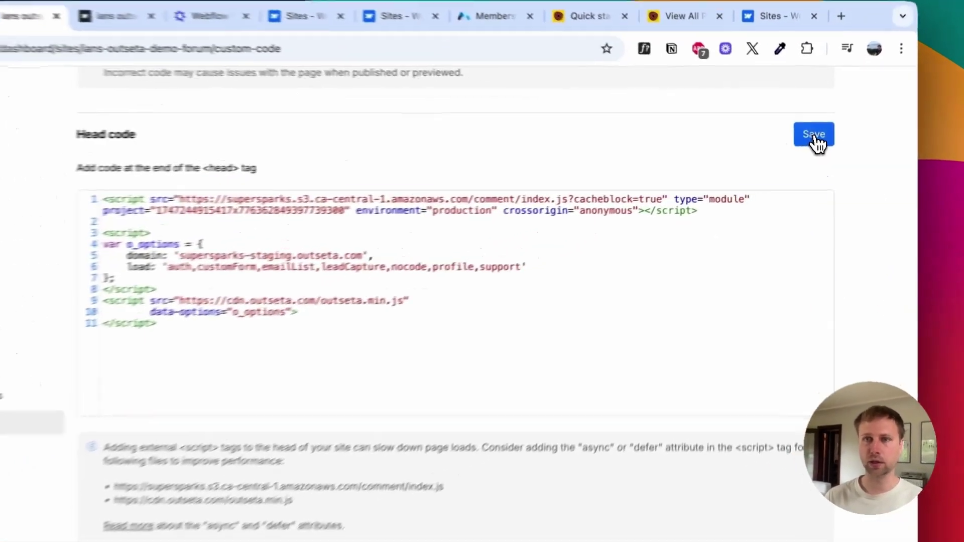
{"action": "left_click", "coordinate": [813, 134]}
{"action": "scroll", "coordinate": [828, 143], "scroll_direction": "up", "scroll_amount": 10}
Step: Publish the site to the staging domain and copy Outseta's Sign up link from Quick start
{"action": "left_click", "coordinate": [796, 137]}
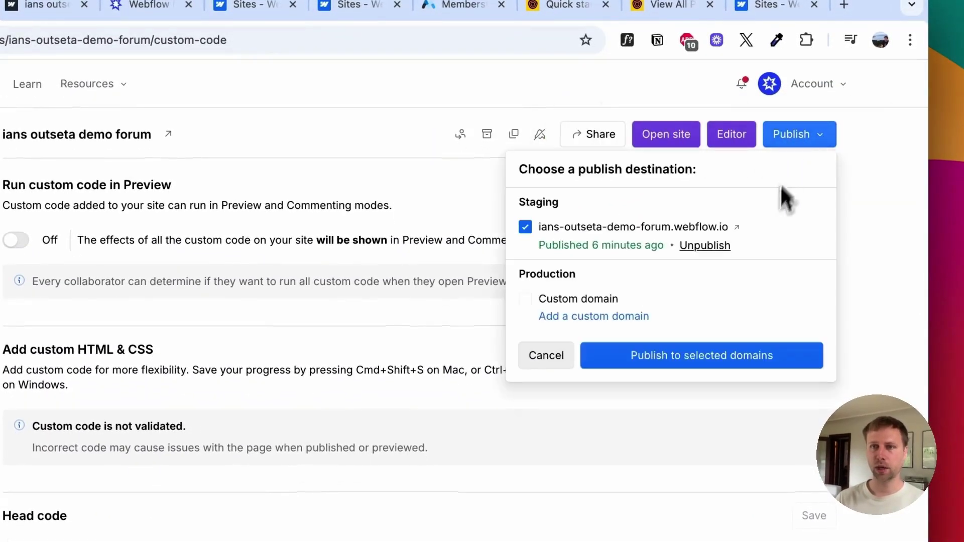
{"action": "left_click", "coordinate": [670, 361]}
{"action": "left_click", "coordinate": [564, 5]}
{"action": "scroll", "coordinate": [452, 401], "scroll_direction": "down", "scroll_amount": 5}
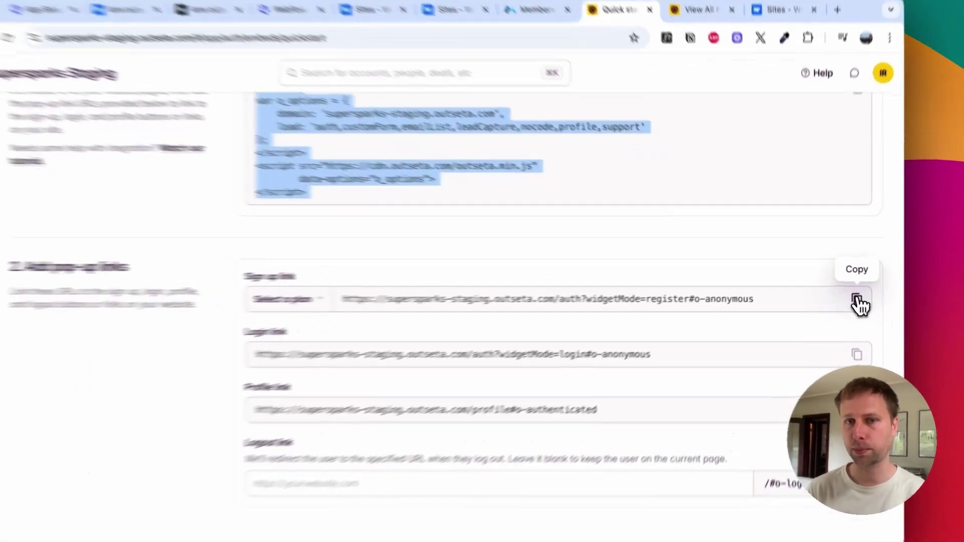
{"action": "left_click", "coordinate": [850, 294]}
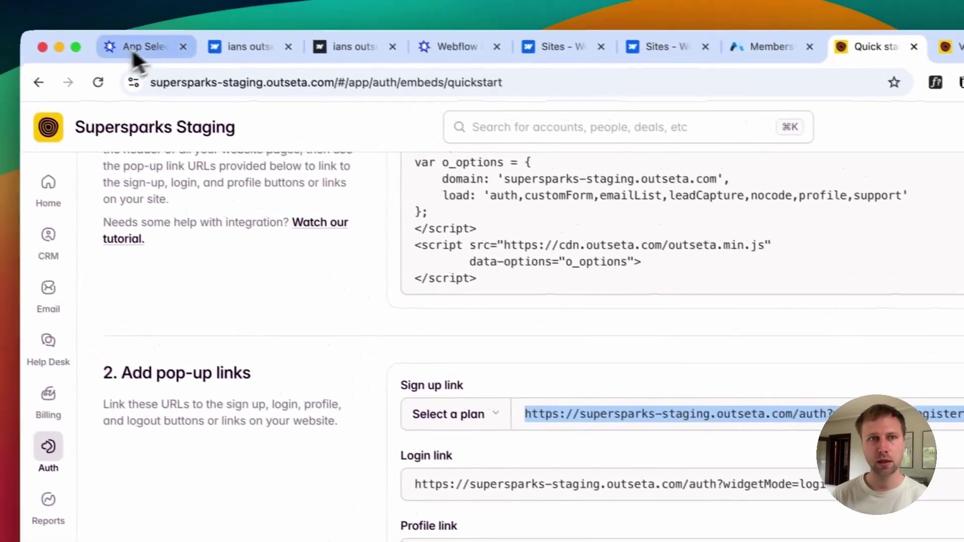
Step: Return to Webflow and reopen the forum site in the Designer
{"action": "left_click", "coordinate": [186, 25]}
{"action": "left_click", "coordinate": [833, 182]}
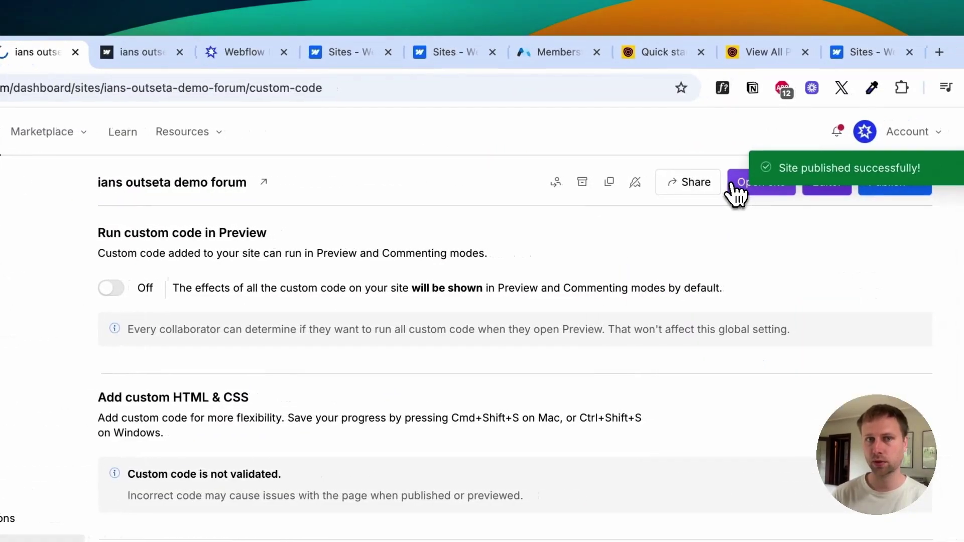
{"action": "left_click", "coordinate": [833, 182]}
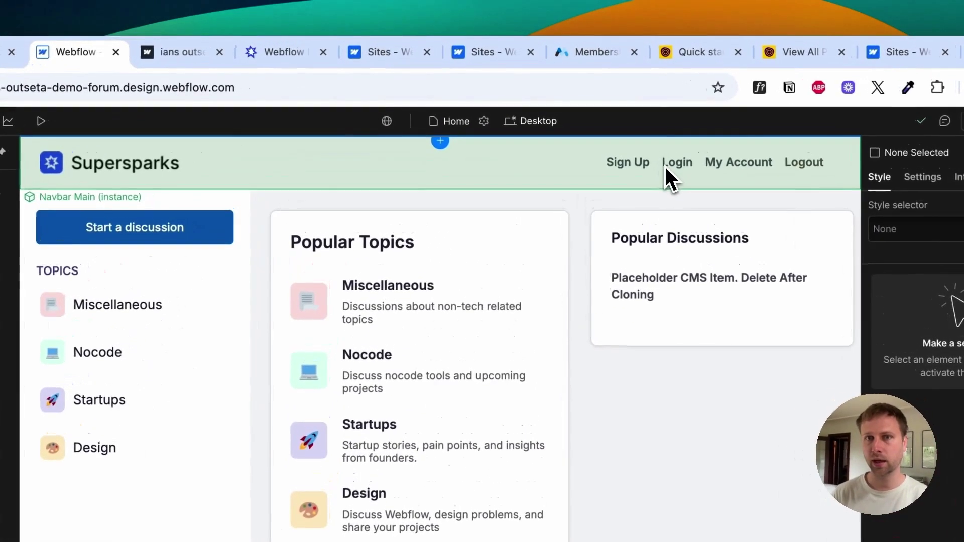
Step: In the Navbar component, set the Sign Up link's URL to the pasted Outseta sign-up URL
{"action": "double_click", "coordinate": [664, 165]}
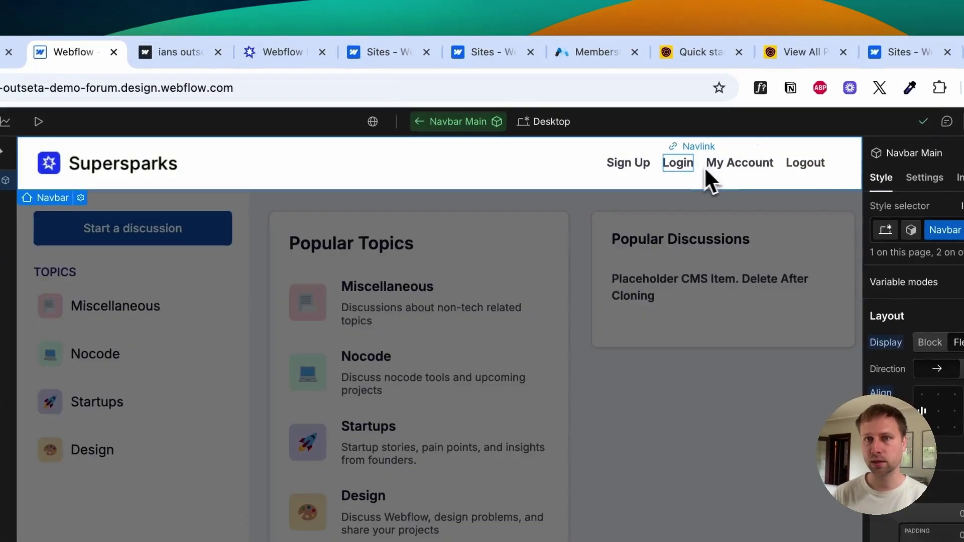
{"action": "left_click", "coordinate": [677, 164]}
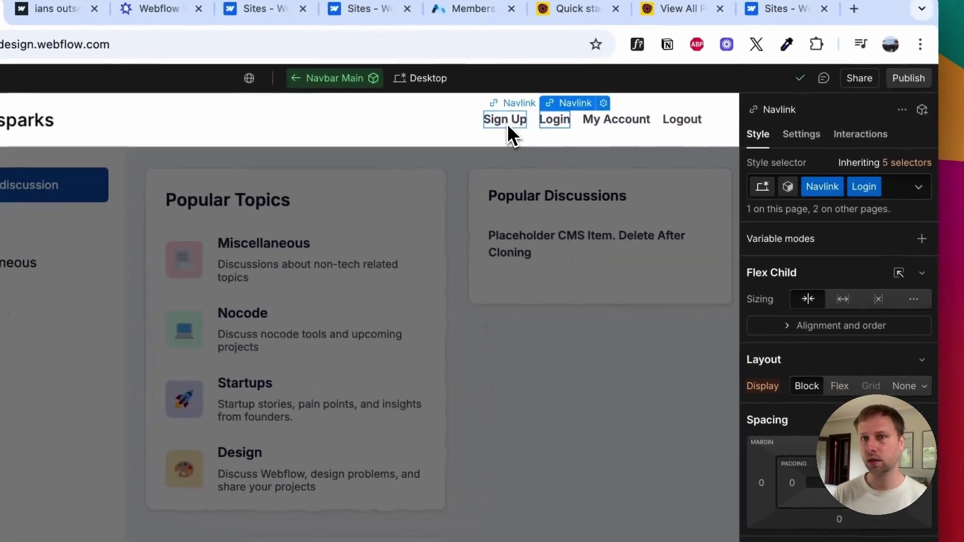
{"action": "left_click", "coordinate": [507, 123]}
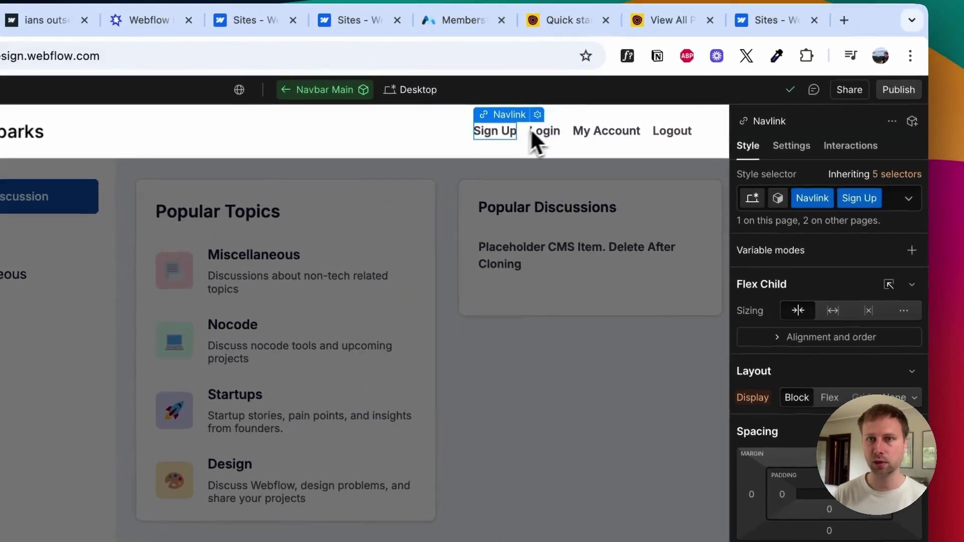
{"action": "left_click", "coordinate": [788, 148]}
{"action": "scroll", "coordinate": [854, 301], "scroll_direction": "down", "scroll_amount": 5}
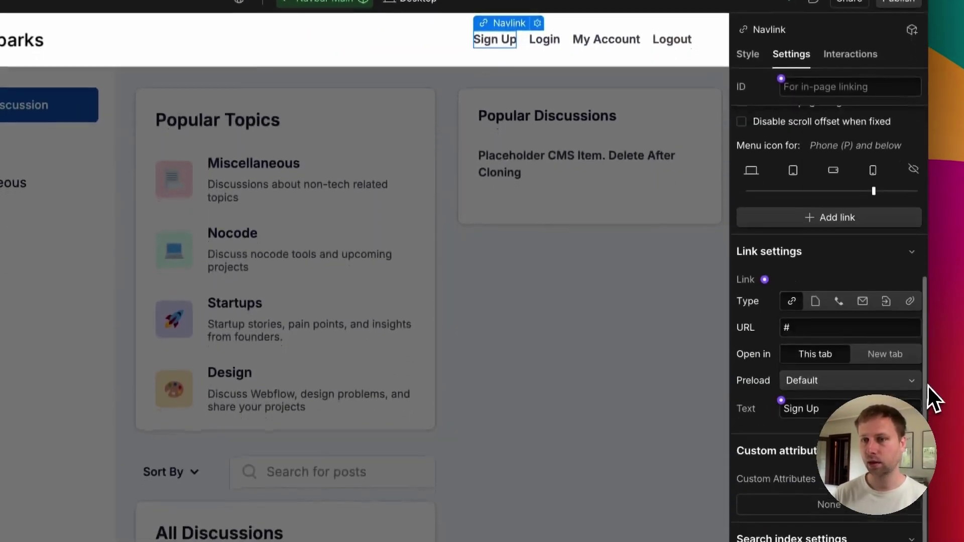
{"action": "left_click", "coordinate": [816, 266]}
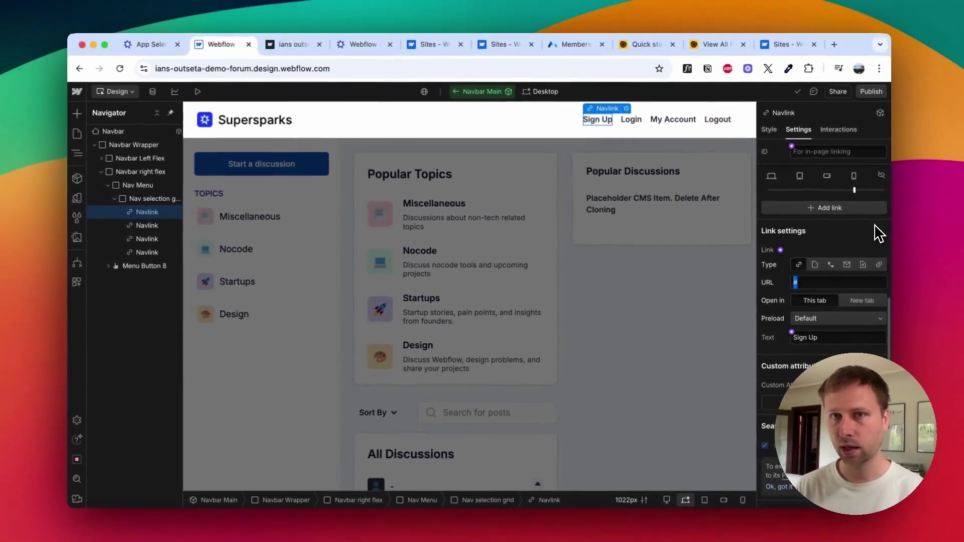
{"action": "key", "text": "super+v"}
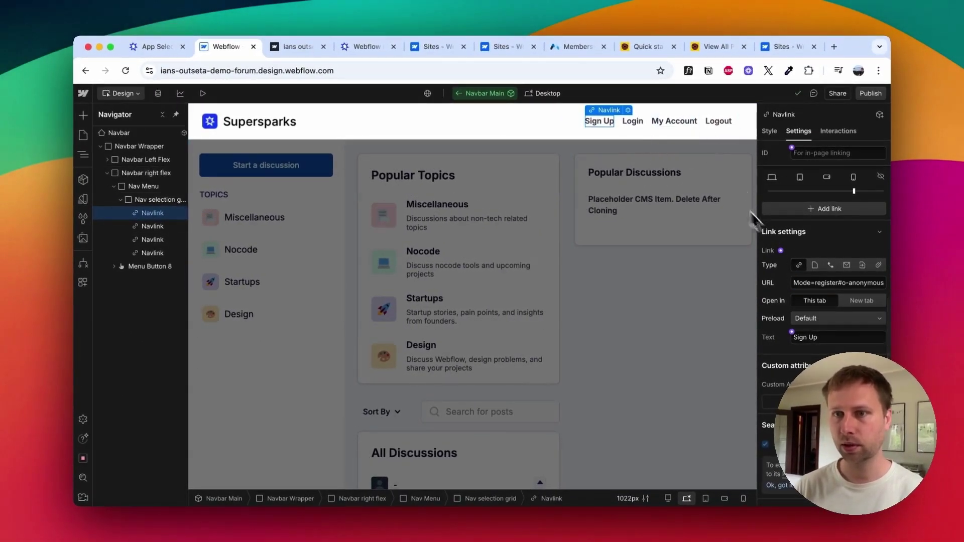
{"action": "key", "text": "Return"}
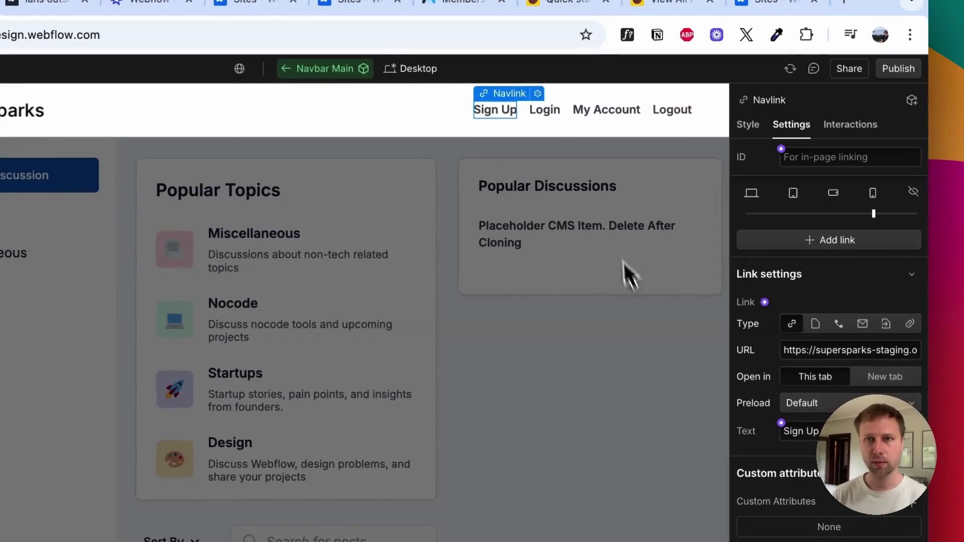
Step: Copy Outseta's login link and put it in the Login nav link's URL
{"action": "left_click", "coordinate": [545, 112]}
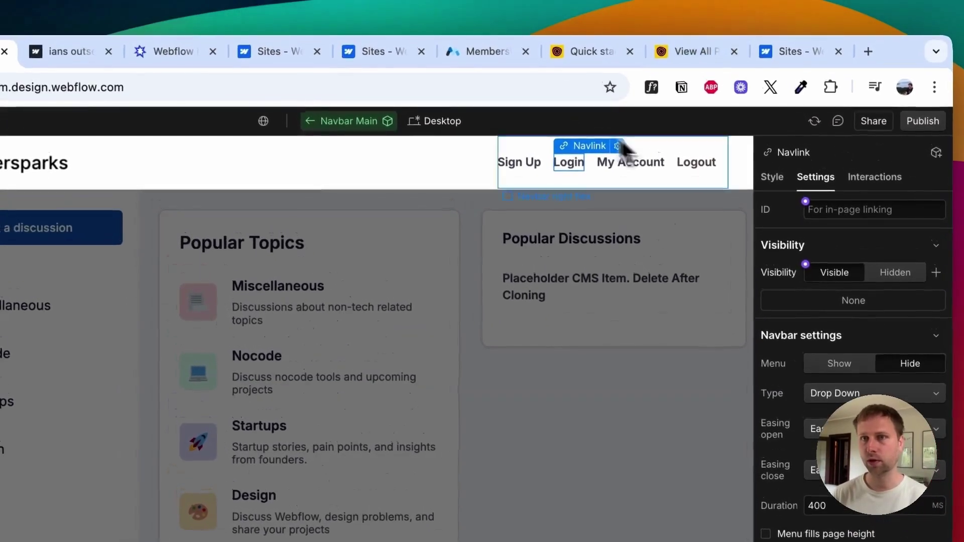
{"action": "left_click", "coordinate": [682, 54]}
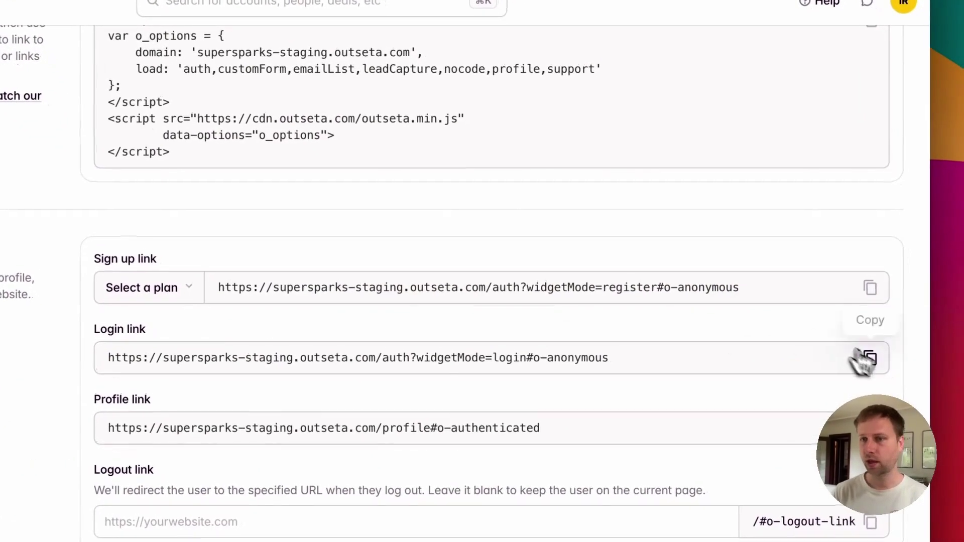
{"action": "left_click", "coordinate": [869, 367]}
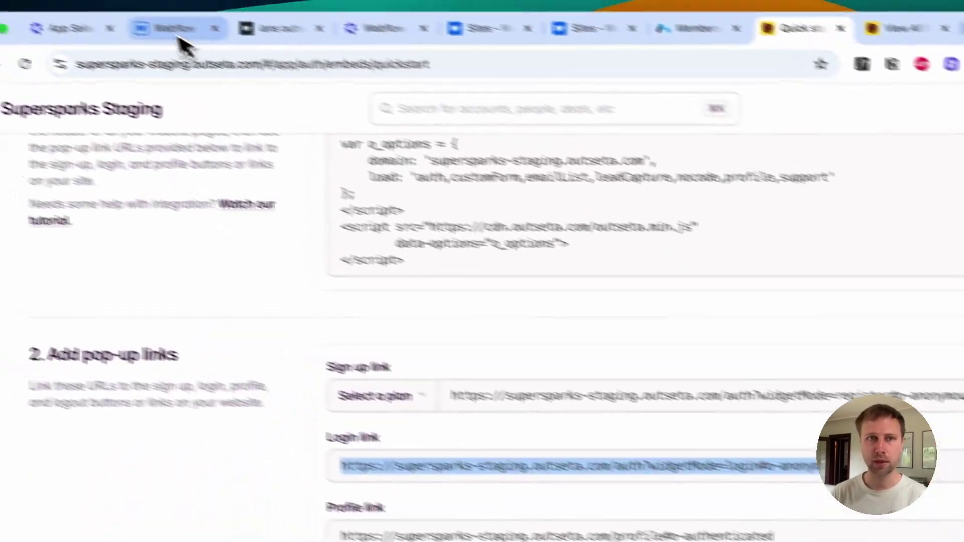
{"action": "left_click", "coordinate": [183, 40]}
{"action": "left_click", "coordinate": [830, 392]}
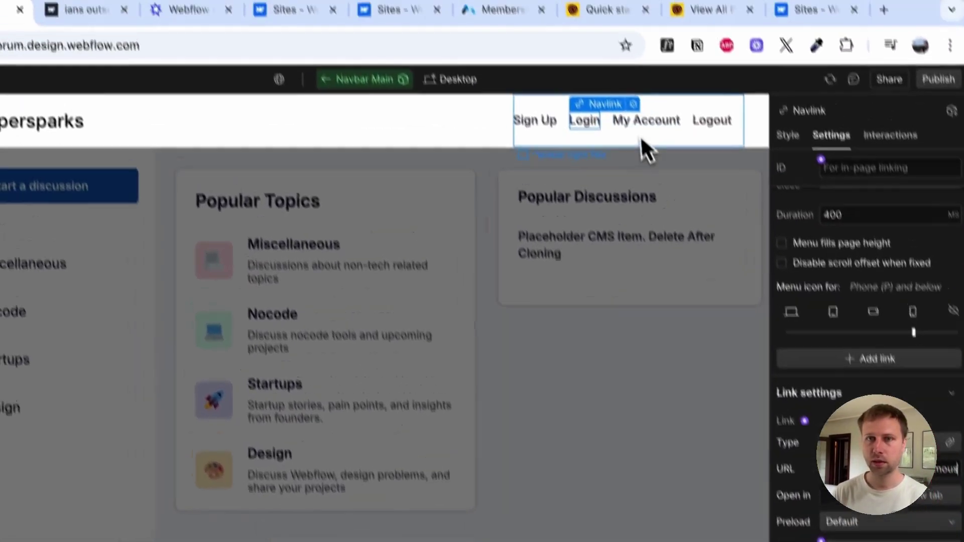
{"action": "left_click", "coordinate": [608, 32]}
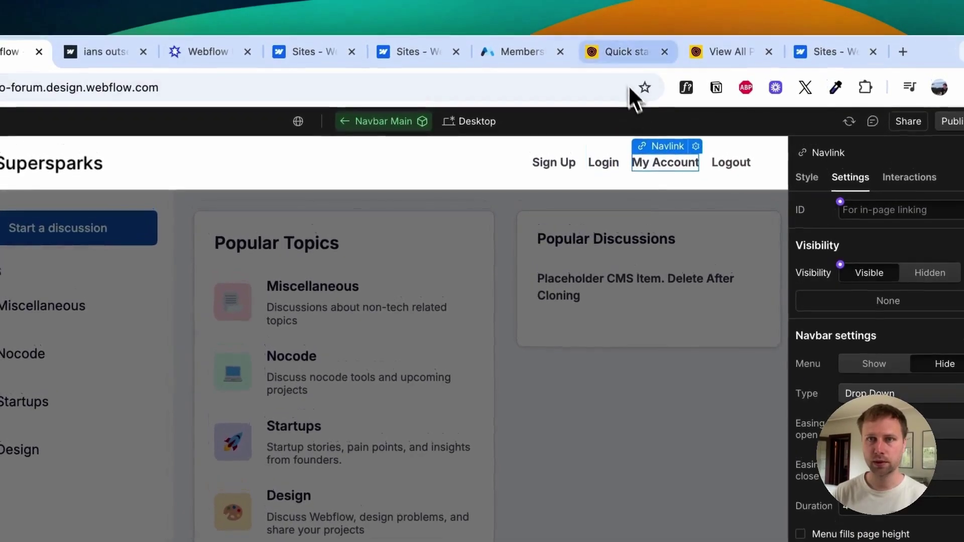
{"action": "left_click", "coordinate": [611, 57]}
{"action": "left_click", "coordinate": [869, 371]}
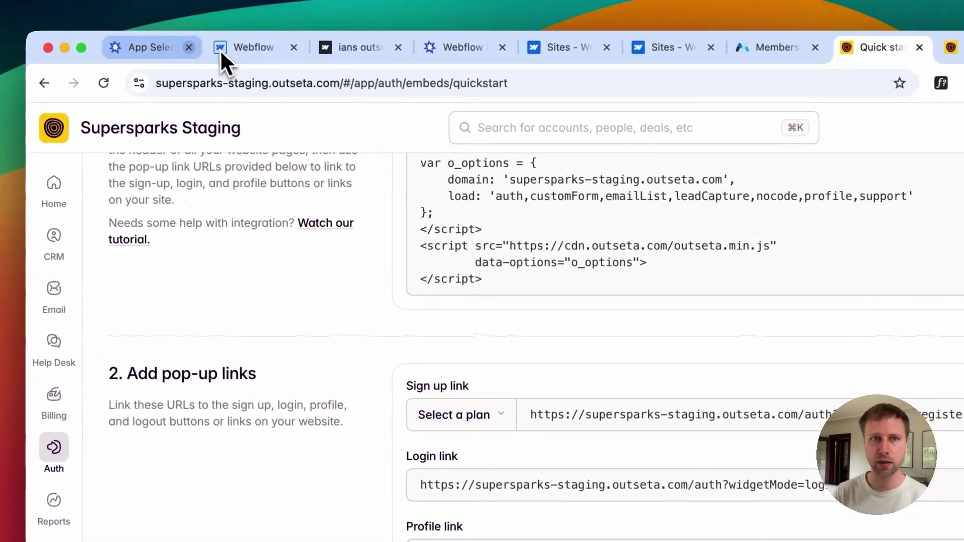
{"action": "left_click", "coordinate": [151, 3]}
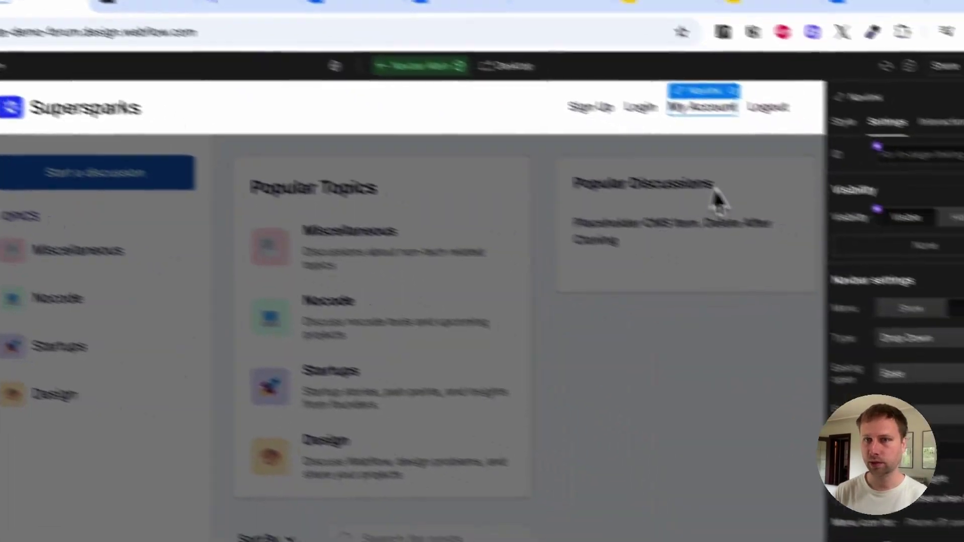
{"action": "scroll", "coordinate": [765, 374], "scroll_direction": "down", "scroll_amount": 5}
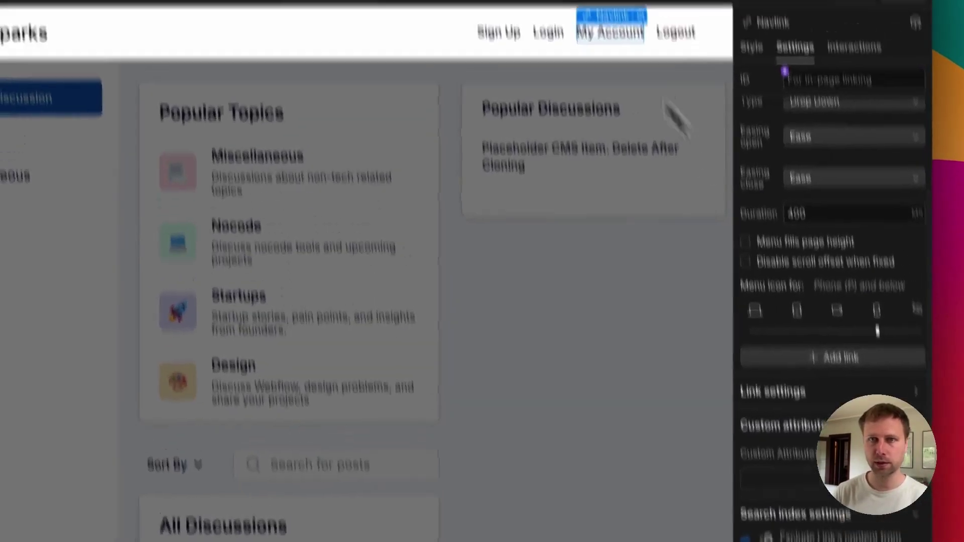
Step: Go back to Outseta's pop-up links and begin filling in the logout redirect address
{"action": "left_click", "coordinate": [586, 42]}
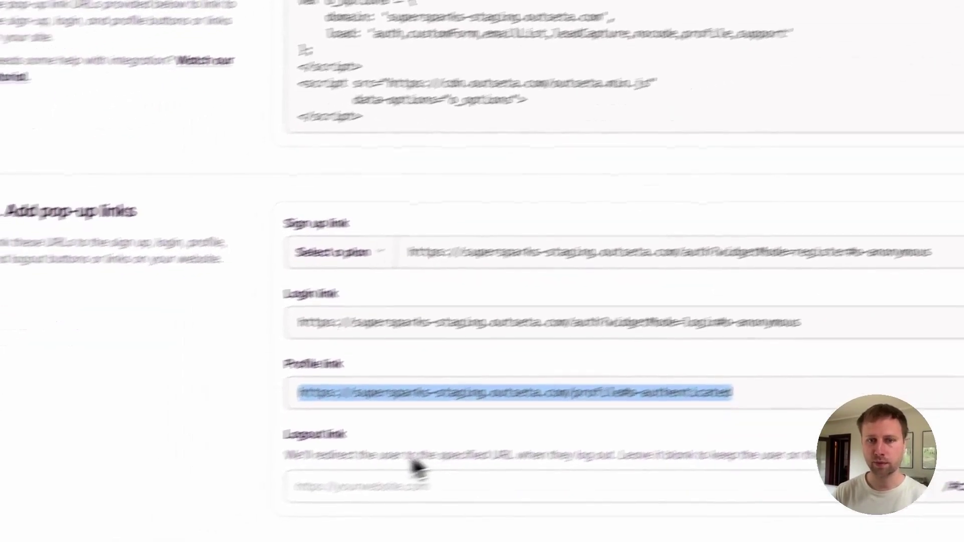
{"action": "scroll", "coordinate": [437, 296], "scroll_direction": "up", "scroll_amount": 5}
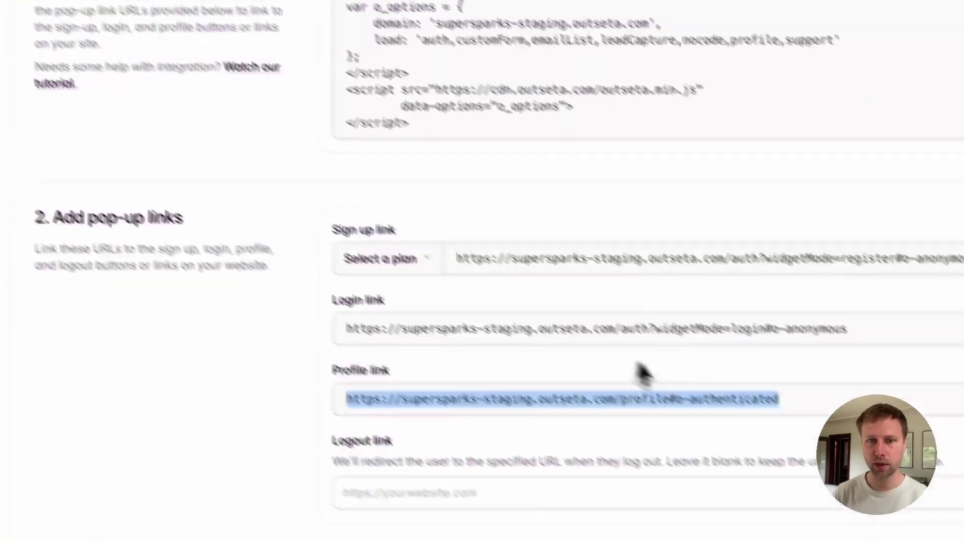
{"action": "left_click", "coordinate": [431, 493]}
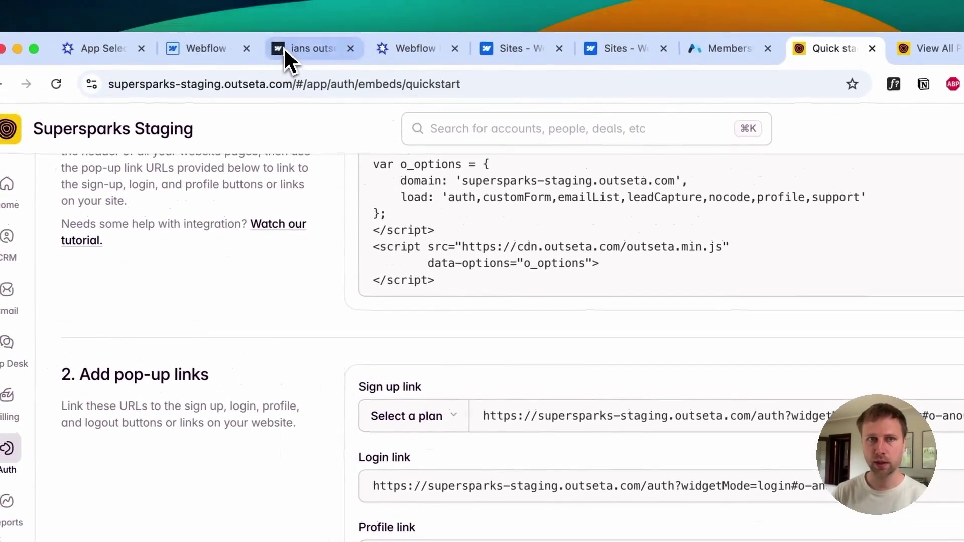
Step: Set Outseta's Logout link redirect to the forum's webflow.io address and copy the logout link
{"action": "left_click", "coordinate": [284, 47]}
{"action": "double_click", "coordinate": [275, 88]}
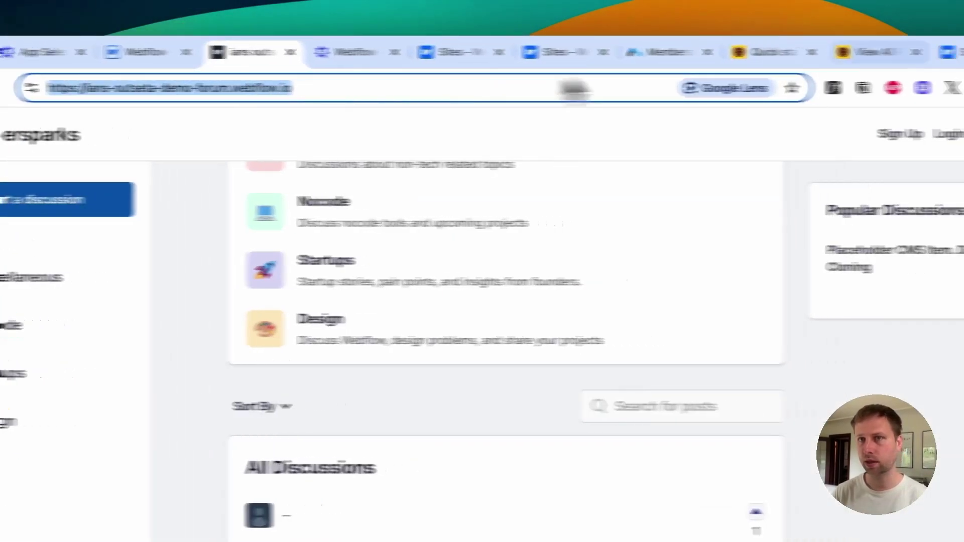
{"action": "left_click", "coordinate": [834, 52]}
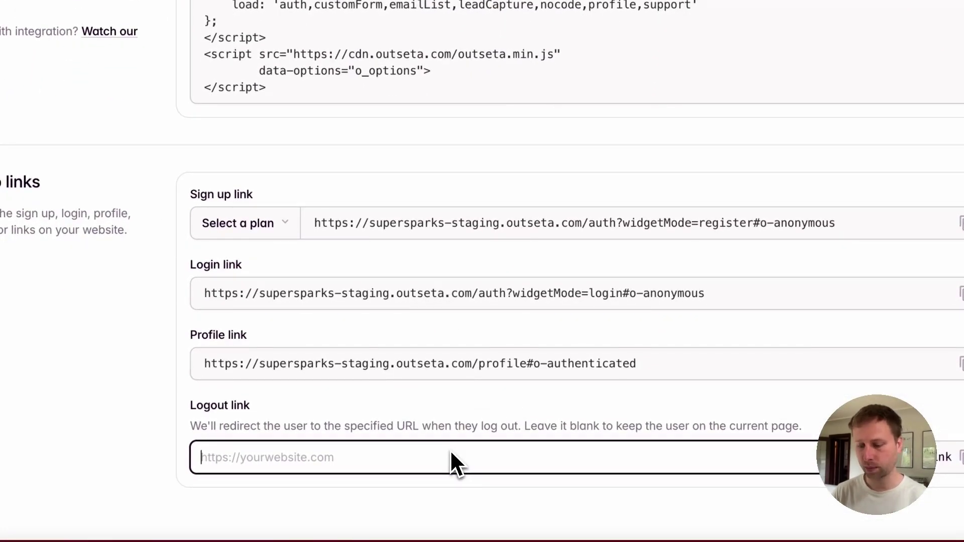
{"action": "key", "text": "ctrl+v"}
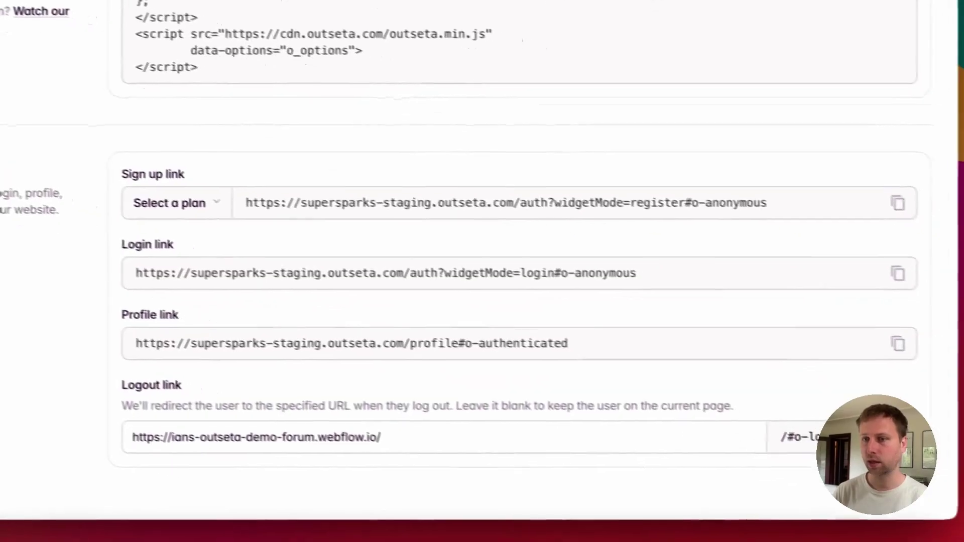
{"action": "left_click", "coordinate": [898, 437]}
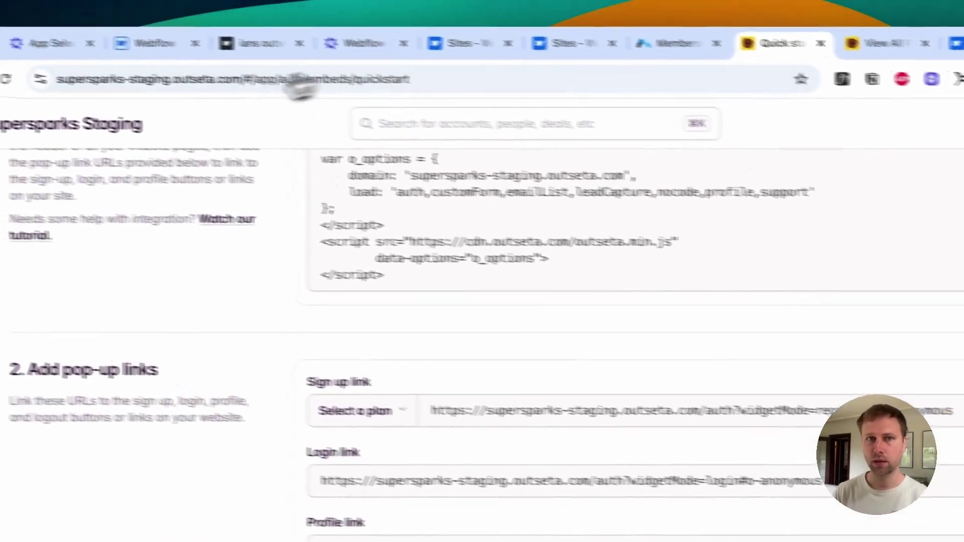
Step: Paste the Outseta logout URL into the Webflow Logout nav link's URL setting
{"action": "left_click", "coordinate": [162, 45]}
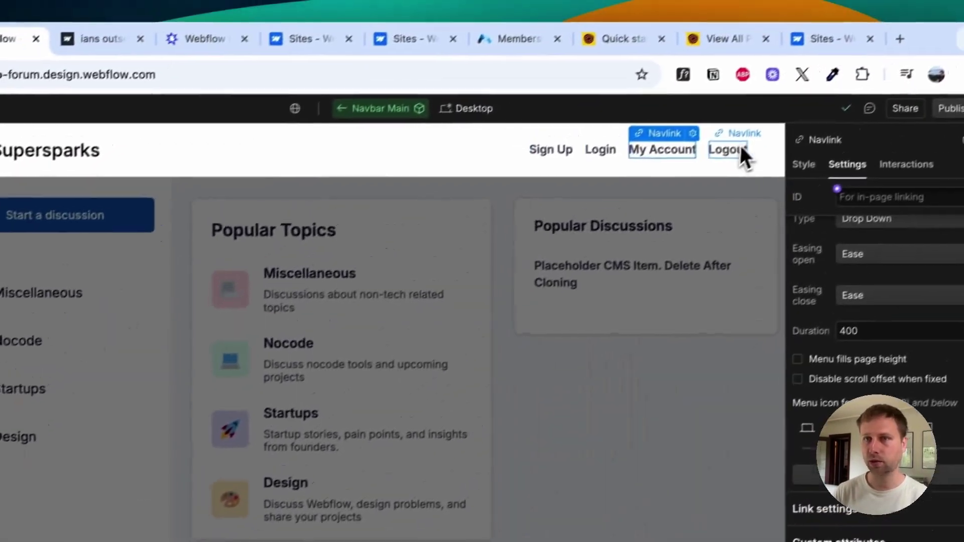
{"action": "left_click", "coordinate": [740, 147]}
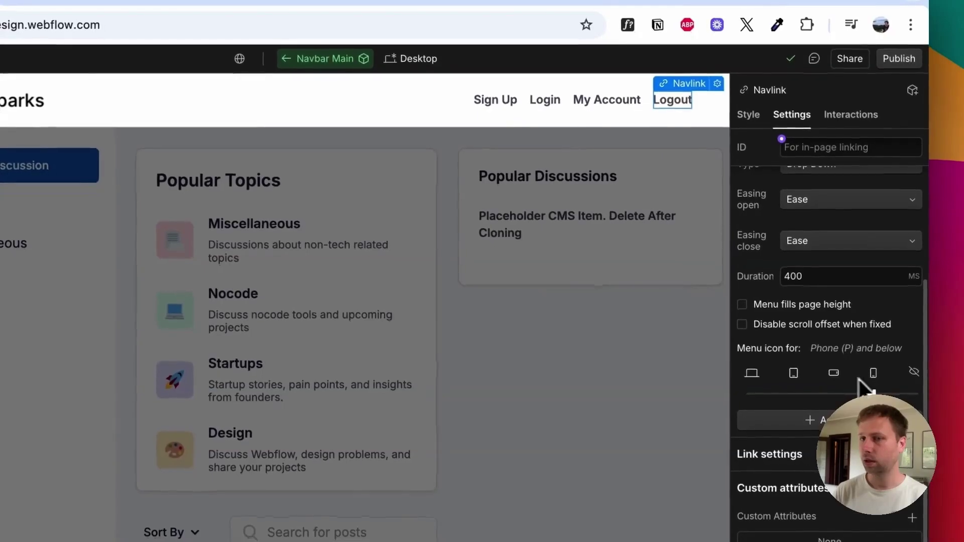
{"action": "scroll", "coordinate": [811, 417], "scroll_direction": "down", "scroll_amount": 5}
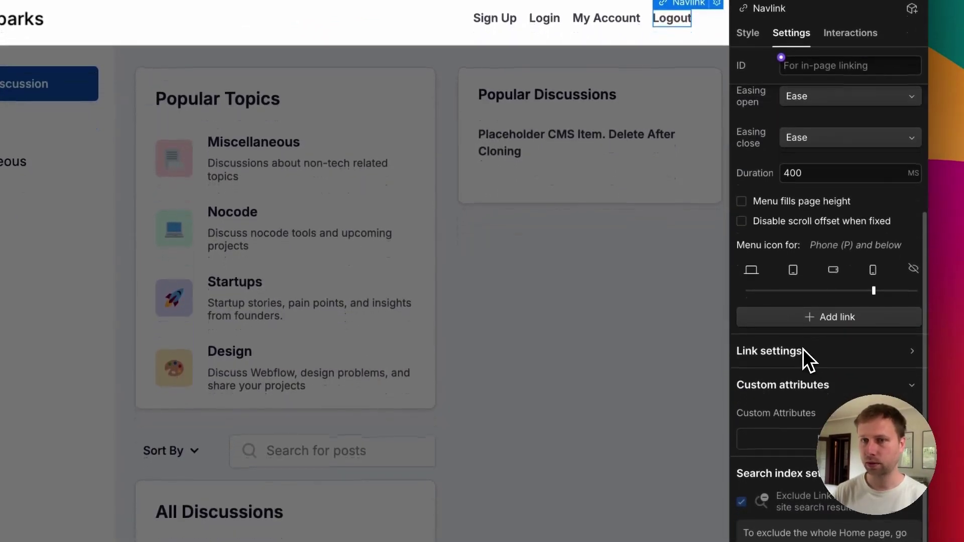
{"action": "left_click", "coordinate": [803, 348]}
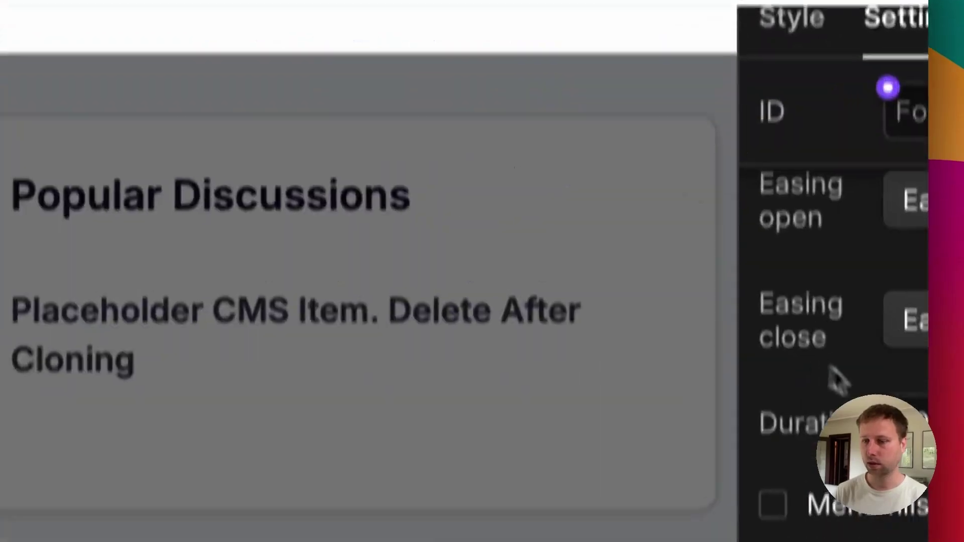
{"action": "key", "text": "ctrl+v"}
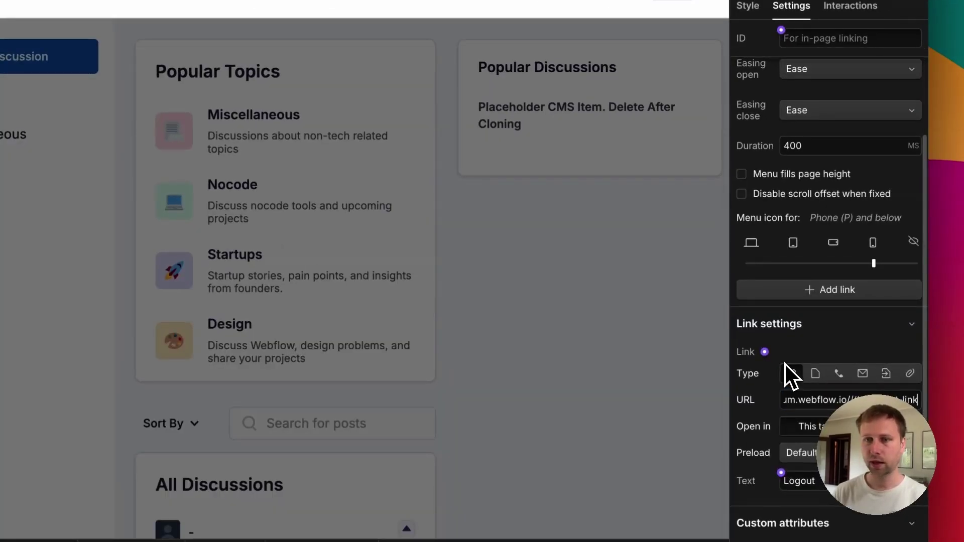
{"action": "left_click", "coordinate": [830, 333]}
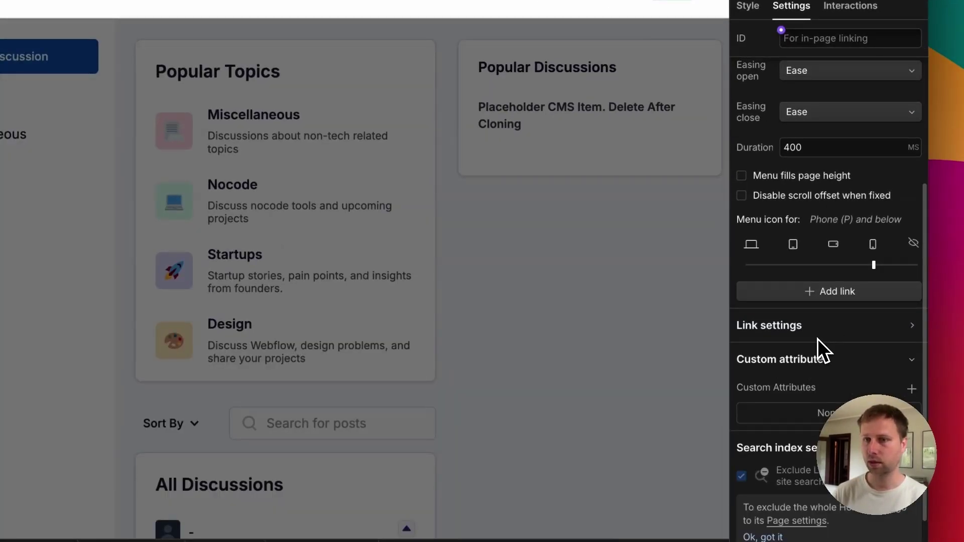
{"action": "left_click", "coordinate": [818, 337]}
{"action": "left_click", "coordinate": [898, 15]}
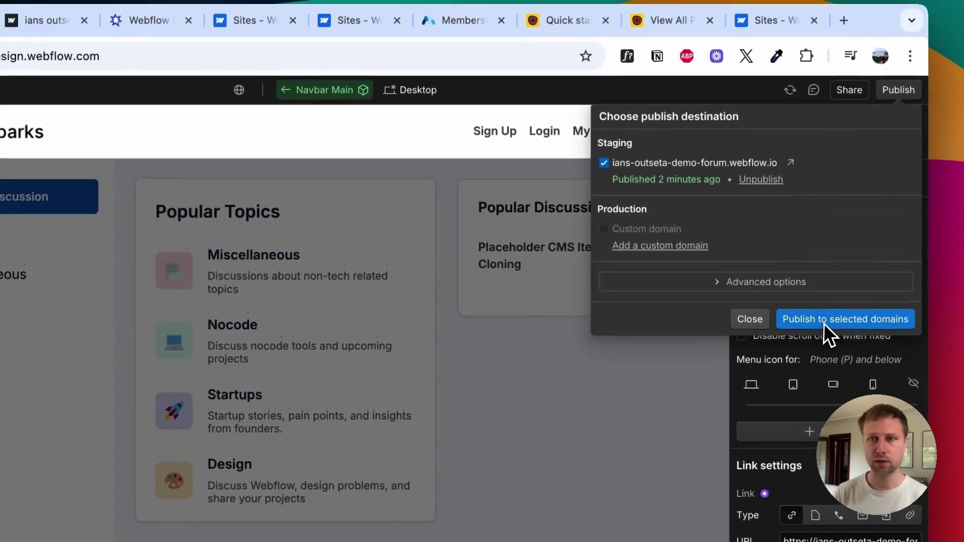
Step: Publish to the staging domain, open the live forum in a new tab, and start Sign Up
{"action": "left_click", "coordinate": [833, 257]}
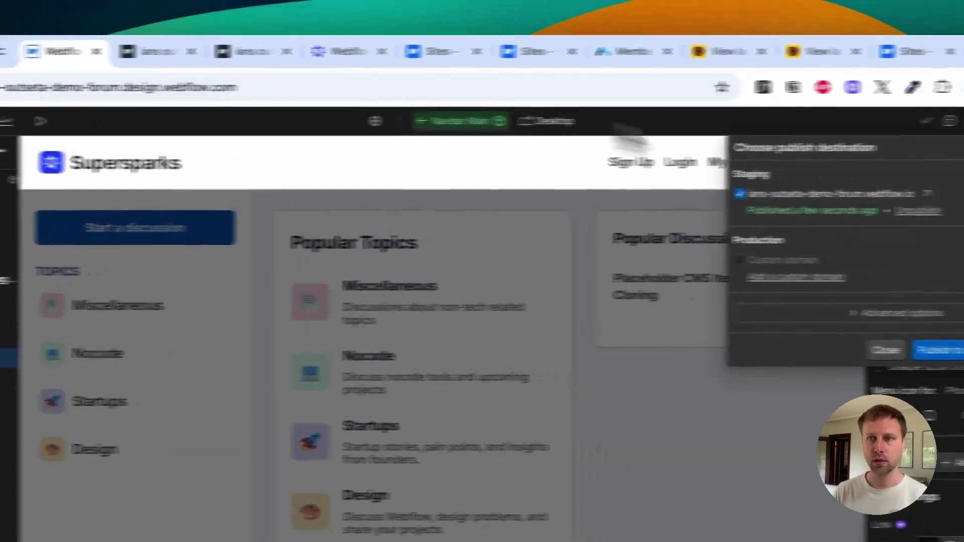
{"action": "left_click", "coordinate": [804, 194]}
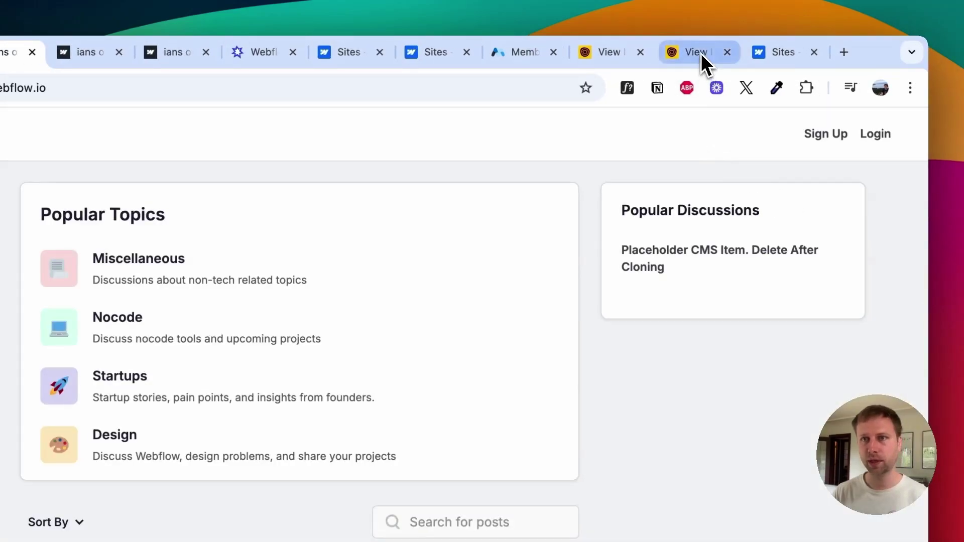
{"action": "left_click", "coordinate": [701, 54]}
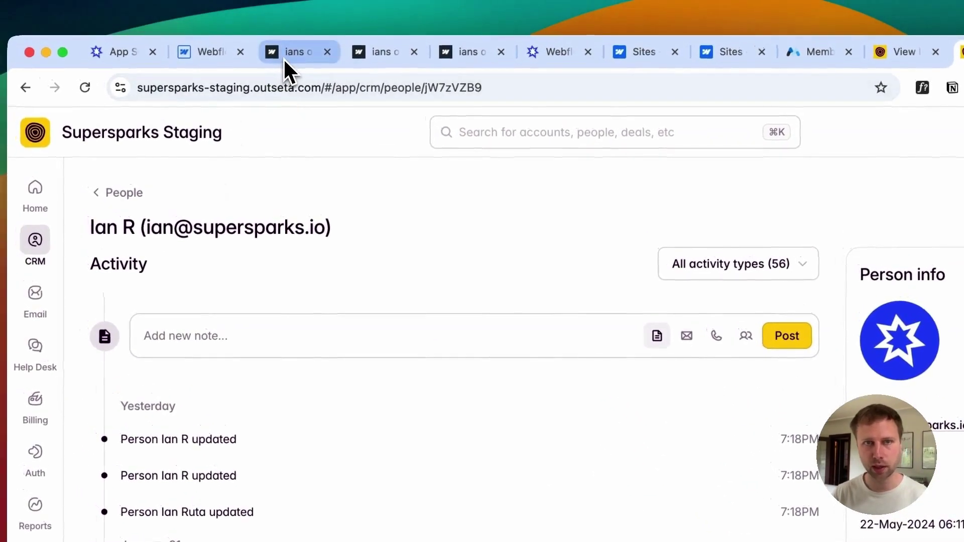
{"action": "left_click", "coordinate": [284, 55]}
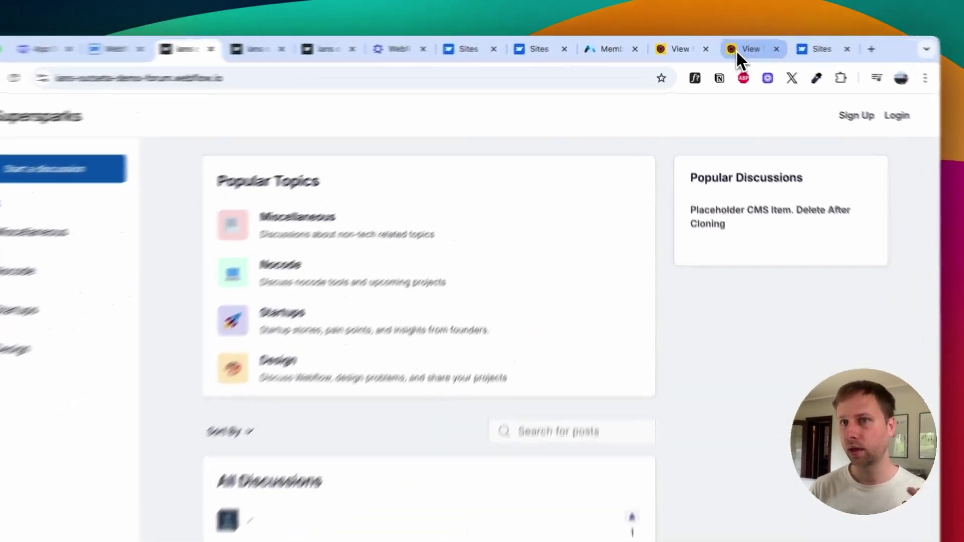
{"action": "left_click", "coordinate": [728, 47]}
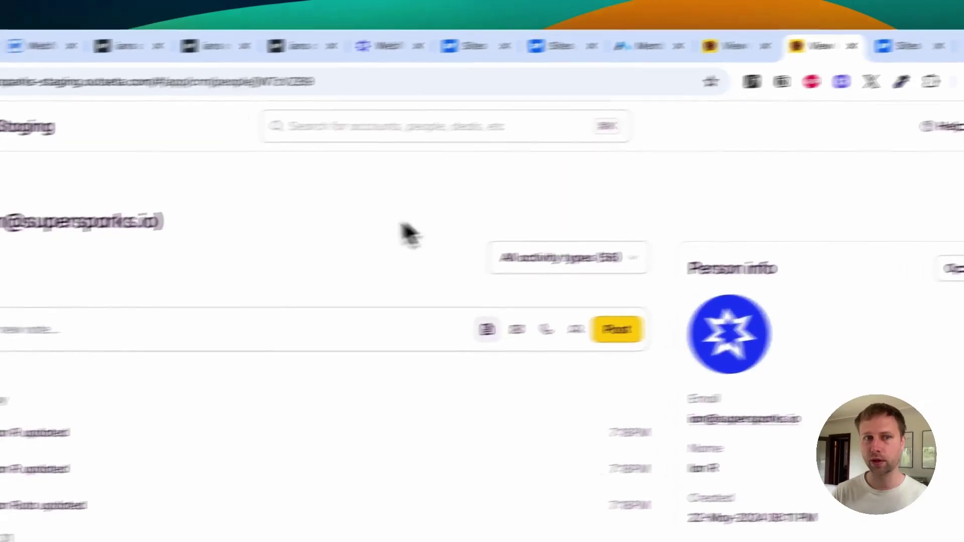
{"action": "mouse_move", "coordinate": [62, 306]}
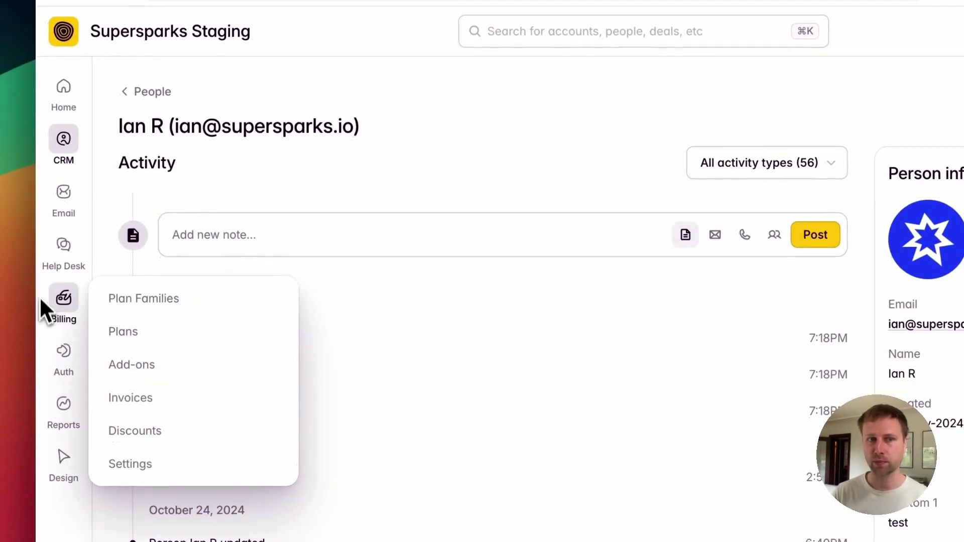
{"action": "left_click", "coordinate": [274, 47]}
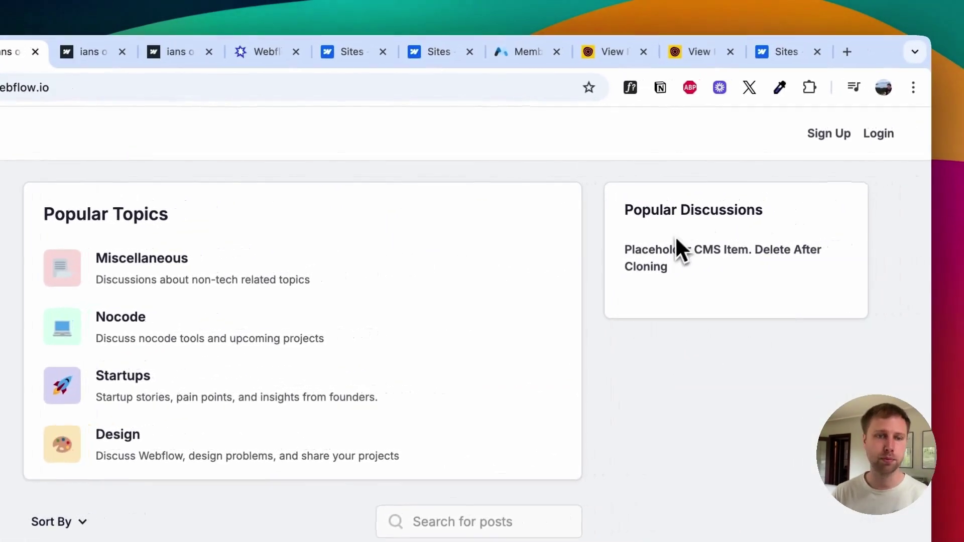
{"action": "left_click", "coordinate": [825, 136]}
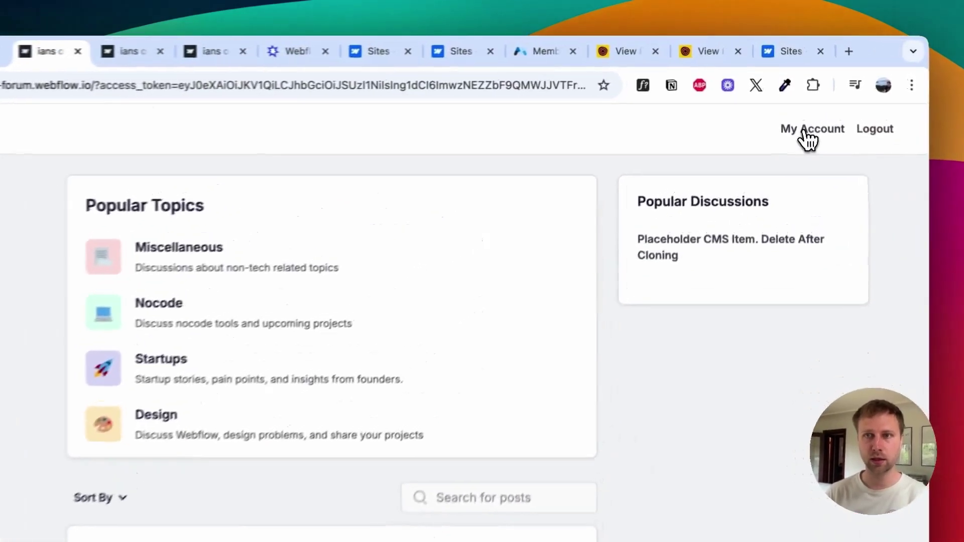
Step: Open the My Account profile window to check the member's details, then close it
{"action": "left_click", "coordinate": [805, 107]}
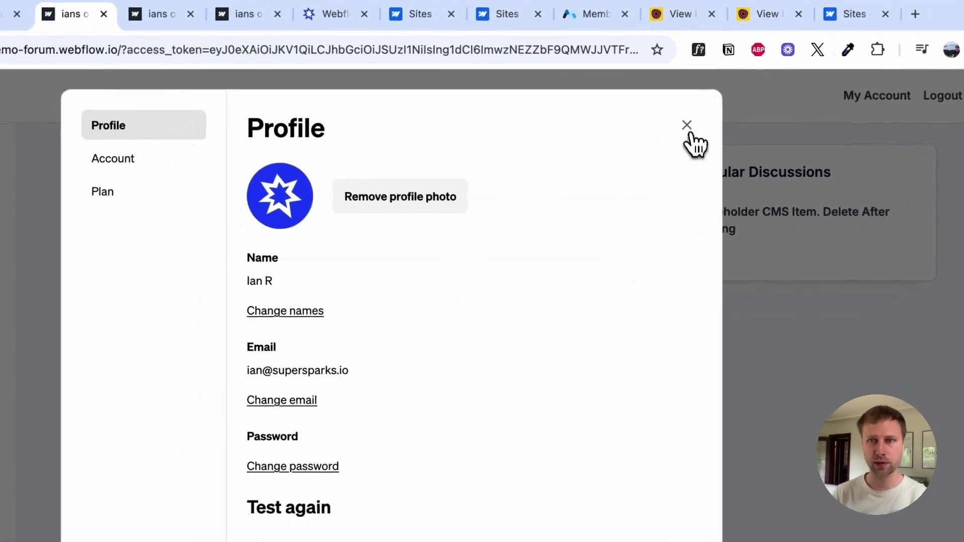
{"action": "left_click", "coordinate": [693, 92]}
Step: Post 'Here is a discussion with Outseta' with description 'Adding my content', bolding 'Adding', under Nocode
{"action": "left_click", "coordinate": [30, 167]}
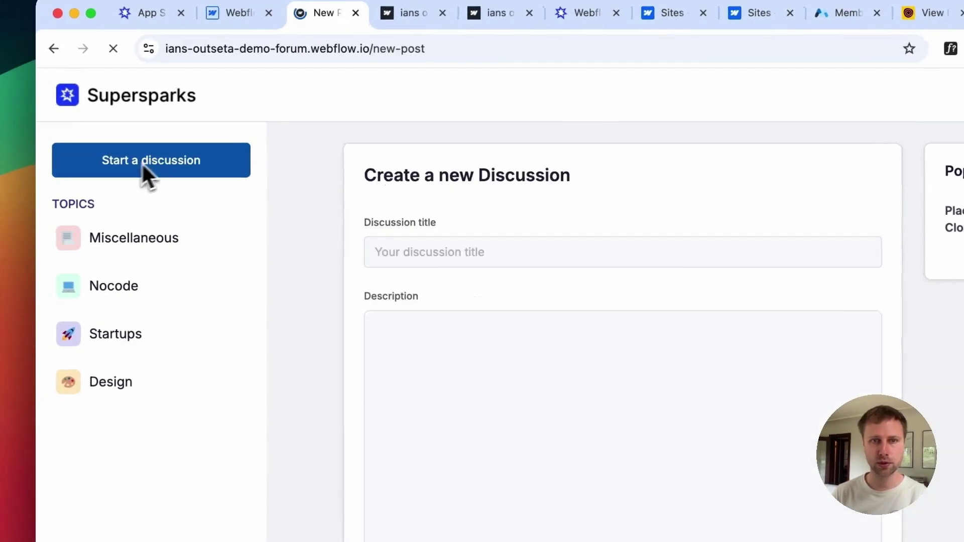
{"action": "left_click", "coordinate": [388, 171]}
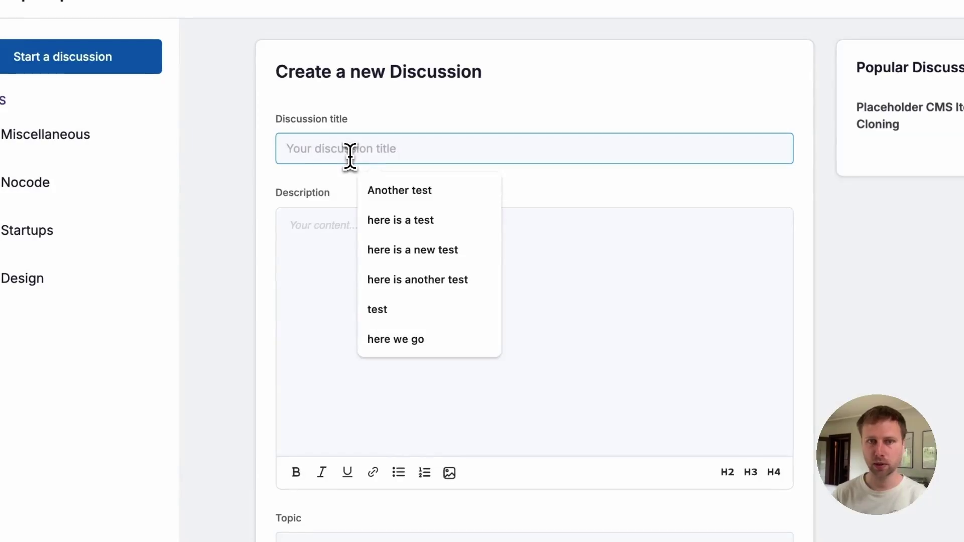
{"action": "type", "text": "Here is a discussion with Outseta"}
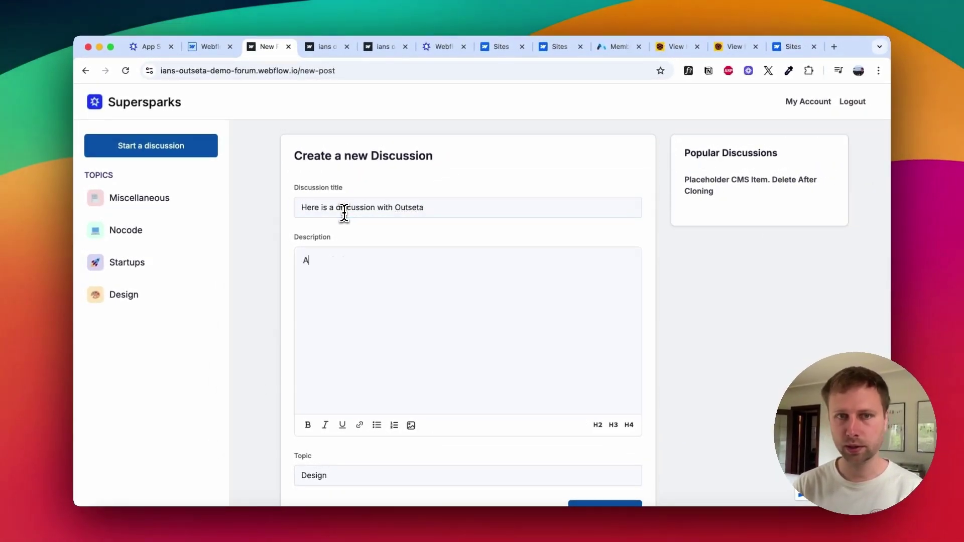
{"action": "type", "text": "y content"}
{"action": "double_click", "coordinate": [317, 260]}
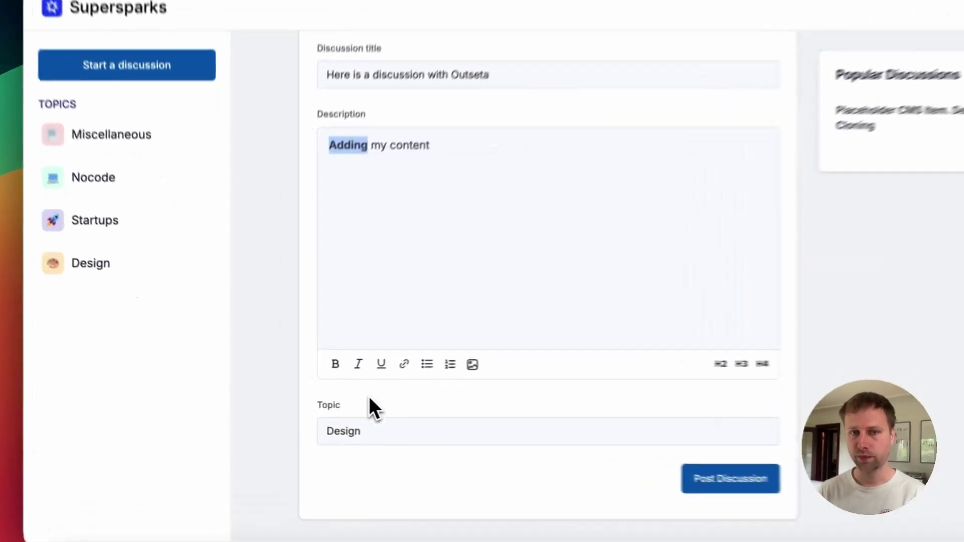
{"action": "left_click", "coordinate": [321, 481]}
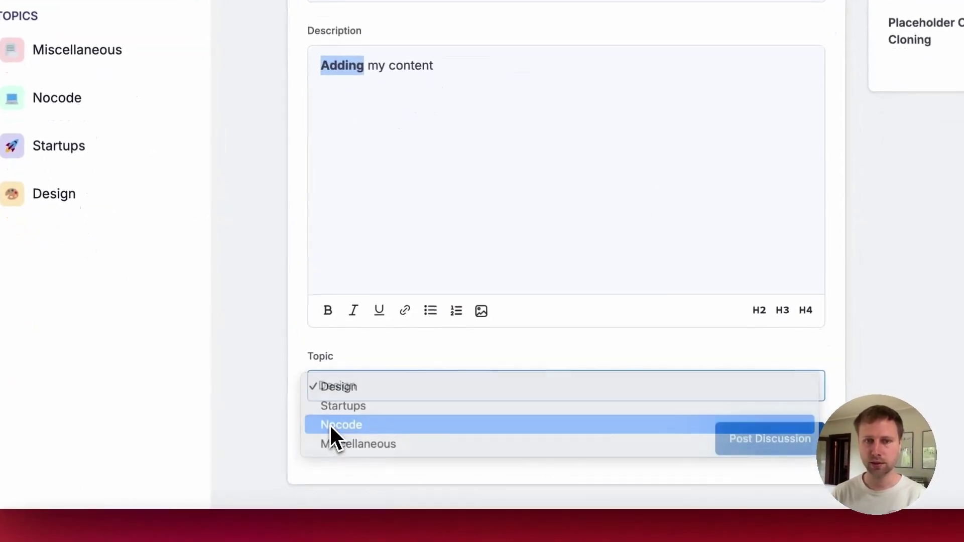
{"action": "left_click", "coordinate": [330, 423]}
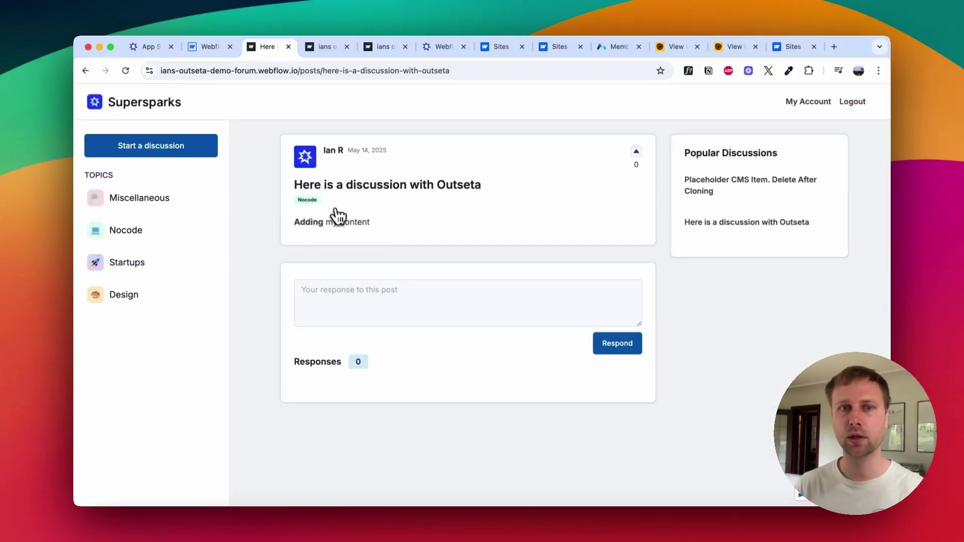
Step: Check the My Account profile, then respond to the post with 'Here is a comment'
{"action": "left_click", "coordinate": [783, 102]}
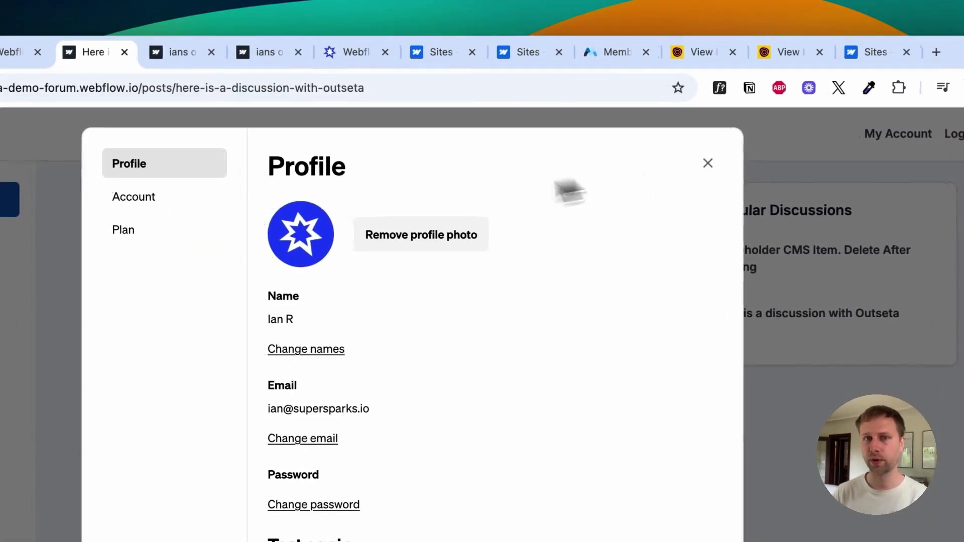
{"action": "left_click", "coordinate": [707, 163]}
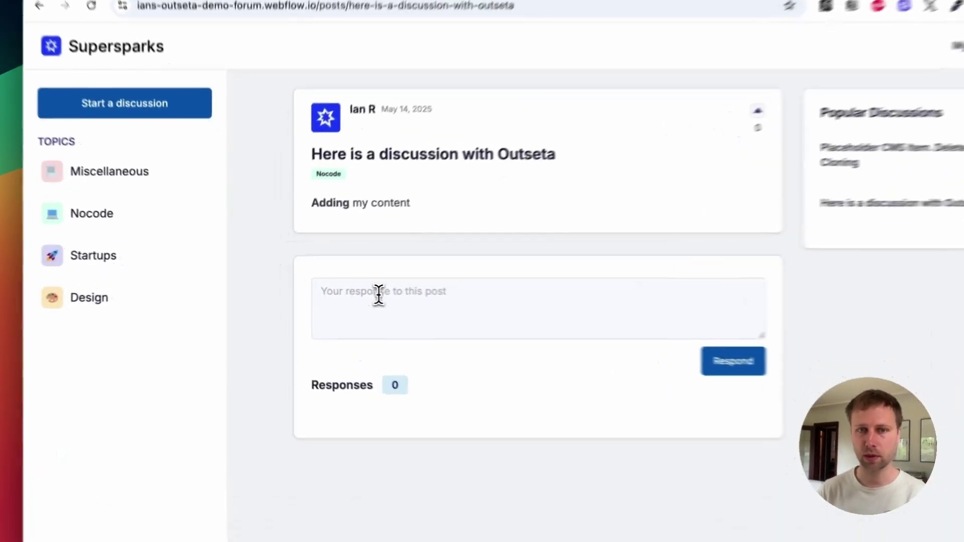
{"action": "left_click", "coordinate": [345, 293]}
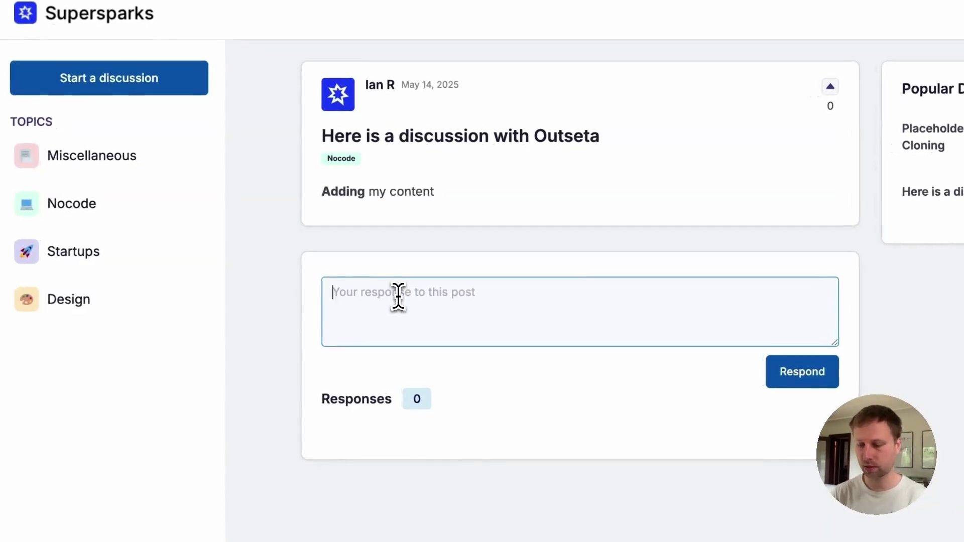
{"action": "type", "text": "Here is a comment"}
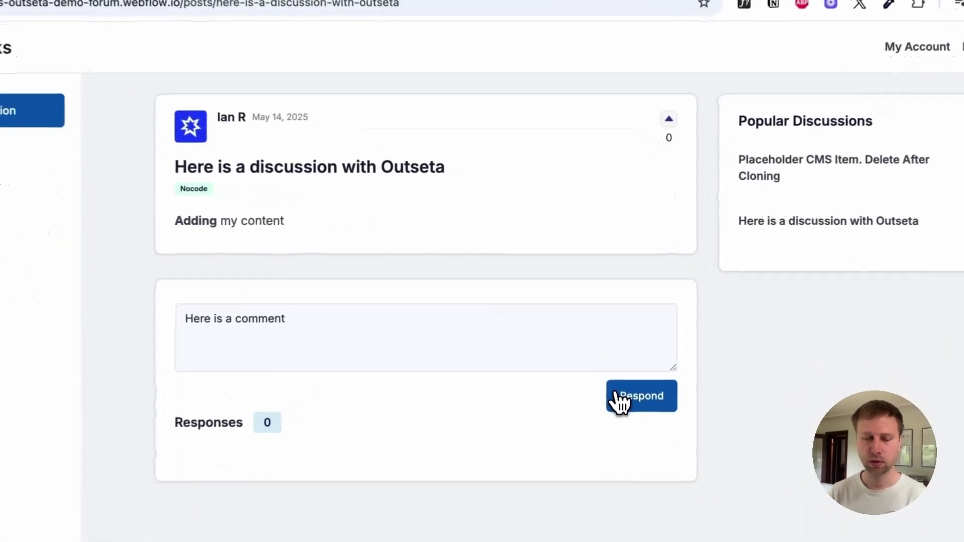
{"action": "left_click", "coordinate": [602, 346]}
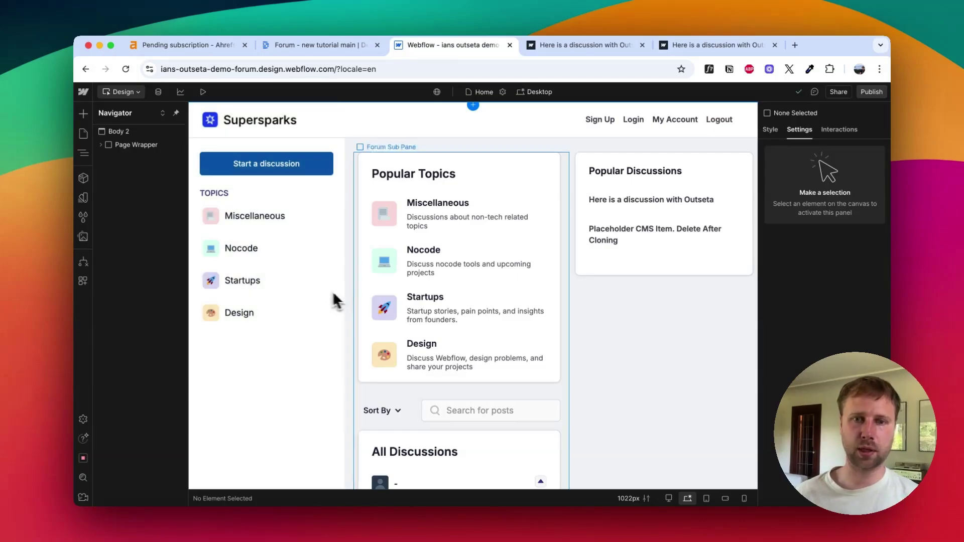
Step: Set the Item Post Title heading's typography colour to the Secondary Grey variable
{"action": "scroll", "coordinate": [461, 326], "scroll_direction": "down", "scroll_amount": 5}
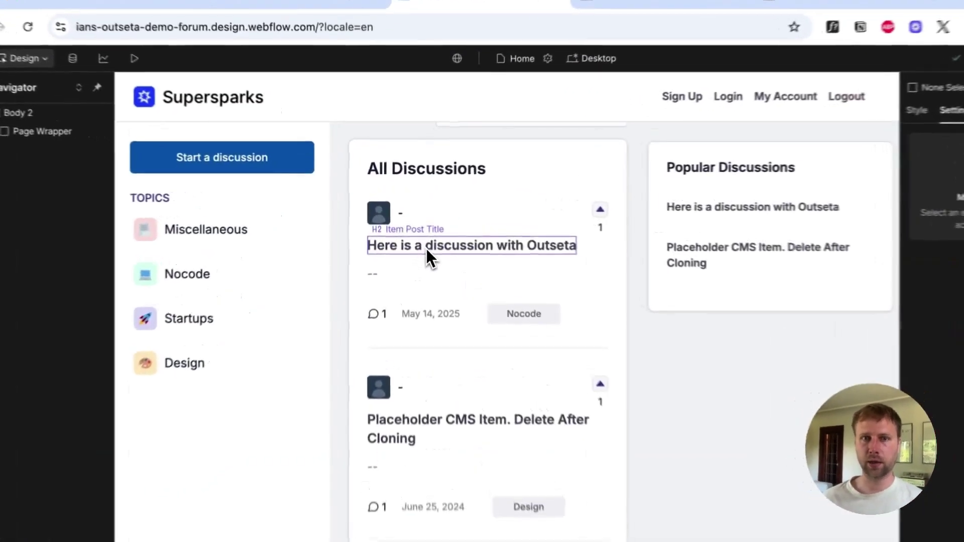
{"action": "left_click", "coordinate": [415, 229]}
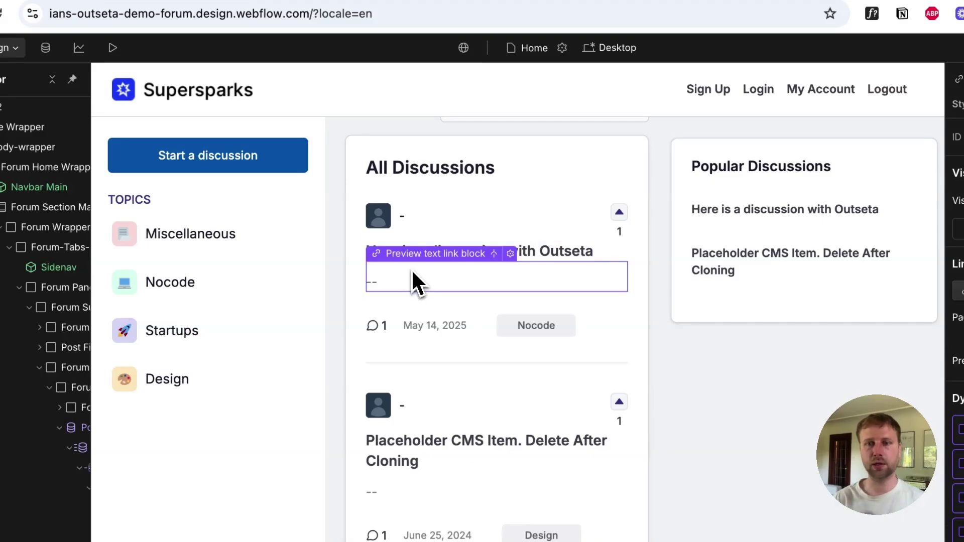
{"action": "left_click", "coordinate": [542, 252]}
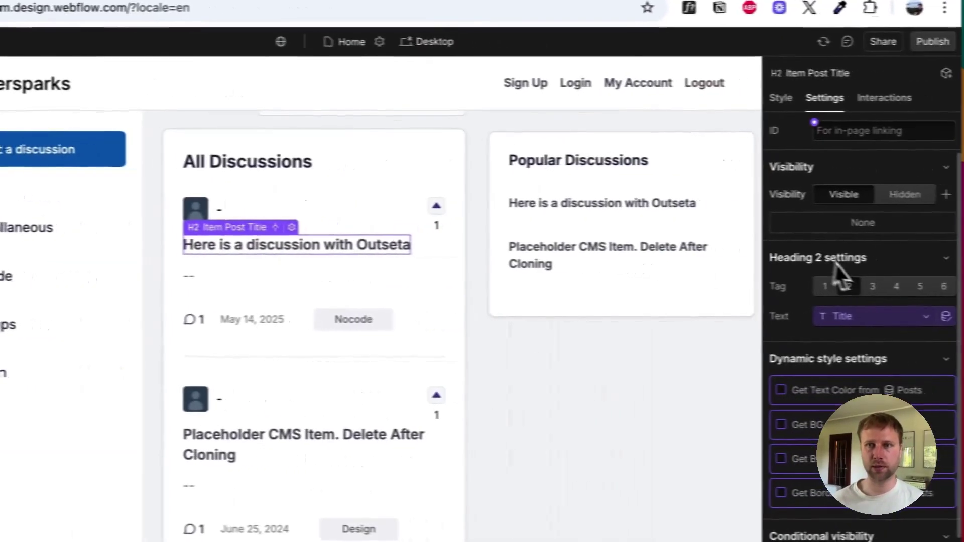
{"action": "left_click", "coordinate": [746, 105]}
{"action": "scroll", "coordinate": [818, 397], "scroll_direction": "down", "scroll_amount": 5}
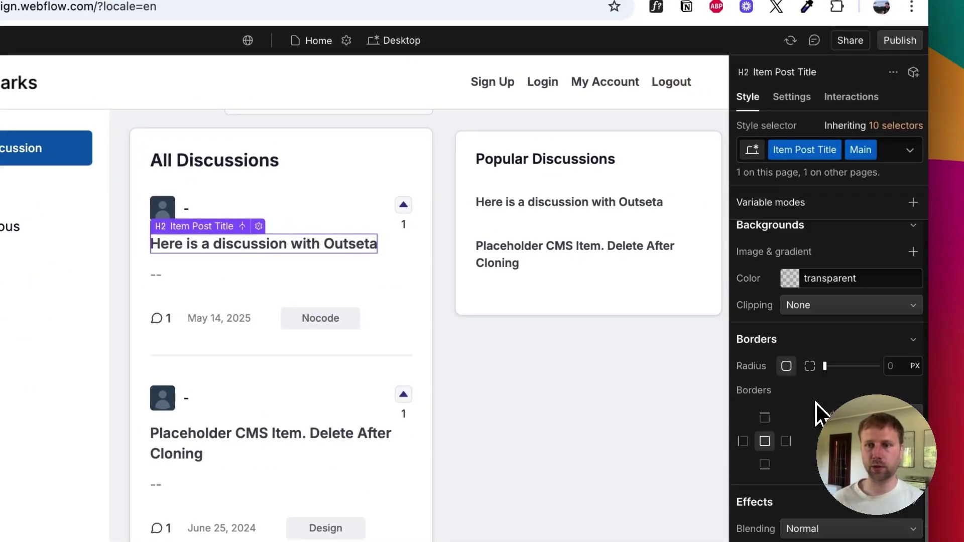
{"action": "scroll", "coordinate": [815, 359], "scroll_direction": "up", "scroll_amount": 3}
{"action": "left_click", "coordinate": [823, 363]}
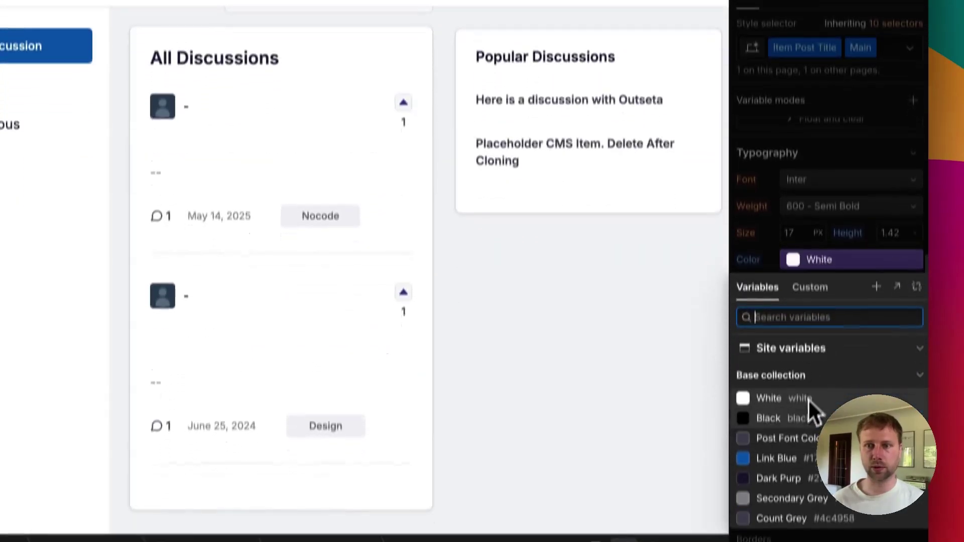
{"action": "left_click", "coordinate": [796, 469]}
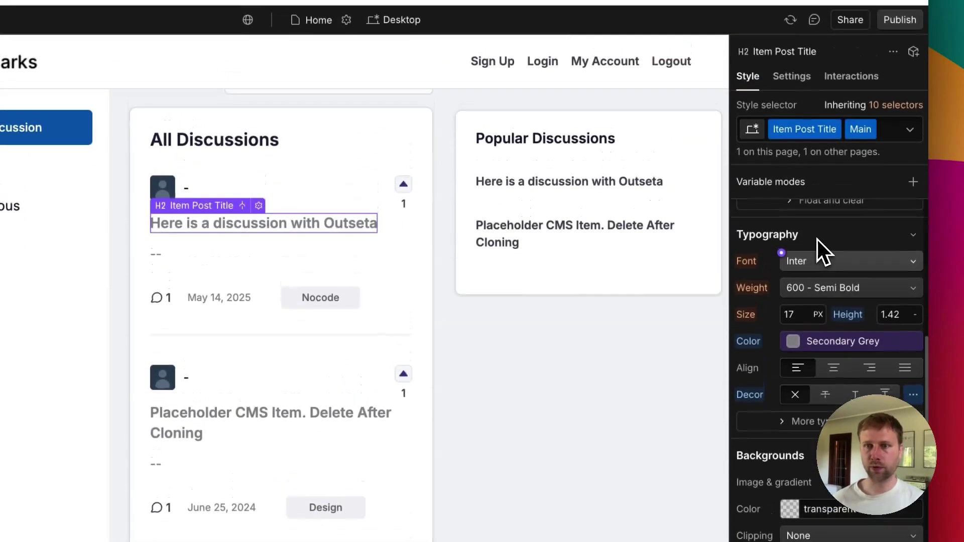
Step: Select the upvote arrow image and open the site's Pages list
{"action": "left_click", "coordinate": [751, 126]}
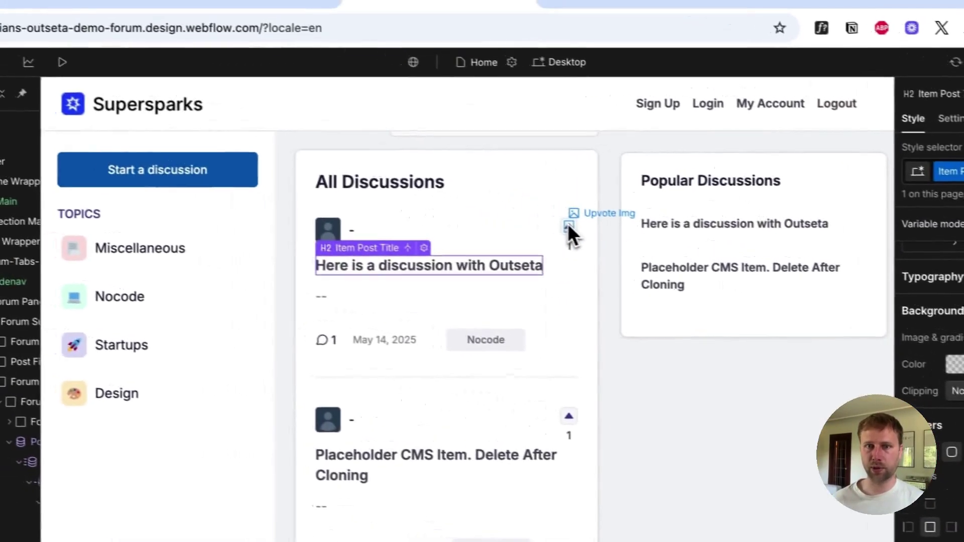
{"action": "left_click", "coordinate": [403, 192]}
{"action": "left_click", "coordinate": [666, 217]}
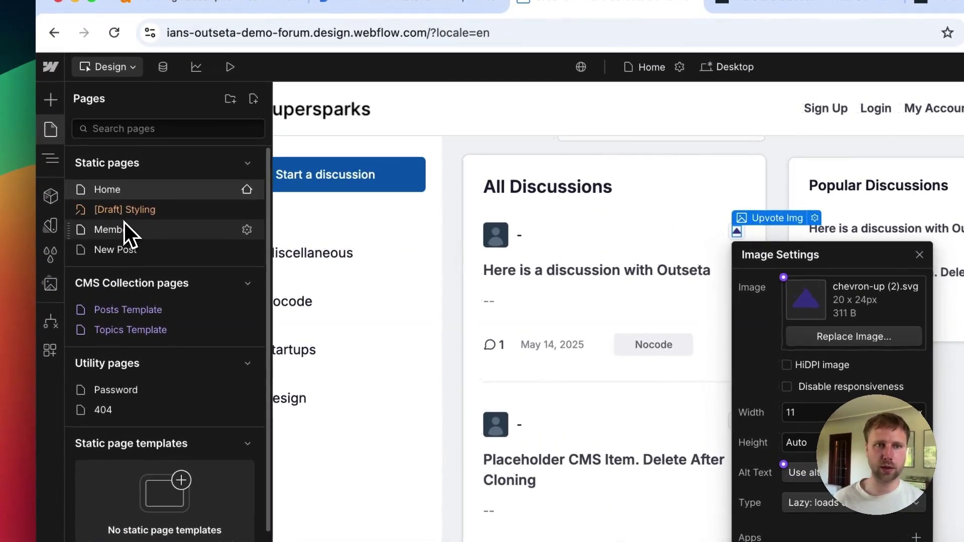
Step: Browse the Member, New Post and Topics Template pages, checking the New Post name field wrapper
{"action": "left_click", "coordinate": [121, 230]}
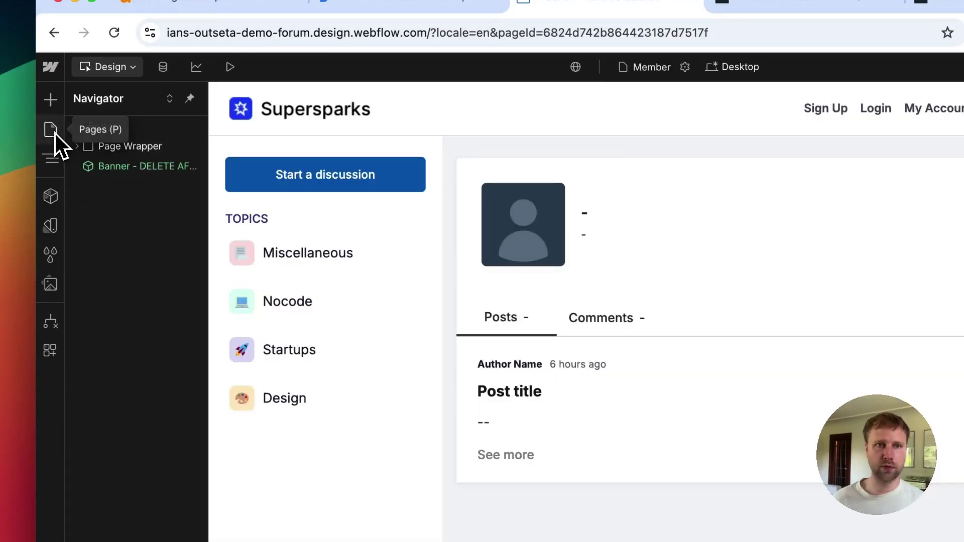
{"action": "left_click", "coordinate": [51, 130]}
{"action": "left_click", "coordinate": [121, 250]}
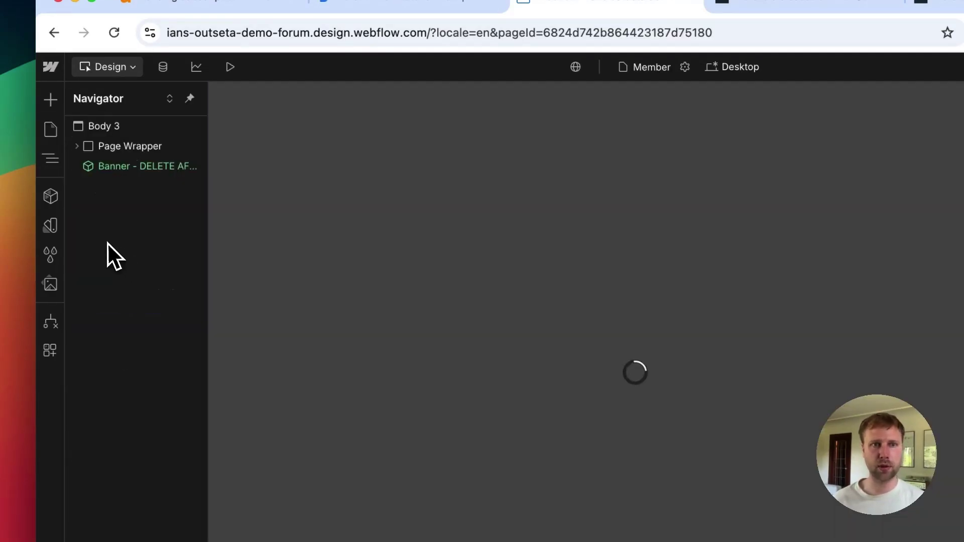
{"action": "left_click", "coordinate": [50, 129]}
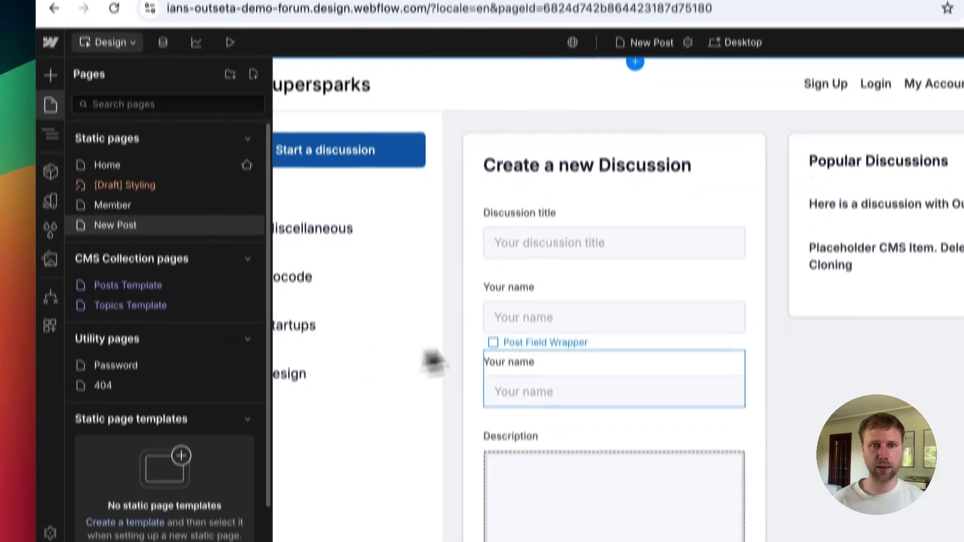
{"action": "left_click", "coordinate": [521, 385]}
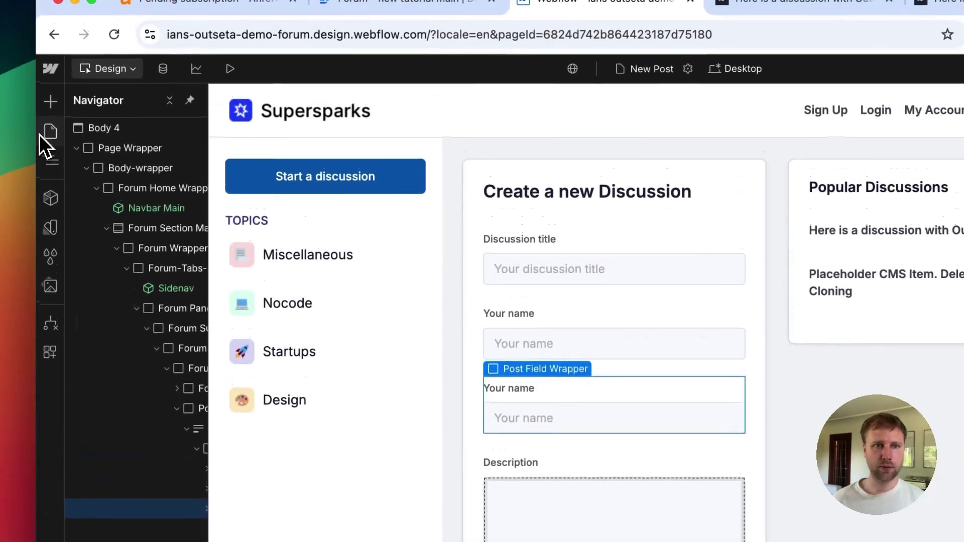
{"action": "left_click", "coordinate": [50, 101]}
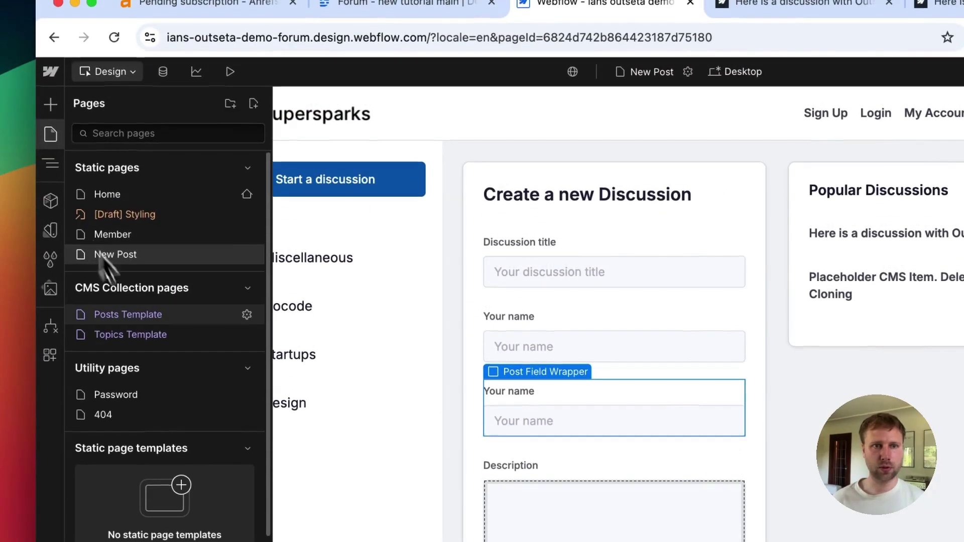
{"action": "left_click", "coordinate": [117, 335]}
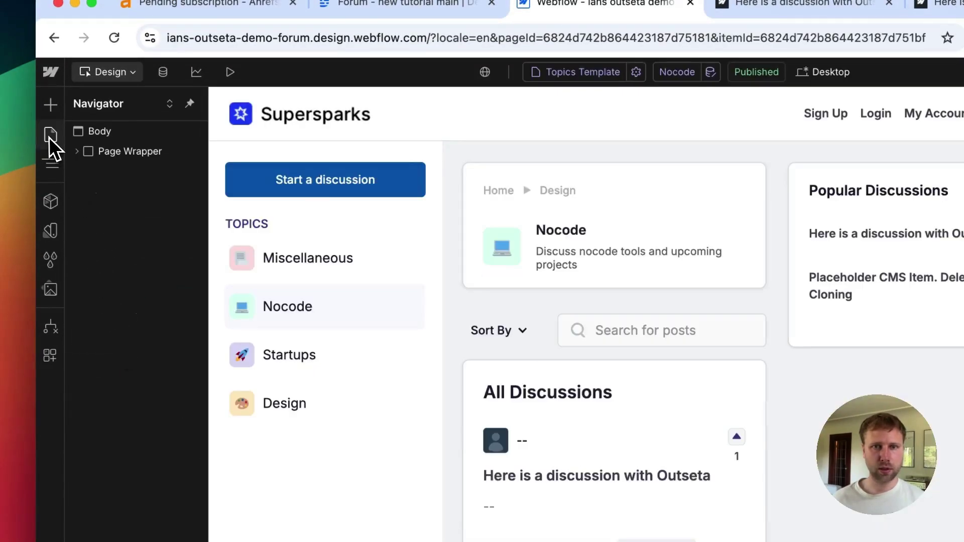
Step: Open the Posts Template for 'Here is a discussion with Outseta' and select its title heading
{"action": "left_click", "coordinate": [51, 136]}
{"action": "left_click", "coordinate": [130, 315]}
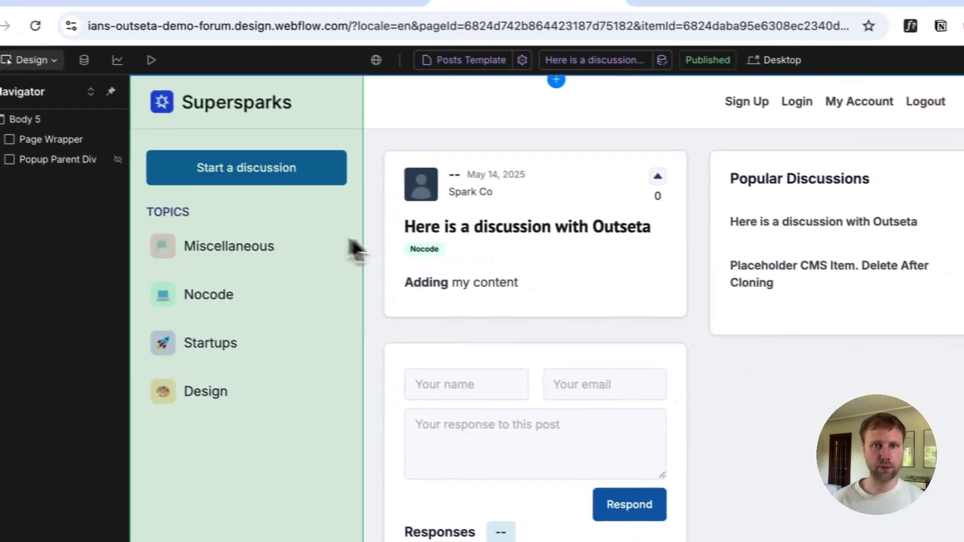
{"action": "left_click", "coordinate": [442, 230]}
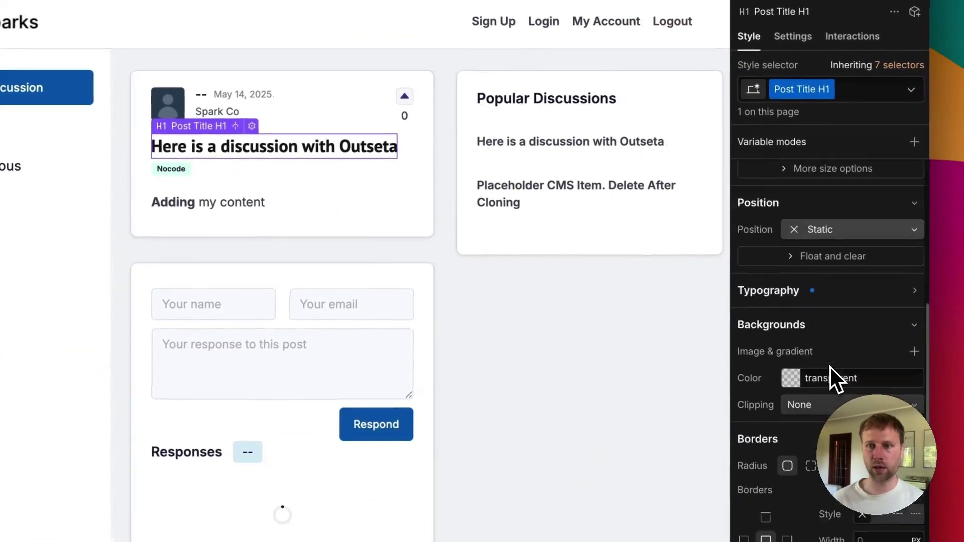
{"action": "scroll", "coordinate": [830, 366], "scroll_direction": "down", "scroll_amount": 5}
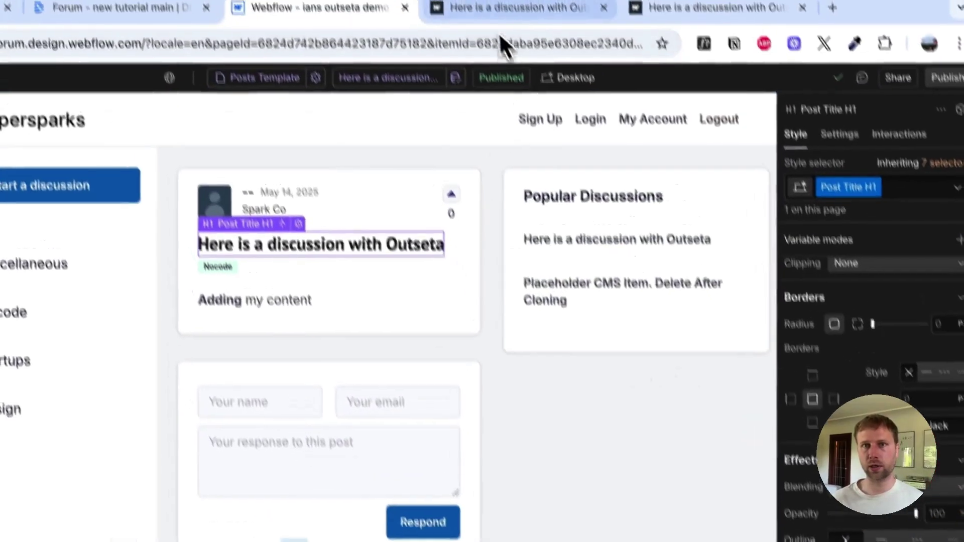
{"action": "left_click", "coordinate": [502, 43]}
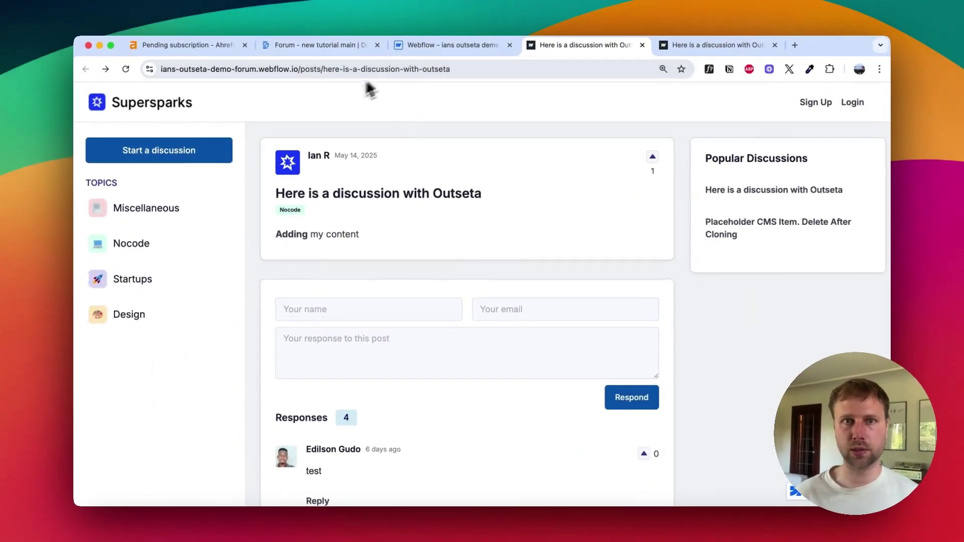
{"action": "left_click", "coordinate": [425, 47]}
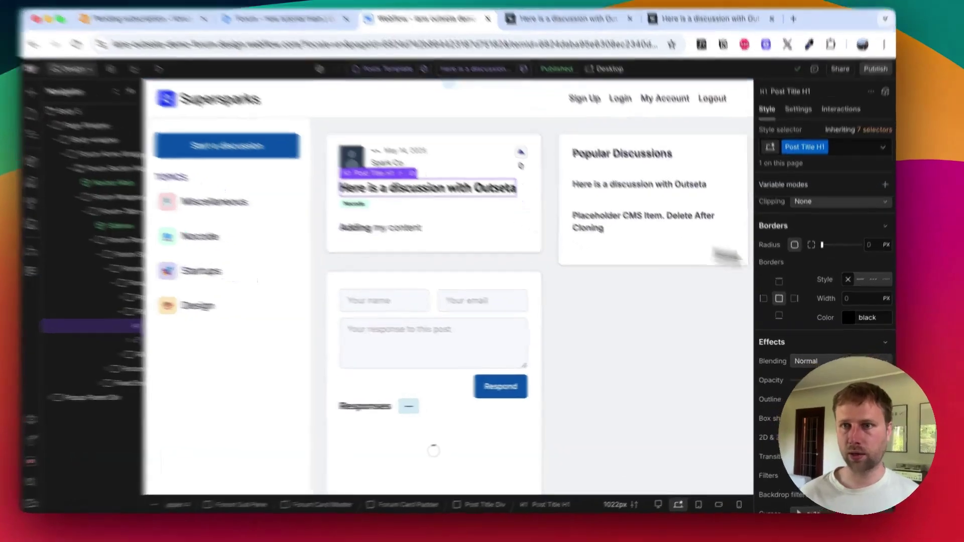
{"action": "scroll", "coordinate": [839, 280], "scroll_direction": "up", "scroll_amount": 5}
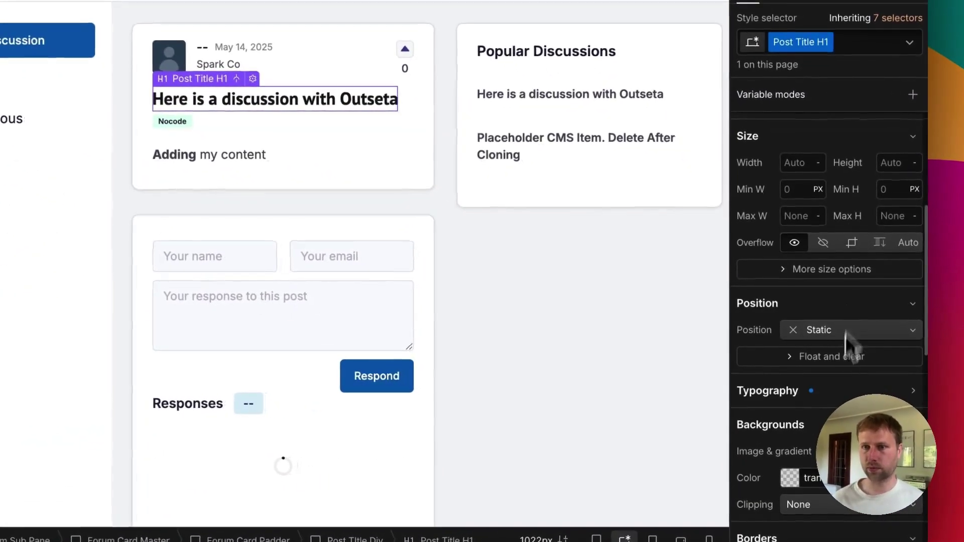
{"action": "left_click", "coordinate": [824, 394]}
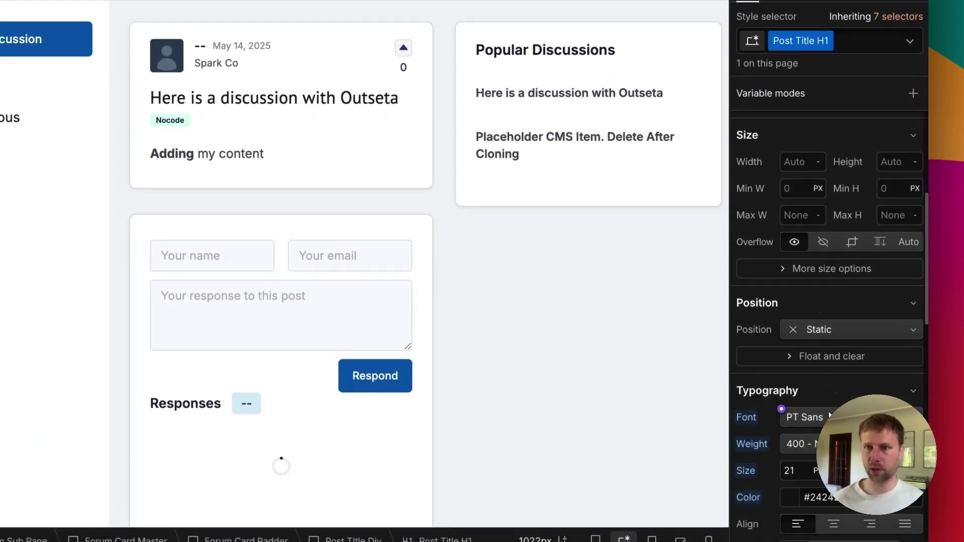
{"action": "left_click", "coordinate": [830, 417]}
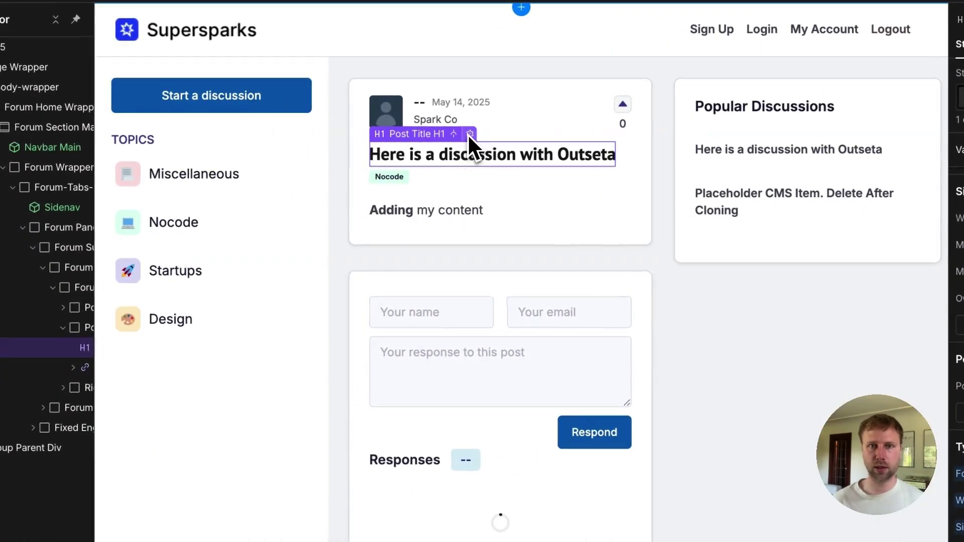
Step: Select the Respond button and locate its custom attribute in the Settings panel
{"action": "scroll", "coordinate": [443, 262], "scroll_direction": "down", "scroll_amount": 3}
{"action": "left_click", "coordinate": [491, 282]}
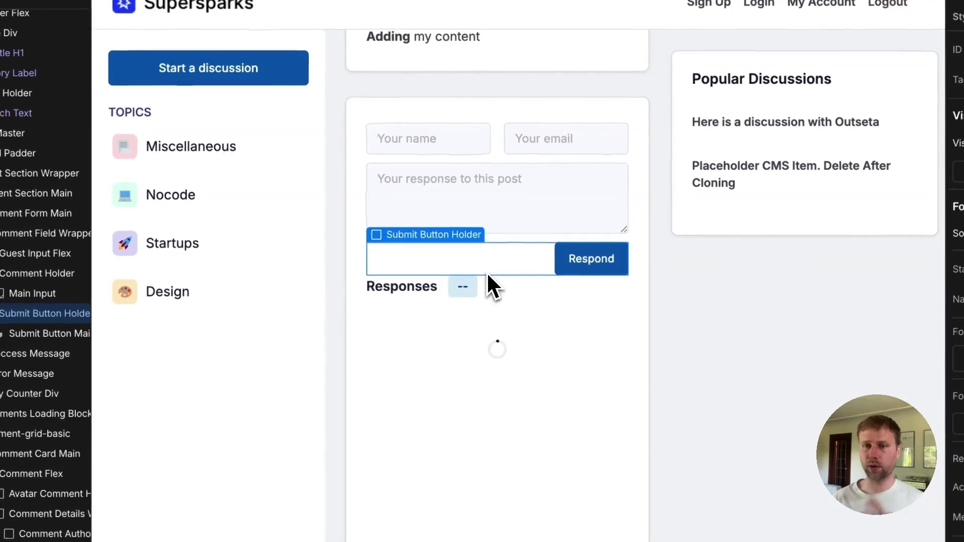
{"action": "left_click", "coordinate": [571, 259]}
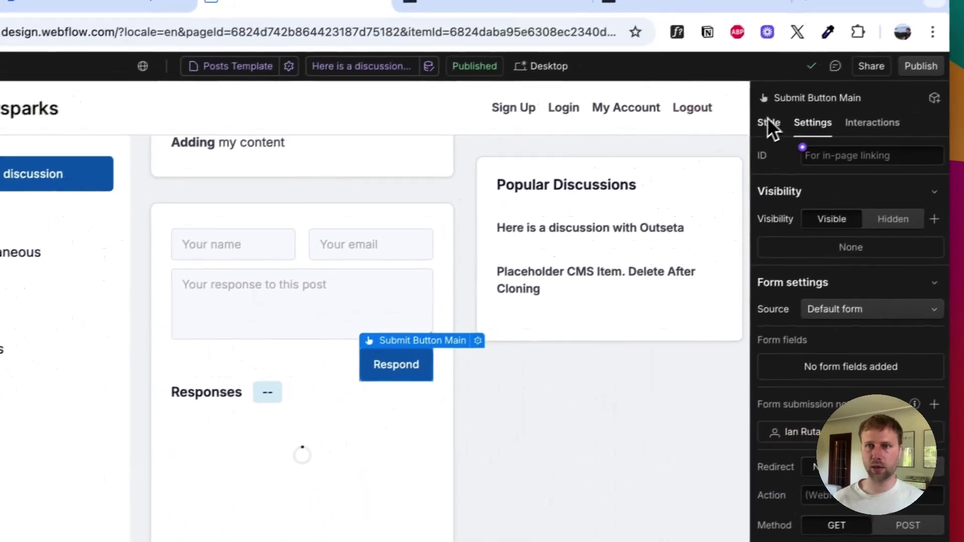
{"action": "left_click", "coordinate": [768, 122]}
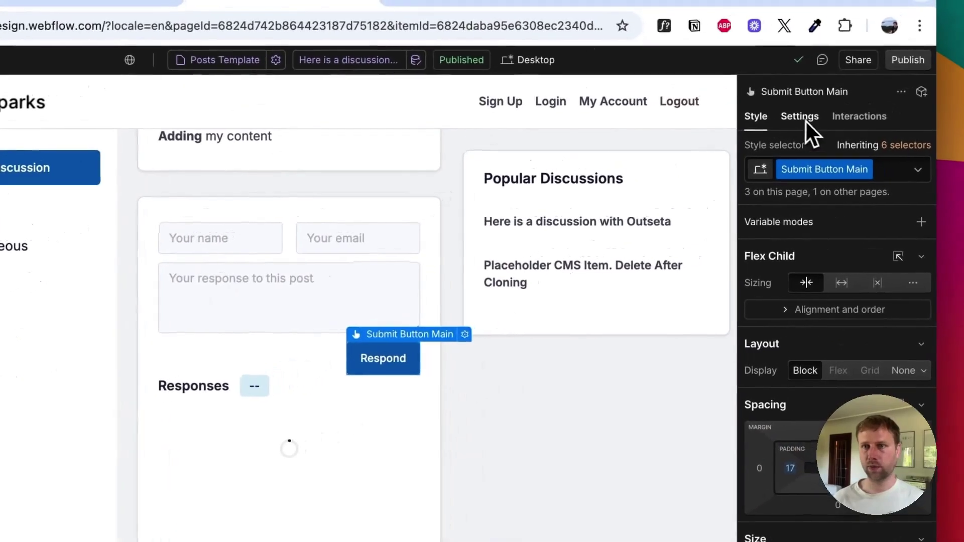
{"action": "left_click", "coordinate": [916, 79]}
{"action": "scroll", "coordinate": [790, 502], "scroll_direction": "down", "scroll_amount": 8}
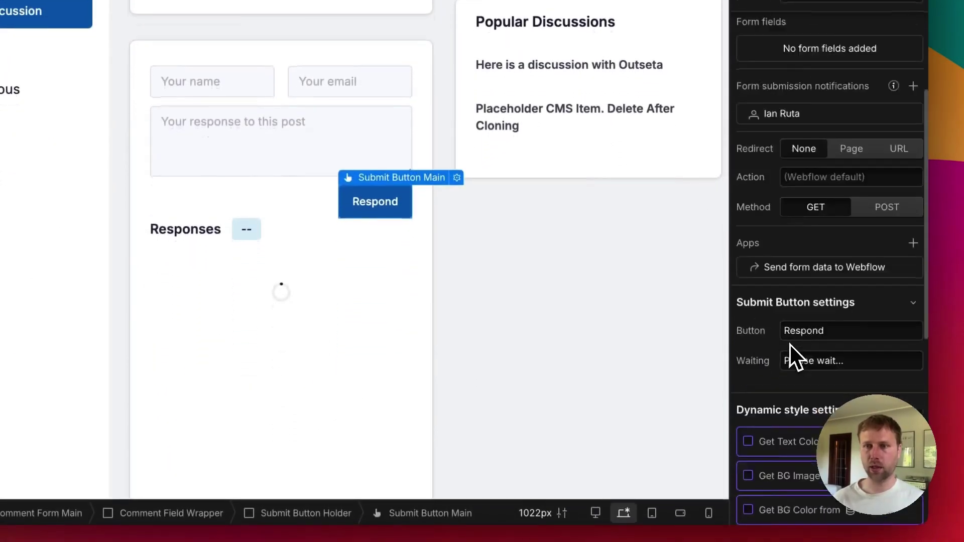
{"action": "scroll", "coordinate": [790, 337], "scroll_direction": "down", "scroll_amount": 3}
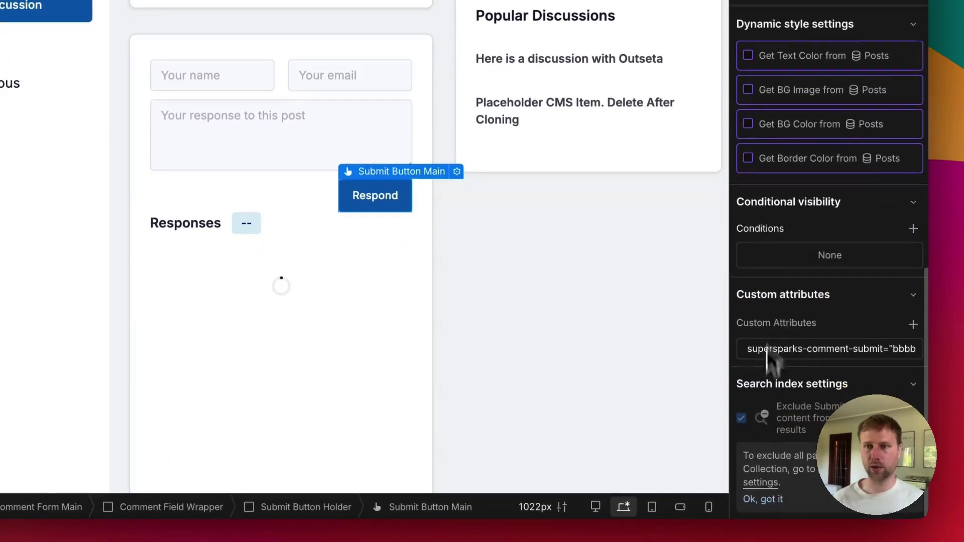
{"action": "left_click", "coordinate": [821, 352]}
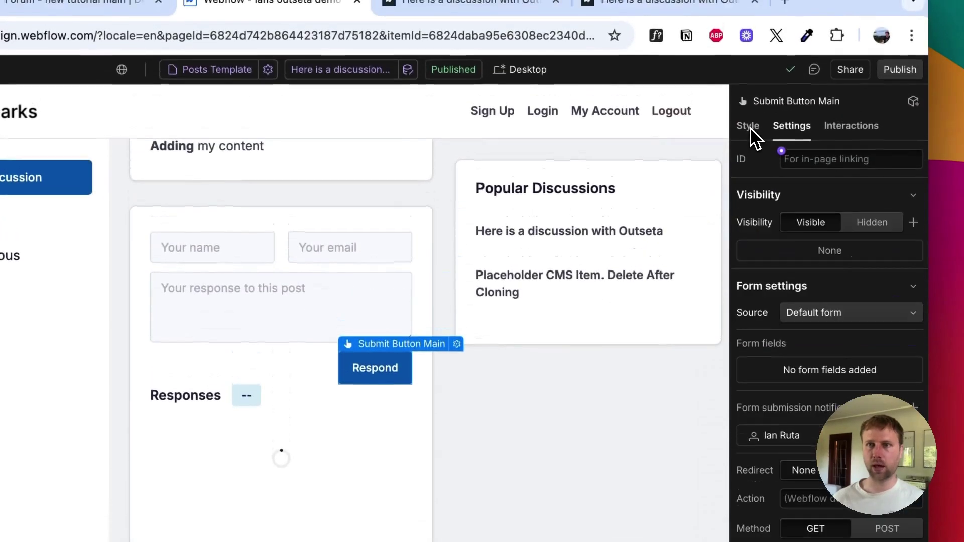
Step: Reopen the attribute showing name supersparks-comment-submit with value bbbbb
{"action": "left_click", "coordinate": [754, 134]}
{"action": "left_click", "coordinate": [776, 135]}
{"action": "scroll", "coordinate": [841, 252], "scroll_direction": "down", "scroll_amount": 8}
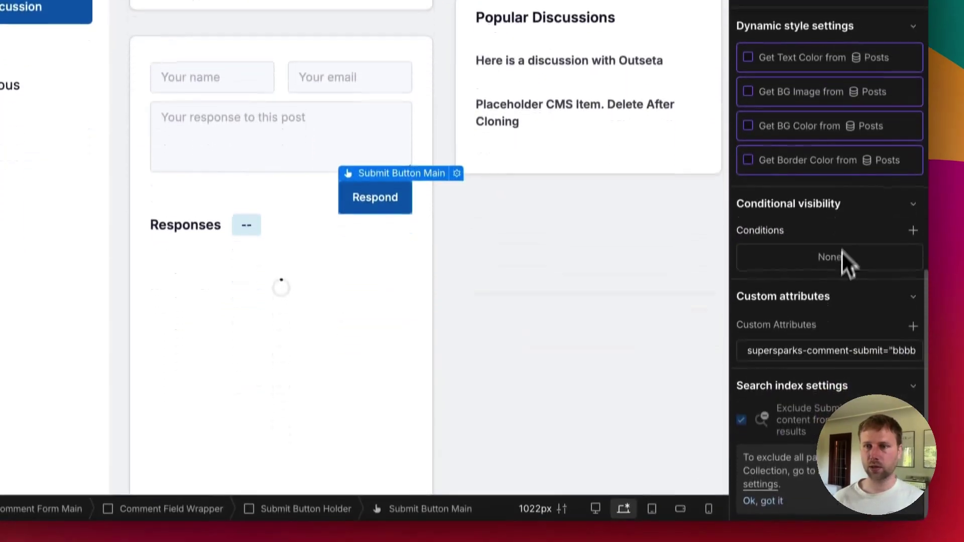
{"action": "left_click", "coordinate": [834, 335]}
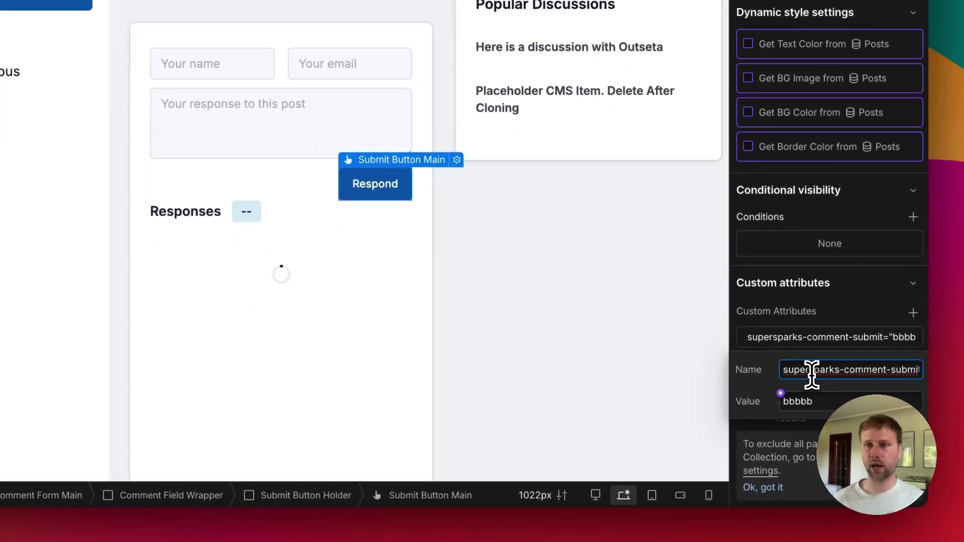
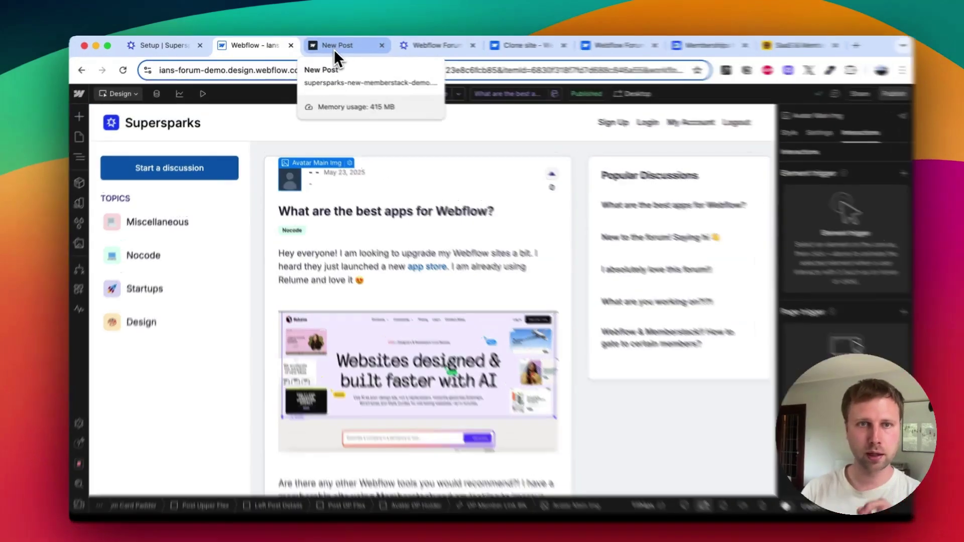
Step: Check the live new-discussion page's logged-in-members-only notice, then switch to the Memberstack site
{"action": "left_click", "coordinate": [331, 46]}
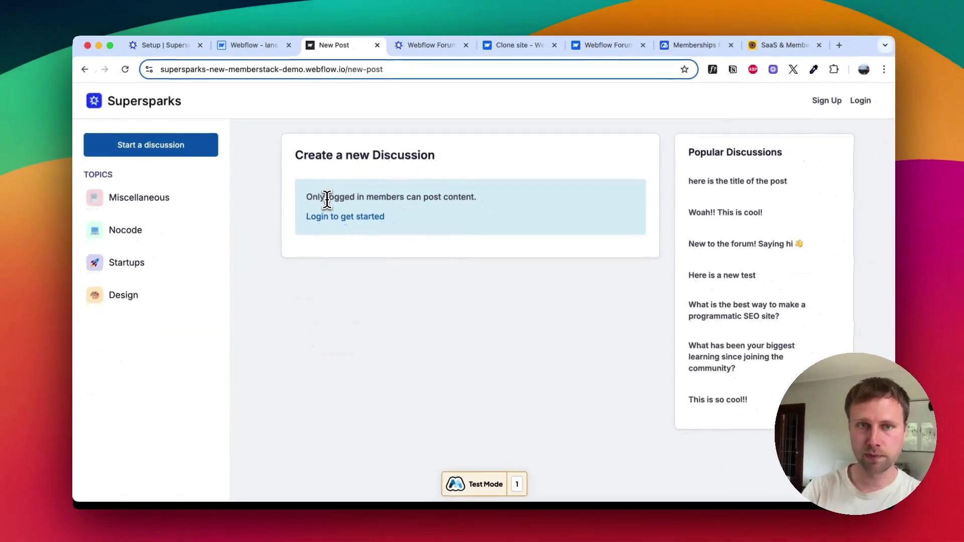
{"action": "scroll", "coordinate": [325, 196], "scroll_direction": "up", "scroll_amount": 5}
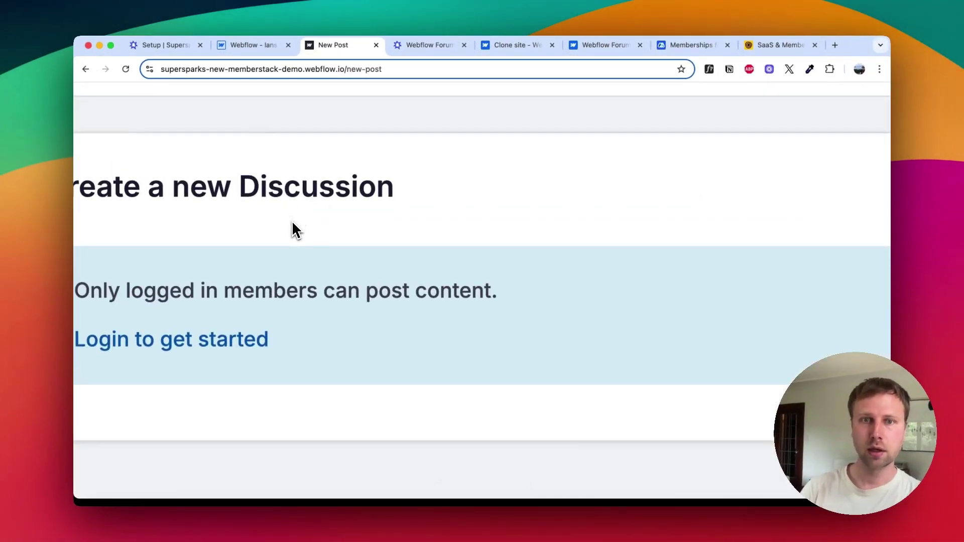
{"action": "scroll", "coordinate": [292, 224], "scroll_direction": "down", "scroll_amount": 5}
{"action": "left_click", "coordinate": [663, 47]}
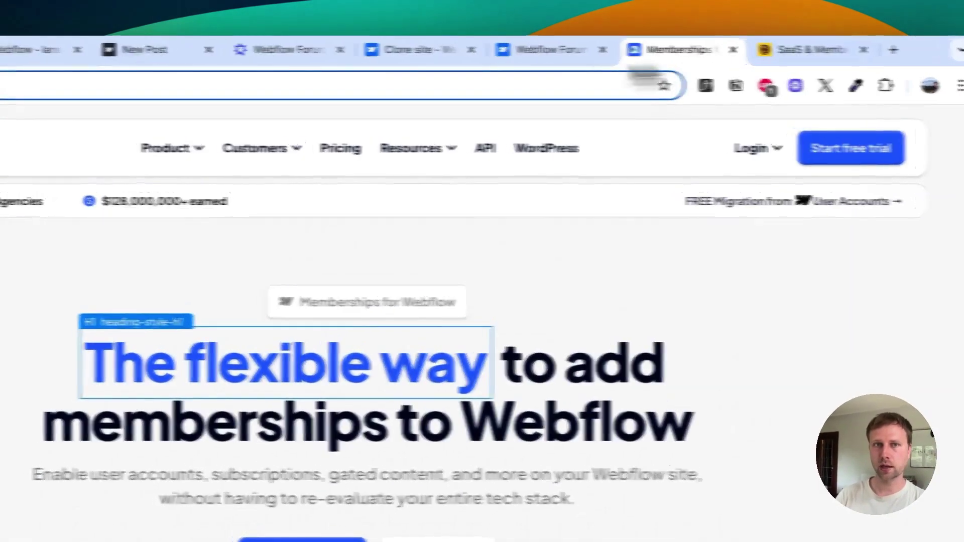
Step: Browse the Outseta, live new-post and Memberstack pages, then return to the Webflow designer
{"action": "left_click", "coordinate": [813, 50]}
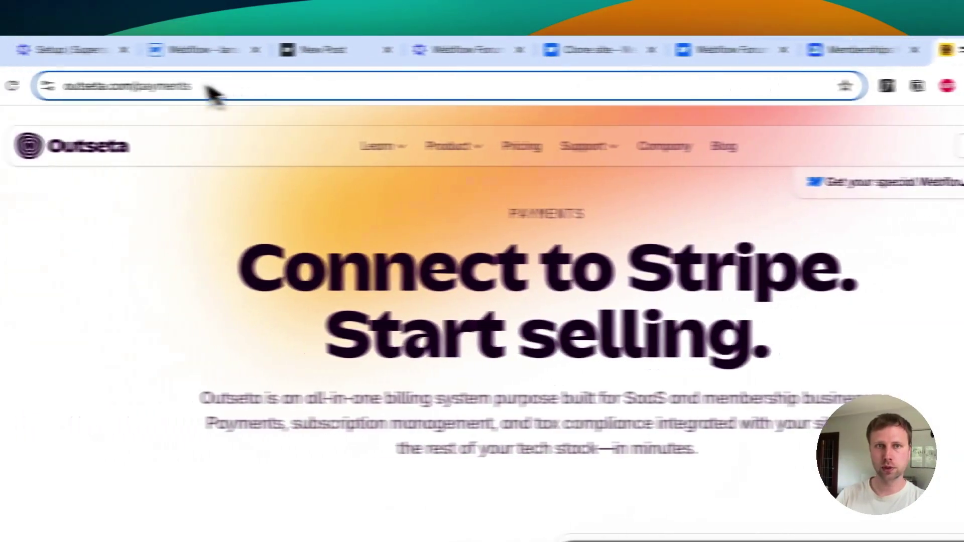
{"action": "left_click", "coordinate": [333, 50]}
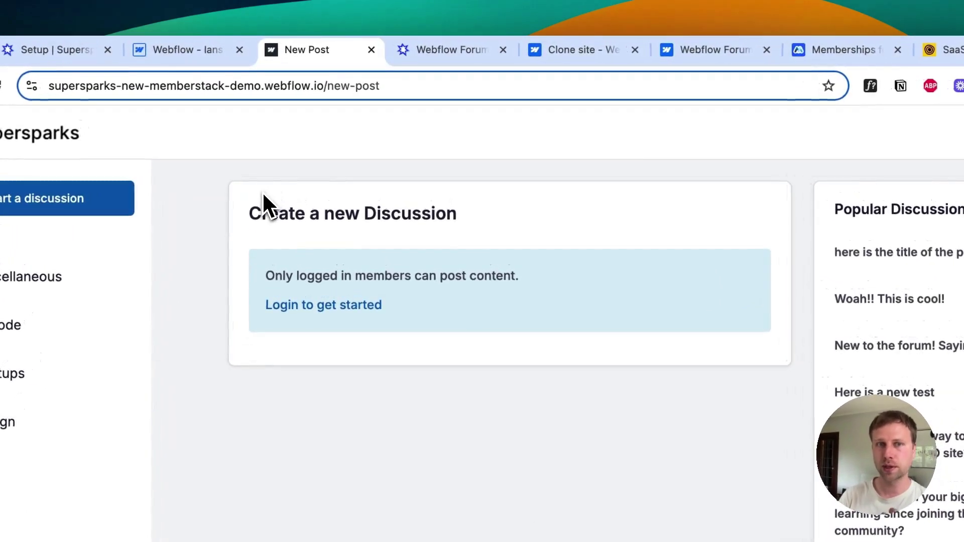
{"action": "left_click", "coordinate": [838, 50]}
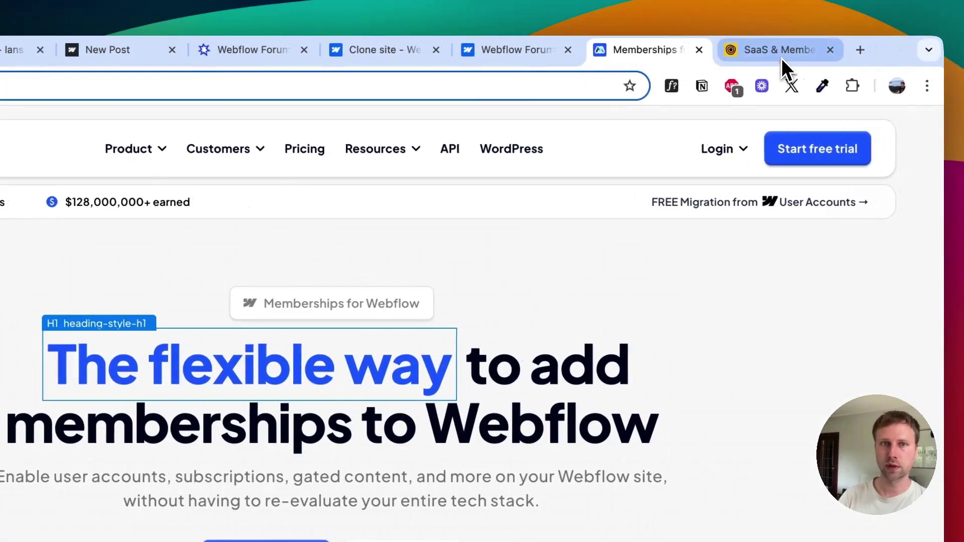
{"action": "left_click", "coordinate": [781, 58]}
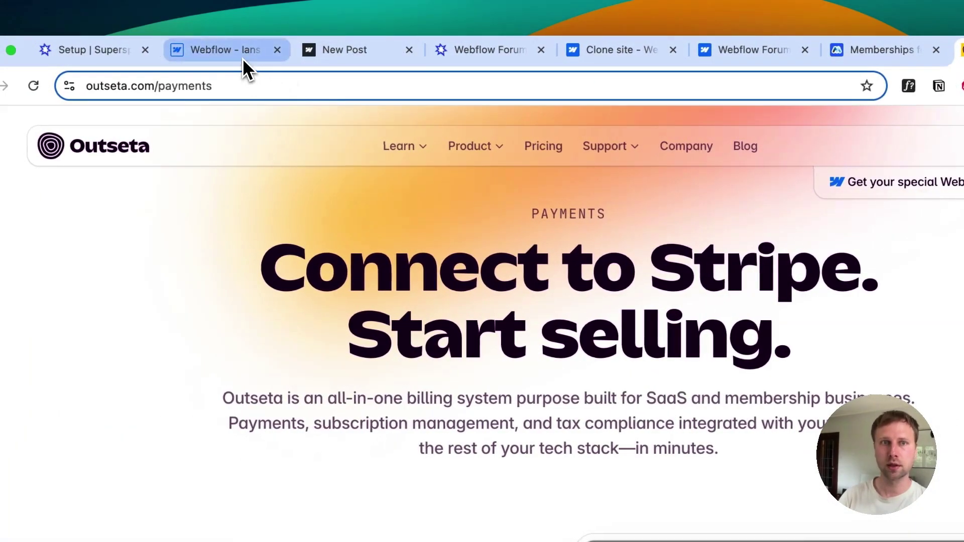
{"action": "left_click", "coordinate": [242, 58]}
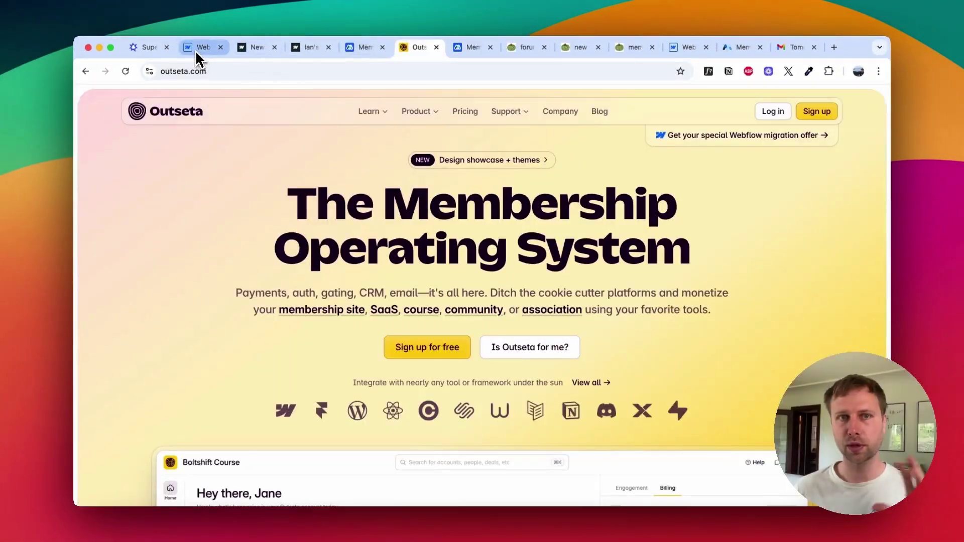
{"action": "left_click", "coordinate": [196, 50]}
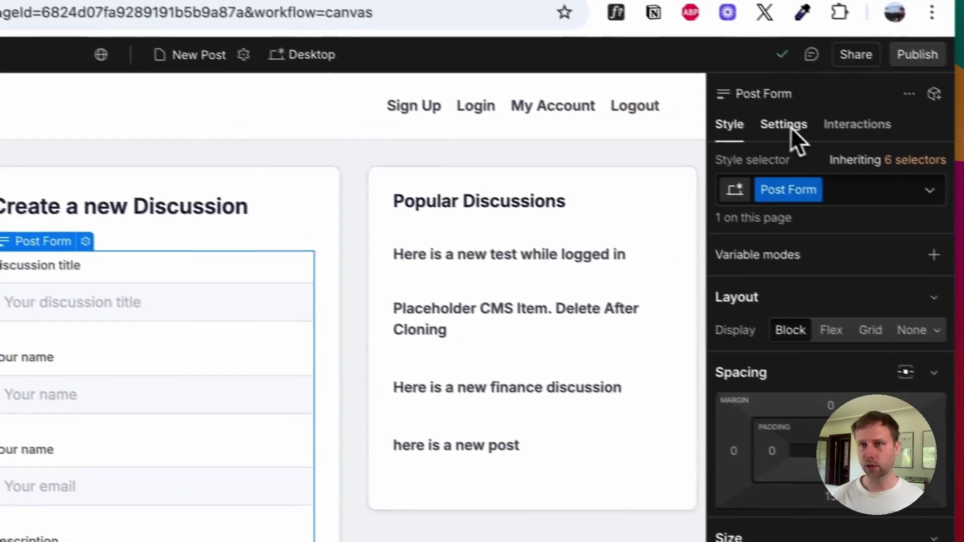
Step: Select the Forum Card Padder that holds the post form
{"action": "left_click", "coordinate": [784, 126]}
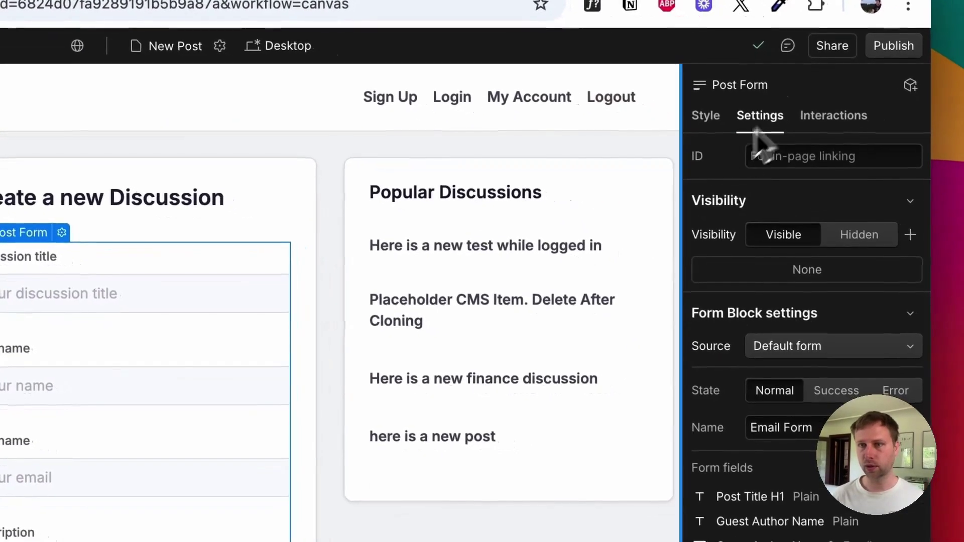
{"action": "scroll", "coordinate": [801, 301], "scroll_direction": "down", "scroll_amount": 7}
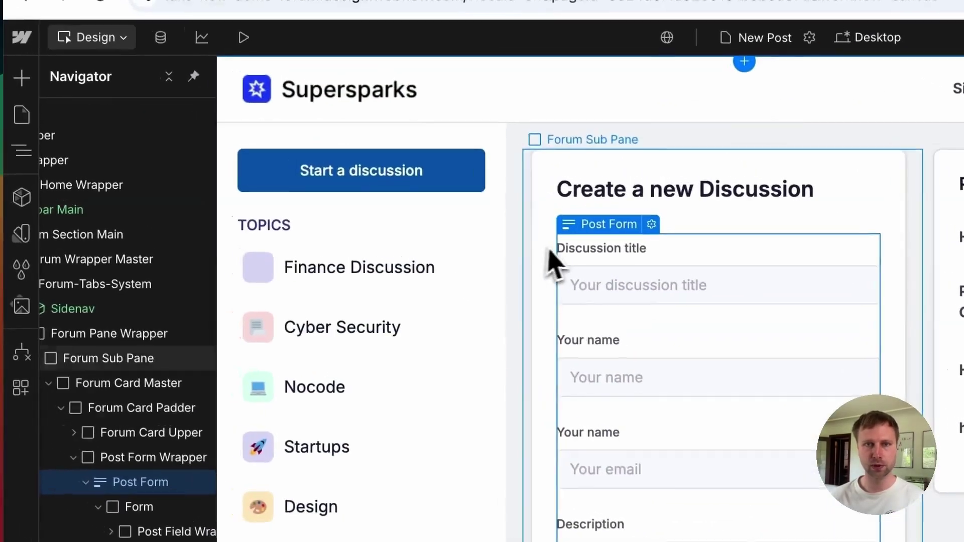
{"action": "left_click", "coordinate": [0, 15]}
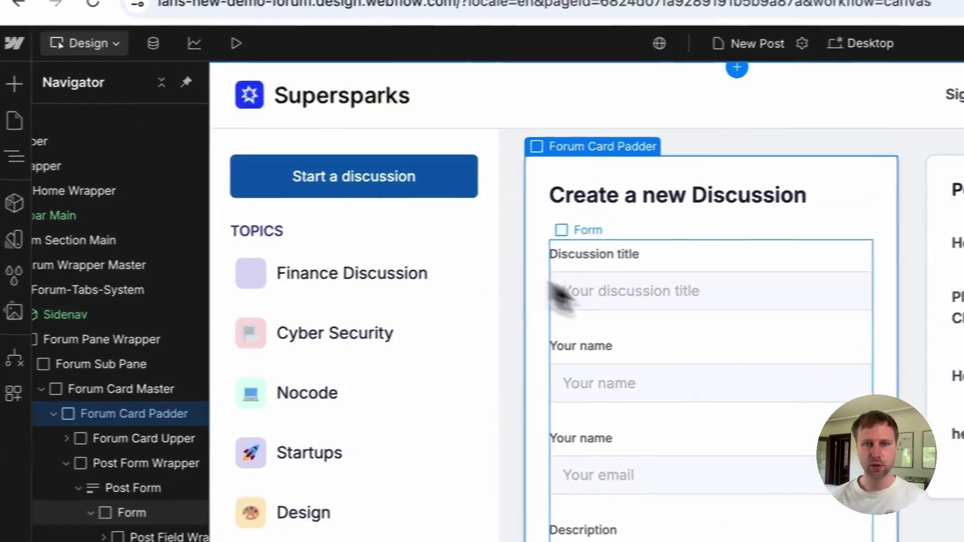
{"action": "scroll", "coordinate": [701, 331], "scroll_direction": "down", "scroll_amount": 5}
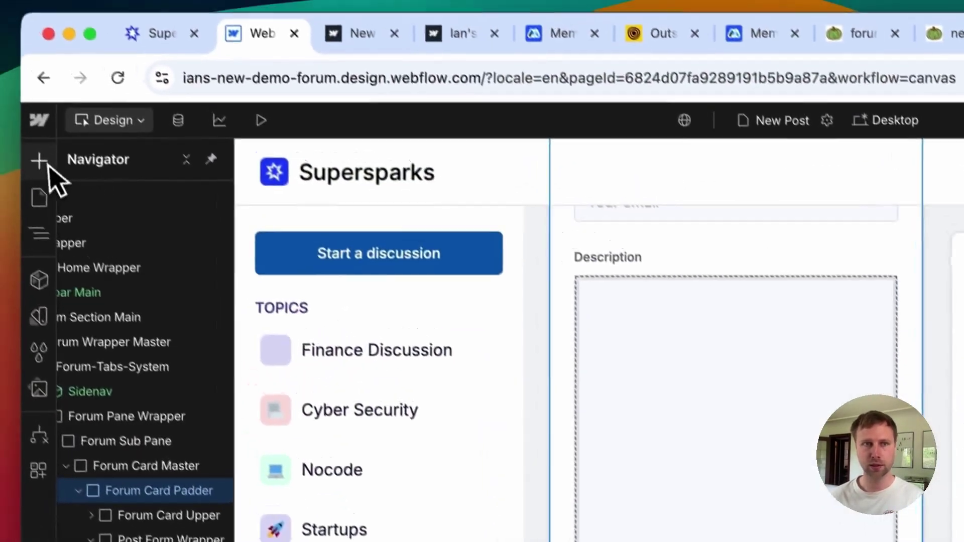
Step: Add a Div Block below Post Discussion and give it a #929292 grey background
{"action": "left_click", "coordinate": [0, 86]}
{"action": "left_click_drag", "start_coordinate": [9, 507], "coordinate": [10, 517]}
{"action": "left_click_drag", "start_coordinate": [92, 365], "coordinate": [95, 369]}
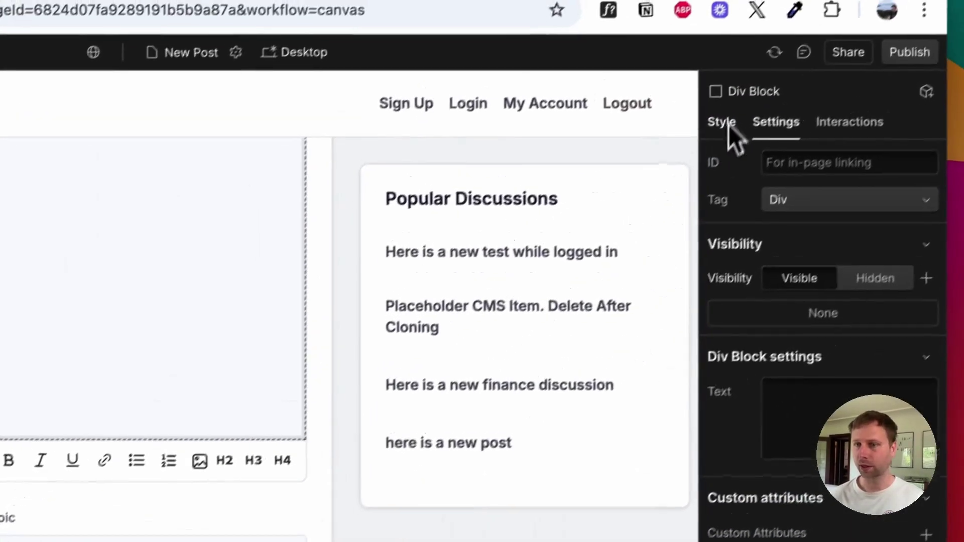
{"action": "left_click", "coordinate": [729, 125]}
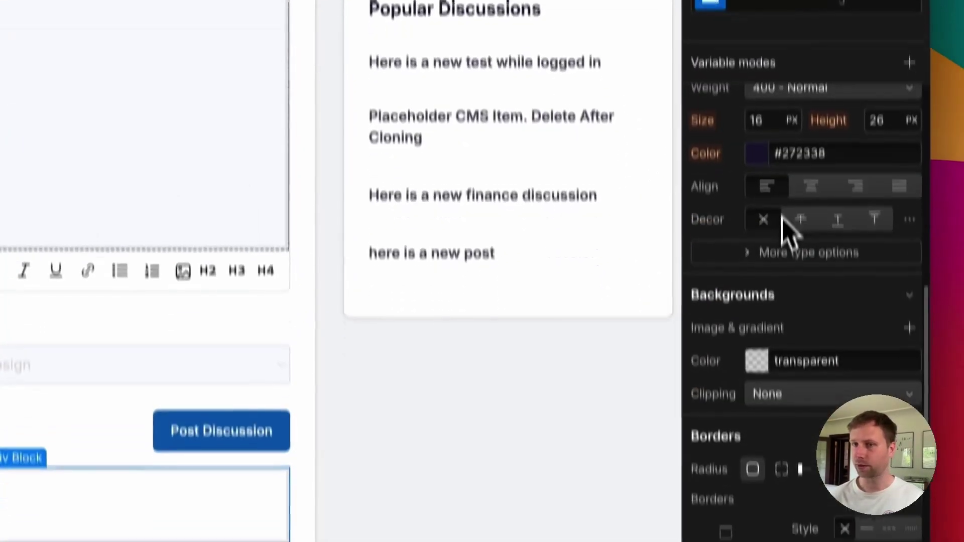
{"action": "left_click", "coordinate": [755, 305]}
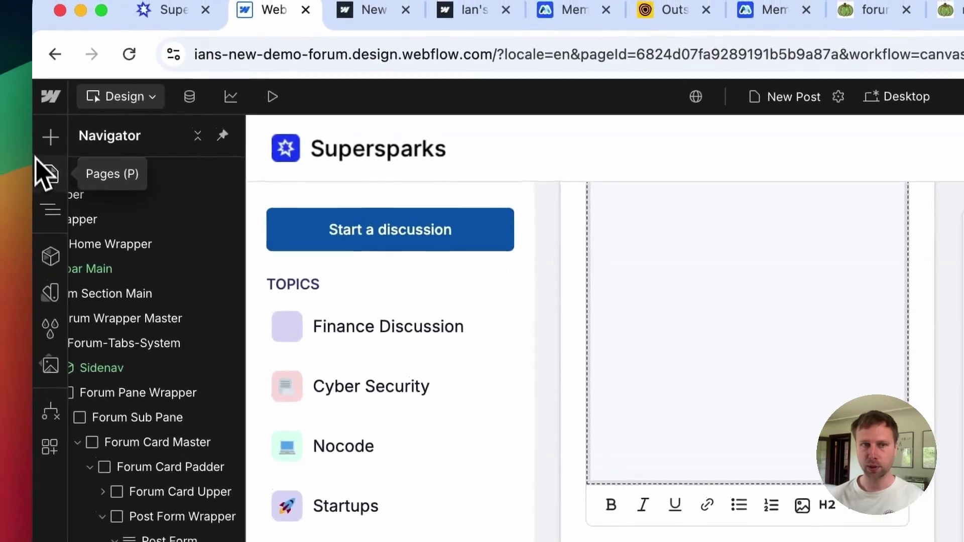
Step: Add a paragraph reading 'Login to get started posting content' inside the grey block
{"action": "left_click", "coordinate": [51, 136]}
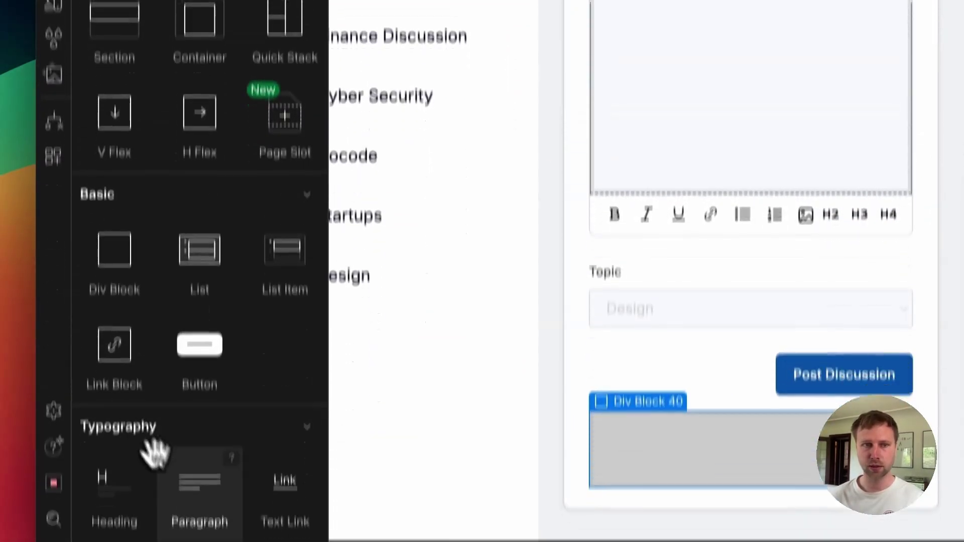
{"action": "left_click_drag", "start_coordinate": [187, 442], "coordinate": [703, 392]}
{"action": "double_click", "coordinate": [675, 402]}
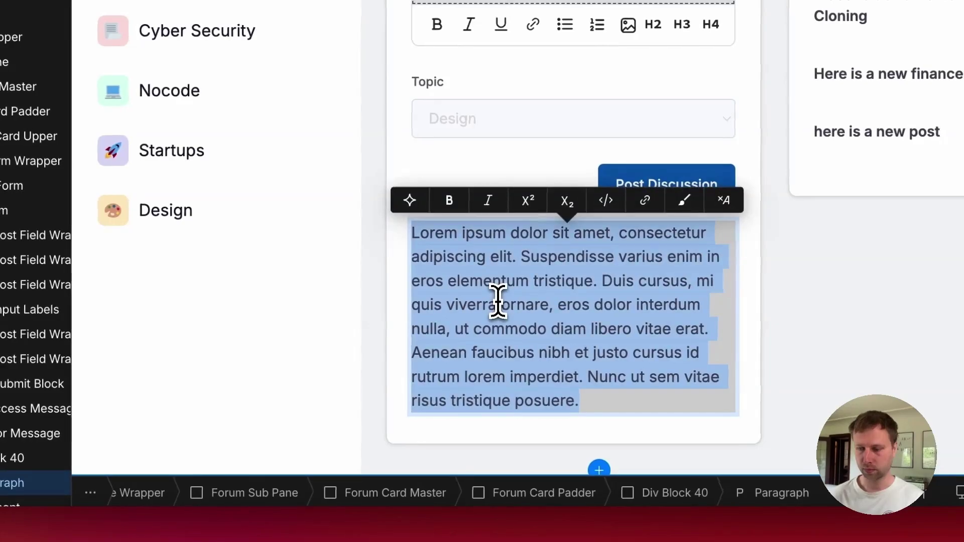
{"action": "type", "text": "Login to get started posting content"}
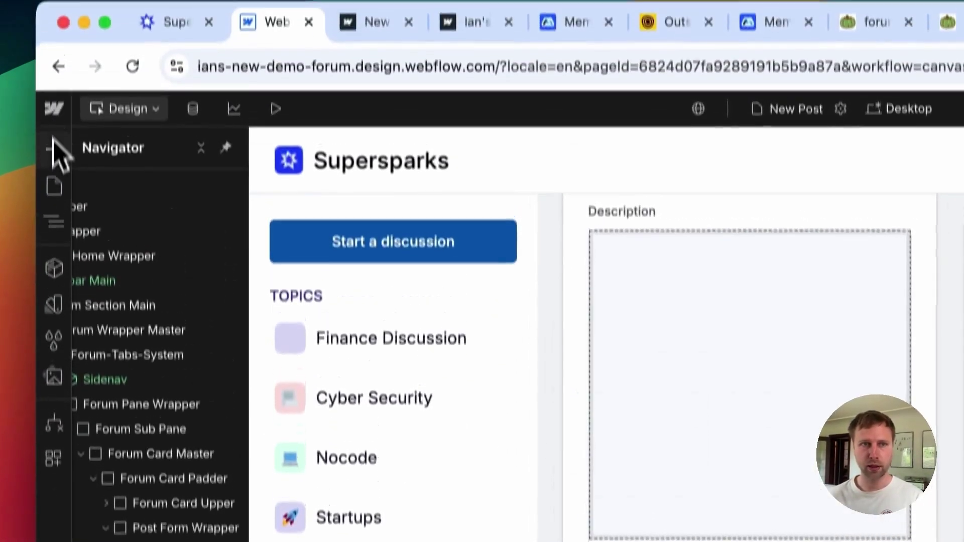
Step: Add a Text Link under the message pointing to the Login page
{"action": "left_click", "coordinate": [53, 146]}
{"action": "scroll", "coordinate": [128, 477], "scroll_direction": "down", "scroll_amount": 5}
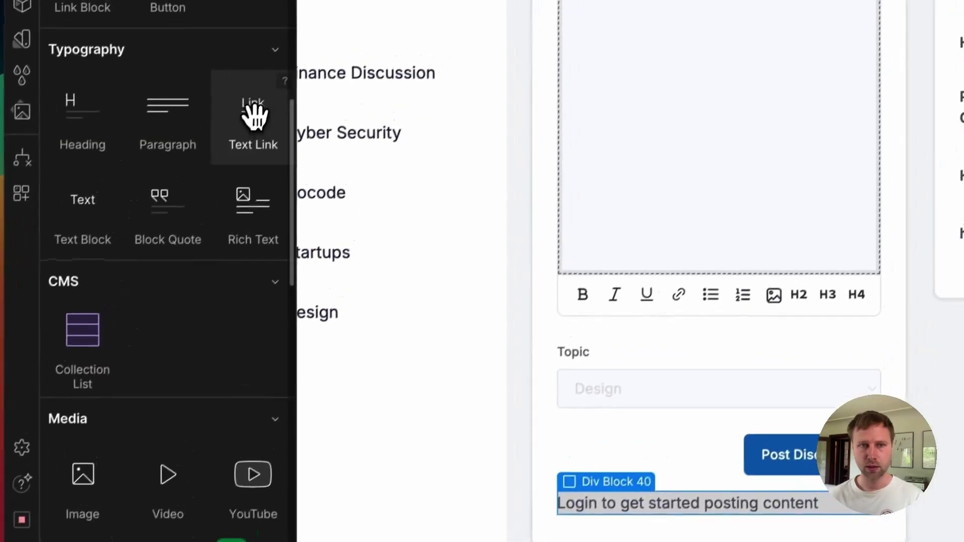
{"action": "left_click", "coordinate": [253, 115]}
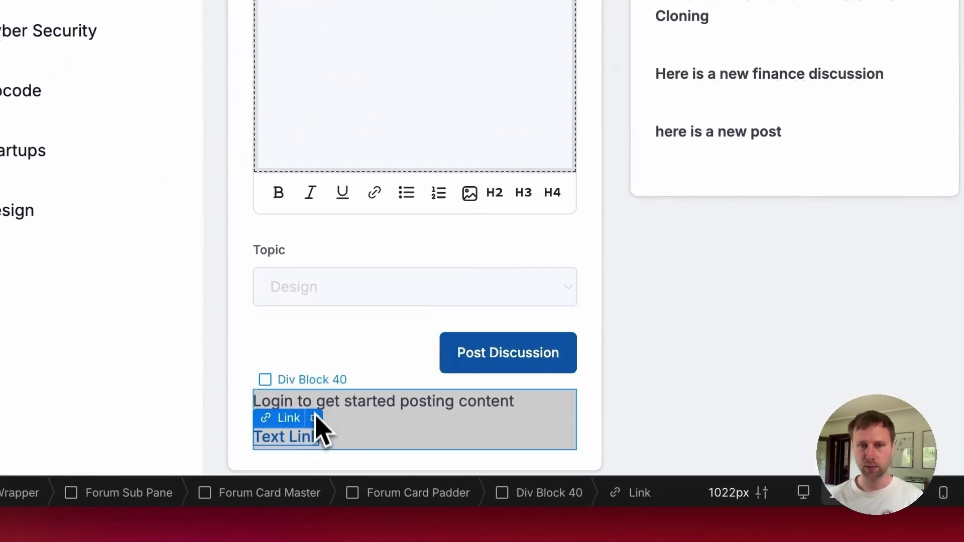
{"action": "left_click", "coordinate": [314, 418]}
{"action": "left_click", "coordinate": [360, 312]}
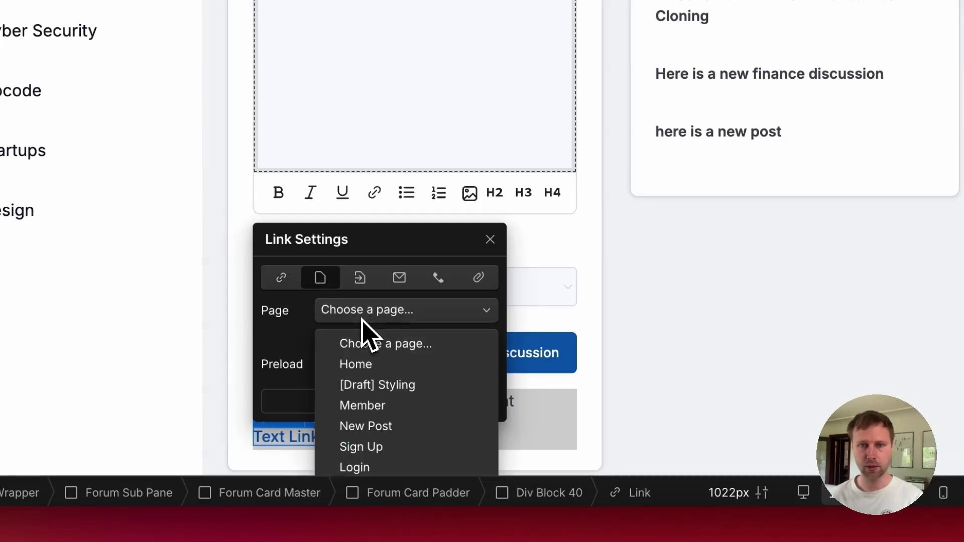
{"action": "left_click", "coordinate": [355, 466]}
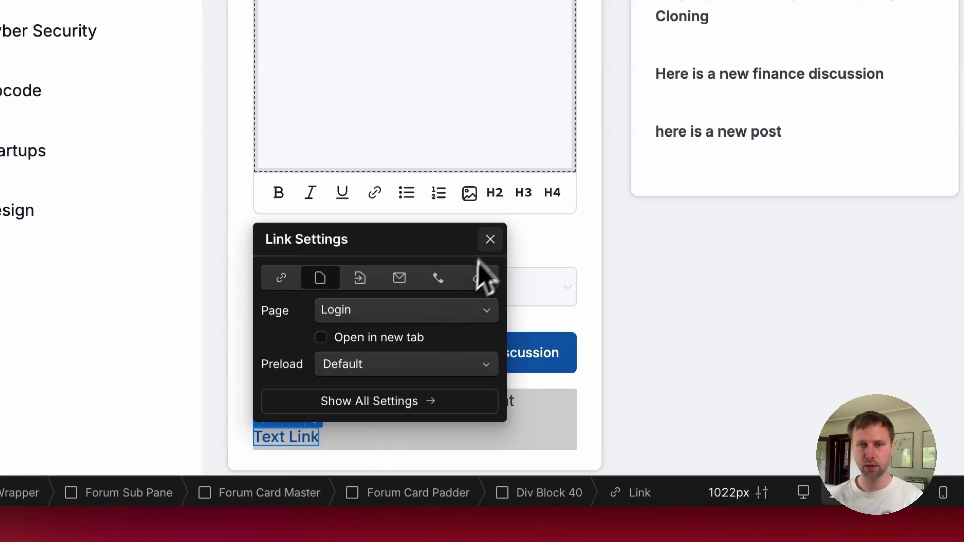
{"action": "left_click", "coordinate": [490, 239]}
Step: Give the grey block 20 px padding on all sides
{"action": "left_click", "coordinate": [557, 435]}
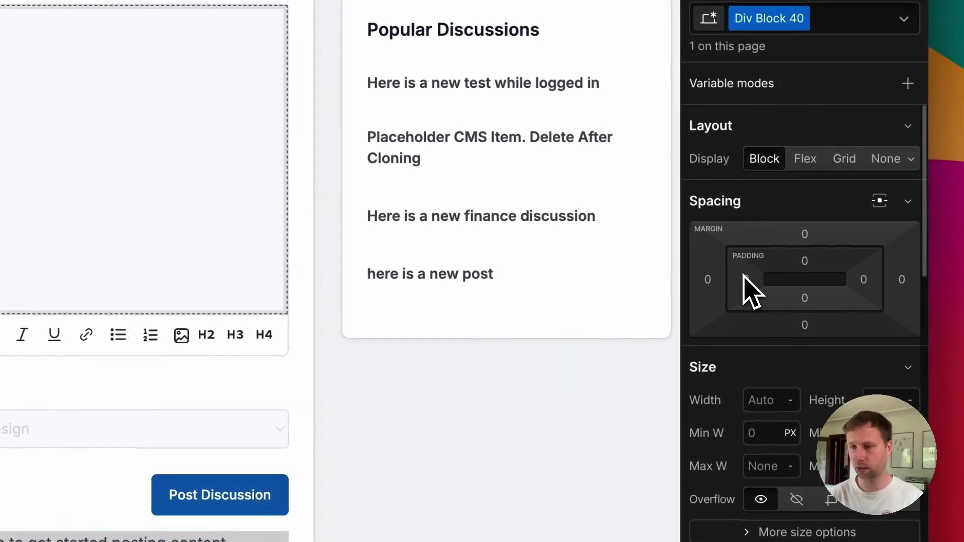
{"action": "left_click", "coordinate": [743, 277]}
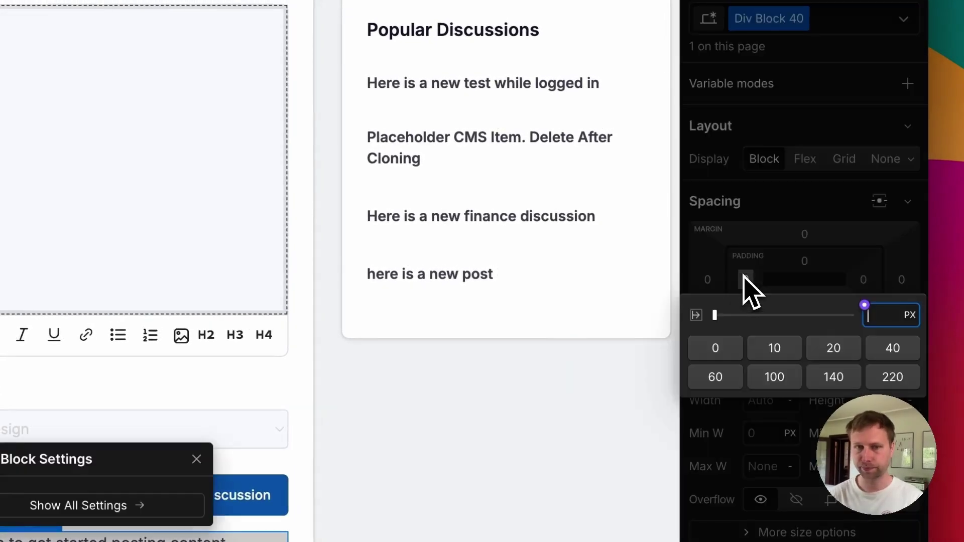
{"action": "left_click", "coordinate": [803, 298]}
{"action": "type", "text": "20"}
{"action": "key", "text": "Return"}
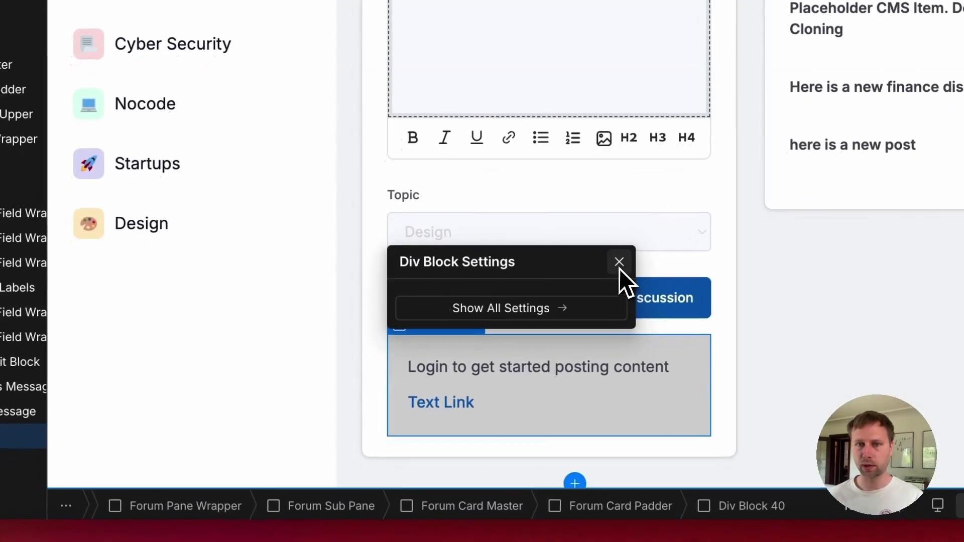
{"action": "left_click", "coordinate": [588, 298]}
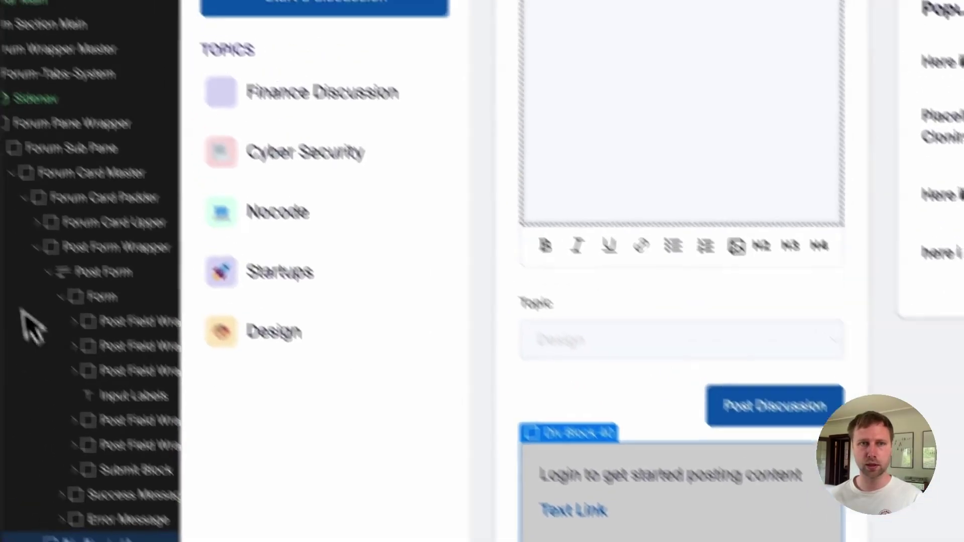
Step: Launch the Memberstack app from the installed Apps panel
{"action": "scroll", "coordinate": [26, 301], "scroll_direction": "up", "scroll_amount": 5}
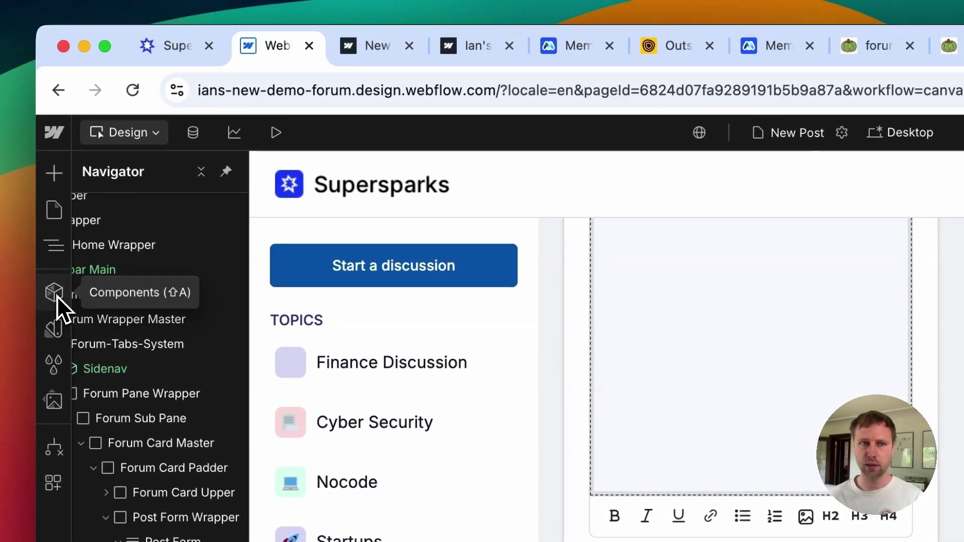
{"action": "left_click", "coordinate": [55, 294]}
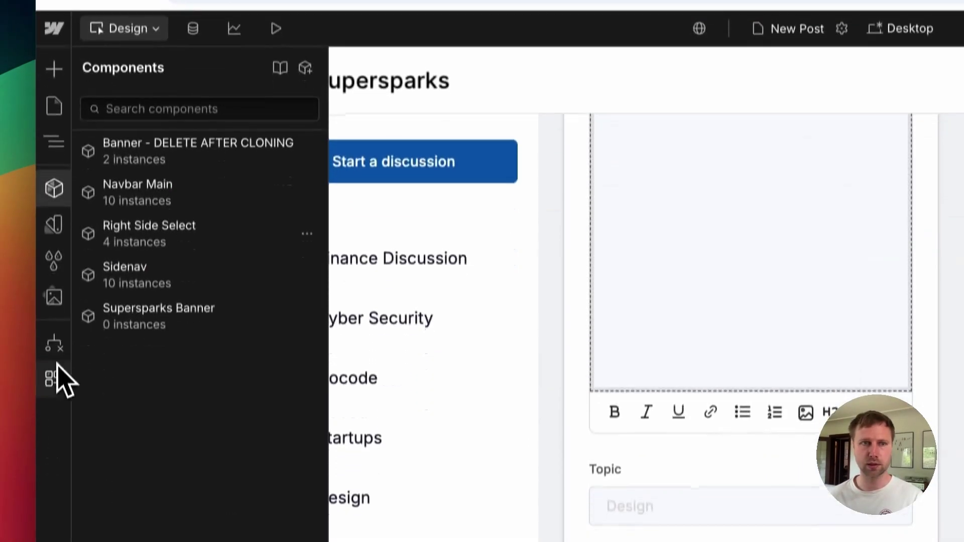
{"action": "left_click", "coordinate": [57, 365]}
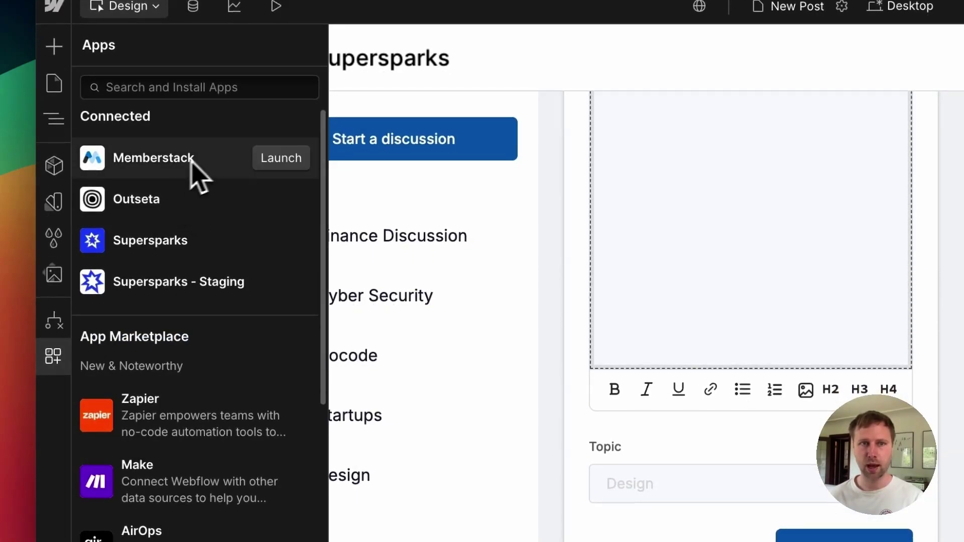
{"action": "left_click", "coordinate": [121, 87]}
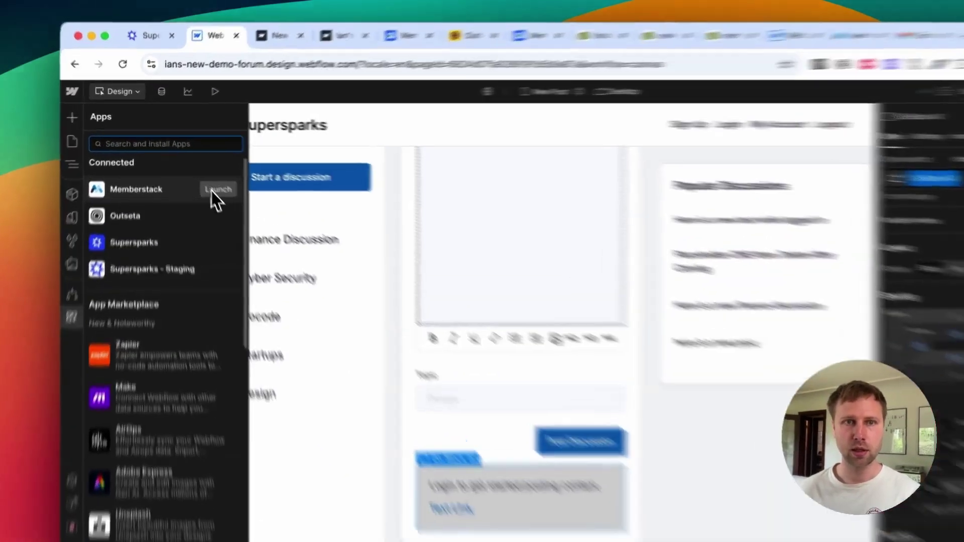
{"action": "left_click", "coordinate": [204, 177]}
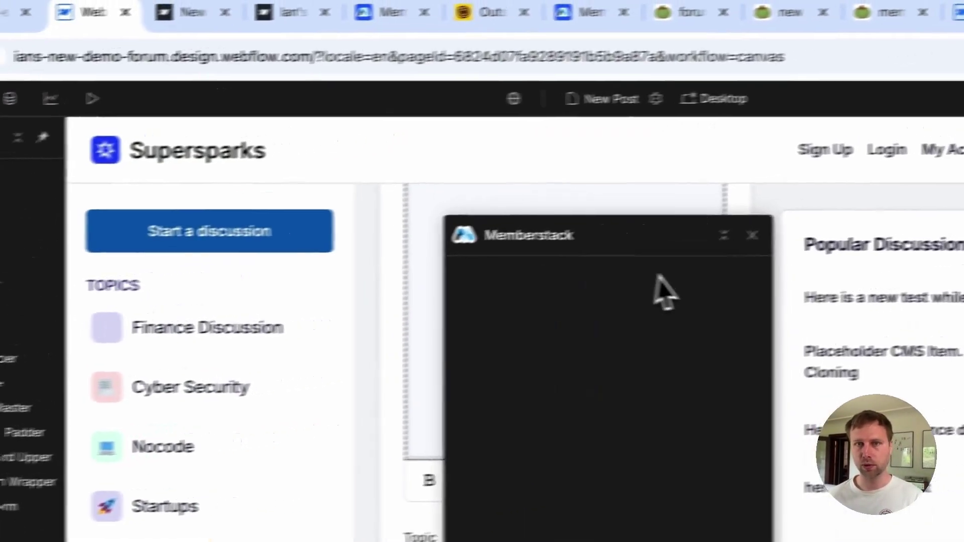
{"action": "left_click_drag", "start_coordinate": [499, 171], "coordinate": [234, 146]}
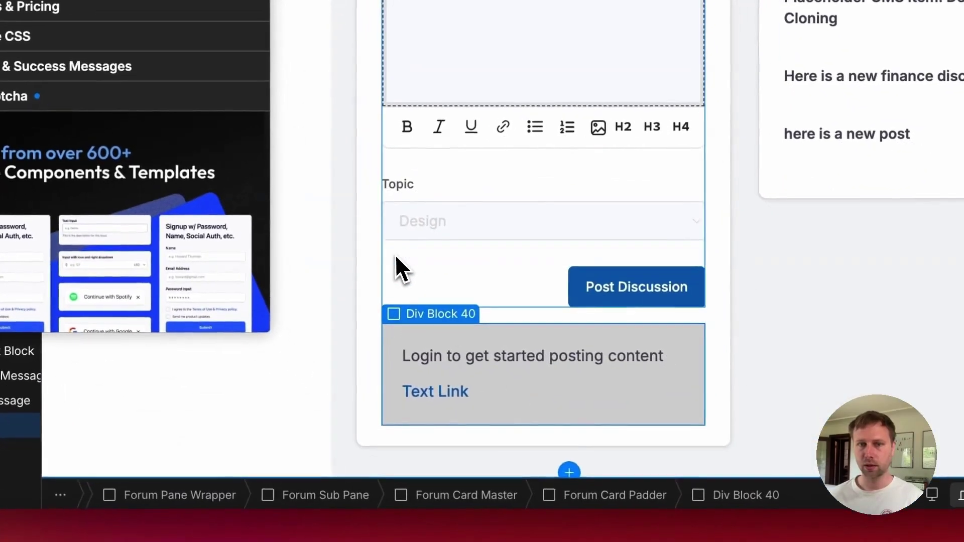
Step: Set Div Block 40's Memberstack content type to Logged Out
{"action": "left_click", "coordinate": [396, 257]}
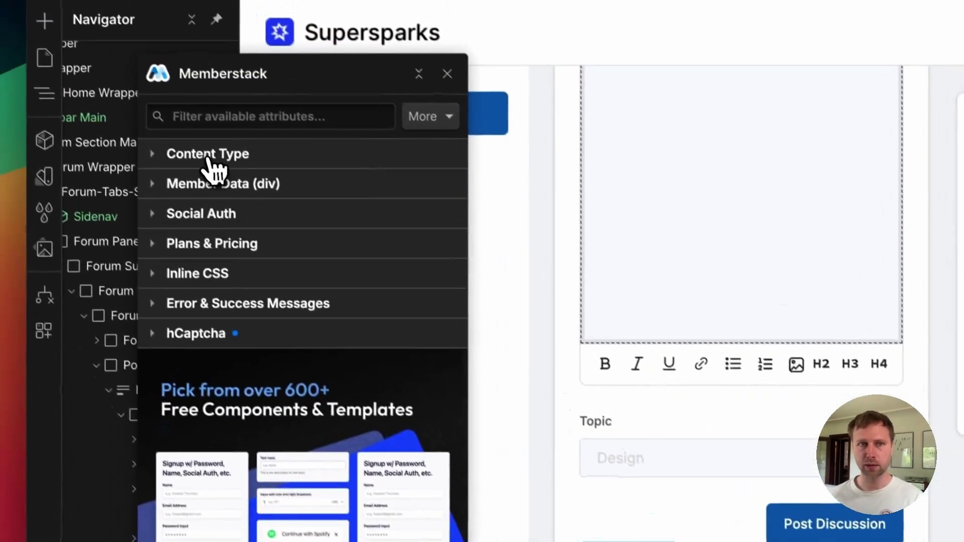
{"action": "left_click", "coordinate": [208, 155]}
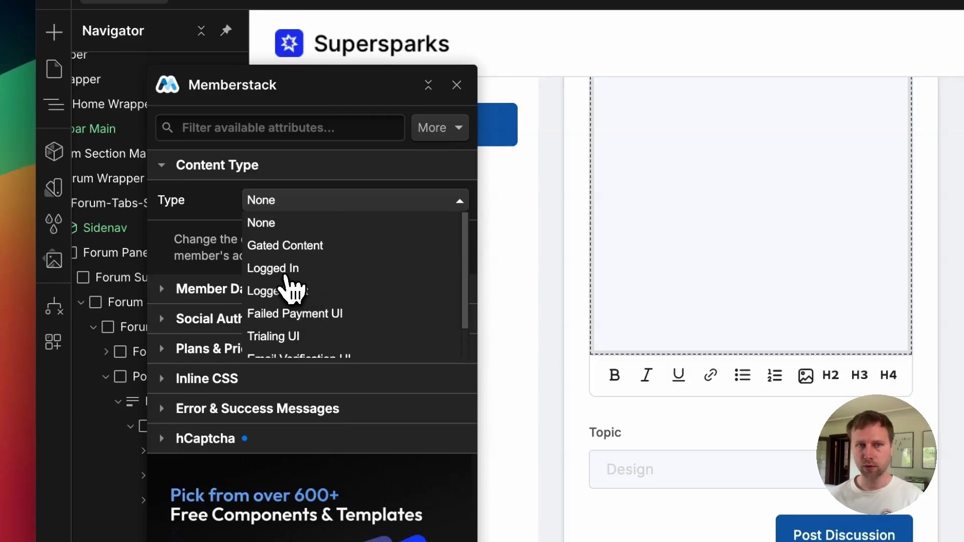
{"action": "left_click", "coordinate": [292, 296]}
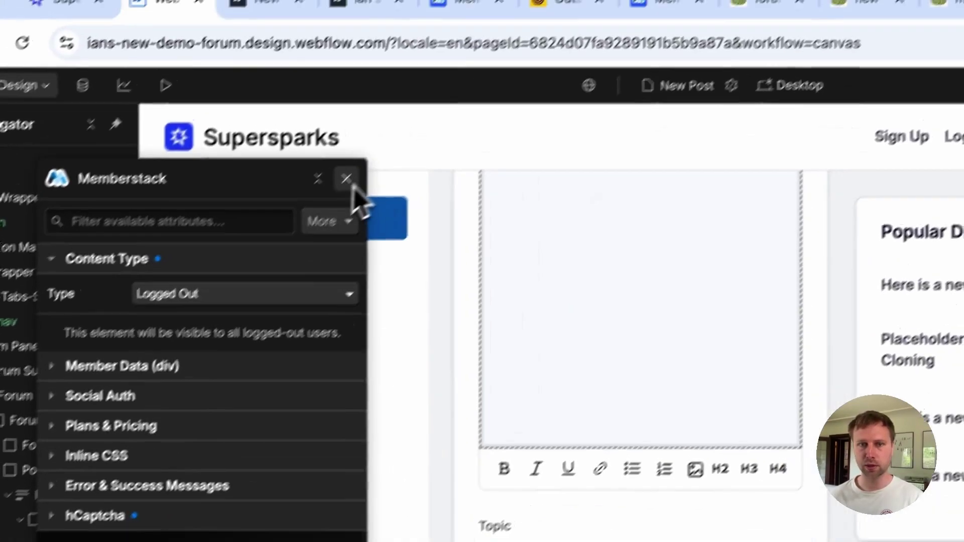
{"action": "left_click", "coordinate": [457, 85]}
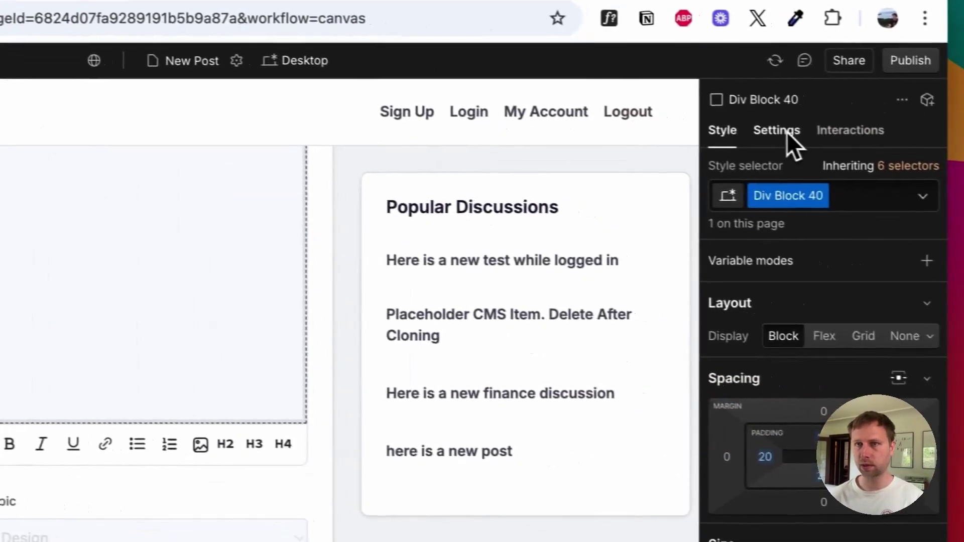
{"action": "left_click", "coordinate": [780, 131]}
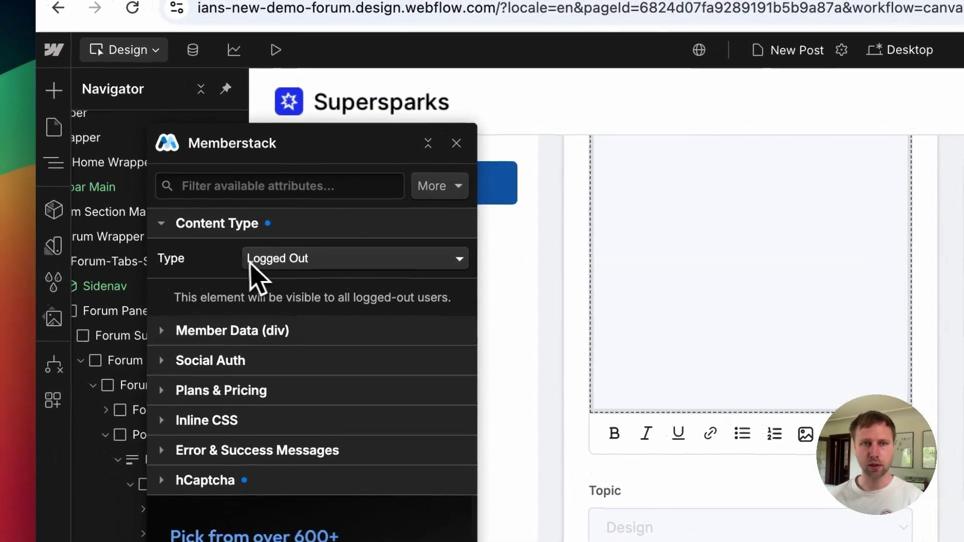
{"action": "left_click", "coordinate": [456, 143]}
{"action": "left_click", "coordinate": [553, 359]}
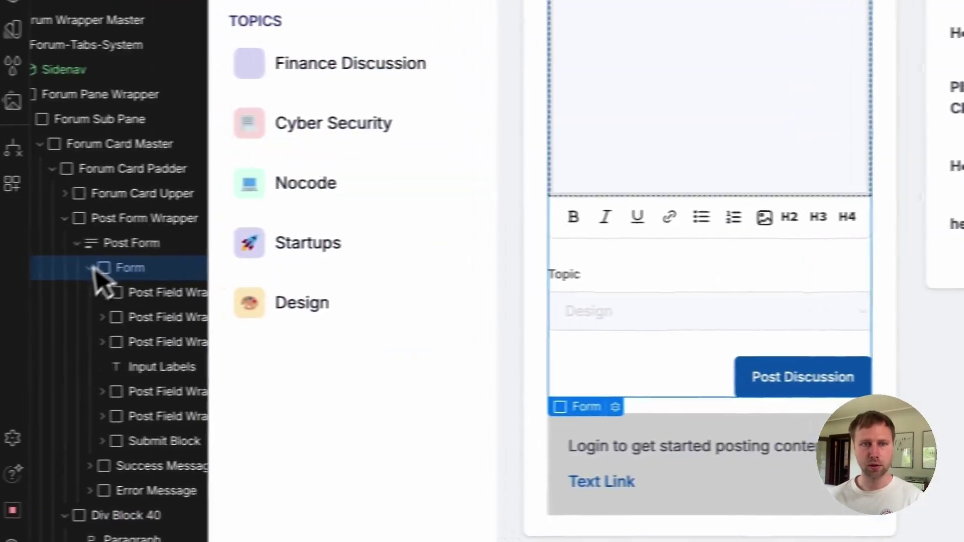
Step: Set the Post Form's Memberstack content type to Logged In
{"action": "left_click", "coordinate": [10, 247]}
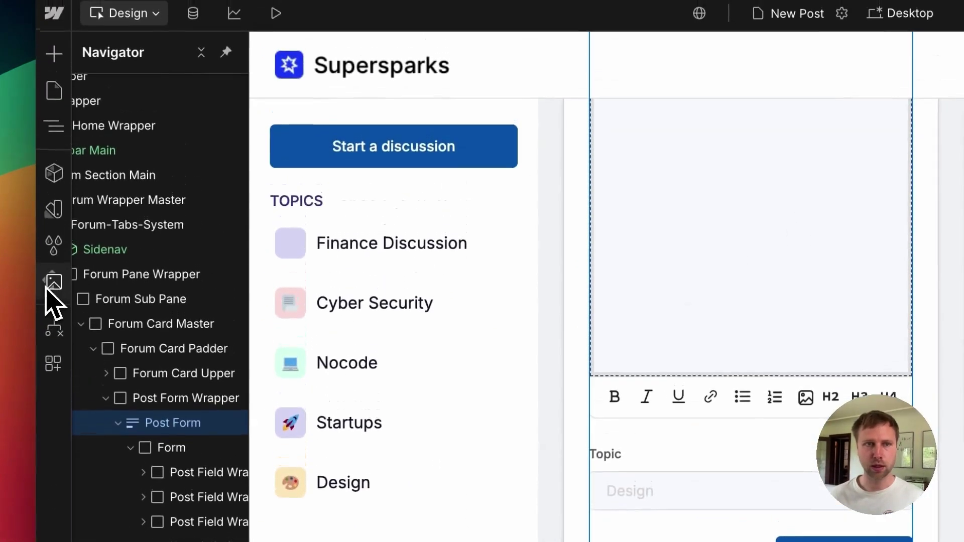
{"action": "left_click", "coordinate": [54, 363]}
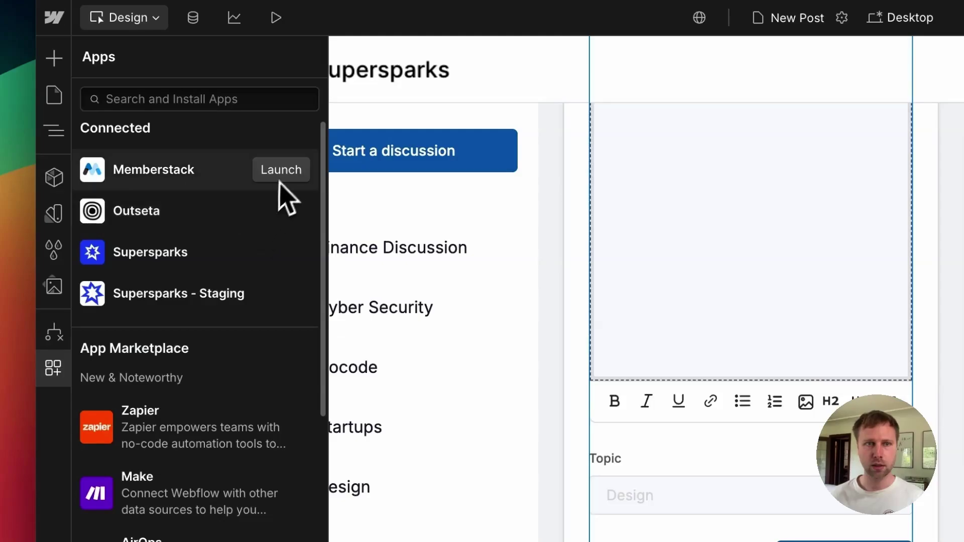
{"action": "left_click", "coordinate": [281, 173]}
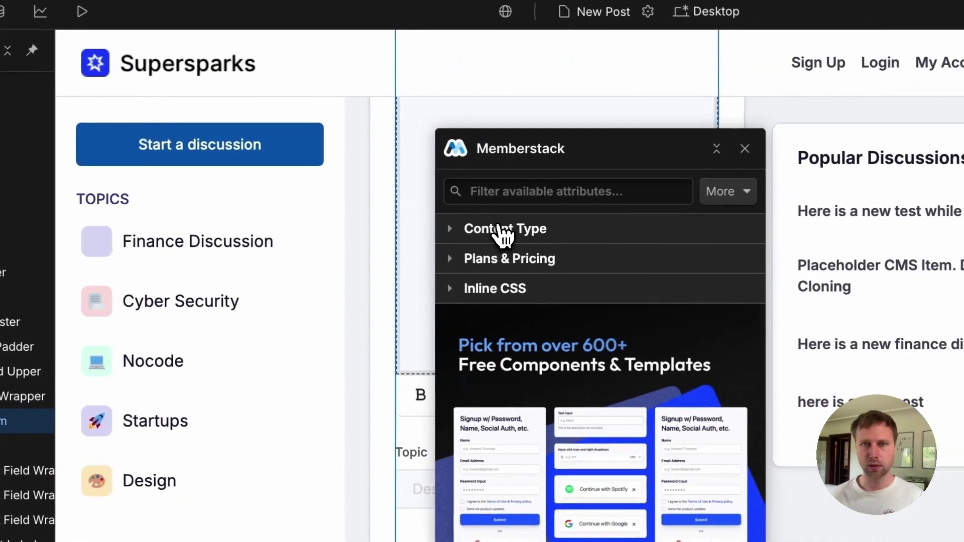
{"action": "left_click", "coordinate": [500, 228]}
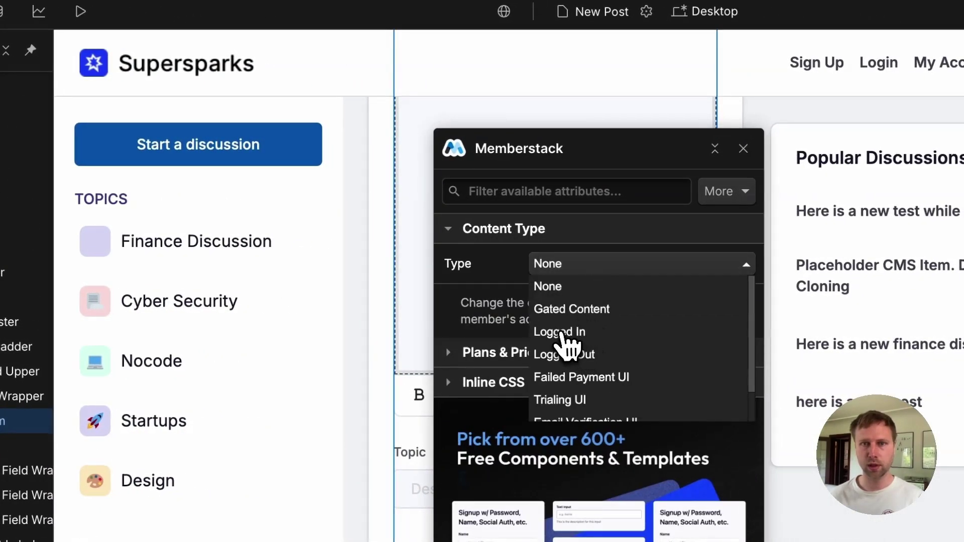
{"action": "left_click", "coordinate": [561, 332]}
{"action": "left_click", "coordinate": [743, 149]}
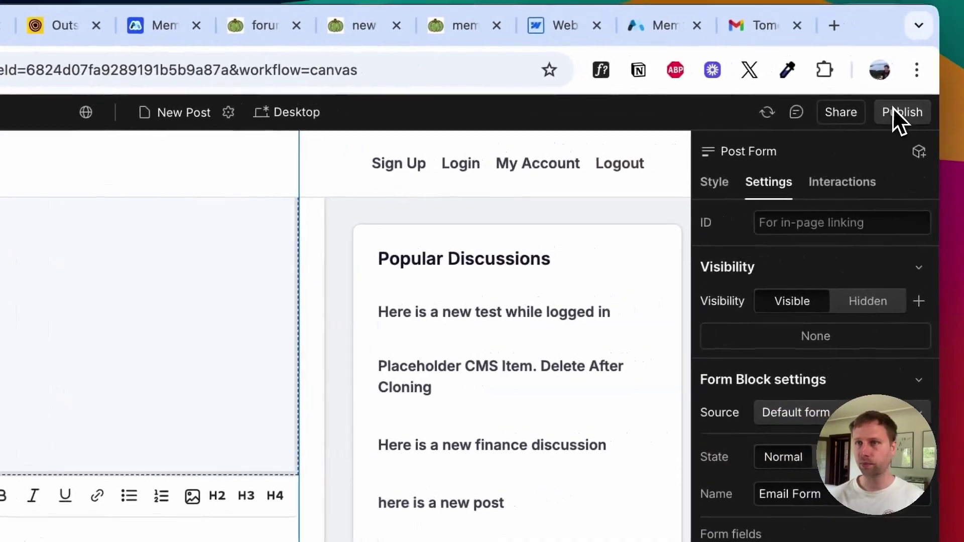
Step: Publish the site to the selected domains and open the live new-post page
{"action": "left_click", "coordinate": [894, 111]}
{"action": "left_click", "coordinate": [793, 404]}
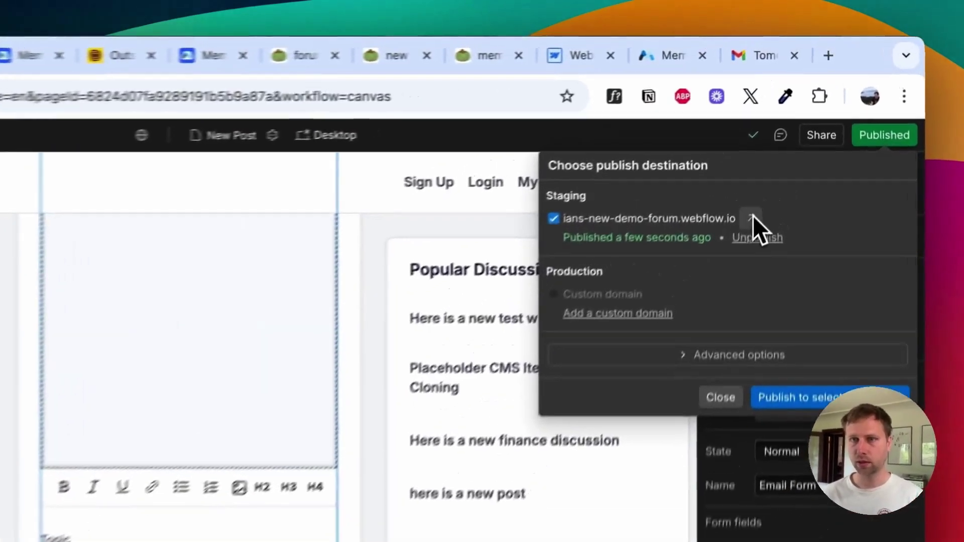
{"action": "left_click", "coordinate": [789, 142]}
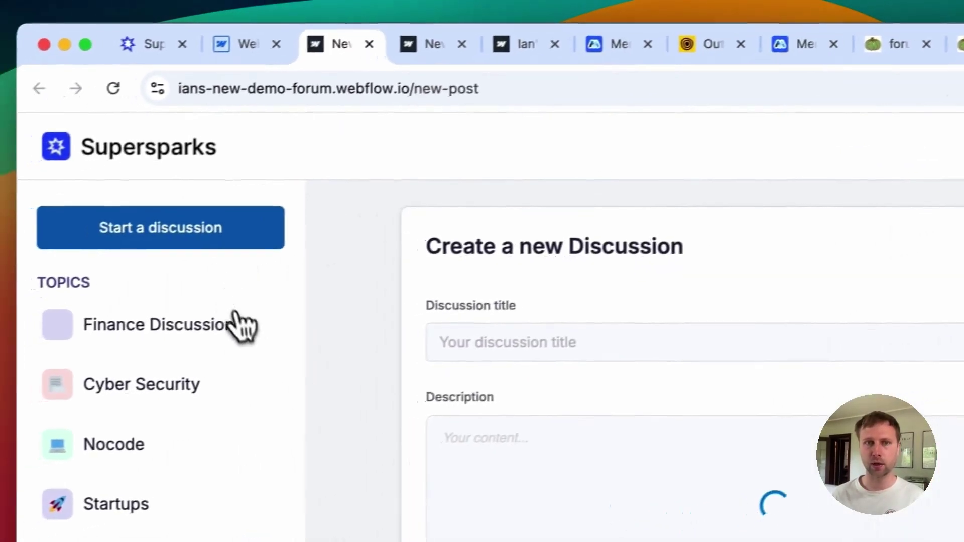
Step: Open Start a discussion while logged out to confirm only the login prompt appears
{"action": "left_click", "coordinate": [40, 335]}
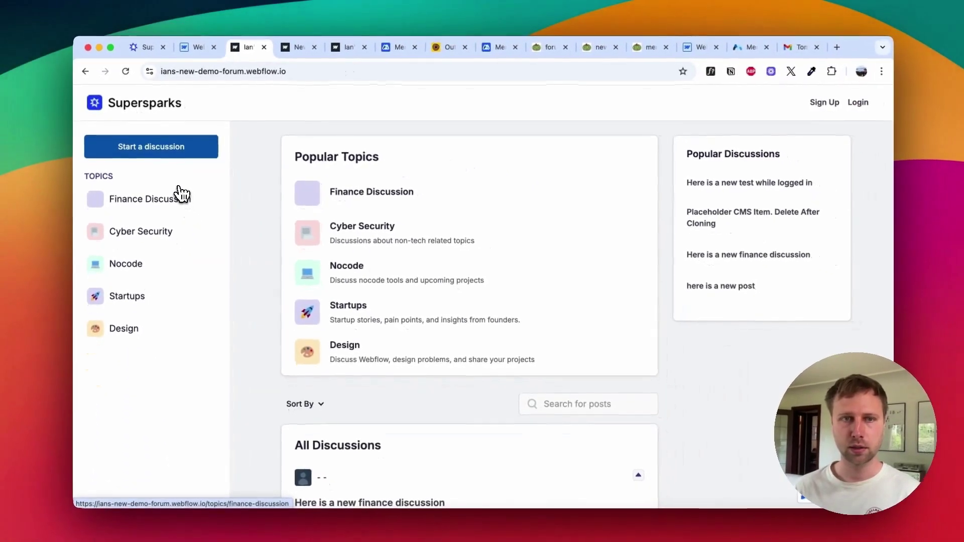
{"action": "left_click", "coordinate": [151, 146]}
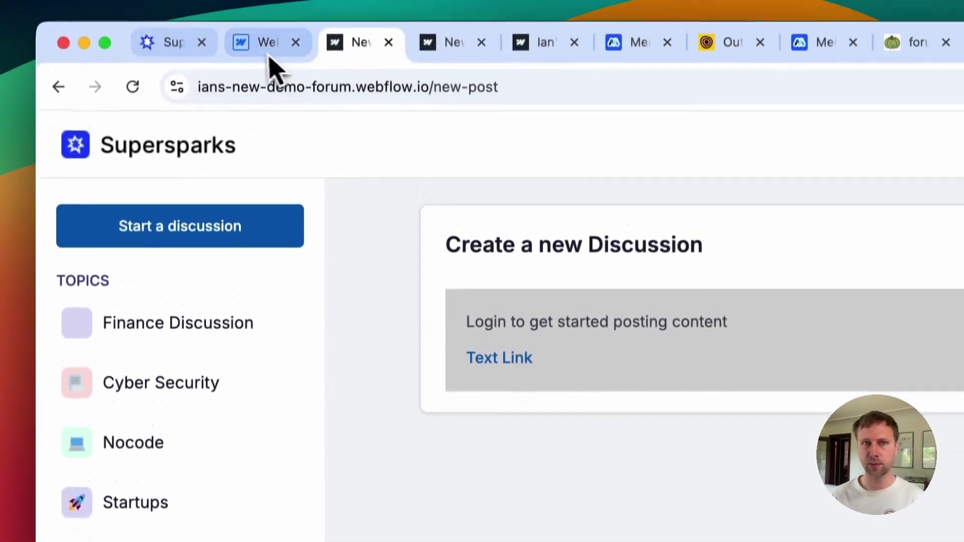
{"action": "left_click", "coordinate": [271, 41]}
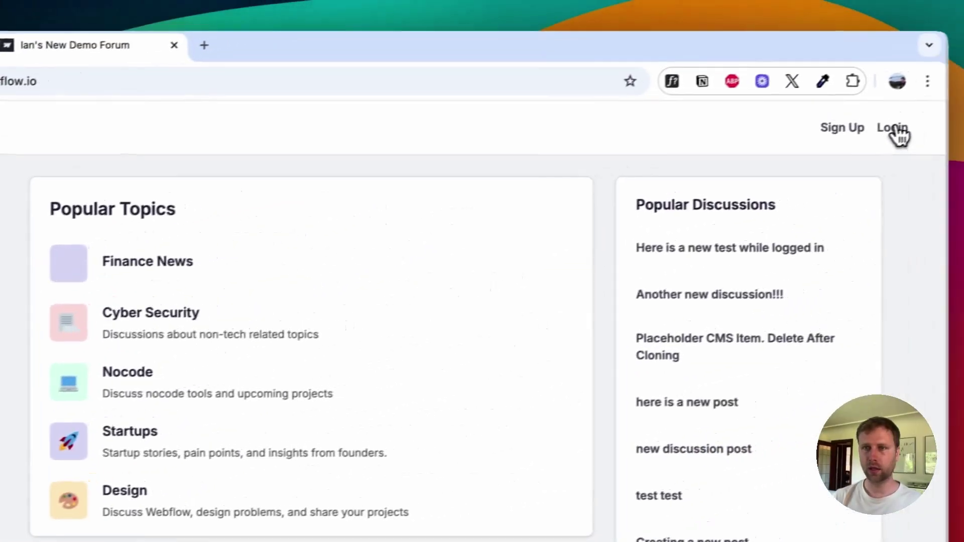
Step: Log in with the account e-mail and saved password, then open the discussion form as a member
{"action": "left_click", "coordinate": [896, 132]}
{"action": "left_click", "coordinate": [289, 268]}
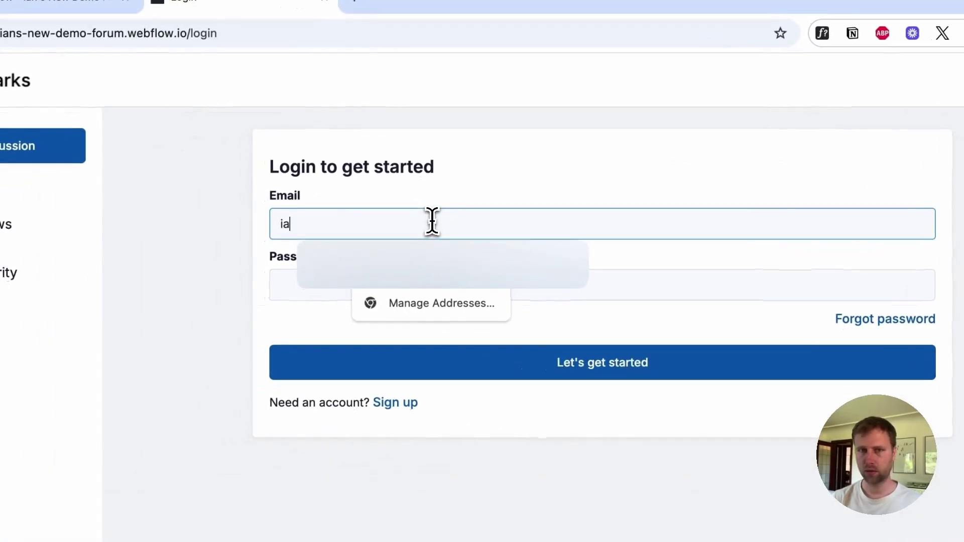
{"action": "left_click", "coordinate": [416, 260]}
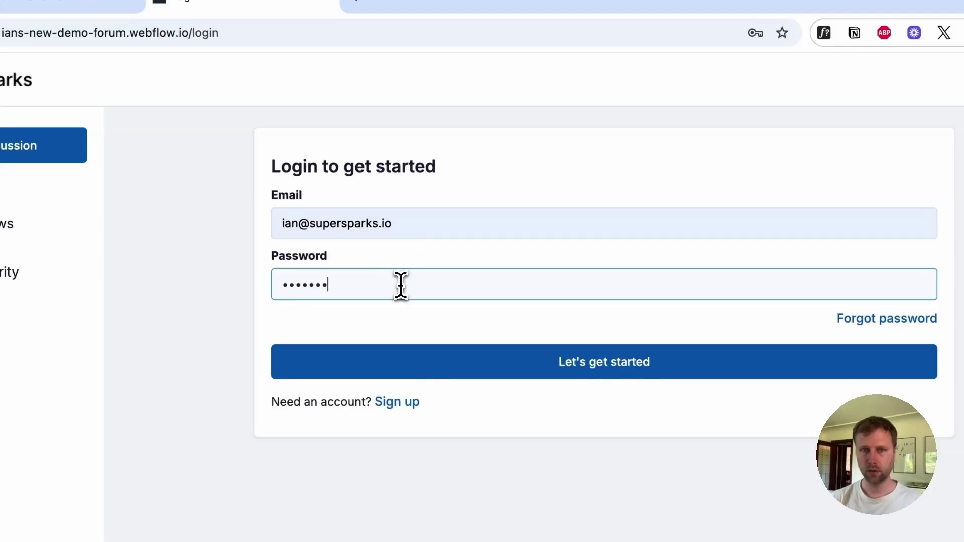
{"action": "left_click", "coordinate": [450, 348]}
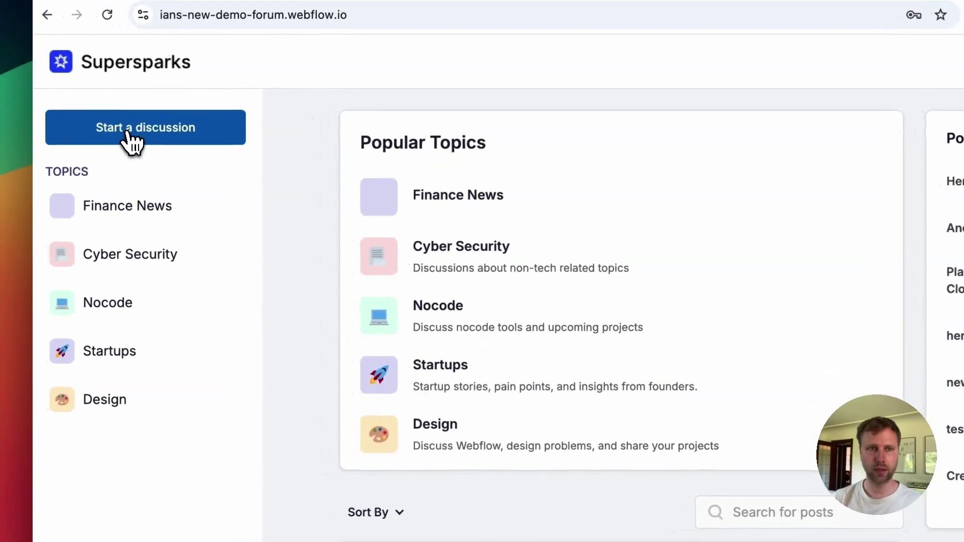
{"action": "left_click", "coordinate": [15, 145]}
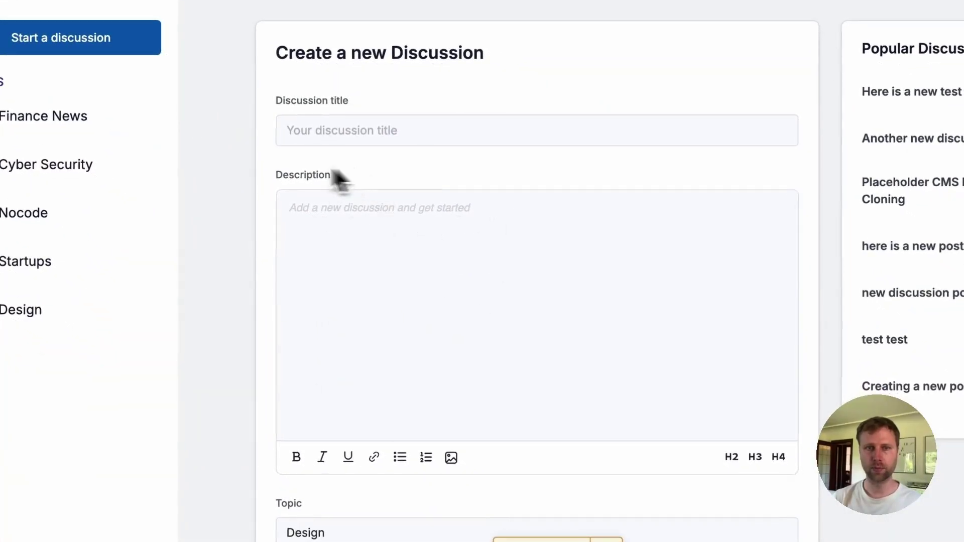
{"action": "scroll", "coordinate": [426, 359], "scroll_direction": "down", "scroll_amount": 2}
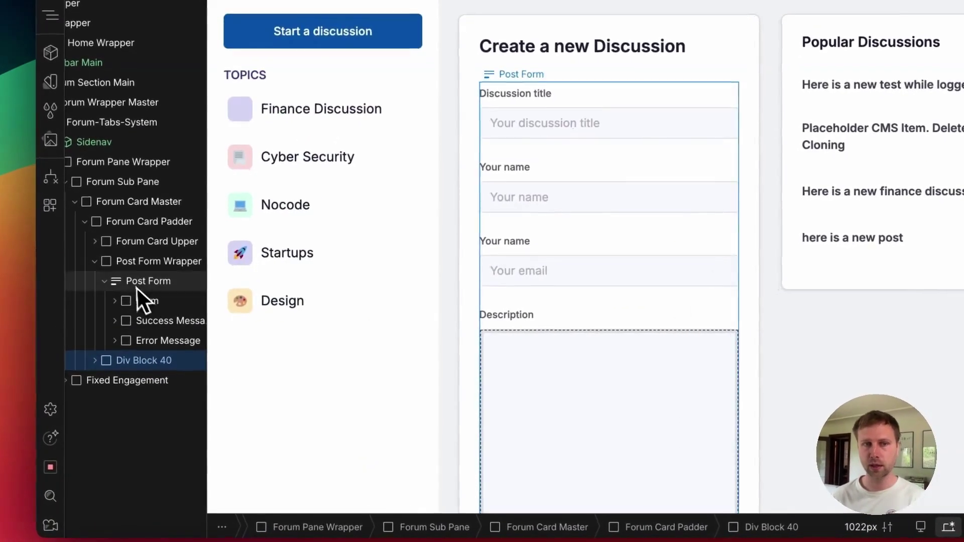
Step: Launch Outseta for the selected Post Form and open its Protect Content options
{"action": "left_click", "coordinate": [131, 285]}
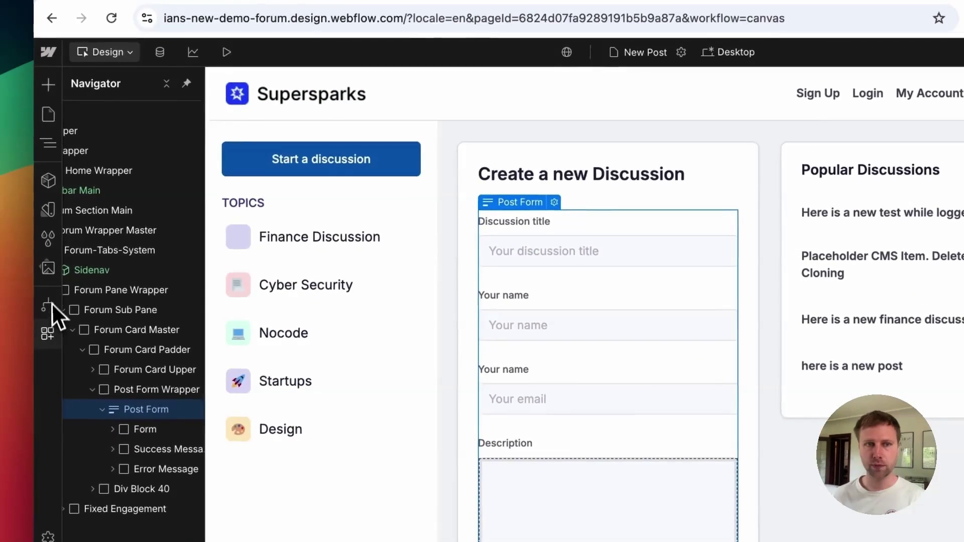
{"action": "left_click", "coordinate": [27, 316]}
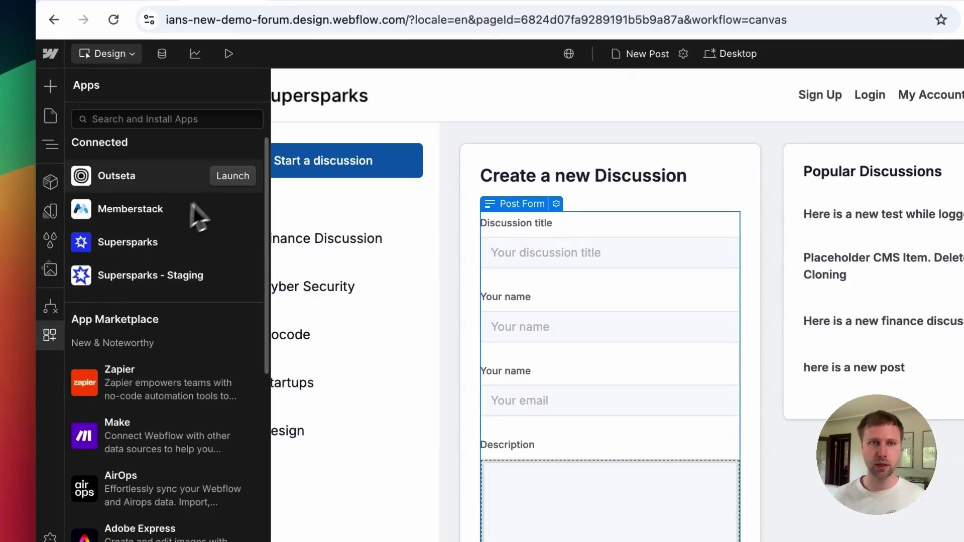
{"action": "left_click", "coordinate": [230, 176]}
{"action": "left_click_drag", "start_coordinate": [585, 222], "coordinate": [279, 156]}
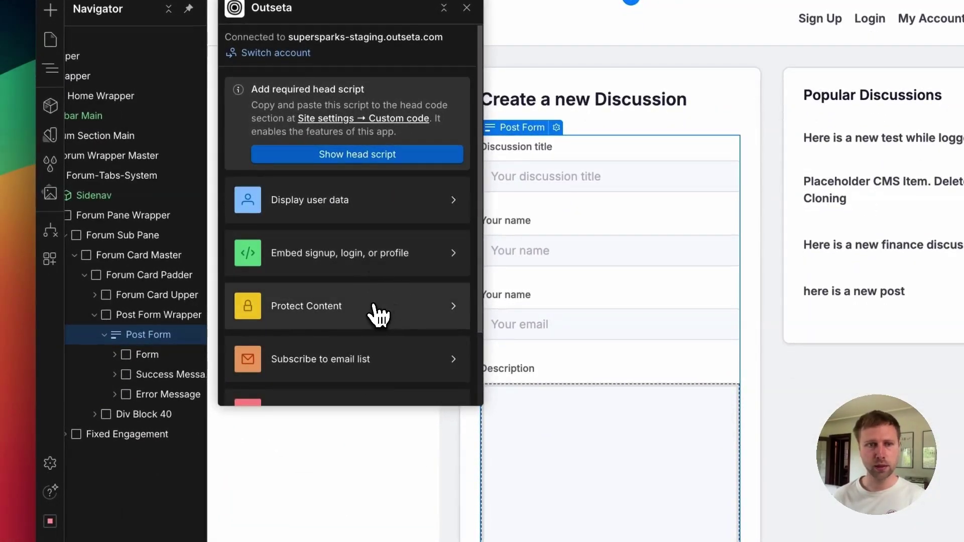
{"action": "left_click", "coordinate": [382, 303]}
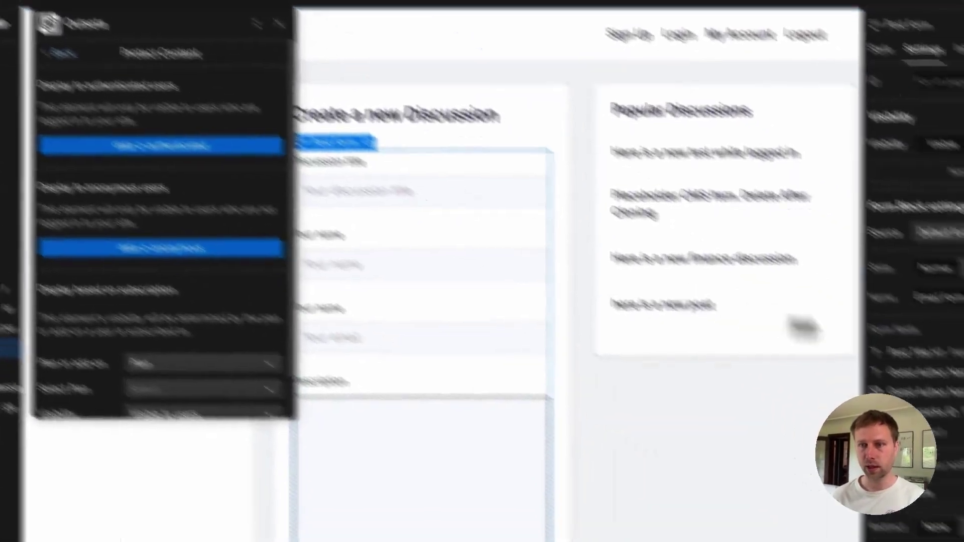
Step: Delete the guest name and email field wrappers from the new-discussion form
{"action": "scroll", "coordinate": [862, 288], "scroll_direction": "down", "scroll_amount": 5}
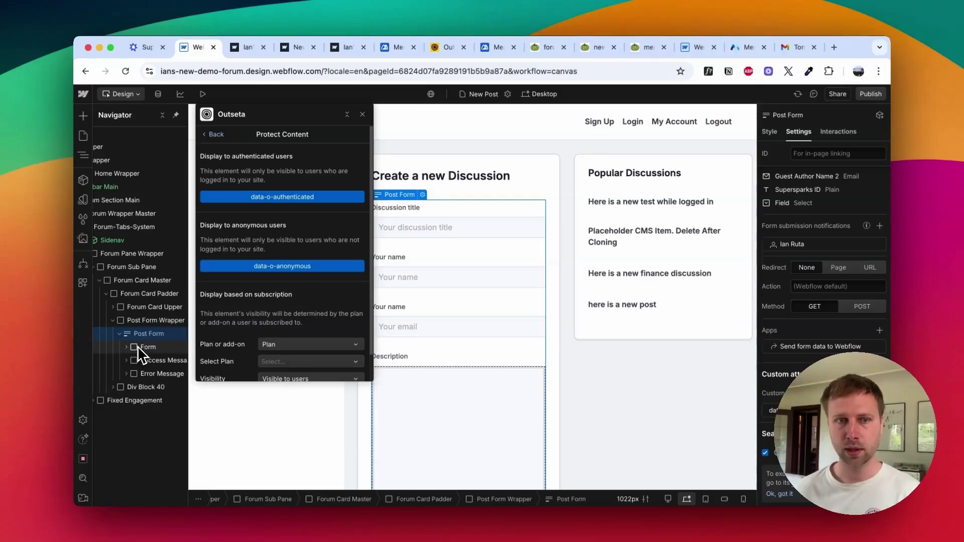
{"action": "scroll", "coordinate": [452, 387], "scroll_direction": "down", "scroll_amount": 4}
{"action": "left_click", "coordinate": [455, 409]}
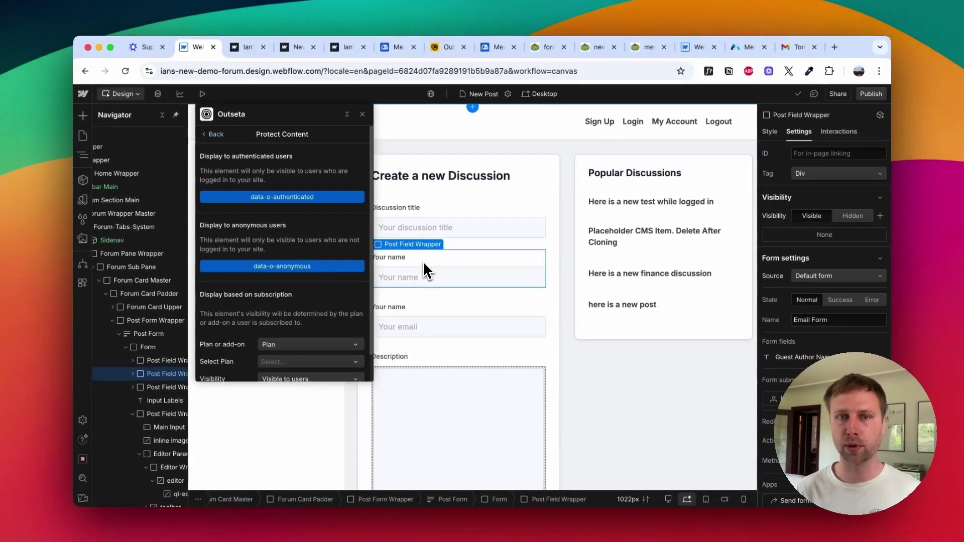
{"action": "key", "text": "Delete"}
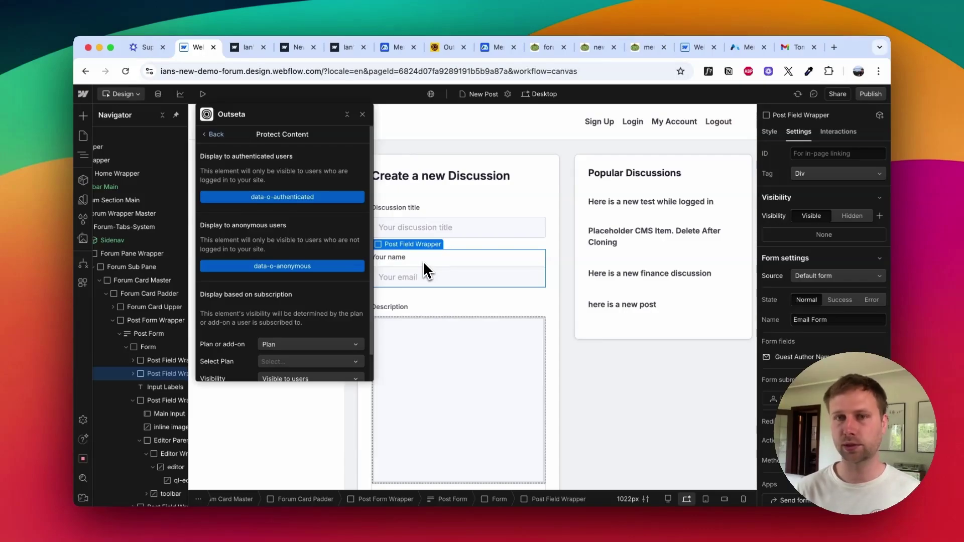
{"action": "key", "text": "Delete"}
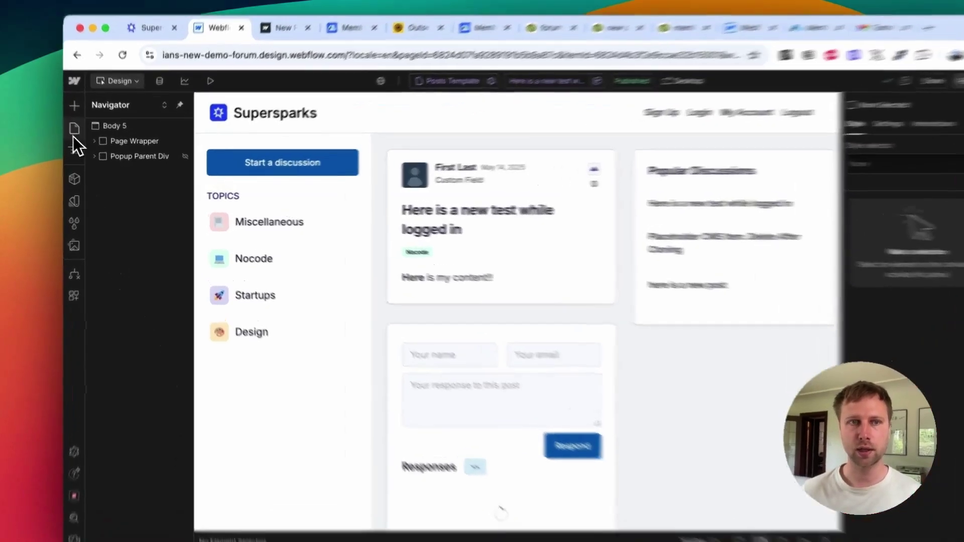
Step: Open the 'Here is a new test while logged in' item in the Posts collection
{"action": "left_click", "coordinate": [83, 136]}
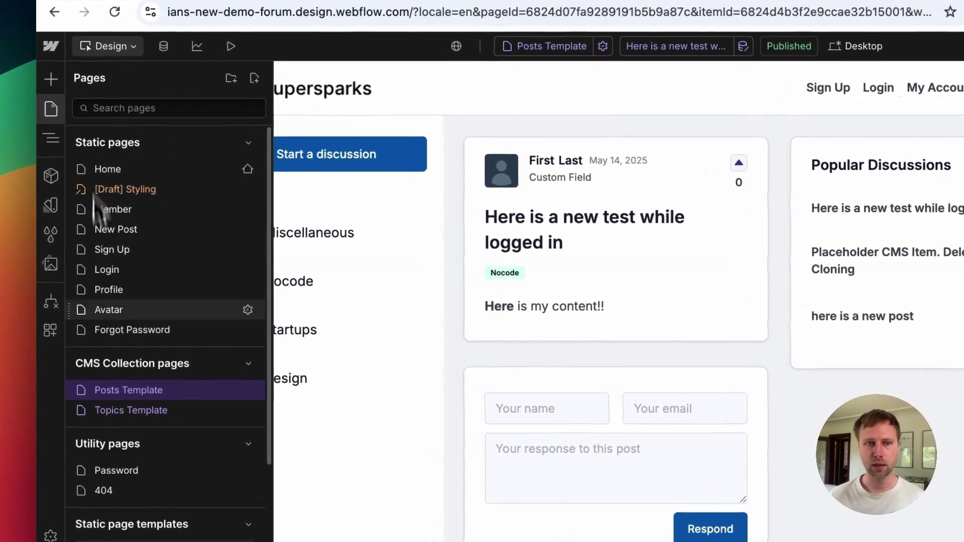
{"action": "scroll", "coordinate": [130, 307], "scroll_direction": "down", "scroll_amount": 3}
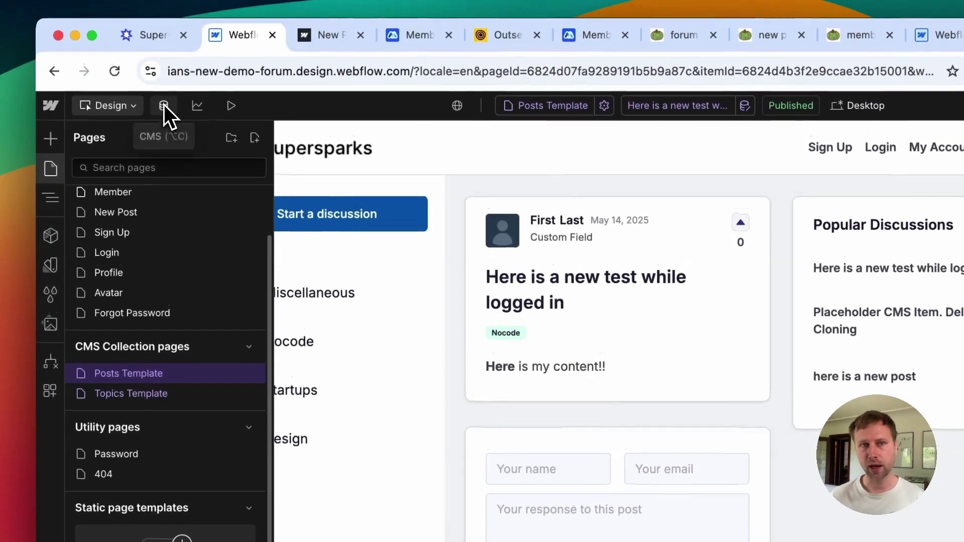
{"action": "left_click", "coordinate": [164, 46]}
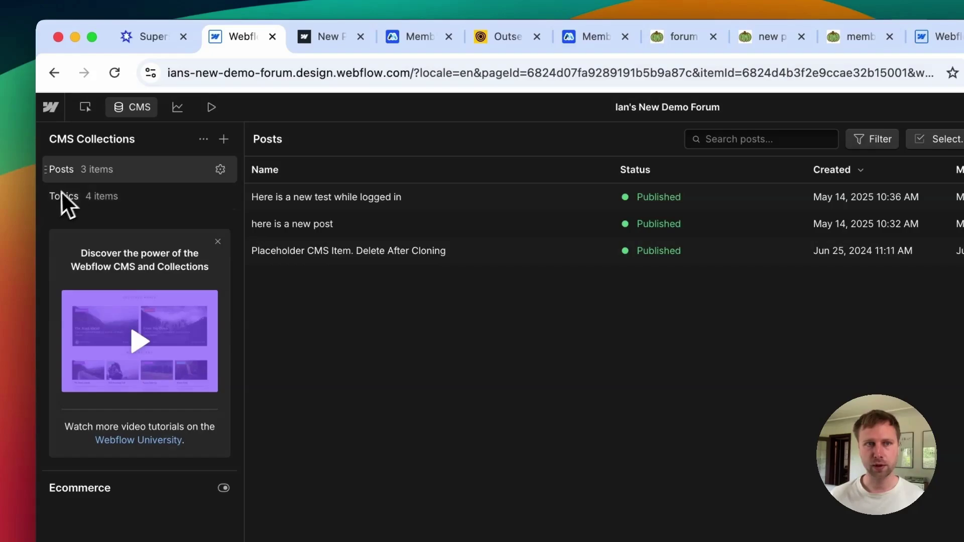
{"action": "left_click", "coordinate": [288, 200]}
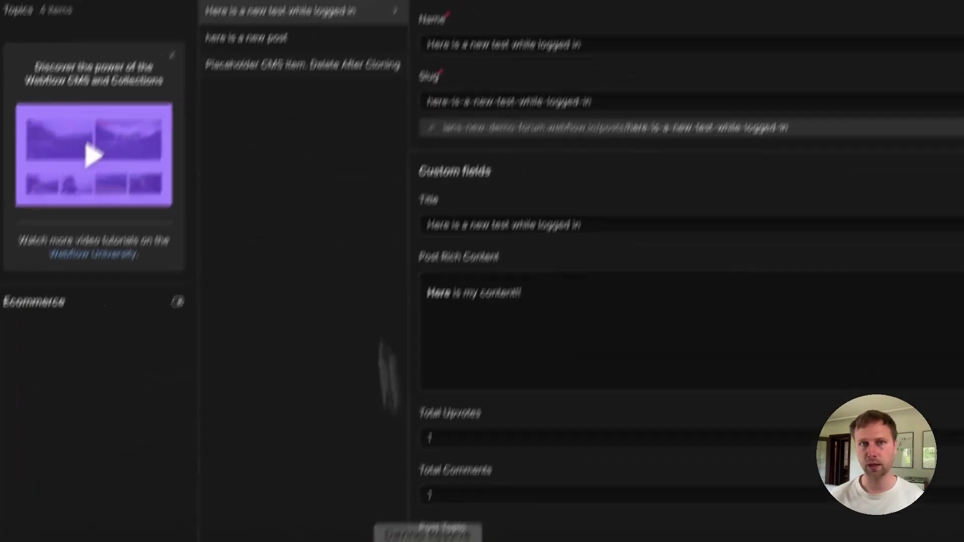
Step: Compare the live form's Topic choices, such as Design, against the Topics collection items
{"action": "left_click", "coordinate": [327, 36]}
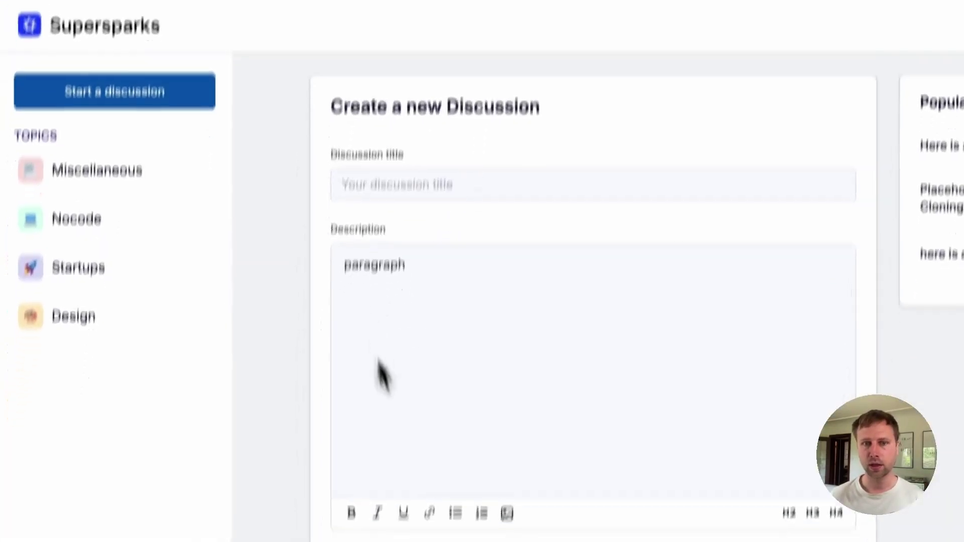
{"action": "left_click", "coordinate": [326, 482]}
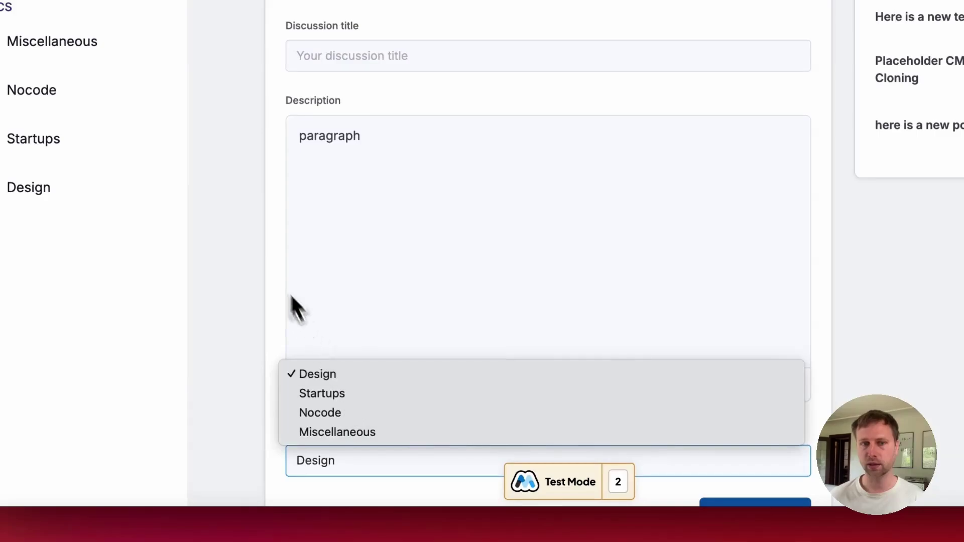
{"action": "left_click", "coordinate": [269, 258]}
{"action": "scroll", "coordinate": [269, 271], "scroll_direction": "down", "scroll_amount": 3}
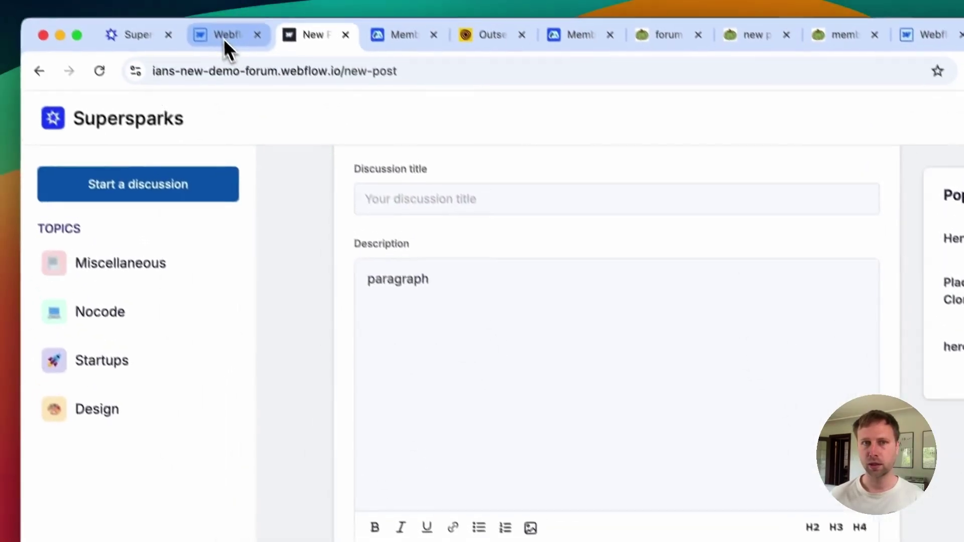
{"action": "left_click", "coordinate": [223, 41]}
{"action": "left_click", "coordinate": [118, 210]}
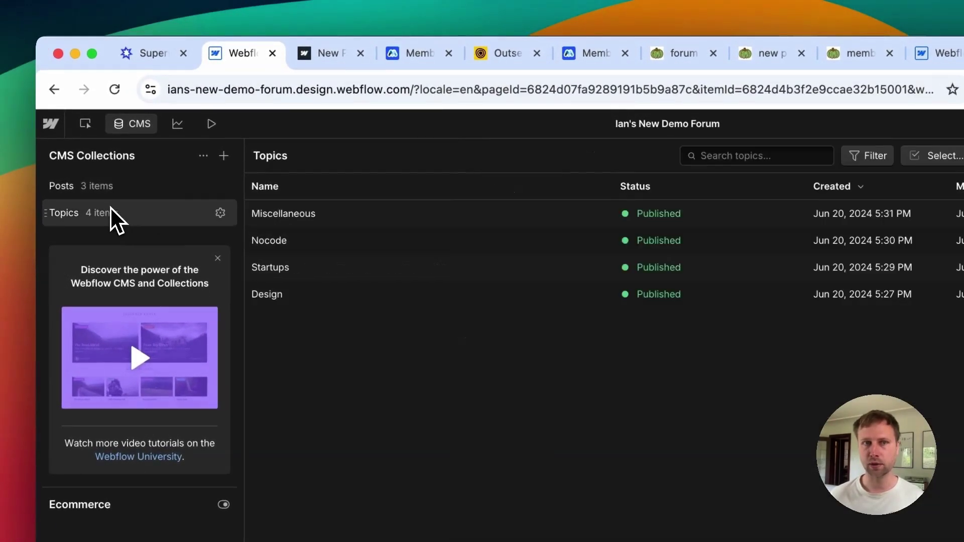
{"action": "left_click", "coordinate": [317, 59]}
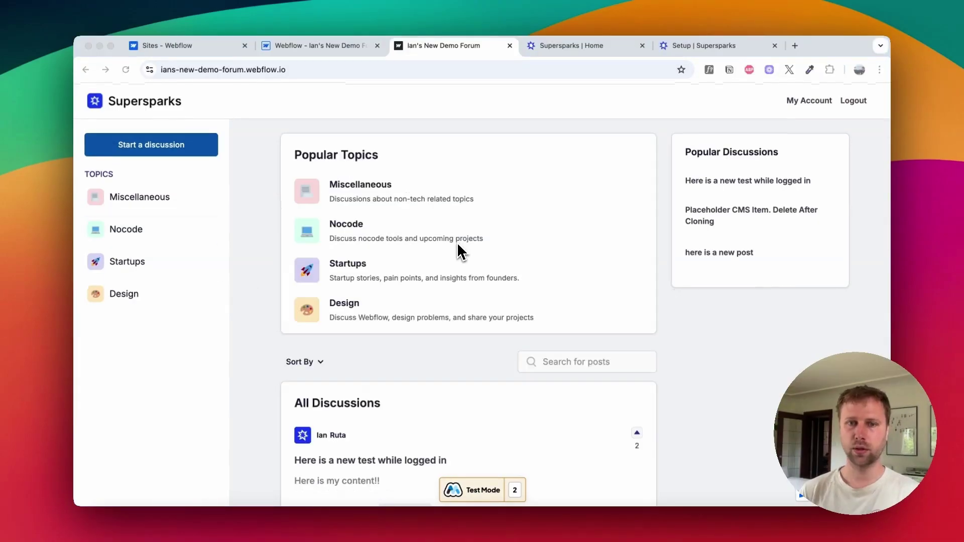
Step: Open the Miscellaneous topic in the CMS Topics collection
{"action": "left_click", "coordinate": [306, 42]}
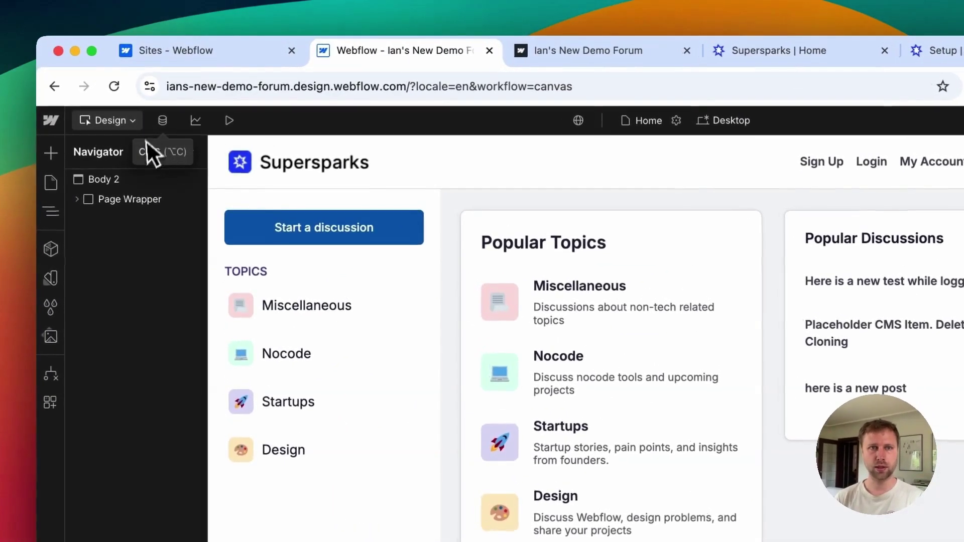
{"action": "left_click", "coordinate": [162, 118]}
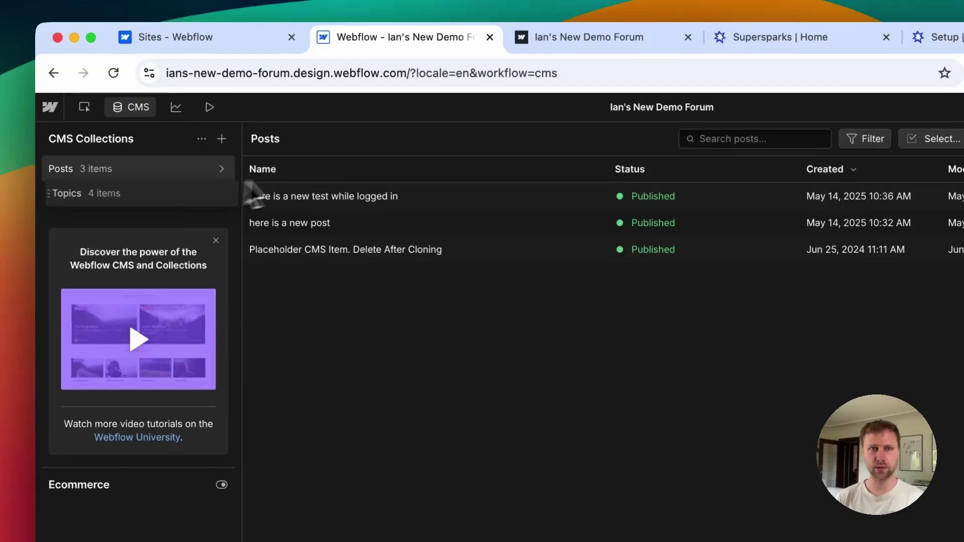
{"action": "left_click", "coordinate": [127, 200]}
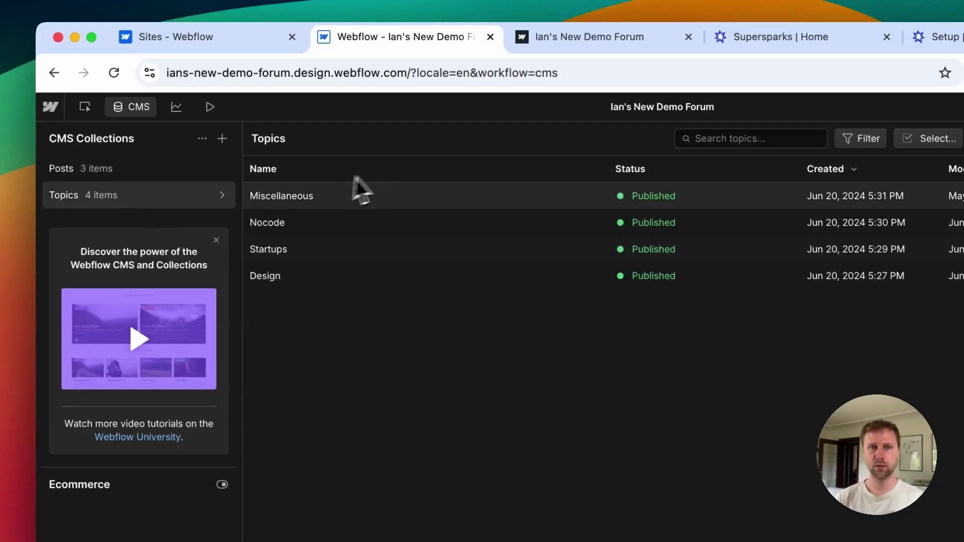
{"action": "left_click", "coordinate": [294, 197]}
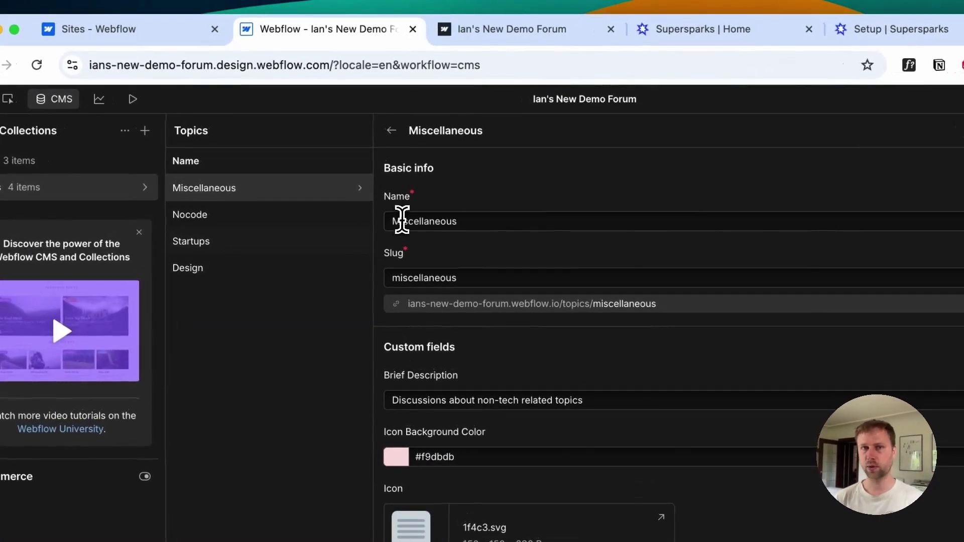
Step: Rename the topic to Cyber Security and set its slug to cyber-security
{"action": "double_click", "coordinate": [402, 219]}
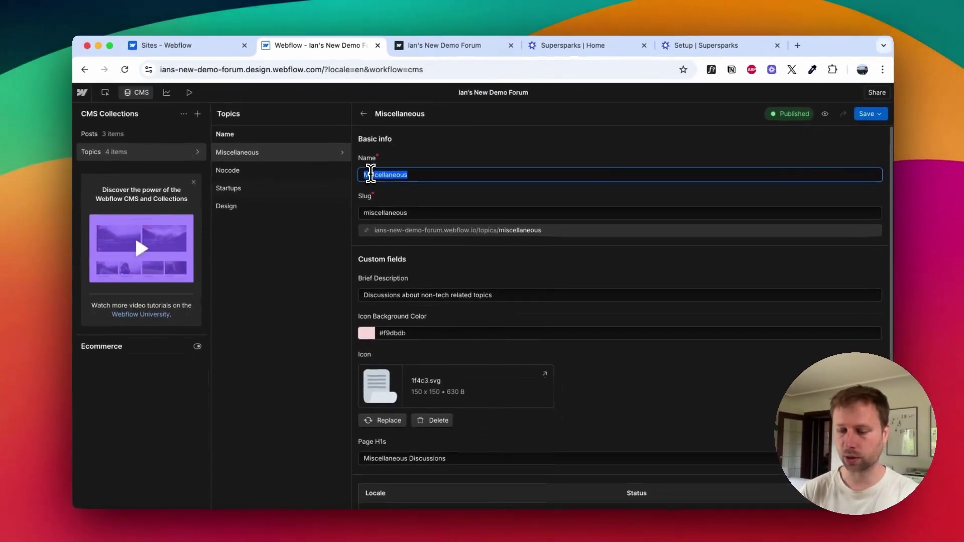
{"action": "type", "text": "Cyve"}
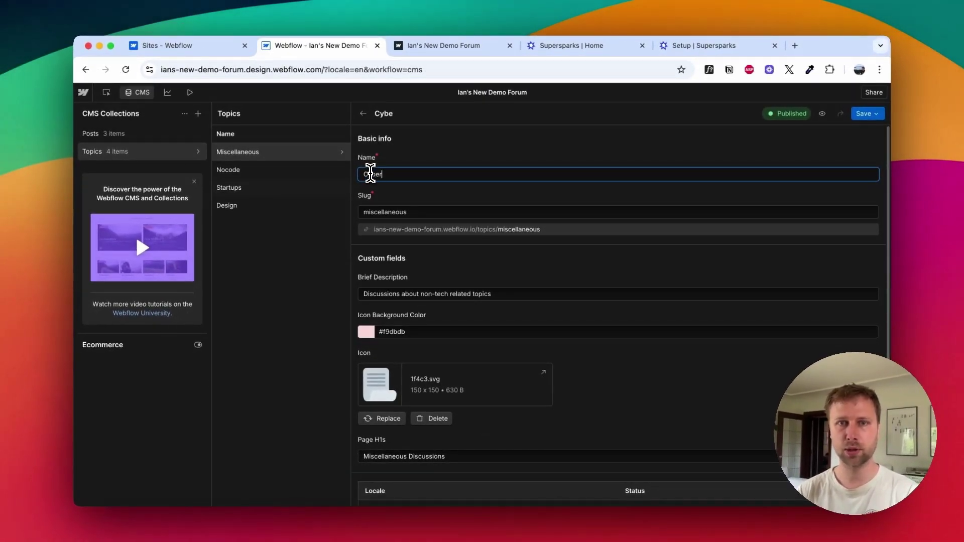
{"action": "type", "text": "r Securi"}
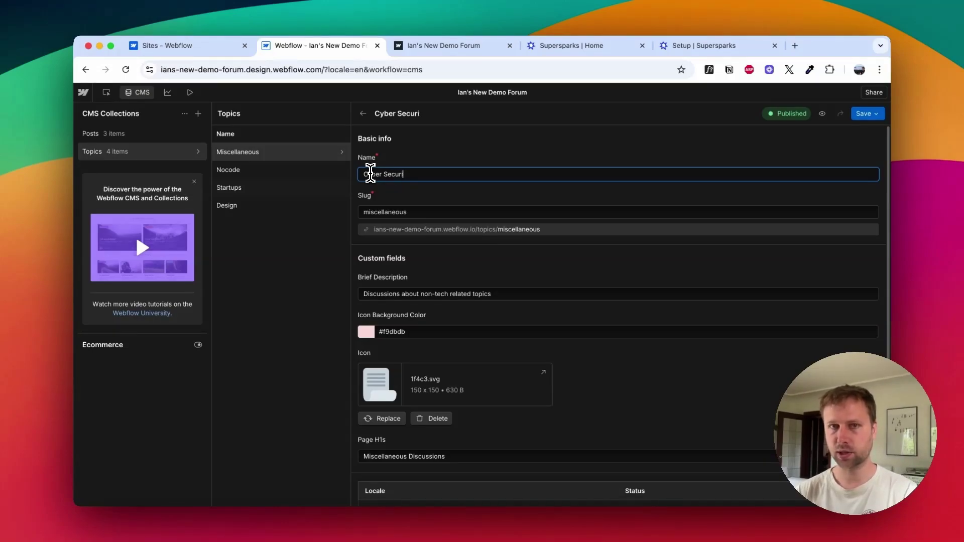
{"action": "type", "text": "ty"}
{"action": "triple_click", "coordinate": [370, 173]}
{"action": "key", "text": "ctrl+c"}
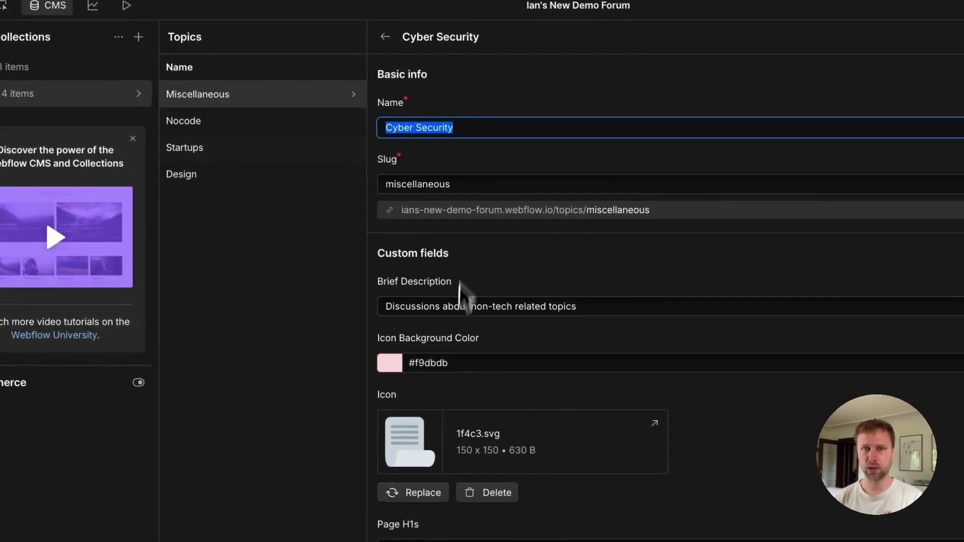
{"action": "double_click", "coordinate": [426, 184]}
{"action": "key", "text": "ctrl+v"}
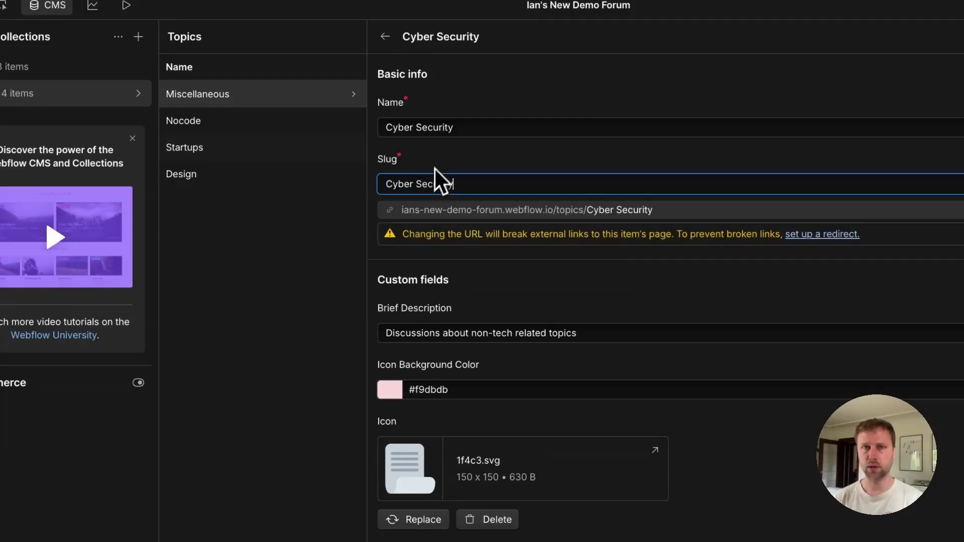
{"action": "left_click", "coordinate": [440, 158]}
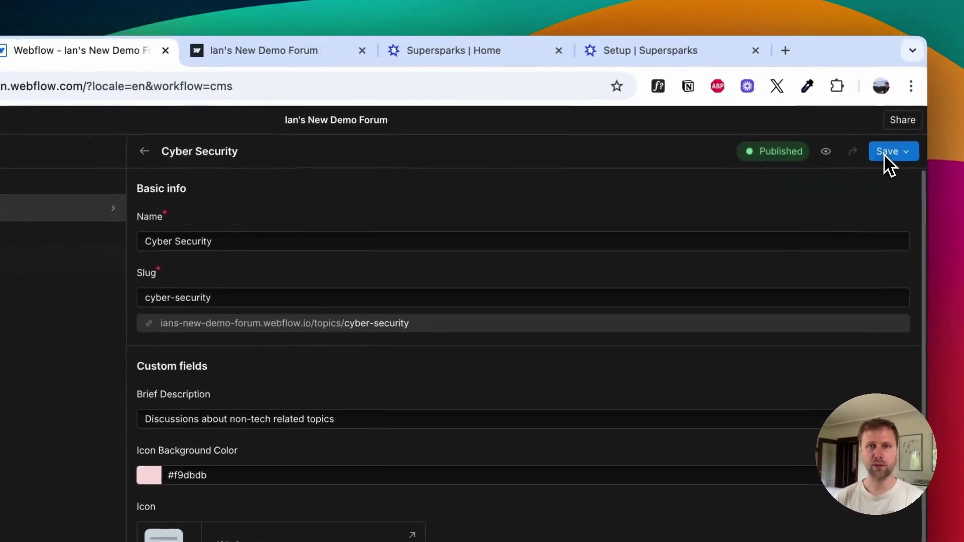
Step: Republish the renamed Cyber Security topic to the live site
{"action": "left_click", "coordinate": [859, 116]}
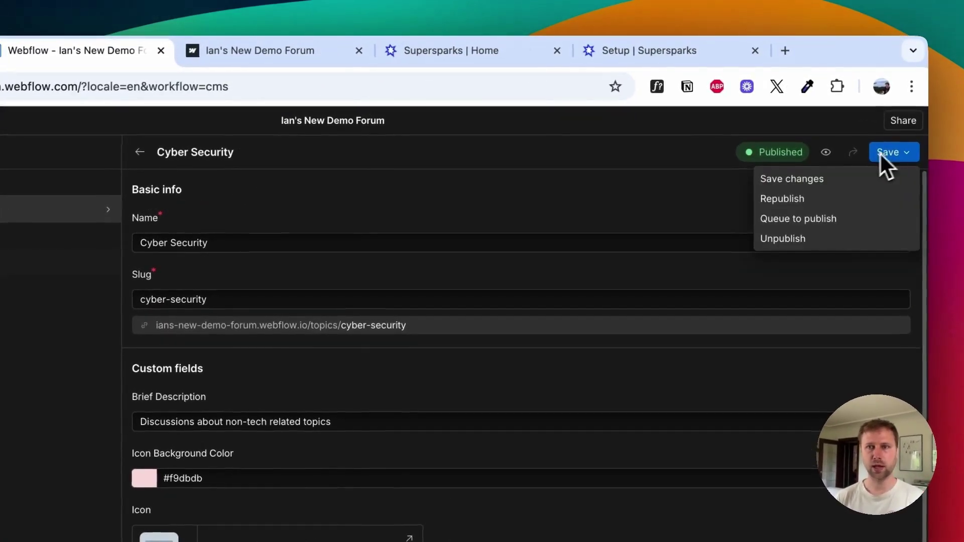
{"action": "left_click", "coordinate": [793, 199]}
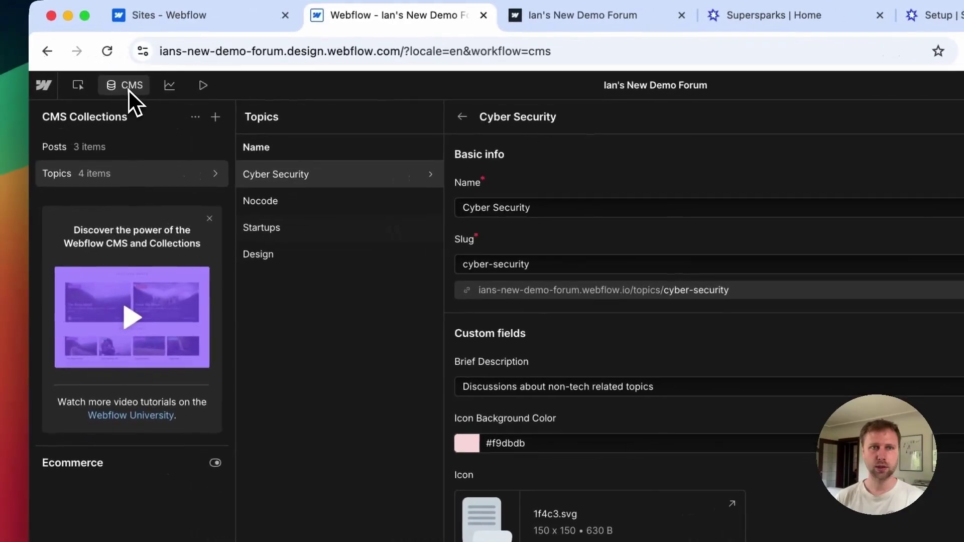
{"action": "left_click", "coordinate": [131, 88]}
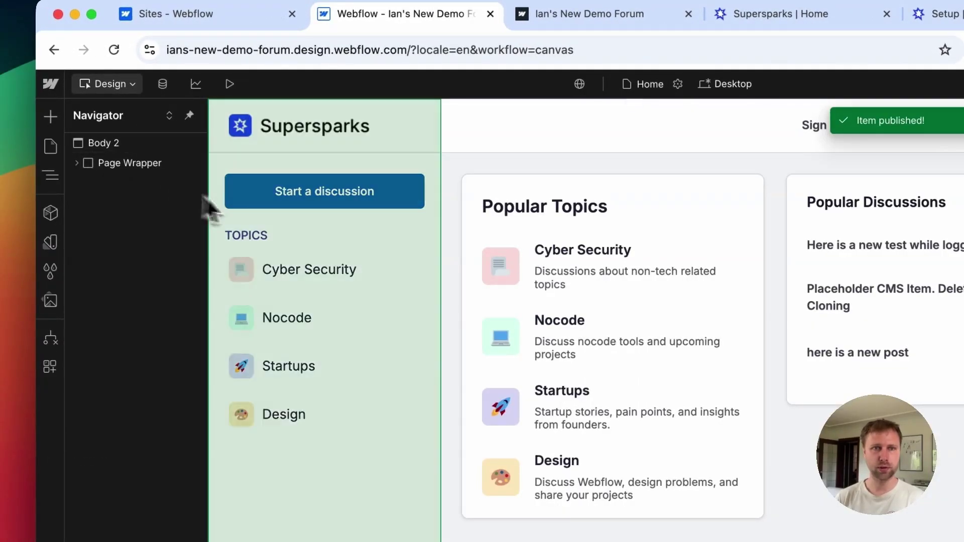
Step: On the New Post page, open the Topic dropdown's Miscellaneous choice for editing
{"action": "left_click", "coordinate": [50, 146]}
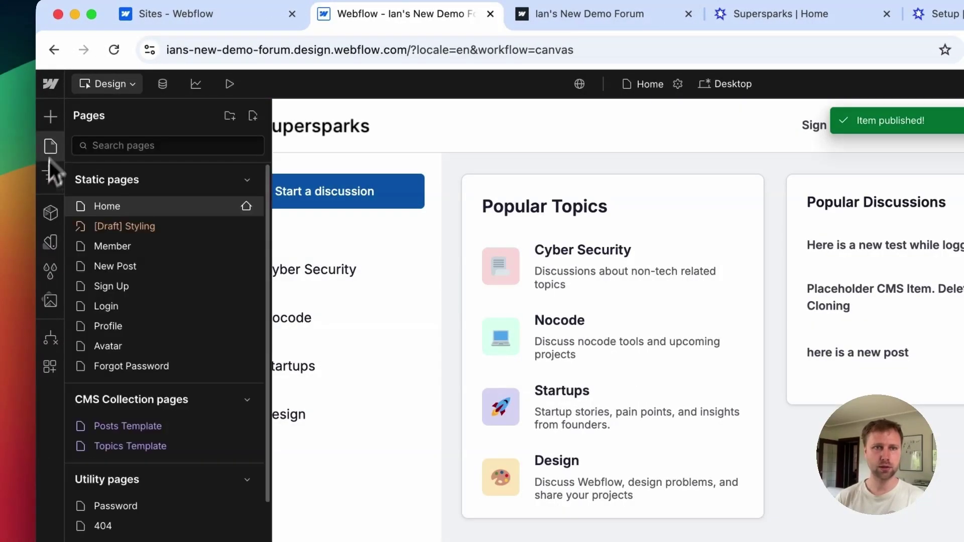
{"action": "left_click", "coordinate": [125, 267]}
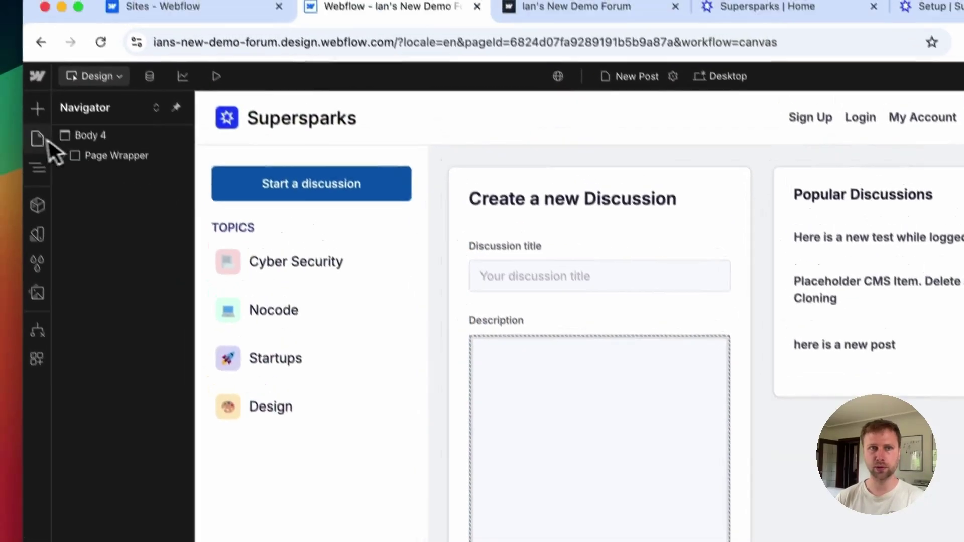
{"action": "left_click", "coordinate": [13, 100]}
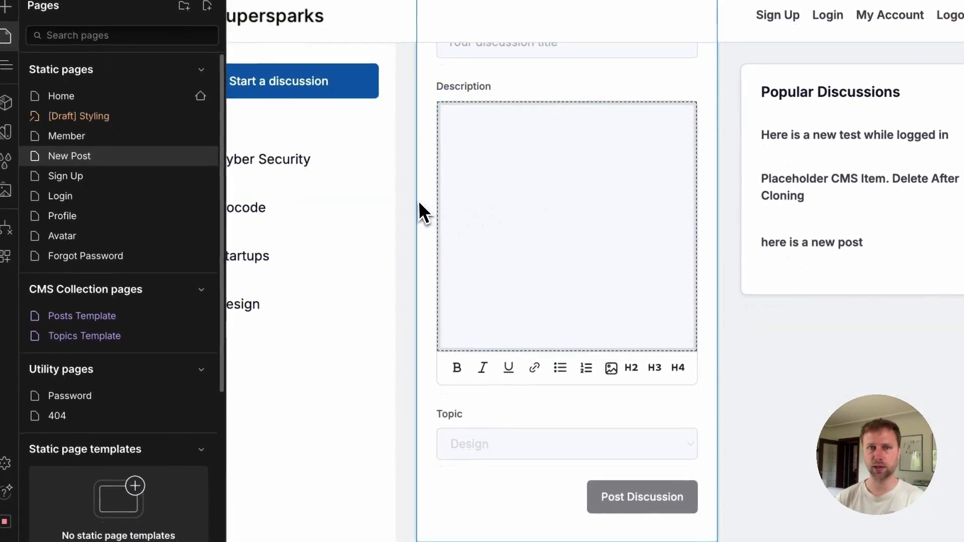
{"action": "left_click", "coordinate": [417, 204]}
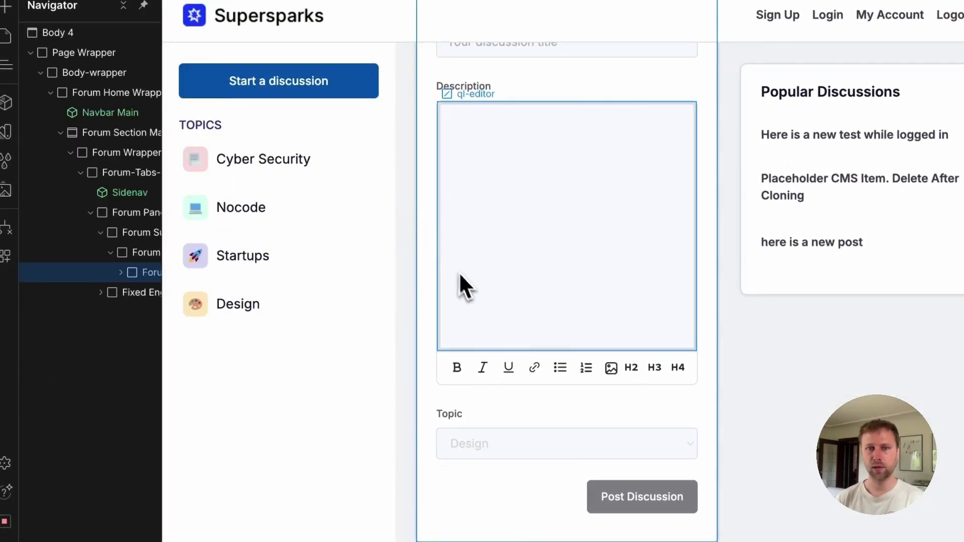
{"action": "left_click", "coordinate": [480, 437]}
{"action": "left_click", "coordinate": [512, 420]}
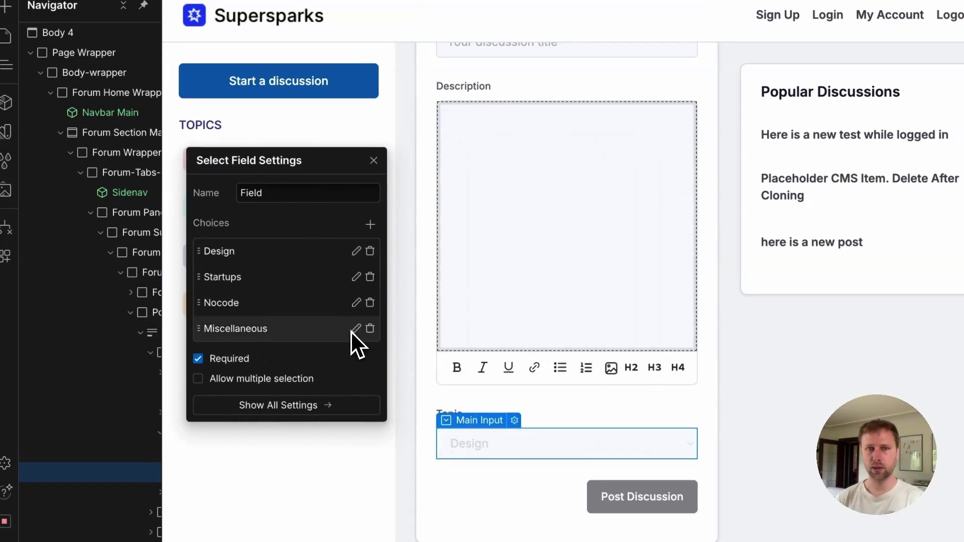
{"action": "left_click", "coordinate": [355, 328]}
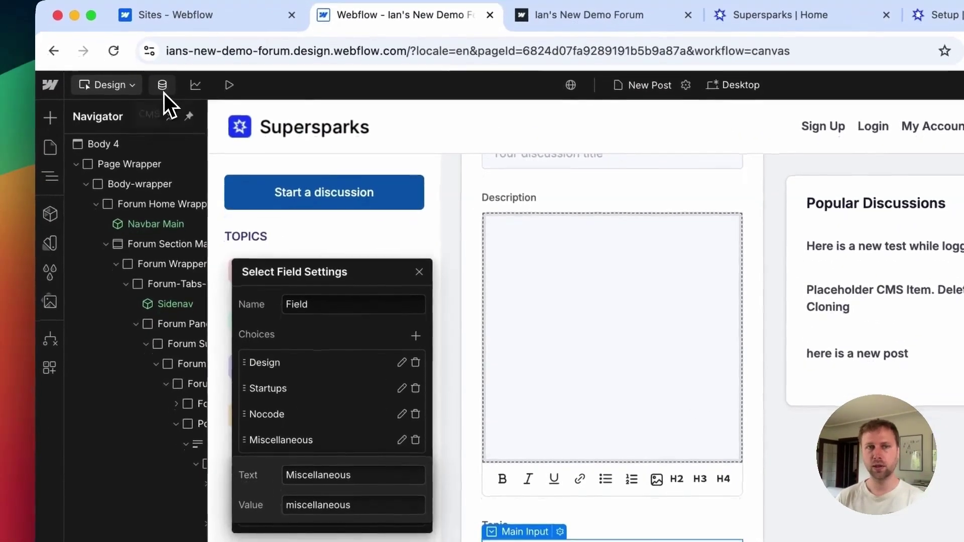
Step: Copy the Cyber Security topic's slug and paste cyber-security as the choice value
{"action": "left_click", "coordinate": [165, 93]}
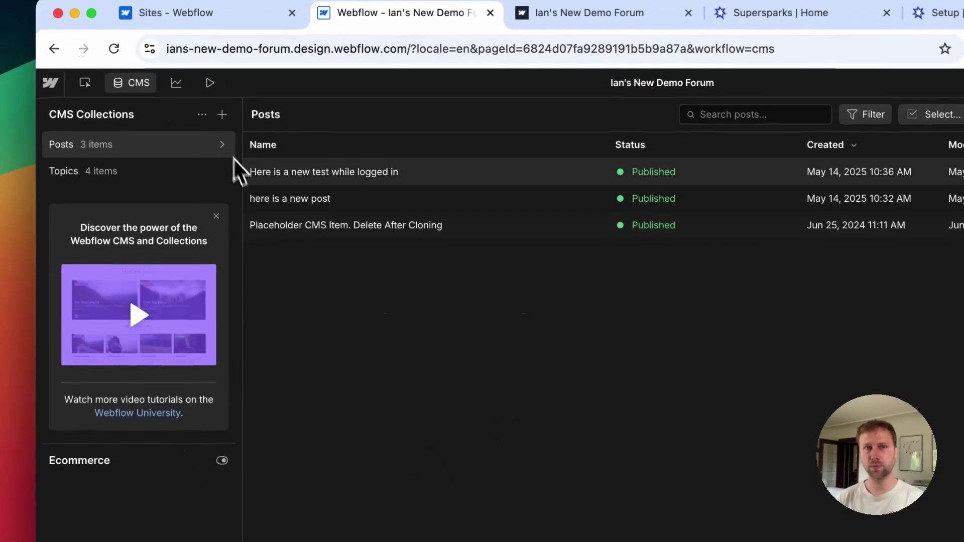
{"action": "left_click", "coordinate": [139, 171]}
{"action": "left_click", "coordinate": [301, 178]}
{"action": "left_click", "coordinate": [508, 262]}
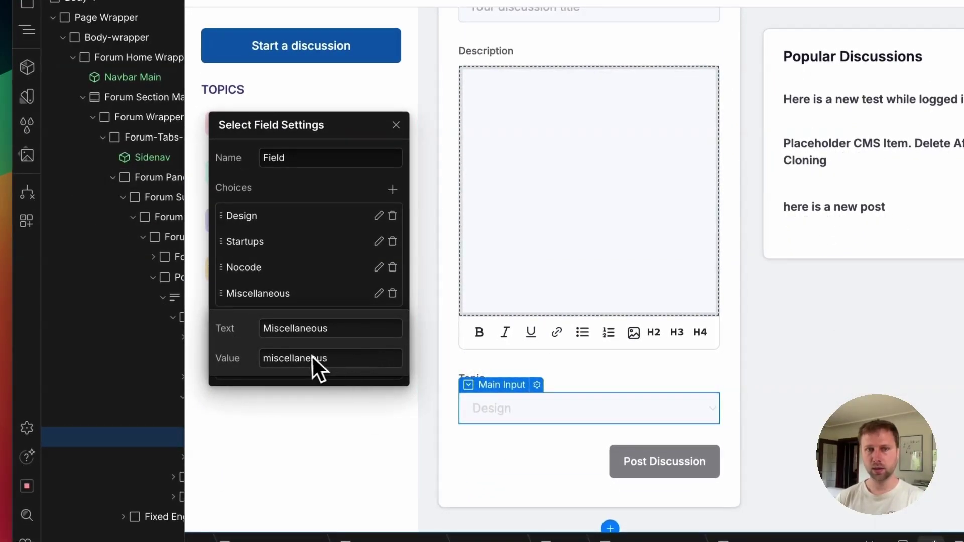
{"action": "double_click", "coordinate": [297, 359]}
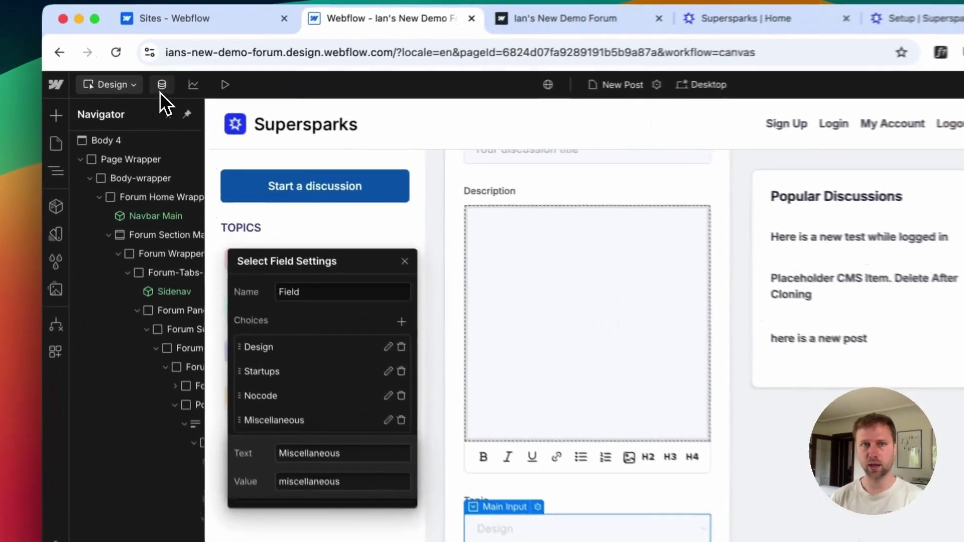
{"action": "left_click", "coordinate": [158, 93]}
{"action": "left_click", "coordinate": [99, 171]}
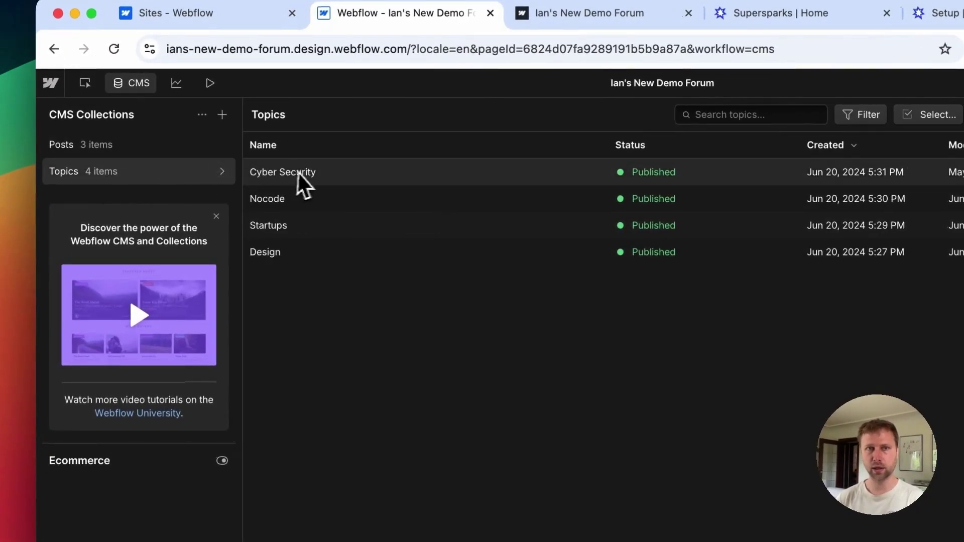
{"action": "left_click", "coordinate": [297, 172]}
{"action": "triple_click", "coordinate": [495, 261]}
{"action": "key", "text": "ctrl+c"}
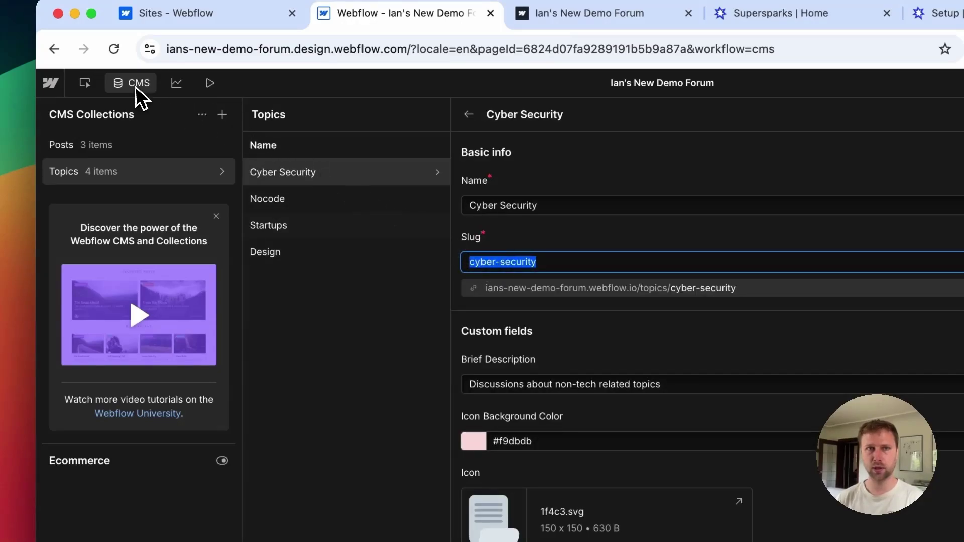
{"action": "left_click", "coordinate": [132, 84]}
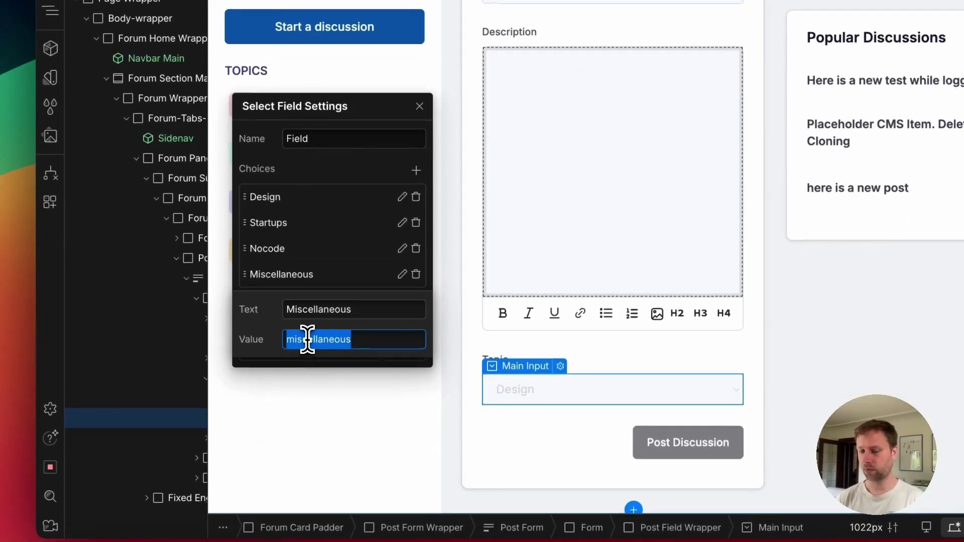
{"action": "key", "text": "ctrl+v"}
Step: Change the choice's label from Miscellaneous to Cyber Security
{"action": "double_click", "coordinate": [326, 309]}
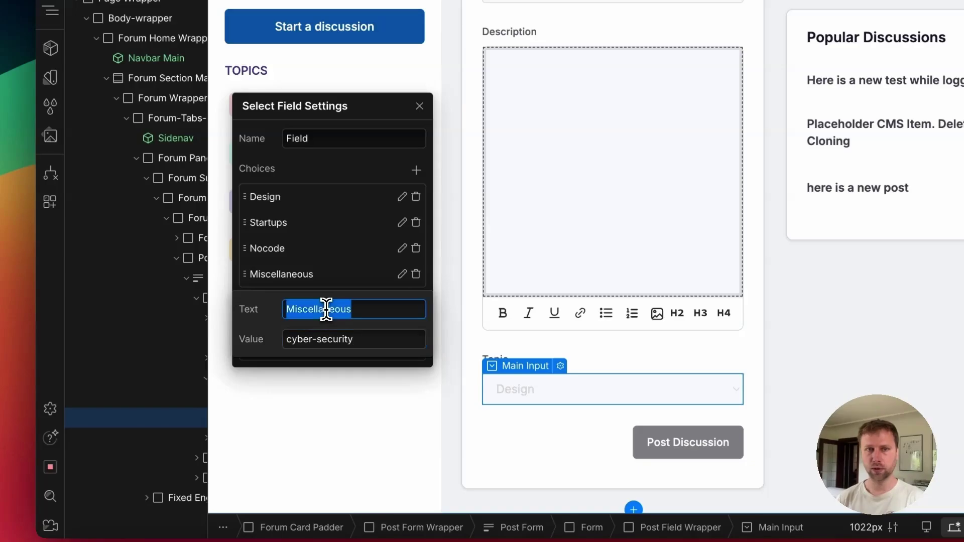
{"action": "type", "text": "Cyb"}
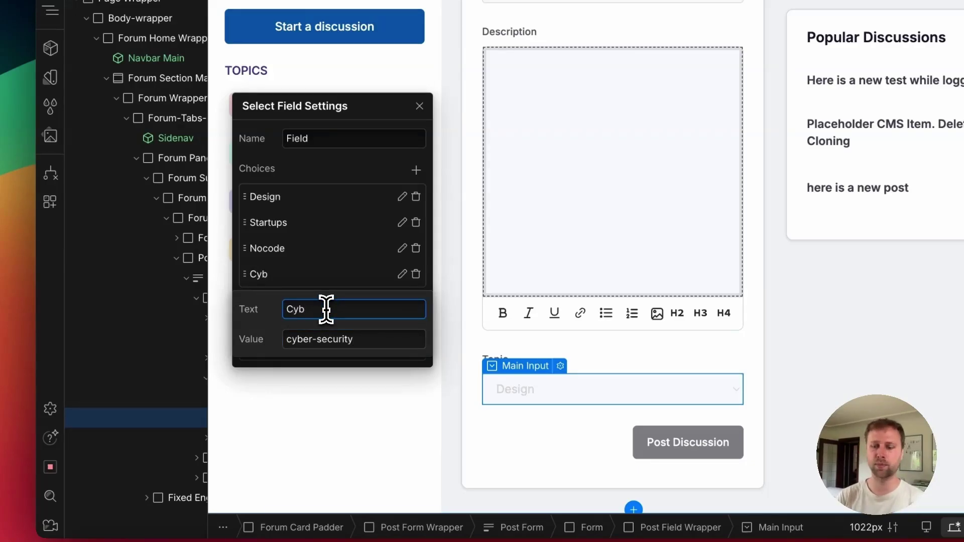
{"action": "type", "text": "er Security"}
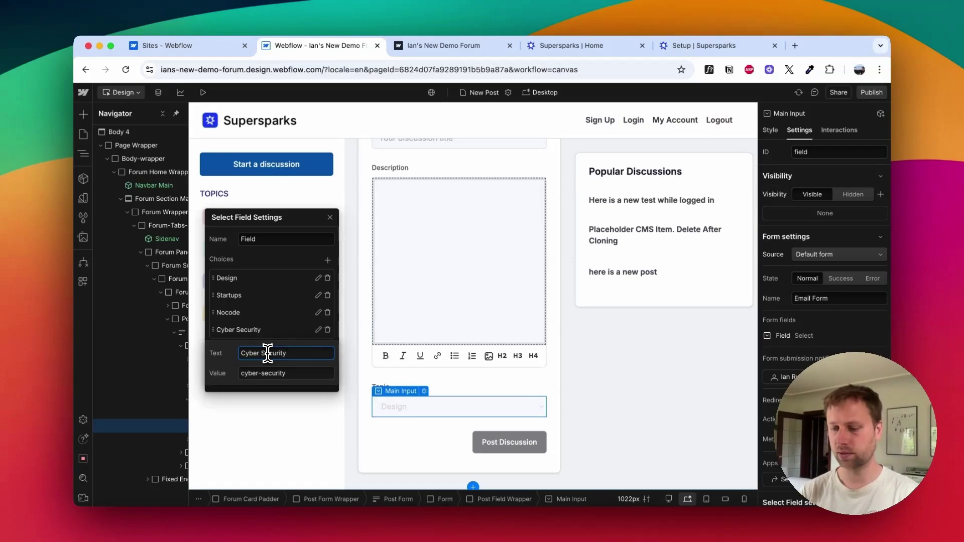
{"action": "type", "text": " Discus"}
{"action": "key", "text": "Escape"}
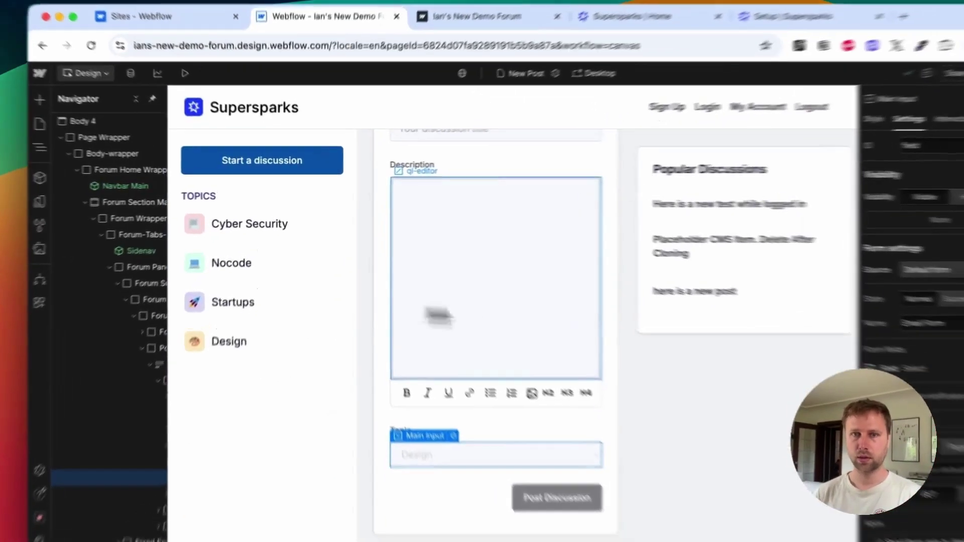
Step: Create a Finance Discussion topic in the CMS and publish it immediately
{"action": "left_click", "coordinate": [443, 400]}
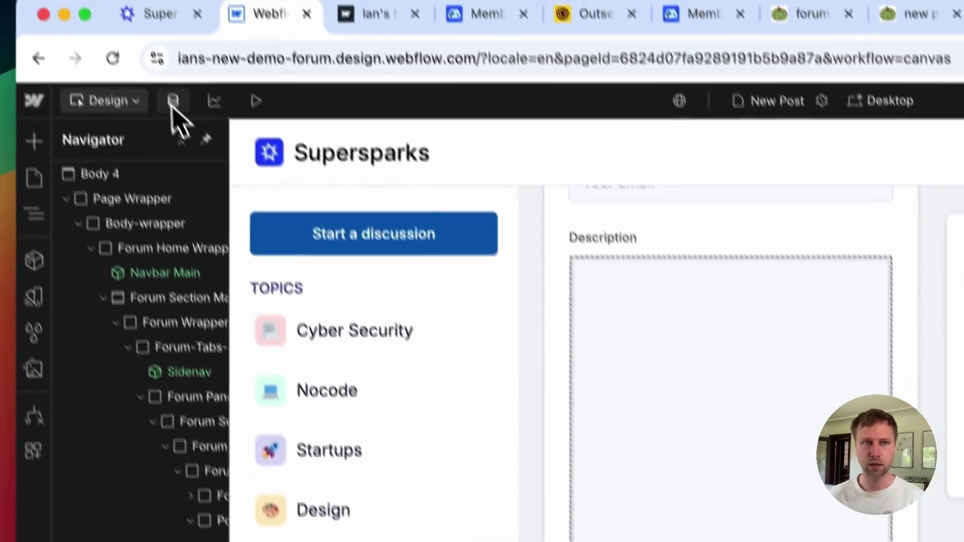
{"action": "left_click", "coordinate": [173, 101]}
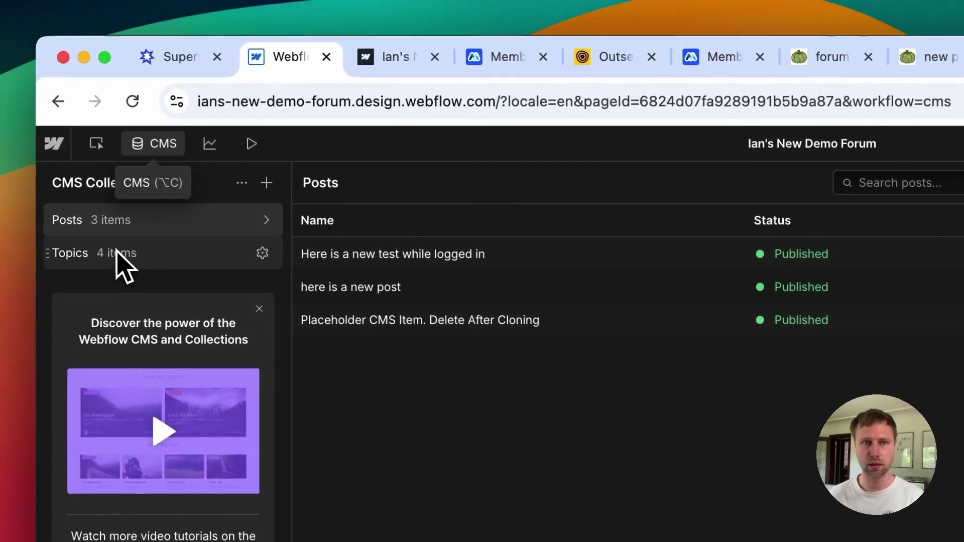
{"action": "left_click", "coordinate": [118, 258]}
{"action": "left_click", "coordinate": [872, 190]}
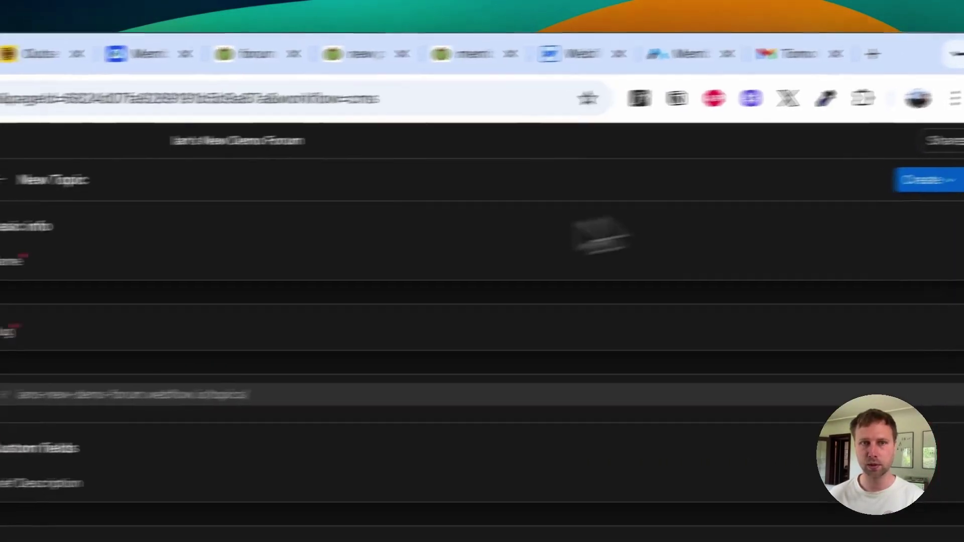
{"action": "left_click", "coordinate": [336, 273]}
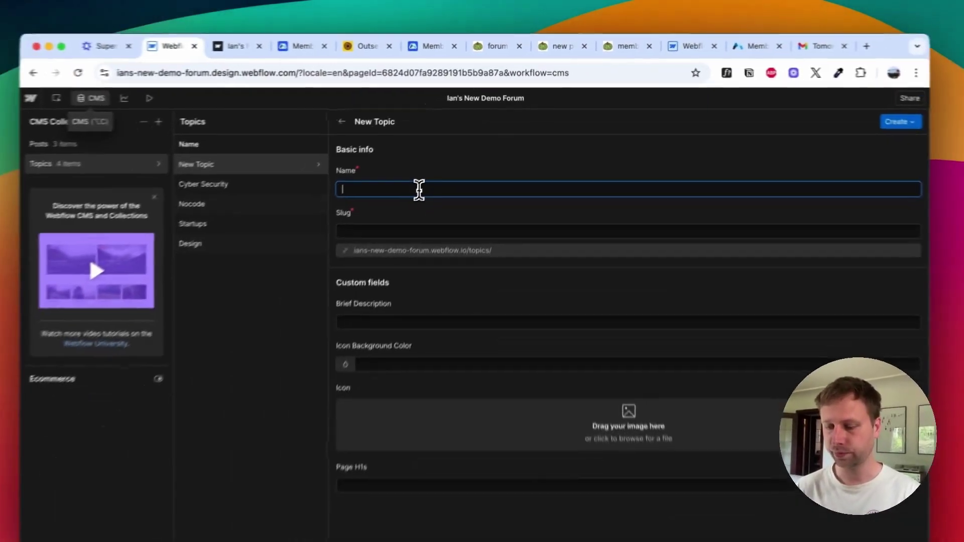
{"action": "type", "text": "Finance Discussion"}
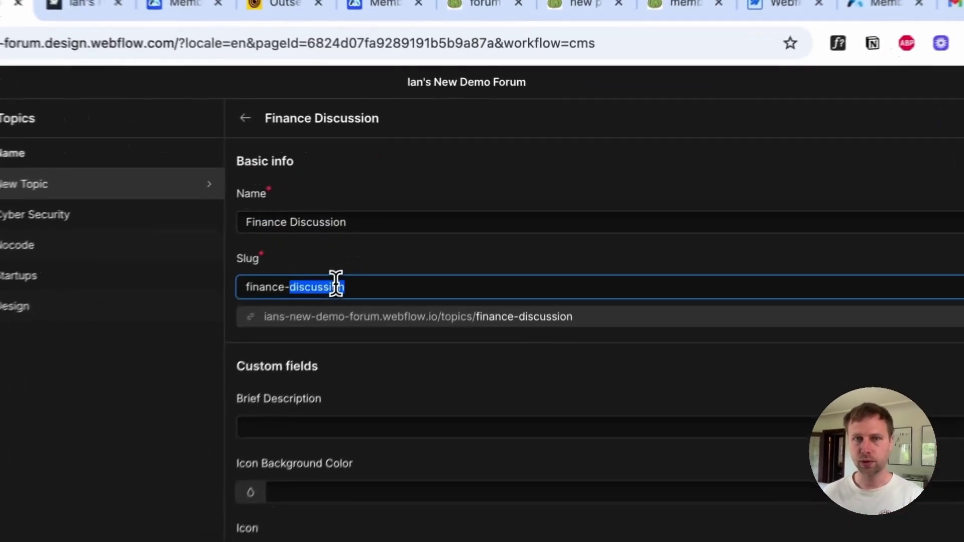
{"action": "triple_click", "coordinate": [416, 212]}
{"action": "left_click", "coordinate": [956, 162]}
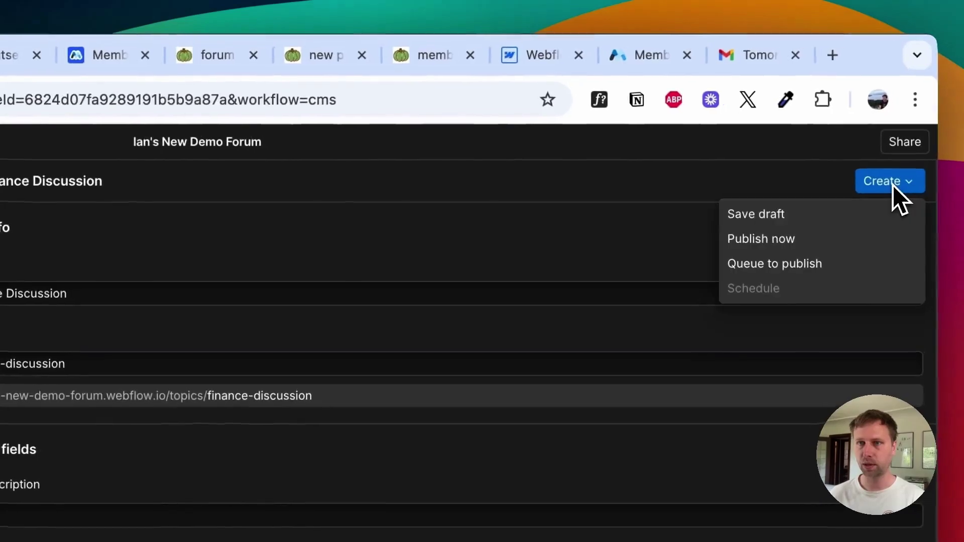
{"action": "left_click", "coordinate": [874, 223]}
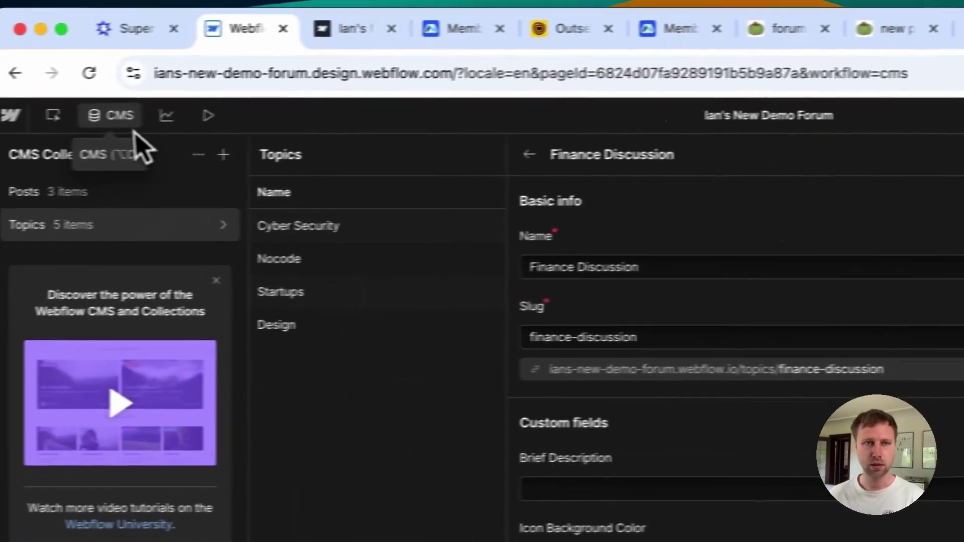
Step: Add a Finance Discussion choice with value finance-discussion to the Topic dropdown, then publish to staging
{"action": "left_click", "coordinate": [144, 116]}
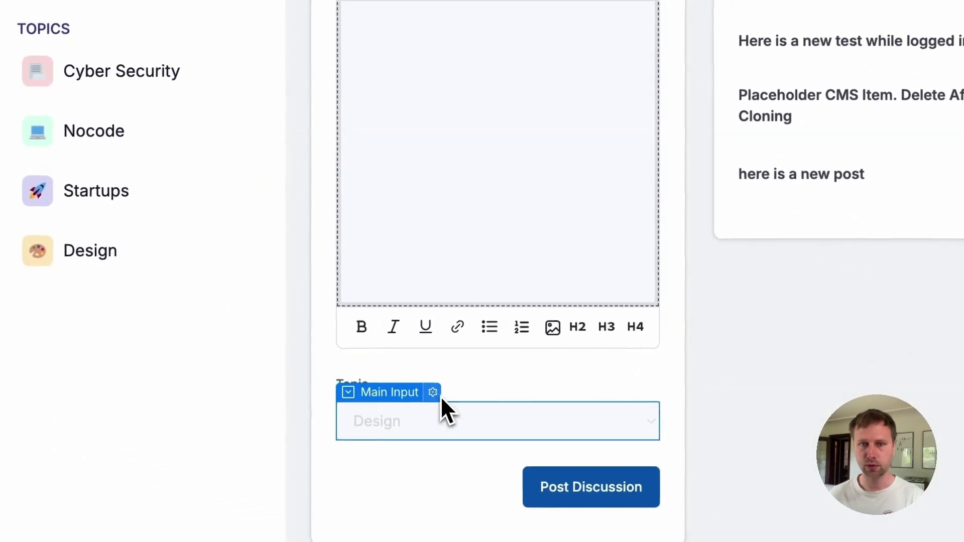
{"action": "left_click", "coordinate": [443, 401]}
{"action": "left_click", "coordinate": [561, 150]}
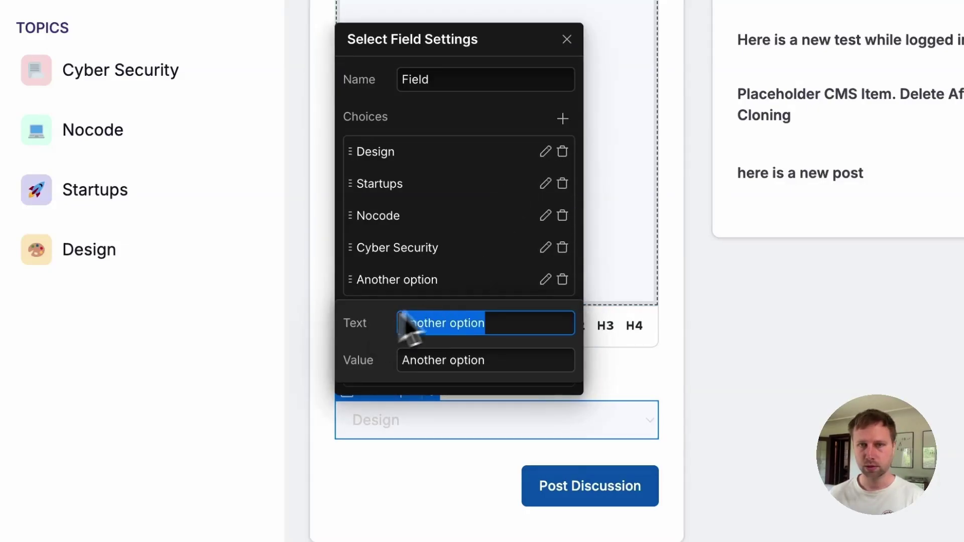
{"action": "type", "text": "Finance Discussion"}
{"action": "key", "text": "Tab"}
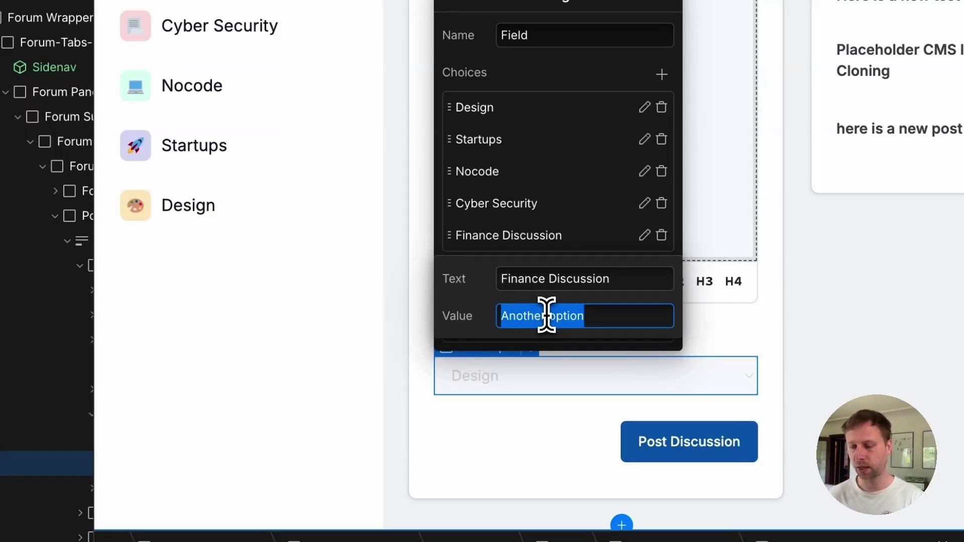
{"action": "type", "text": "finance-discussion"}
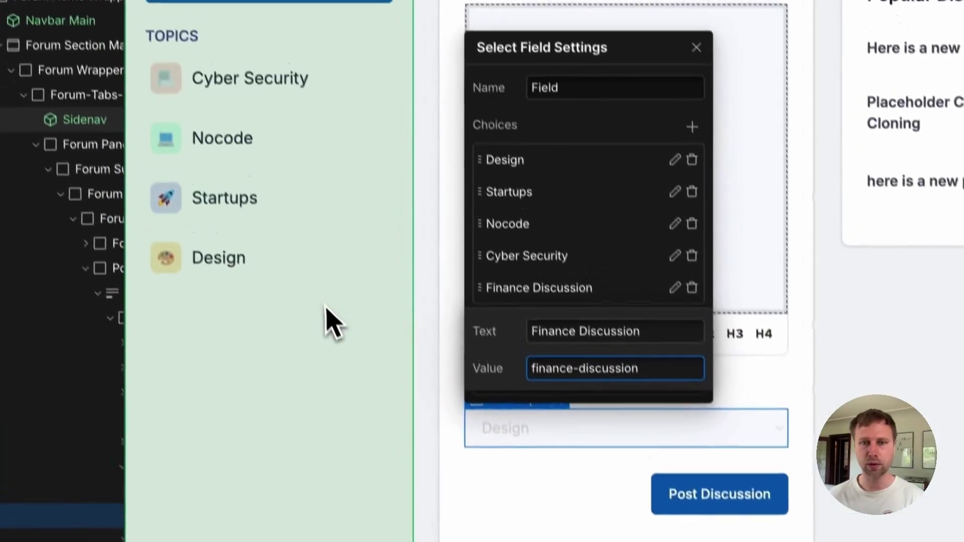
{"action": "left_click", "coordinate": [306, 266]}
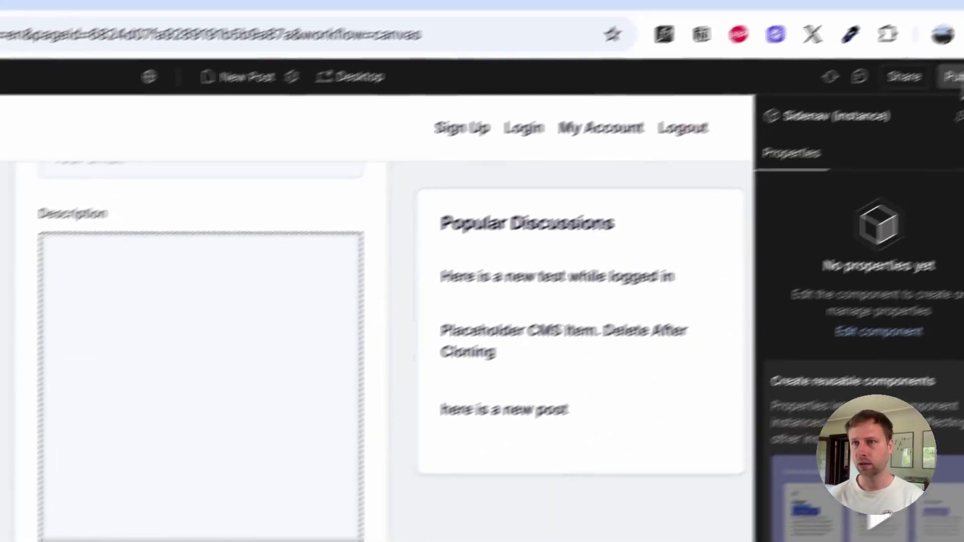
{"action": "left_click", "coordinate": [956, 79]}
{"action": "left_click", "coordinate": [900, 363]}
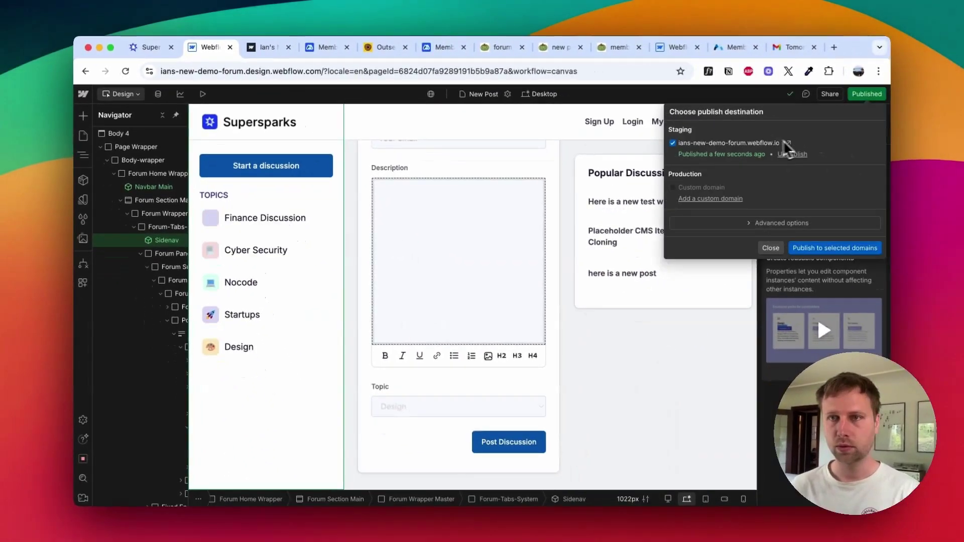
Step: On the staging site, draft 'Here is a new finance discussion' with 'finance is cool!!!' under Finance Discussion
{"action": "left_click", "coordinate": [785, 143]}
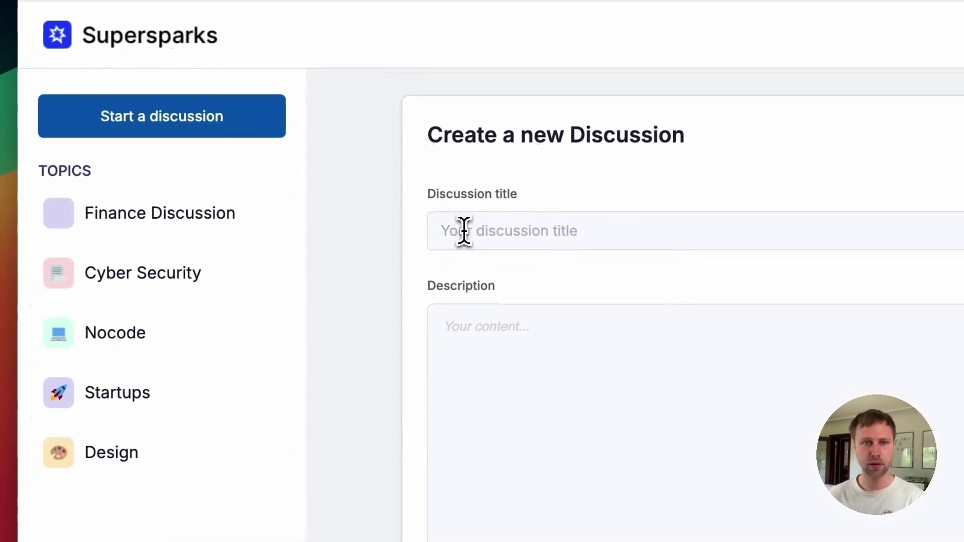
{"action": "left_click", "coordinate": [464, 231]}
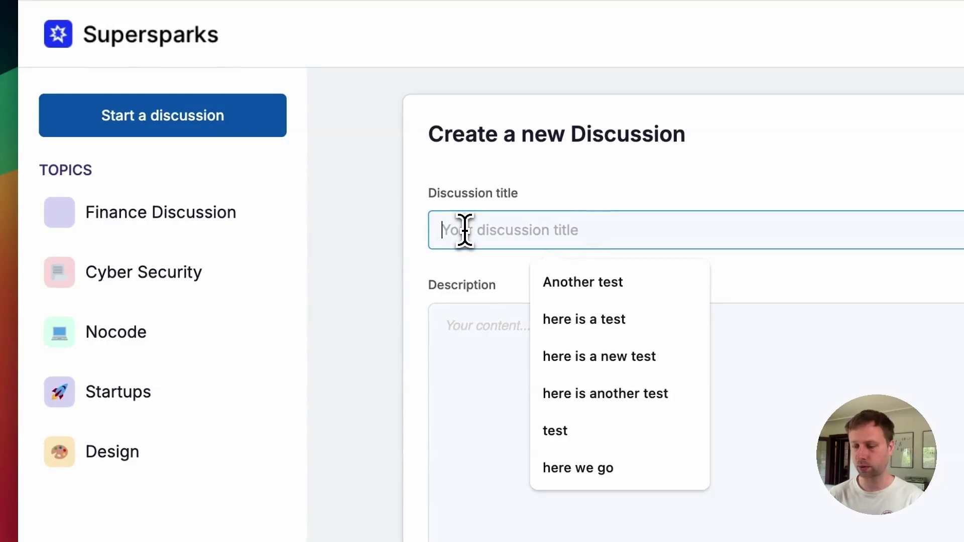
{"action": "type", "text": "Here is a new f"}
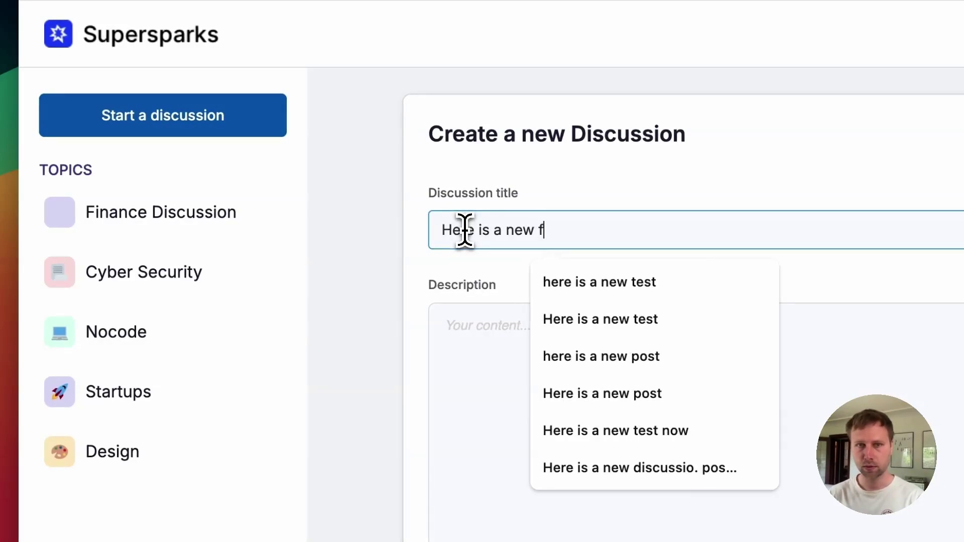
{"action": "type", "text": "inance discussion"}
{"action": "left_click", "coordinate": [472, 340]}
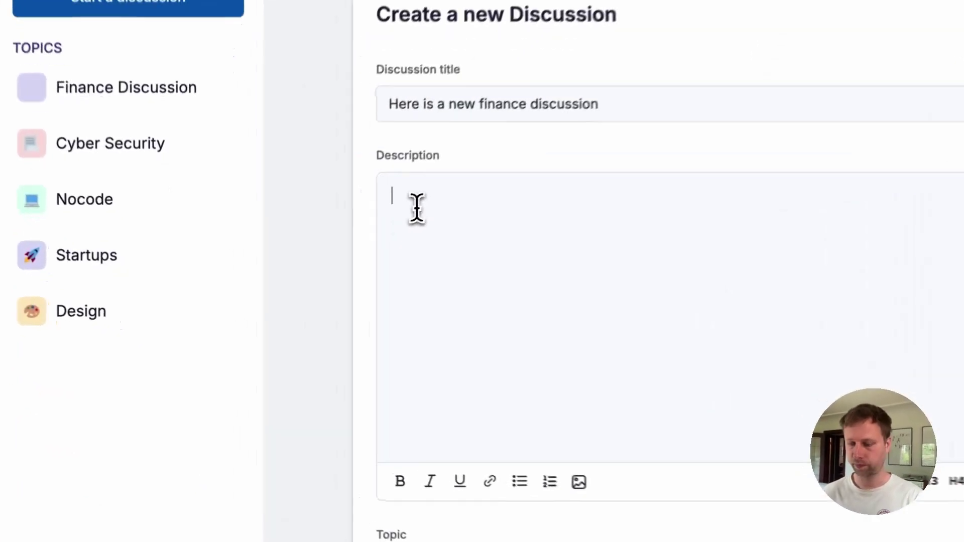
{"action": "type", "text": "finance is cool!!!"}
{"action": "double_click", "coordinate": [415, 198]}
{"action": "scroll", "coordinate": [286, 366], "scroll_direction": "down", "scroll_amount": 3}
{"action": "left_click", "coordinate": [301, 355]}
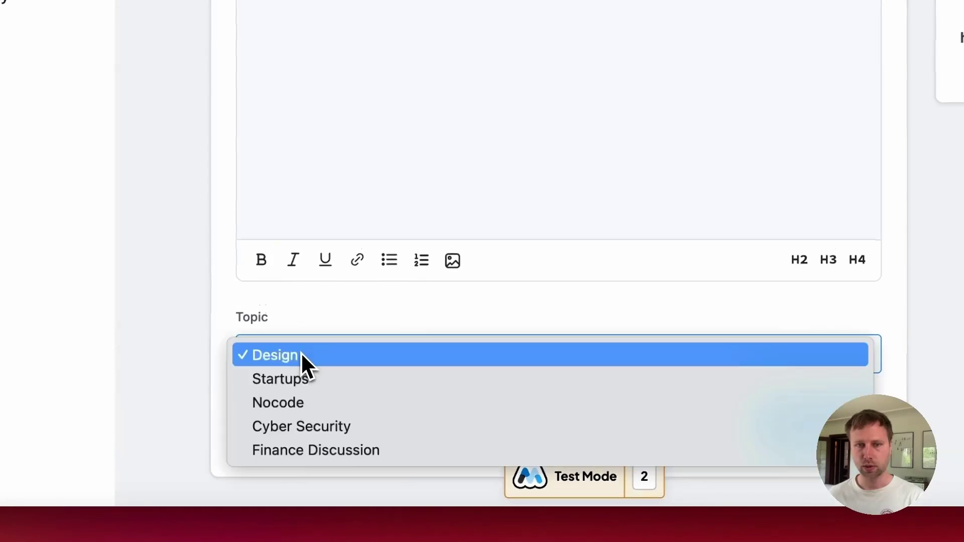
{"action": "left_click", "coordinate": [295, 450]}
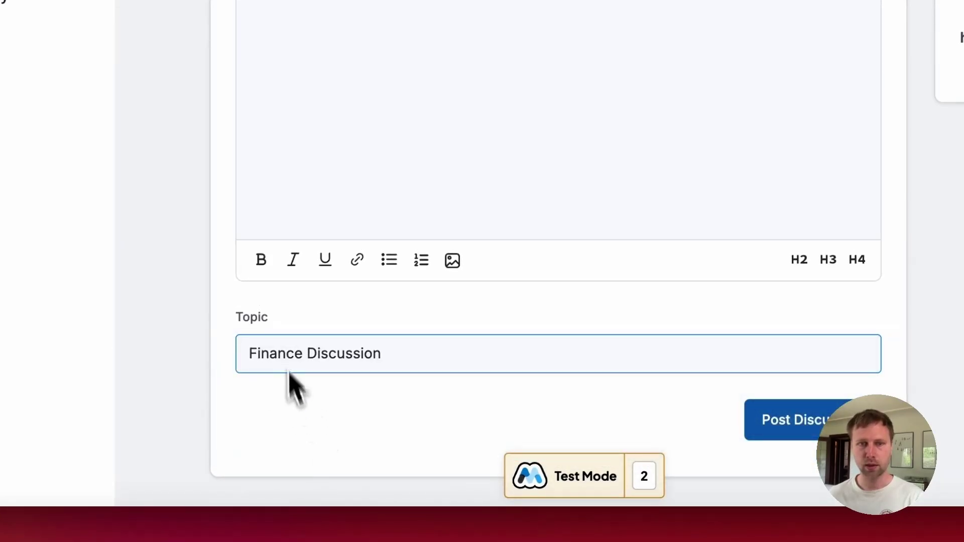
{"action": "left_click", "coordinate": [282, 318]}
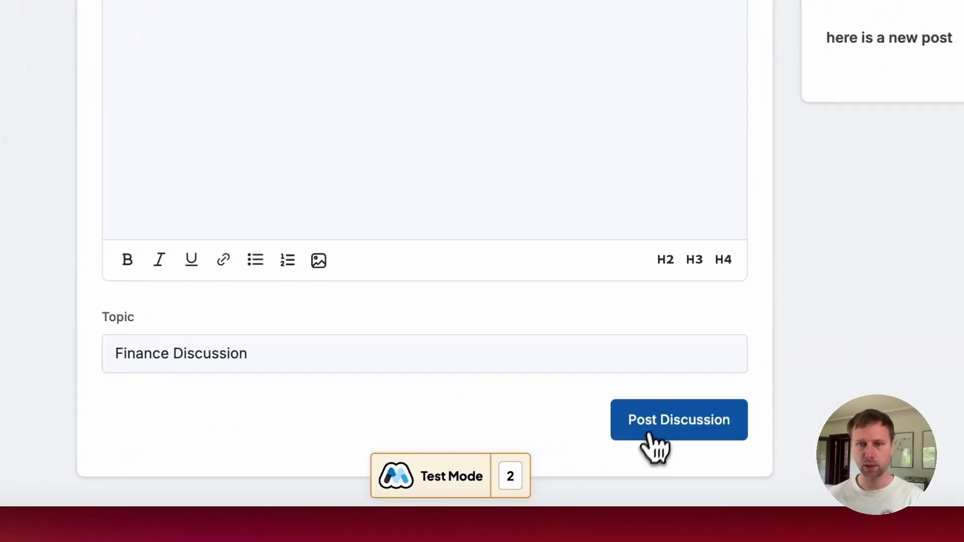
Step: Post the discussion, check it on the Finance Discussion topic page, and go to Supersparks
{"action": "left_click", "coordinate": [655, 434]}
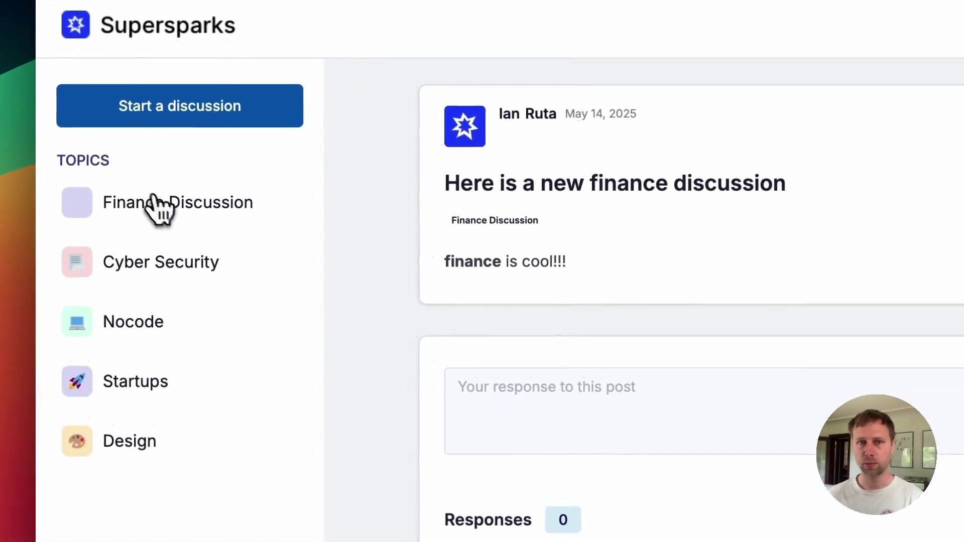
{"action": "left_click", "coordinate": [152, 197]}
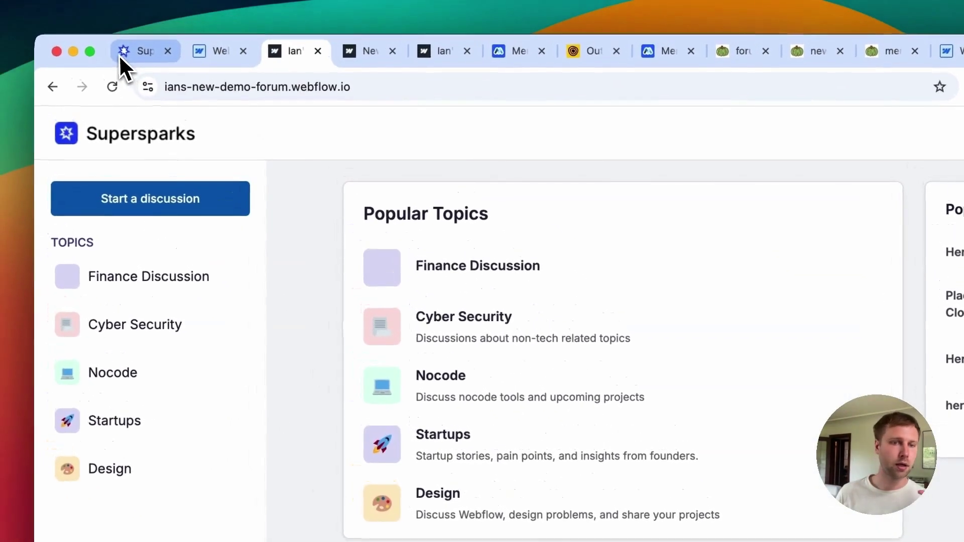
{"action": "left_click", "coordinate": [120, 55]}
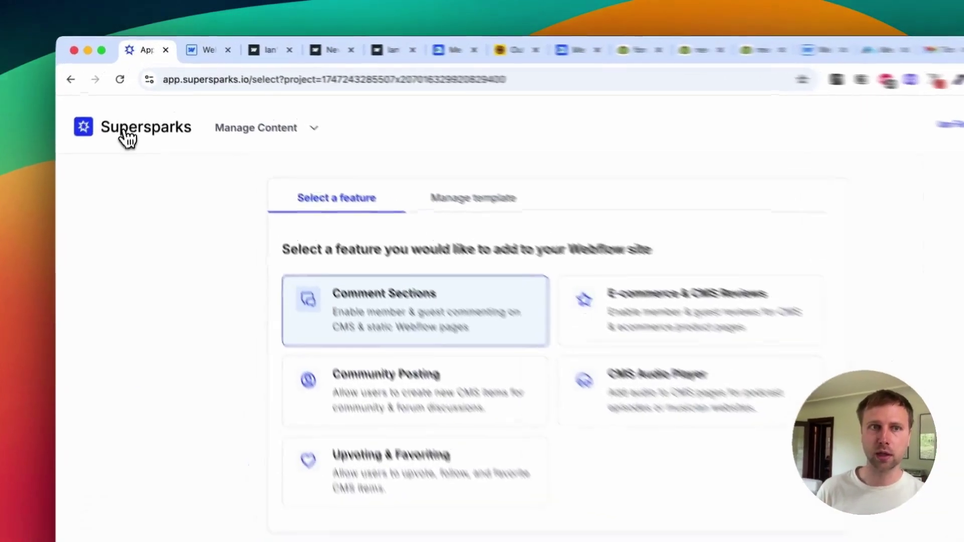
Step: Open the demo forum's Community Posting spark settings and look over its email notifications
{"action": "left_click", "coordinate": [125, 110]}
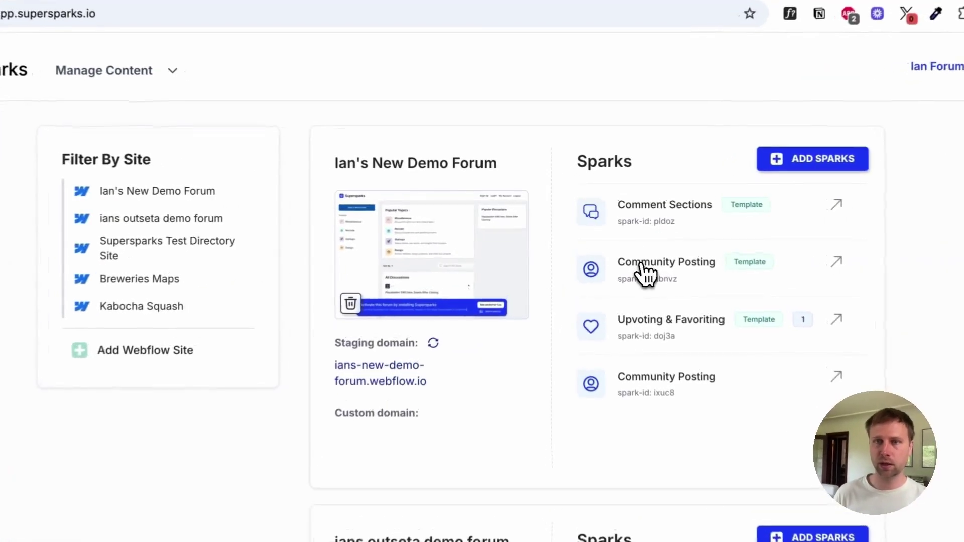
{"action": "left_click", "coordinate": [594, 241]}
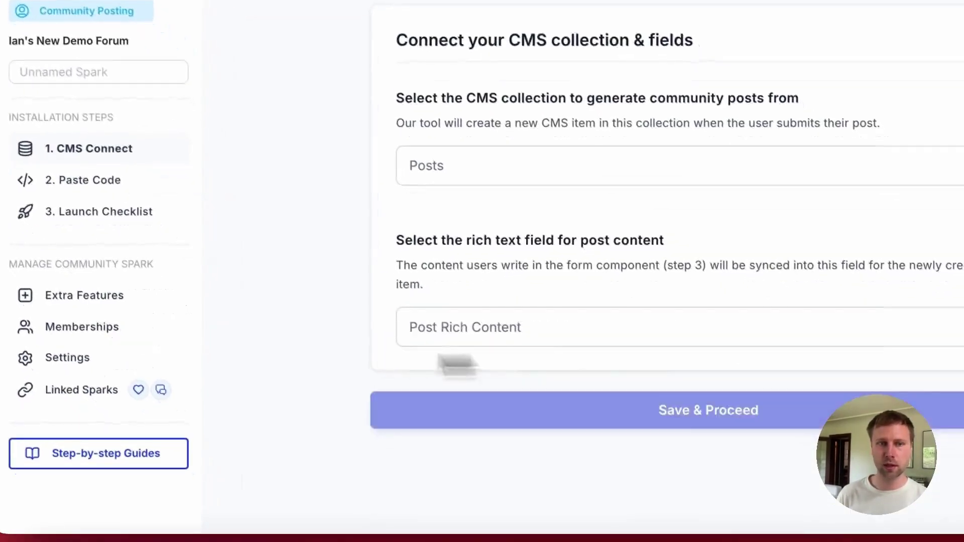
{"action": "left_click", "coordinate": [62, 358]}
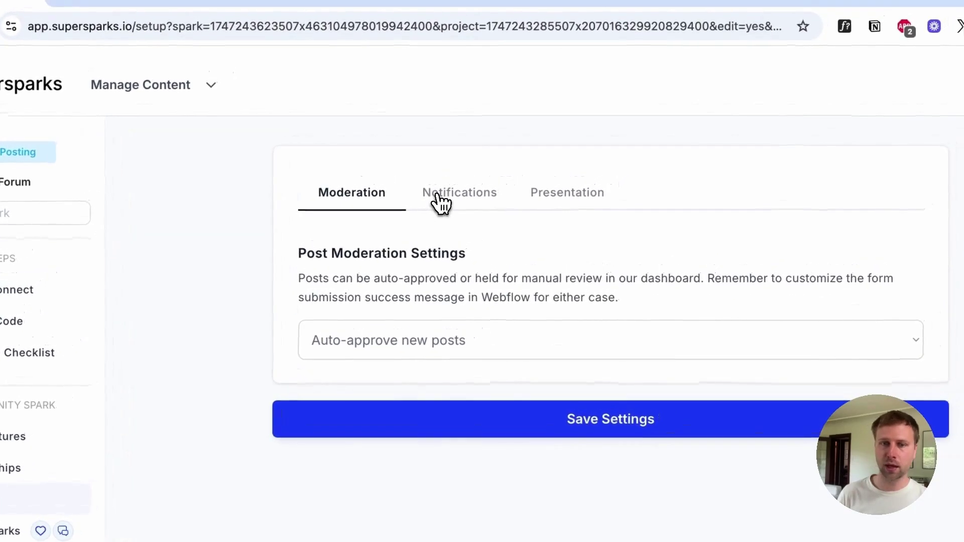
{"action": "left_click", "coordinate": [440, 203]}
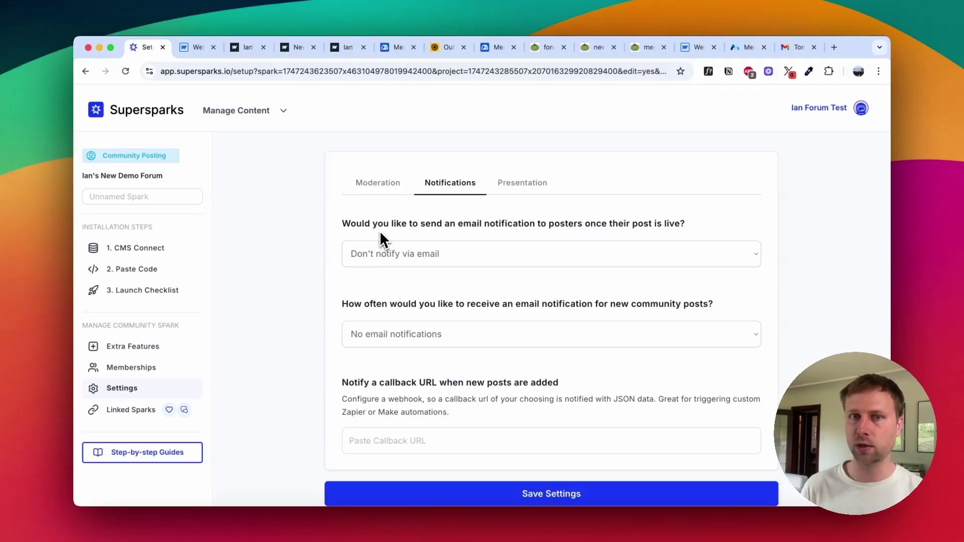
{"action": "scroll", "coordinate": [380, 335], "scroll_direction": "down", "scroll_amount": 2}
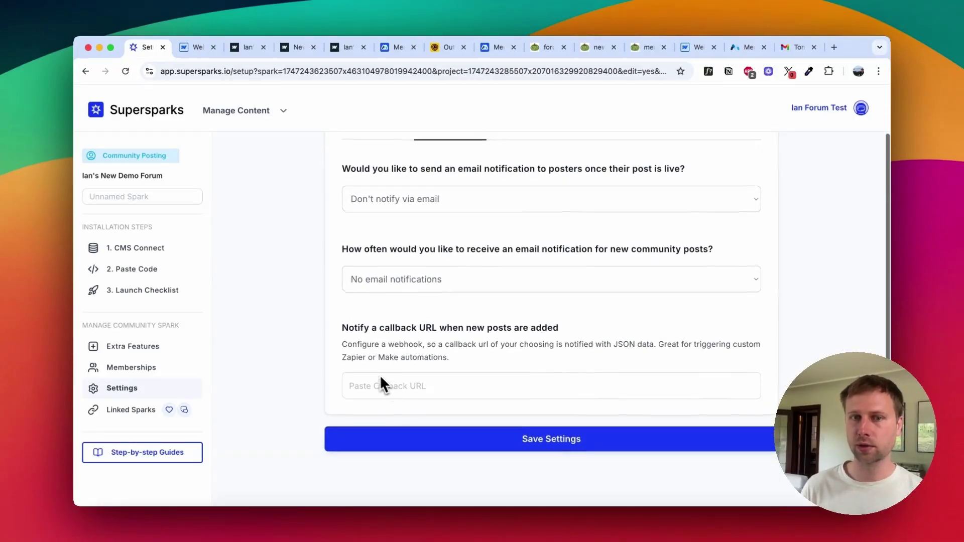
{"action": "scroll", "coordinate": [380, 393], "scroll_direction": "up", "scroll_amount": 2}
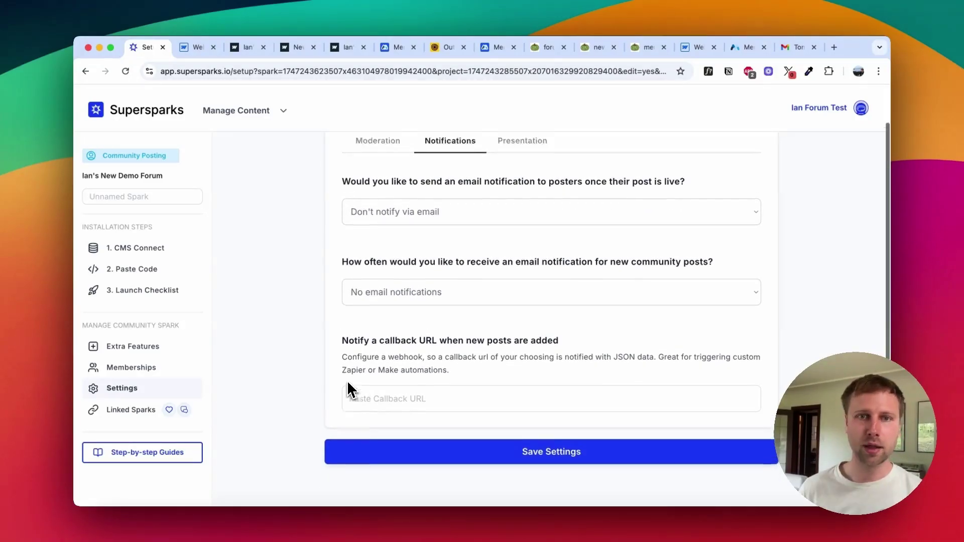
Step: Keep post moderation set to Auto-approve new posts
{"action": "left_click", "coordinate": [377, 183]}
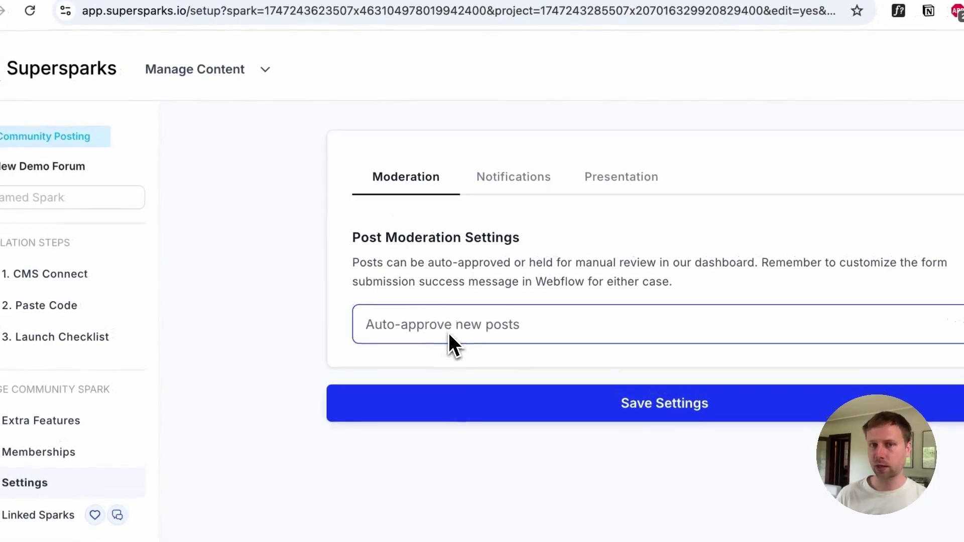
{"action": "left_click", "coordinate": [448, 333]}
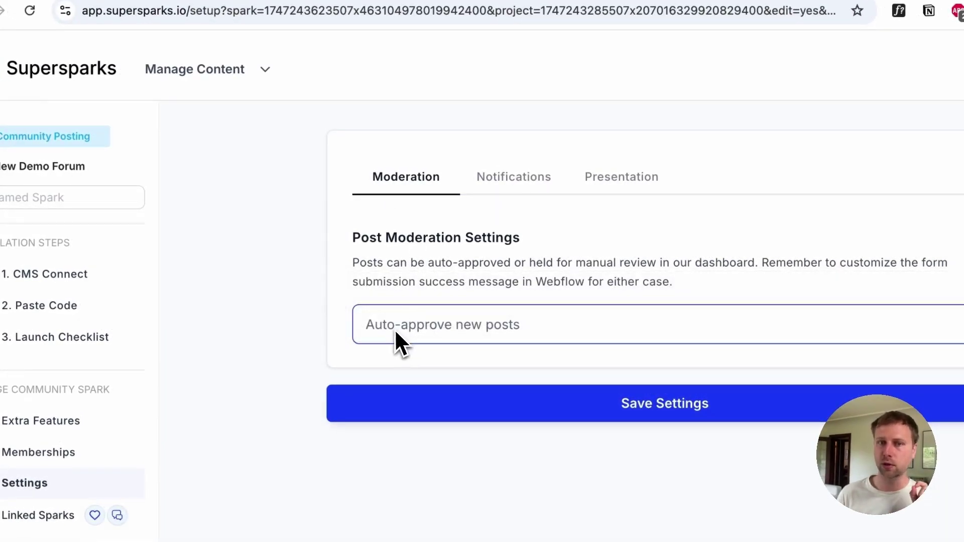
{"action": "left_click", "coordinate": [402, 324]}
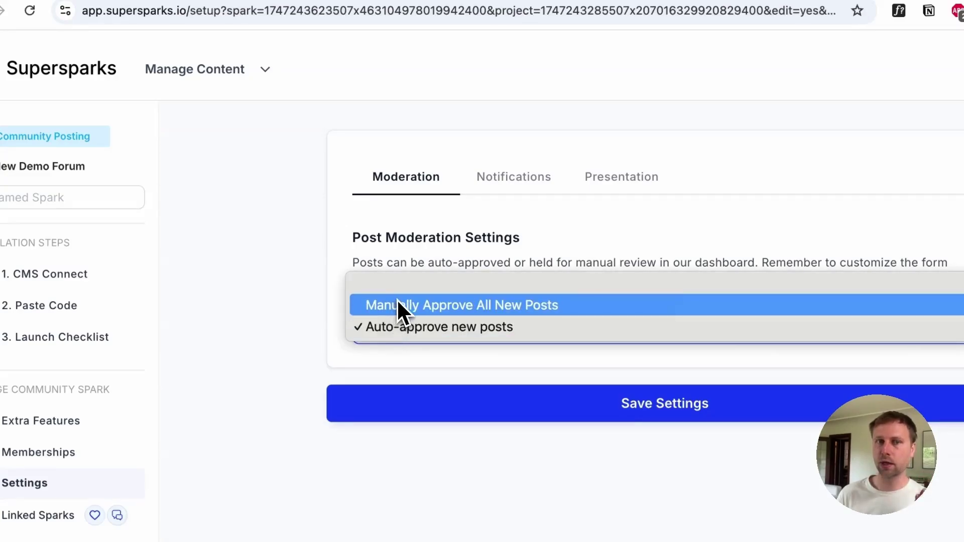
{"action": "left_click", "coordinate": [389, 254]}
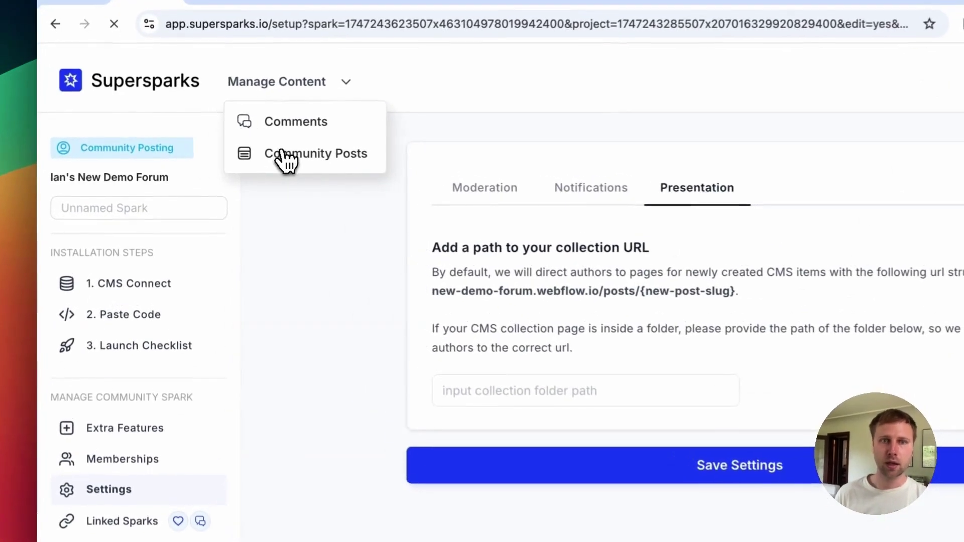
Step: In Community Posts, open the 'Here is a new finance discussion' row
{"action": "left_click", "coordinate": [262, 159]}
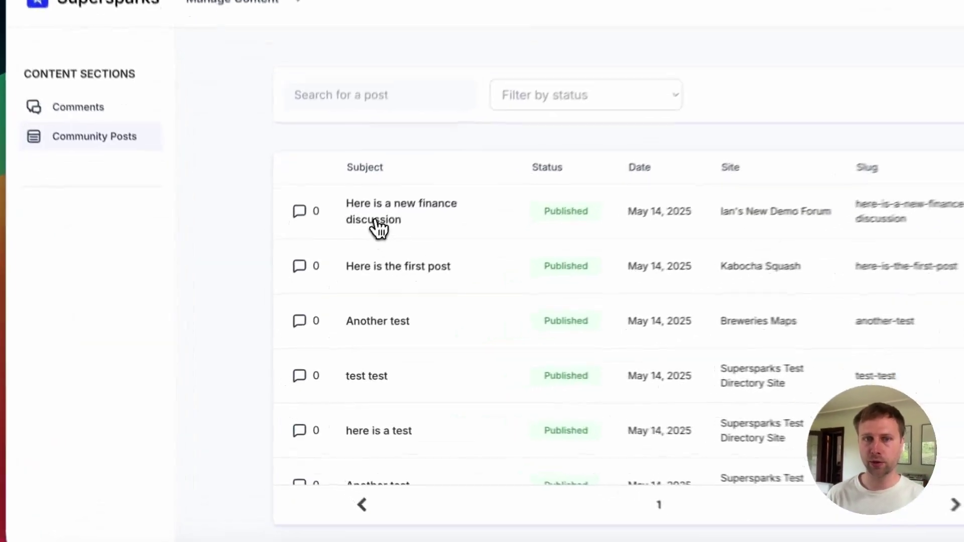
{"action": "left_click", "coordinate": [339, 277]}
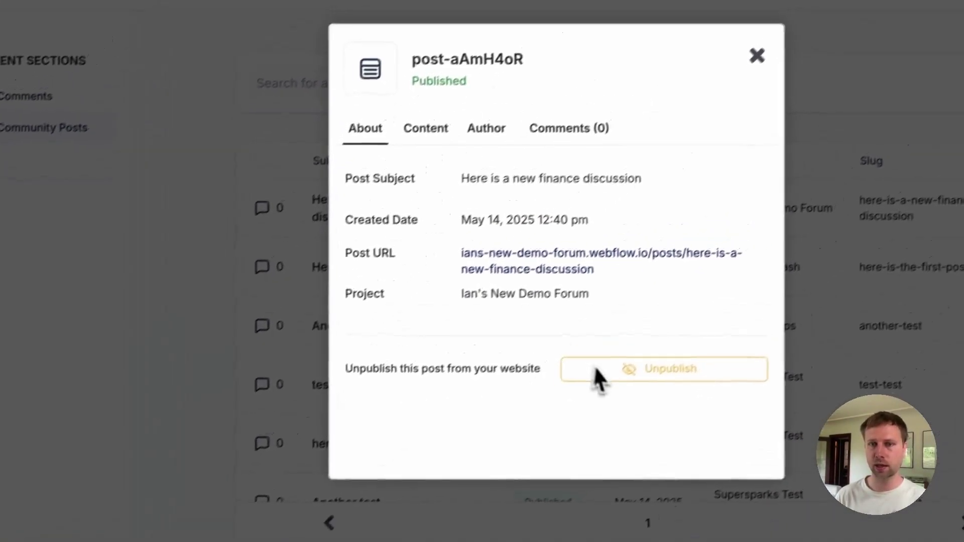
Step: Check the post's Content and Author tabs and the author's comments, then list all Comments
{"action": "left_click", "coordinate": [482, 93]}
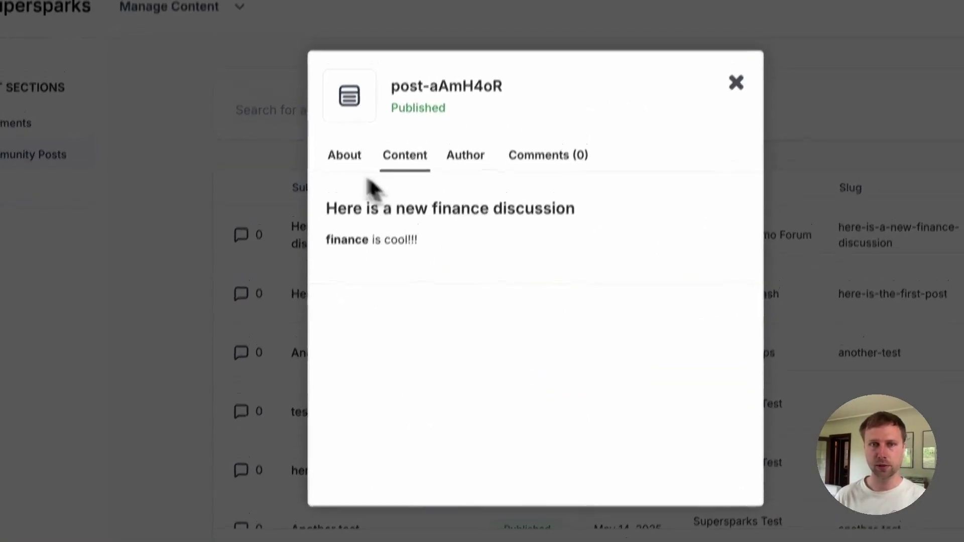
{"action": "left_click", "coordinate": [466, 147]}
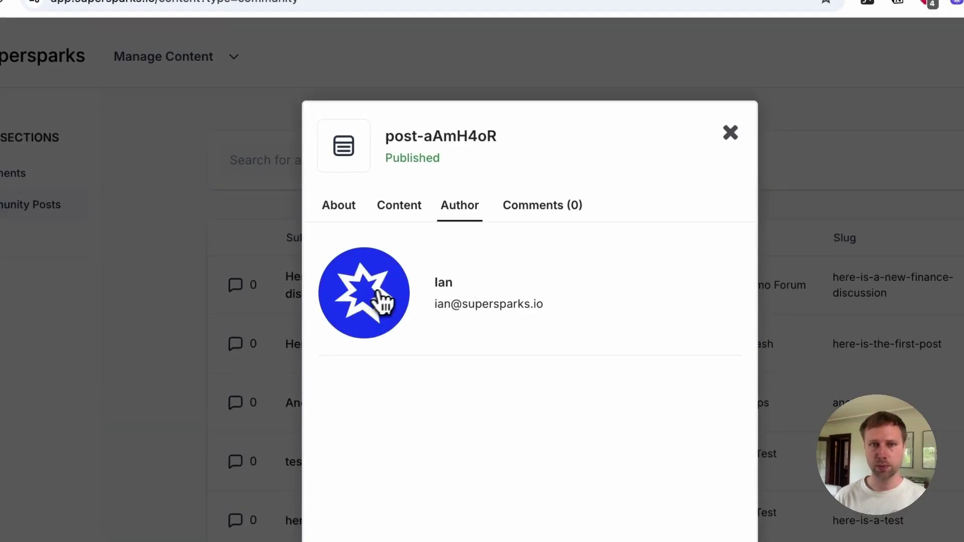
{"action": "left_click", "coordinate": [383, 301]}
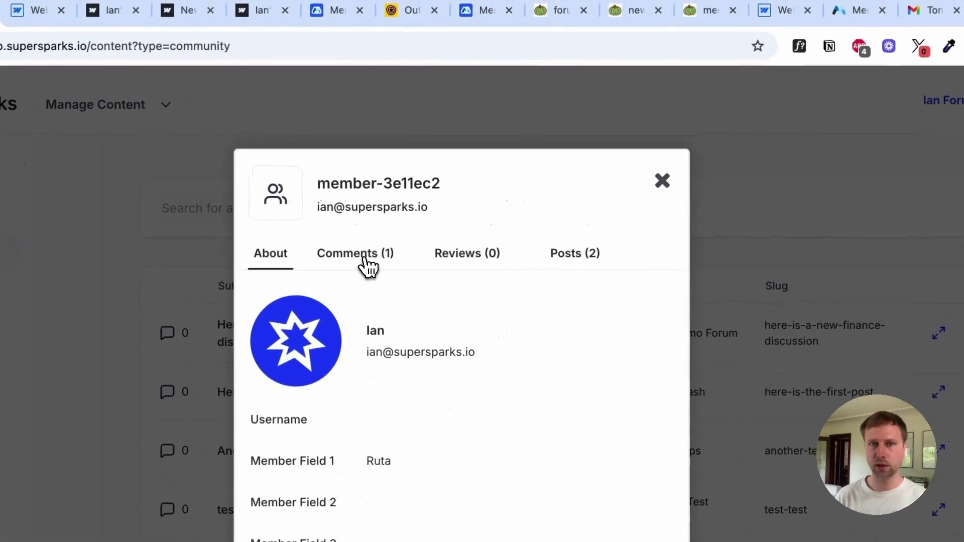
{"action": "left_click", "coordinate": [365, 258]}
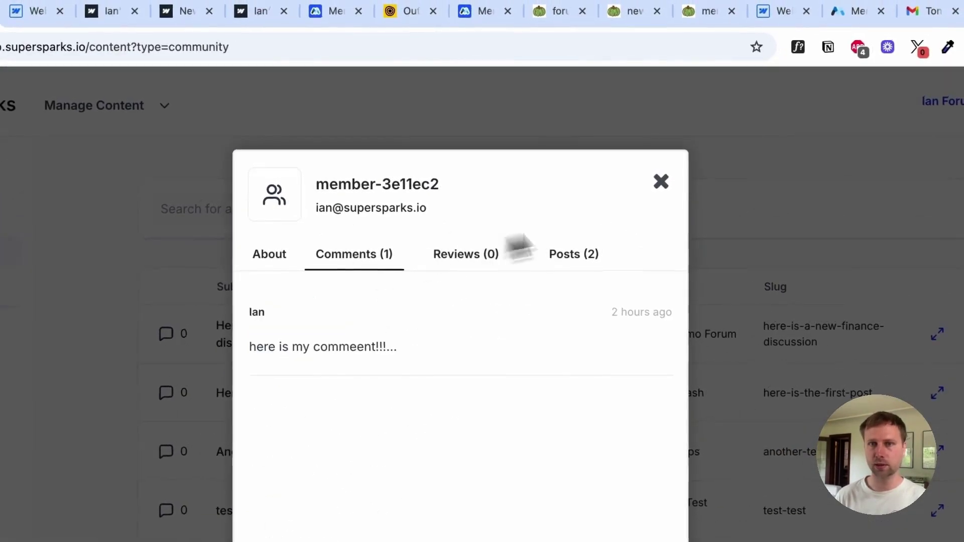
{"action": "left_click", "coordinate": [662, 182]}
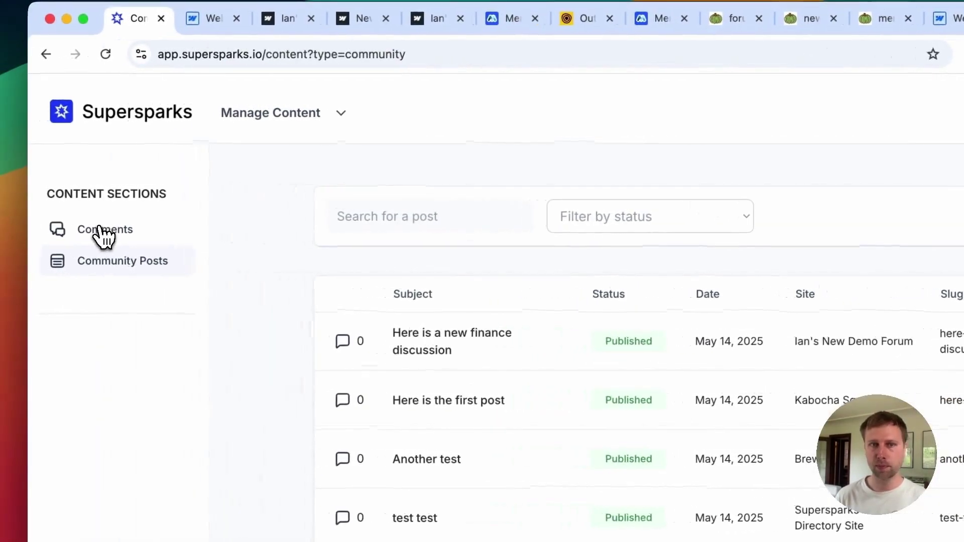
{"action": "left_click", "coordinate": [100, 231]}
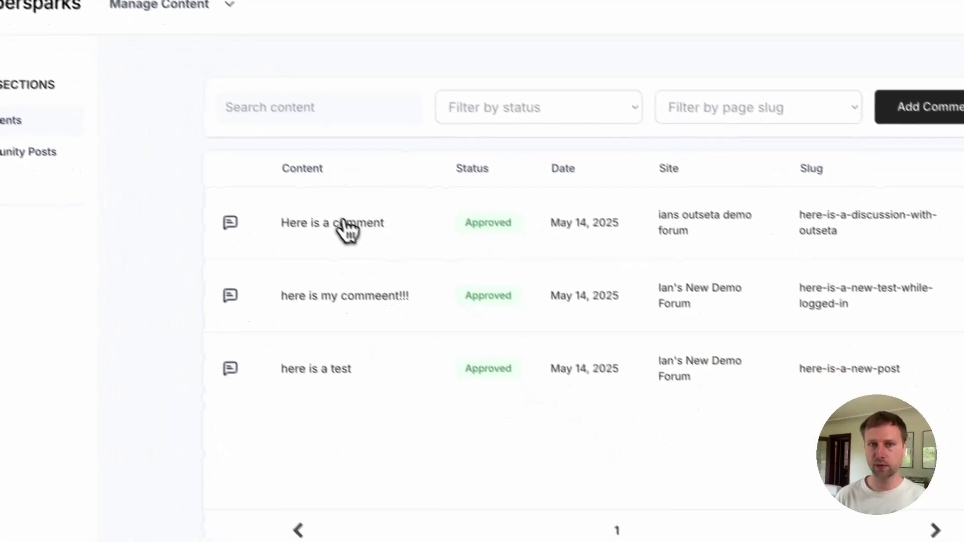
Step: Delete the comment 'Here is a comment' and view the forum page it belongs to
{"action": "left_click", "coordinate": [462, 315]}
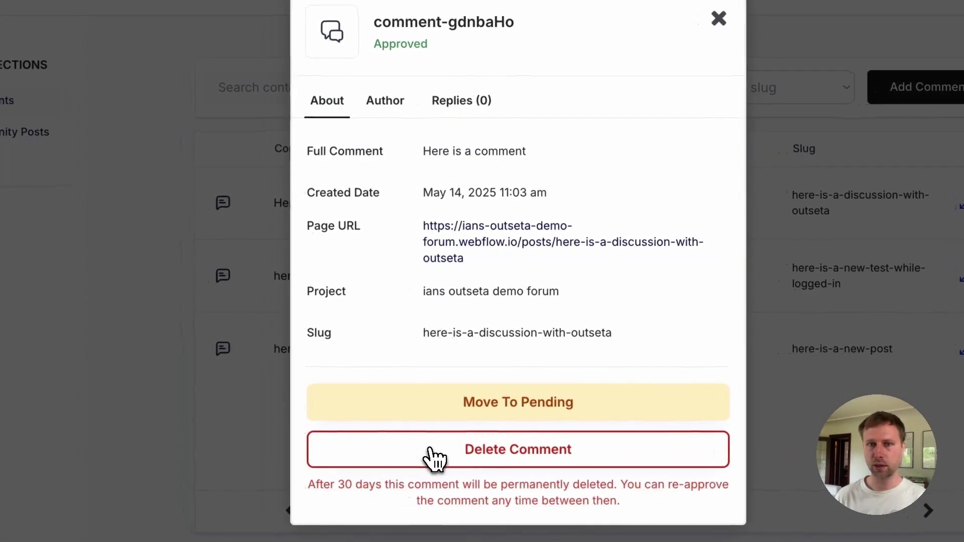
{"action": "left_click", "coordinate": [424, 454]}
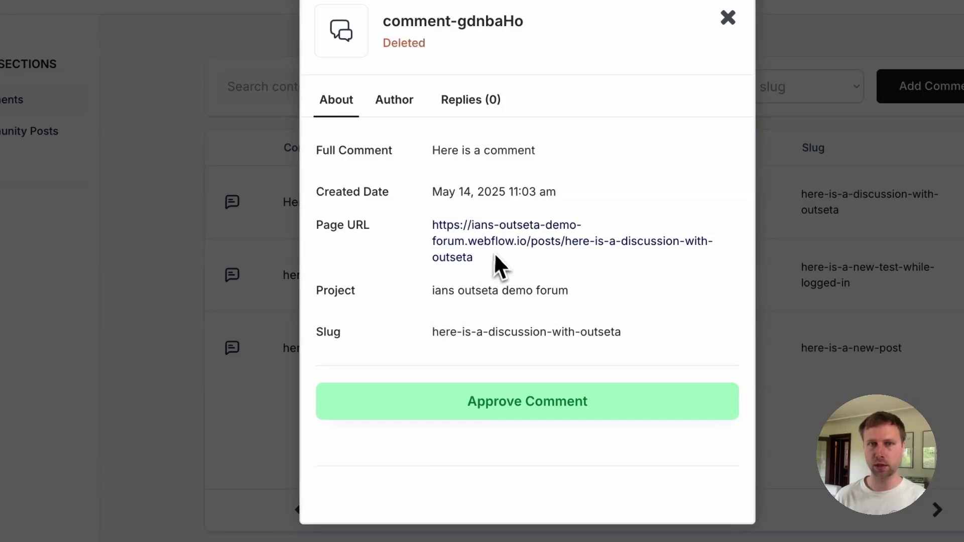
{"action": "left_click", "coordinate": [478, 239]}
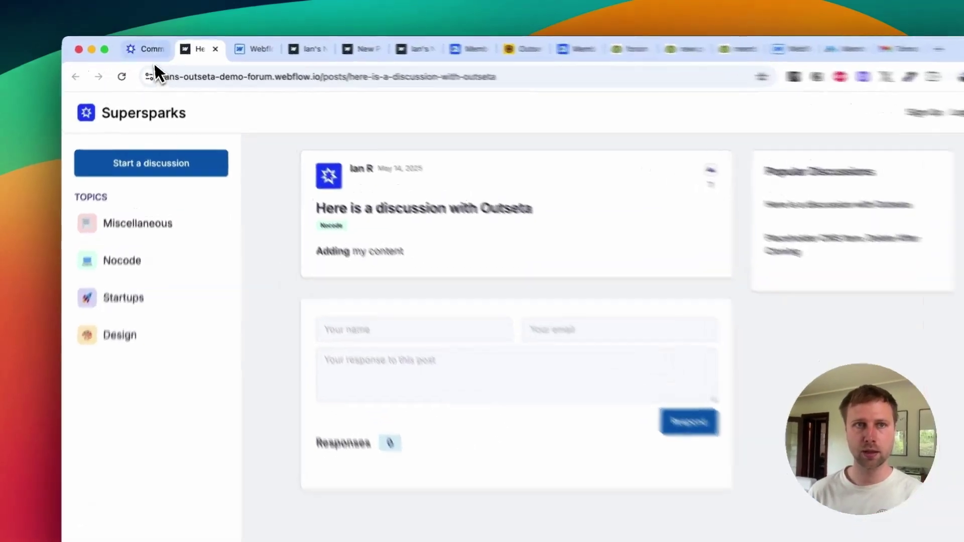
Step: Re-approve the comment and reload the forum post page
{"action": "left_click", "coordinate": [147, 49]}
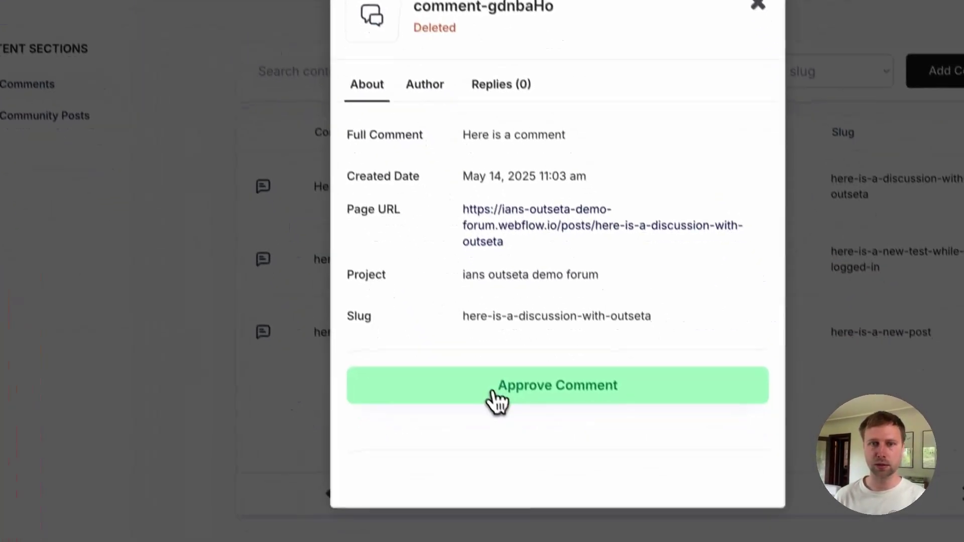
{"action": "left_click", "coordinate": [495, 399]}
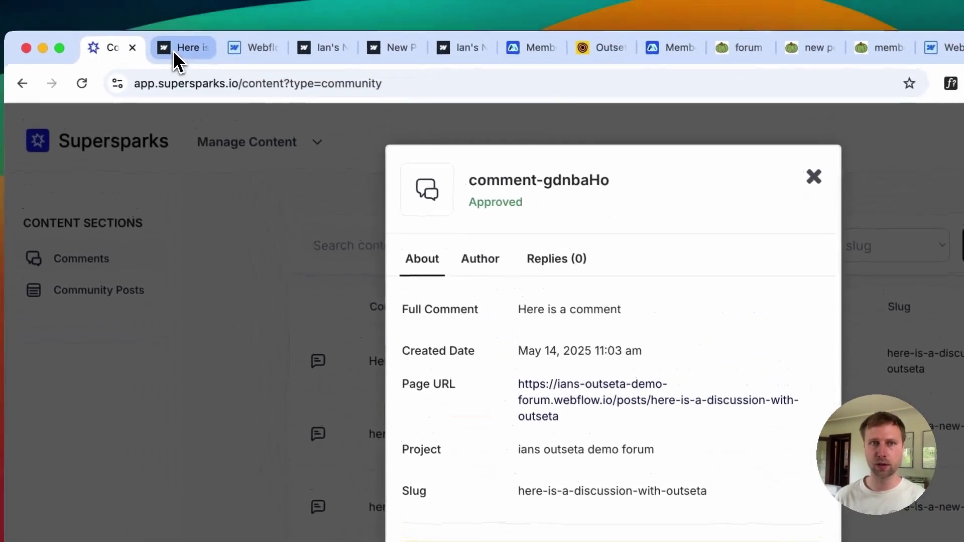
{"action": "left_click", "coordinate": [166, 1]}
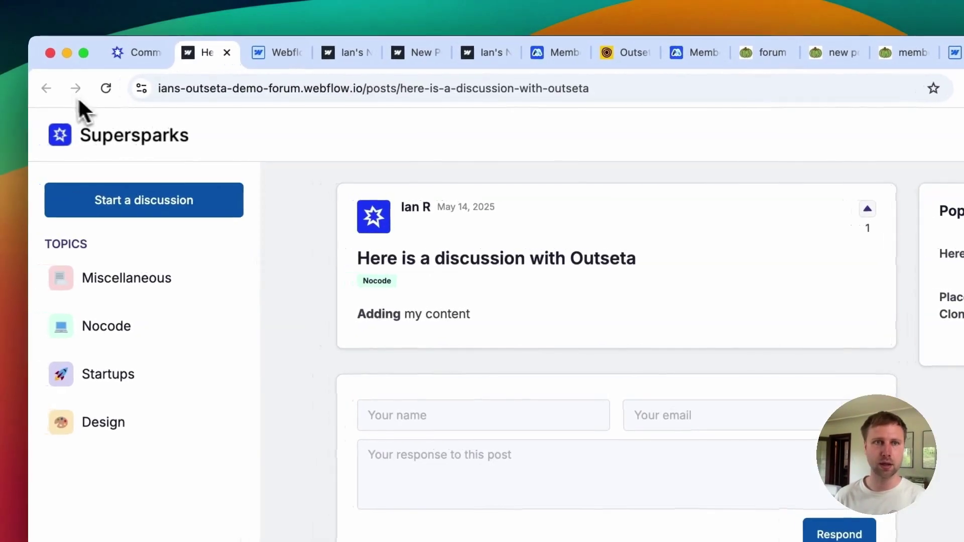
{"action": "left_click", "coordinate": [64, 29]}
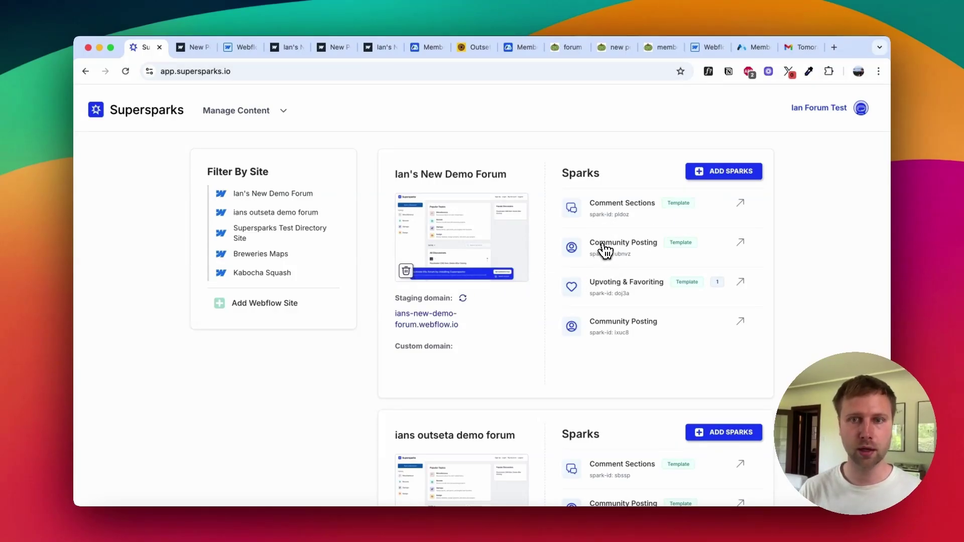
Step: Open the Community Posting spark's extra features and read the Custom Fields and Image Field descriptions
{"action": "left_click", "coordinate": [605, 249]}
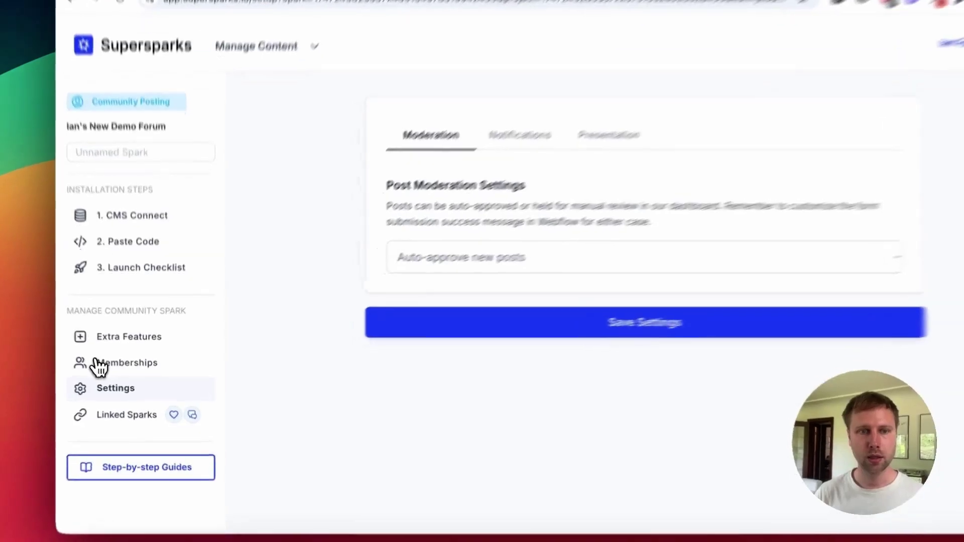
{"action": "left_click", "coordinate": [107, 367]}
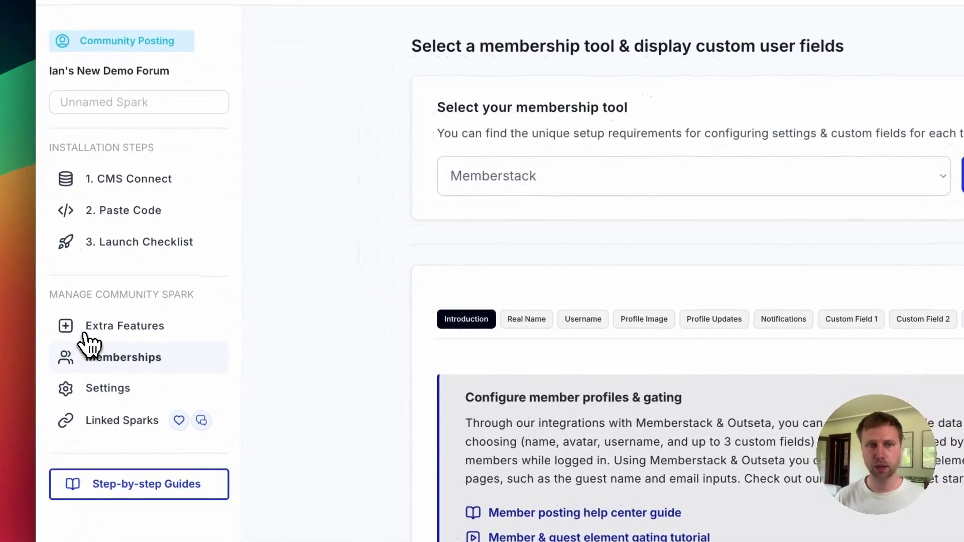
{"action": "left_click", "coordinate": [108, 347]}
{"action": "left_click", "coordinate": [550, 118]}
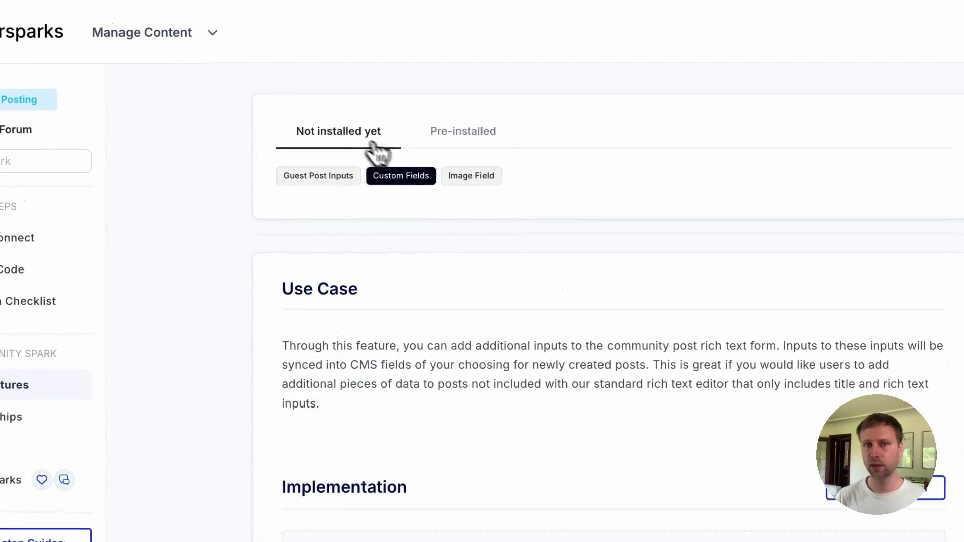
{"action": "left_click", "coordinate": [475, 182]}
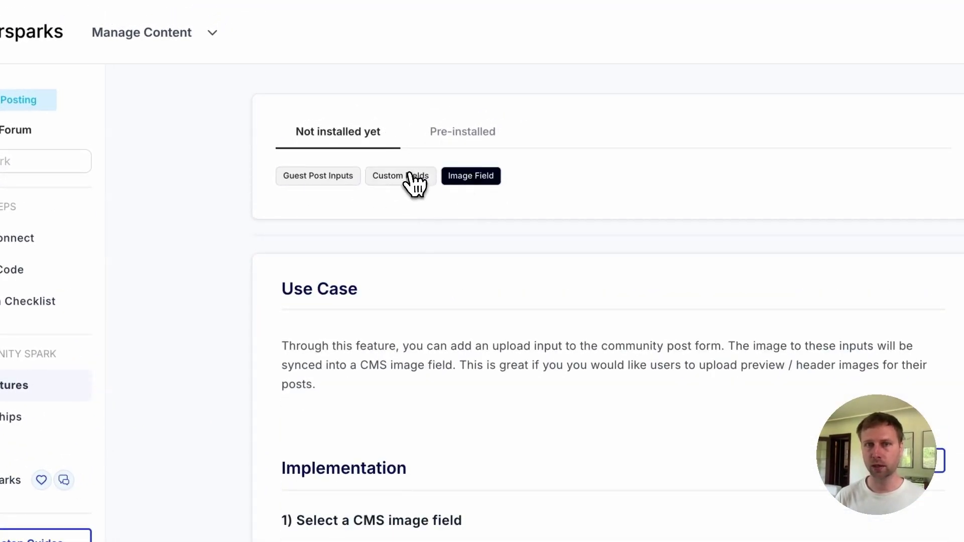
{"action": "left_click", "coordinate": [402, 184]}
{"action": "left_click", "coordinate": [475, 187]}
{"action": "scroll", "coordinate": [474, 347], "scroll_direction": "down", "scroll_amount": 2}
Step: Compare the custom and image field features against the forum's new-post form, then open Memberships
{"action": "left_click", "coordinate": [392, 119]}
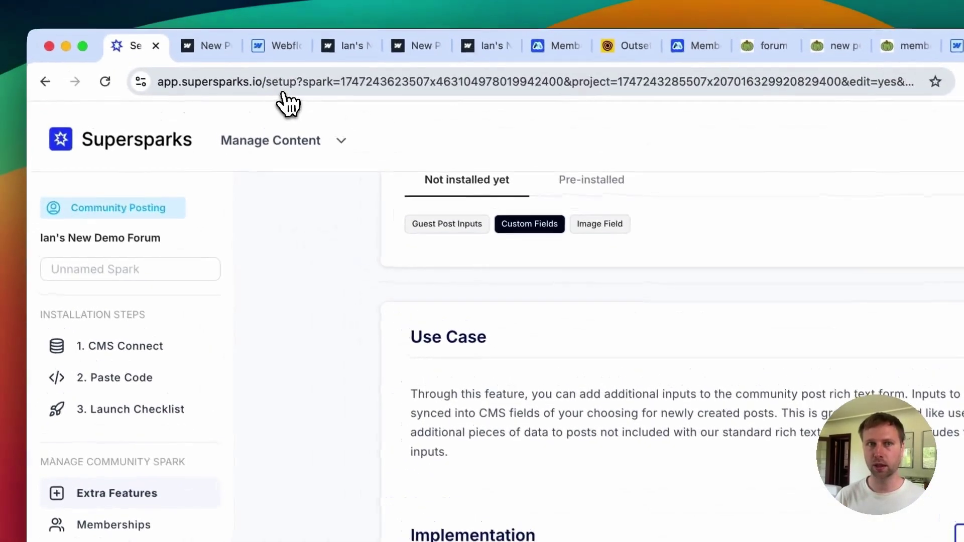
{"action": "left_click", "coordinate": [212, 47]}
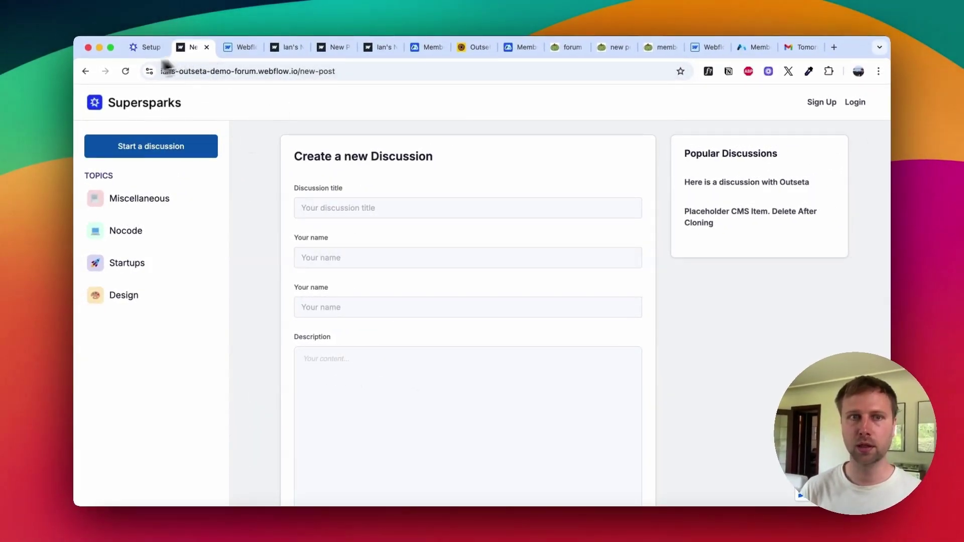
{"action": "left_click", "coordinate": [144, 50]}
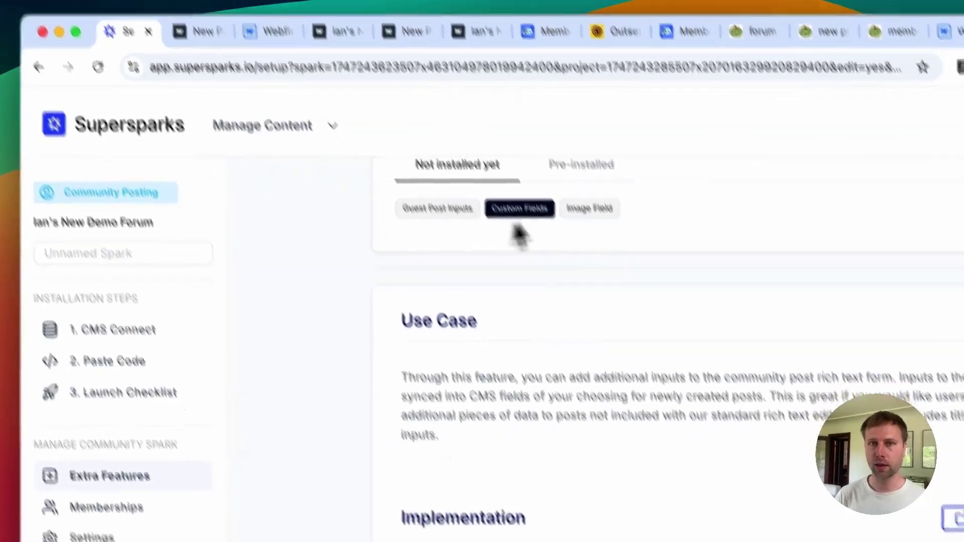
{"action": "left_click", "coordinate": [577, 217]}
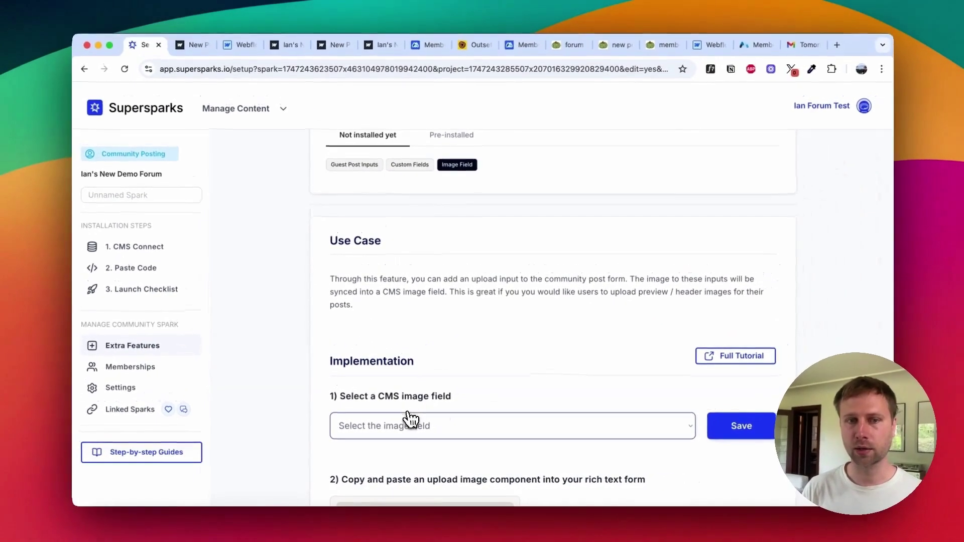
{"action": "left_click", "coordinate": [192, 48]}
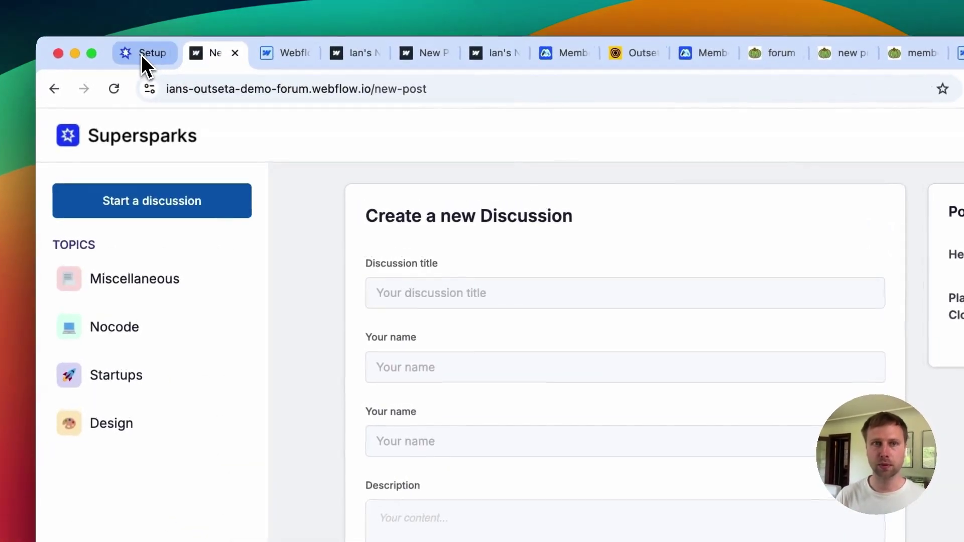
{"action": "left_click", "coordinate": [143, 55]}
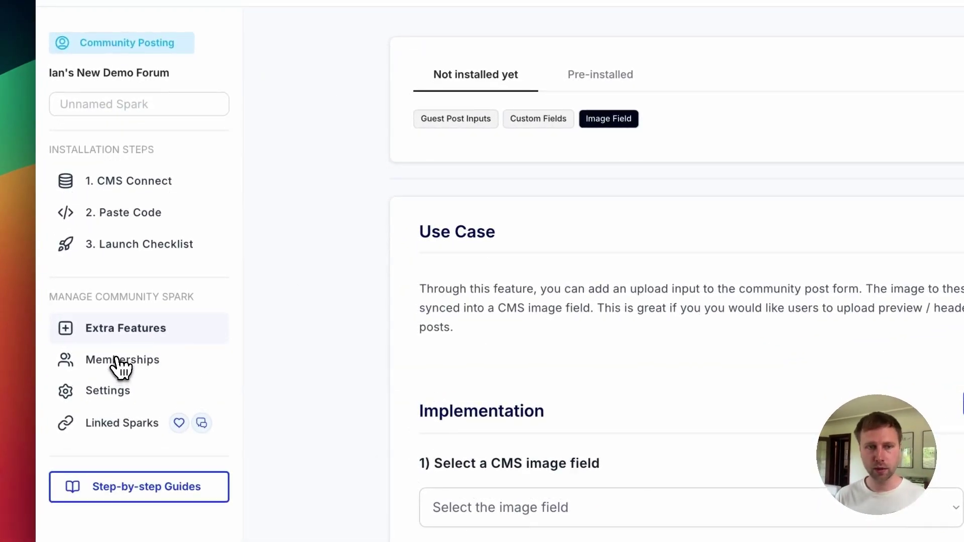
{"action": "left_click", "coordinate": [119, 366]}
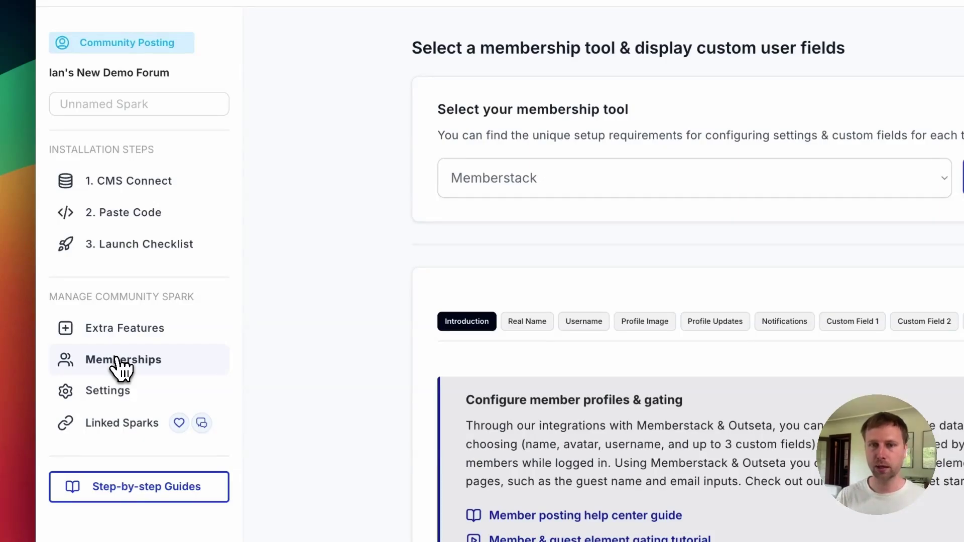
Step: Activate notifications for all members and review the notification settings
{"action": "left_click", "coordinate": [784, 321]}
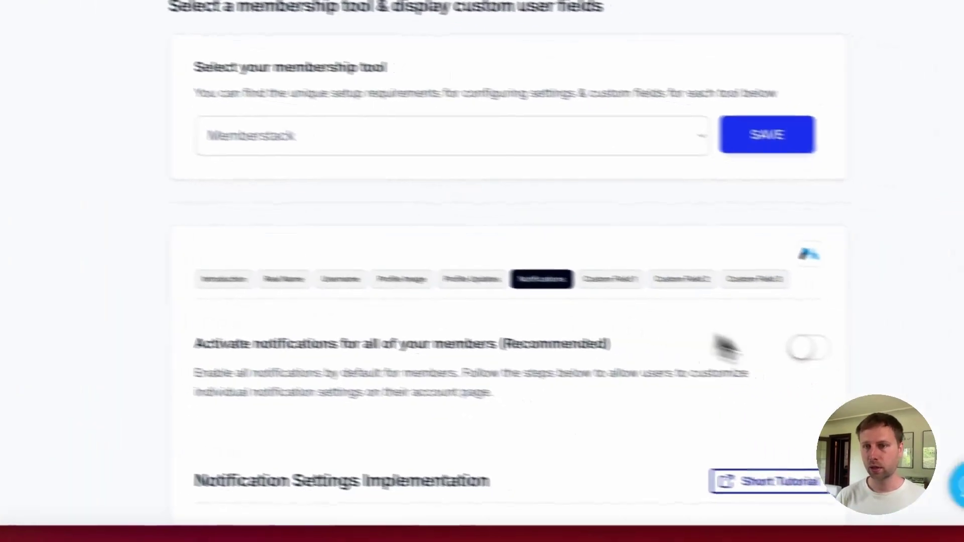
{"action": "left_click", "coordinate": [805, 348]}
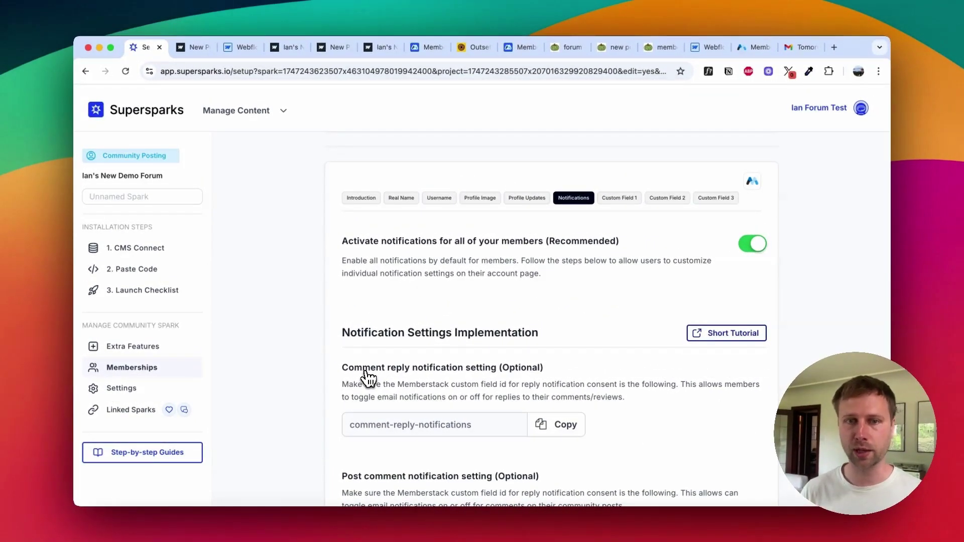
{"action": "scroll", "coordinate": [368, 377], "scroll_direction": "down", "scroll_amount": 2}
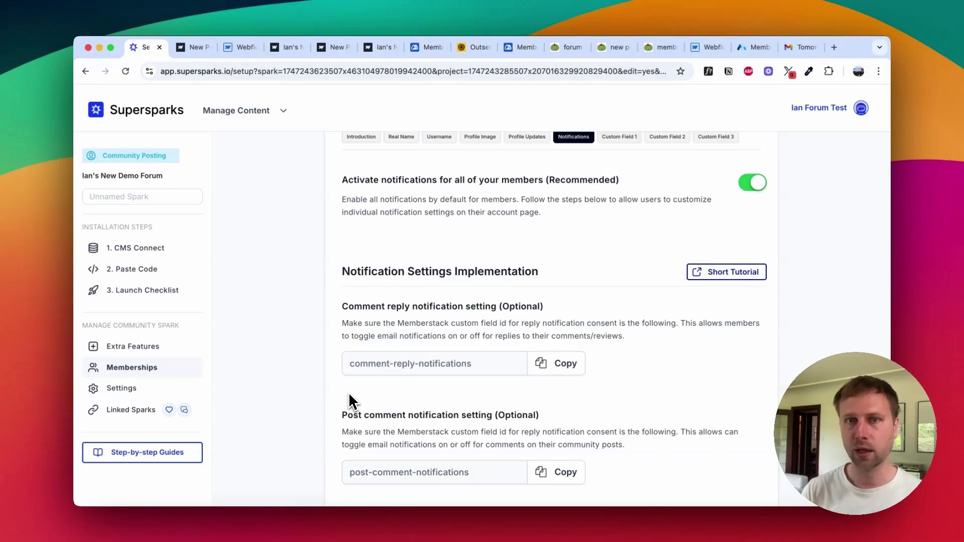
{"action": "scroll", "coordinate": [353, 402], "scroll_direction": "up", "scroll_amount": 4}
{"action": "scroll", "coordinate": [586, 345], "scroll_direction": "down", "scroll_amount": 3}
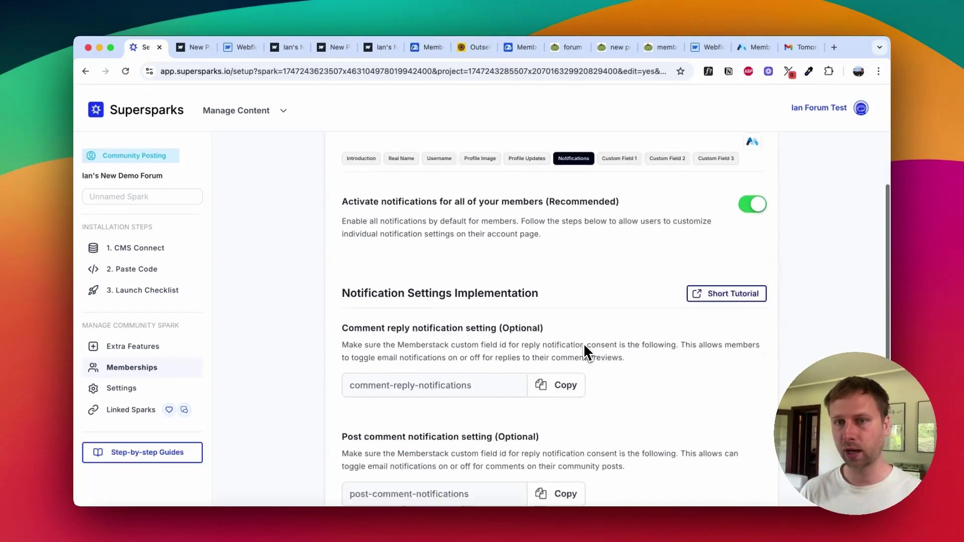
{"action": "scroll", "coordinate": [586, 350], "scroll_direction": "down", "scroll_amount": 1}
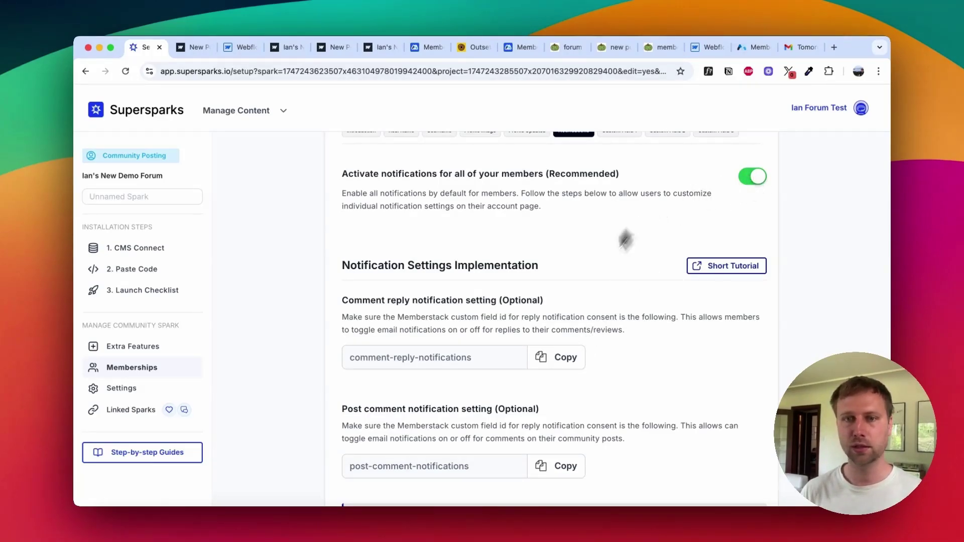
{"action": "scroll", "coordinate": [605, 307], "scroll_direction": "down", "scroll_amount": 2}
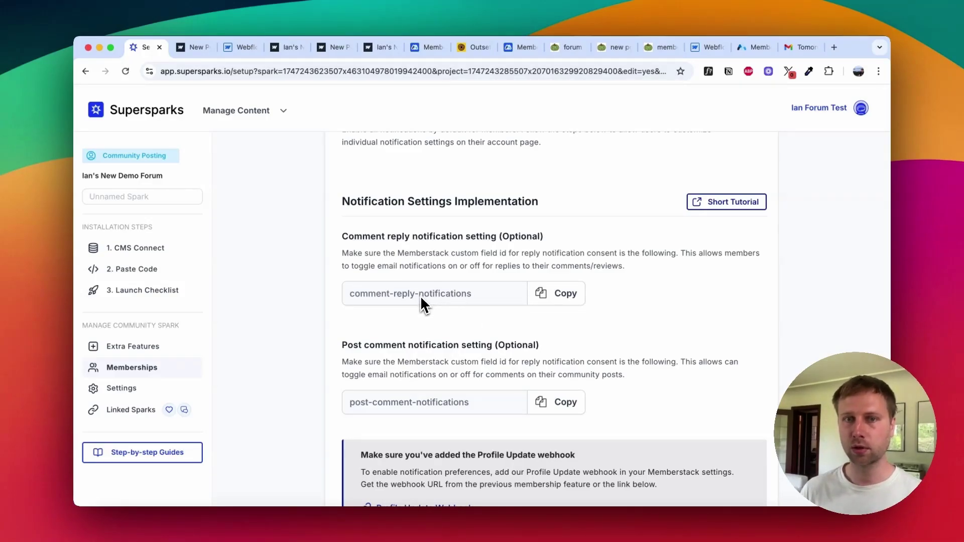
{"action": "scroll", "coordinate": [421, 294], "scroll_direction": "up", "scroll_amount": 5}
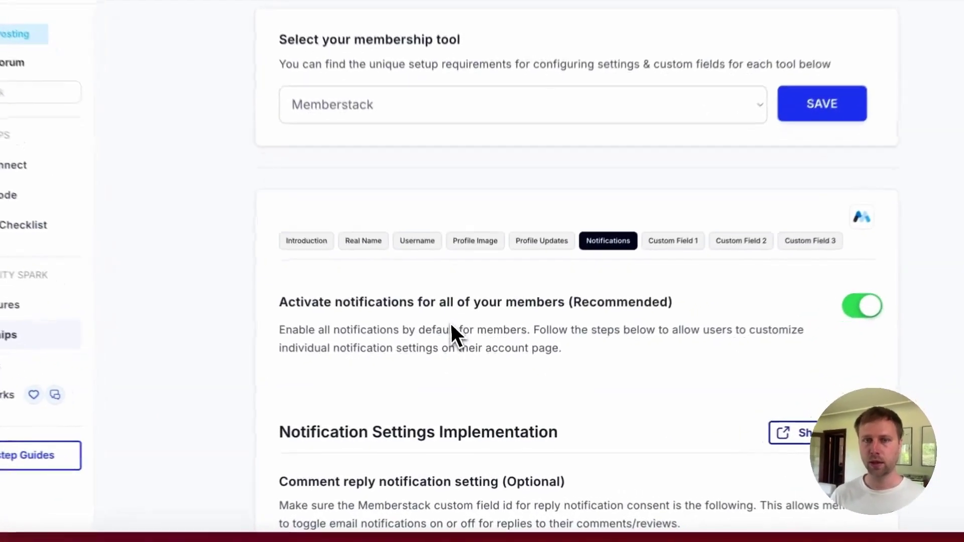
Step: Check the Profile Updates webhook instructions, then go to the live forum's home page
{"action": "left_click", "coordinate": [539, 235]}
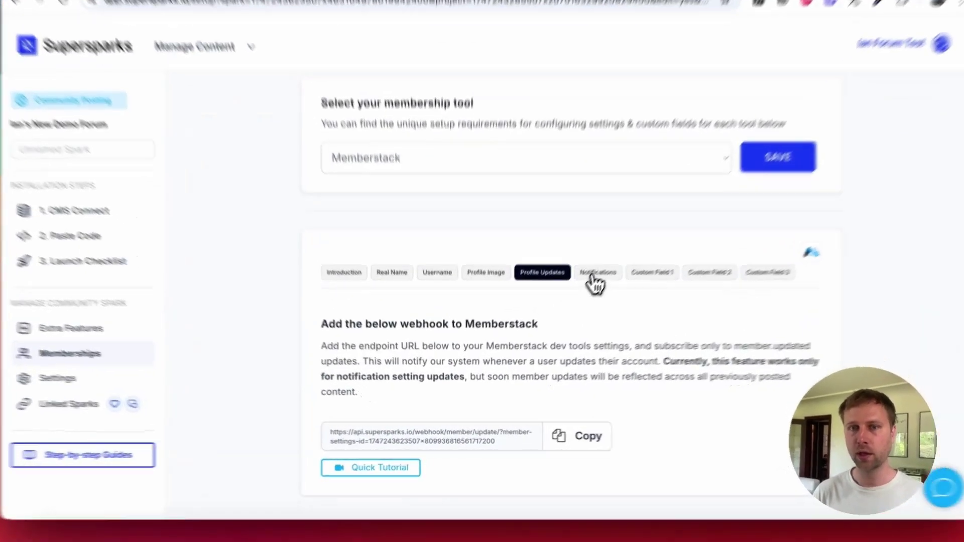
{"action": "left_click", "coordinate": [573, 300]}
{"action": "scroll", "coordinate": [447, 392], "scroll_direction": "down", "scroll_amount": 3}
{"action": "scroll", "coordinate": [408, 414], "scroll_direction": "down", "scroll_amount": 2}
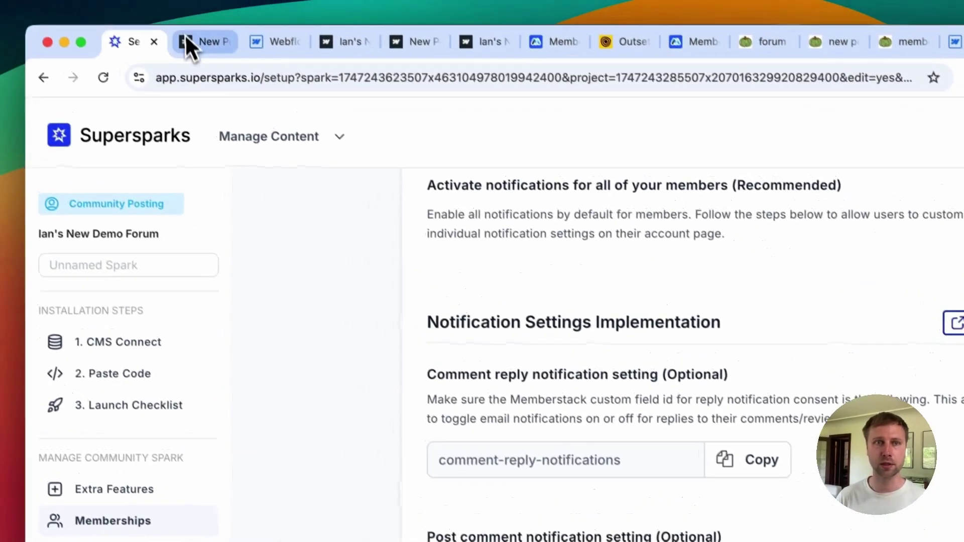
{"action": "left_click", "coordinate": [189, 38]}
{"action": "left_click", "coordinate": [120, 145]}
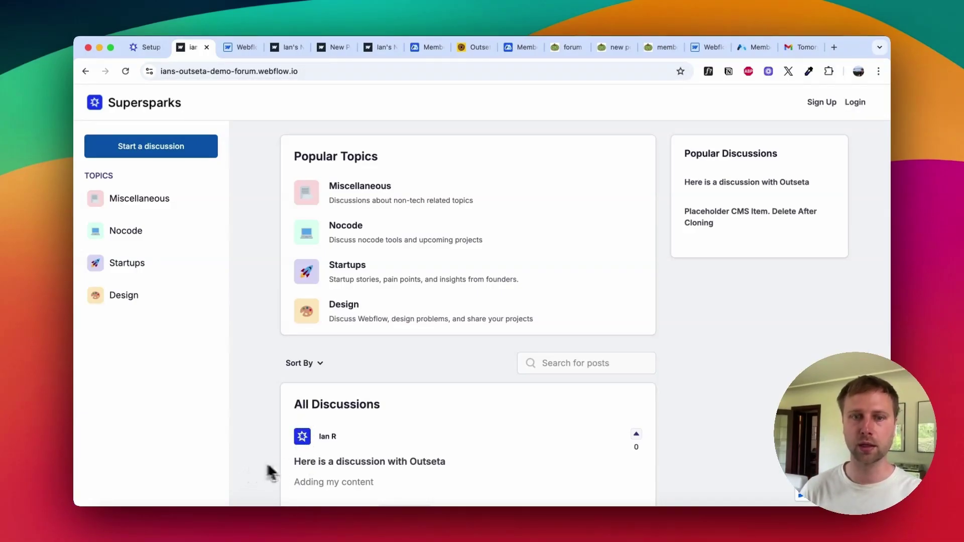
Step: Review the Memberstack Username settings: empty field ID, class supersparks-username-aaaaa offered
{"action": "scroll", "coordinate": [271, 472], "scroll_direction": "down", "scroll_amount": 2}
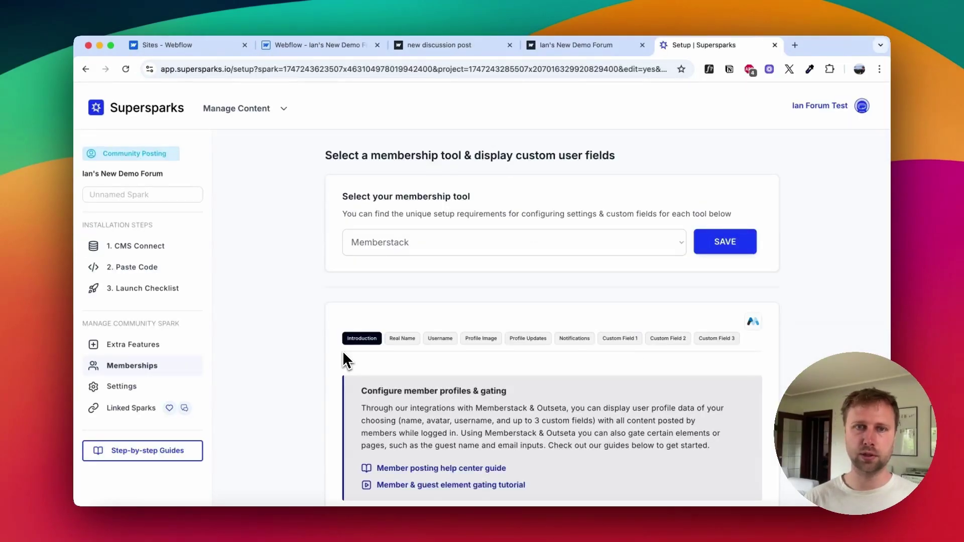
{"action": "left_click", "coordinate": [440, 340]}
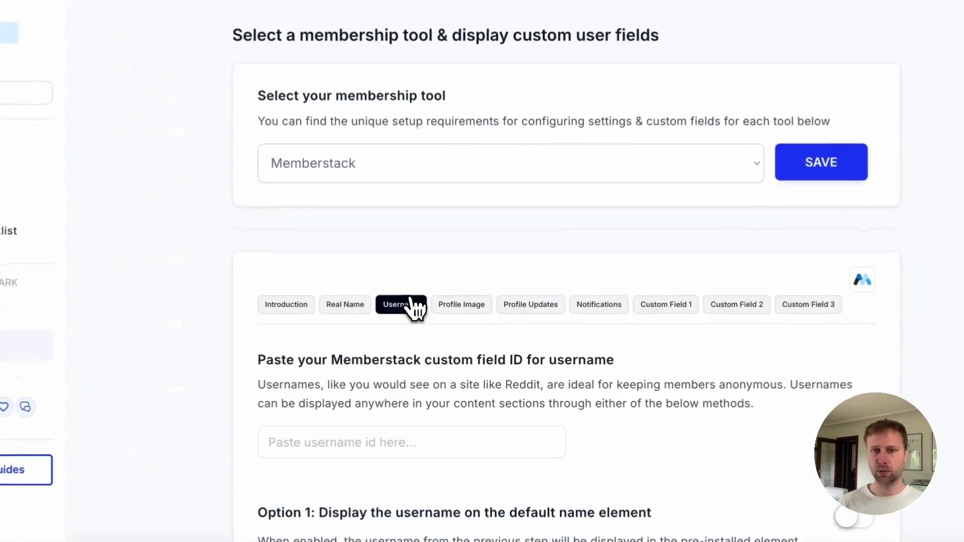
{"action": "scroll", "coordinate": [442, 381], "scroll_direction": "down", "scroll_amount": 3}
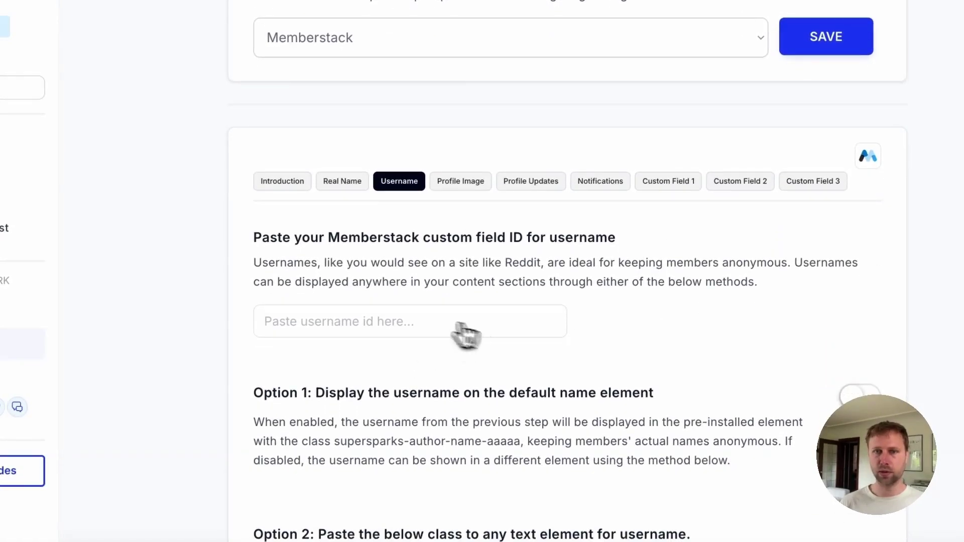
{"action": "scroll", "coordinate": [465, 335], "scroll_direction": "down", "scroll_amount": 2}
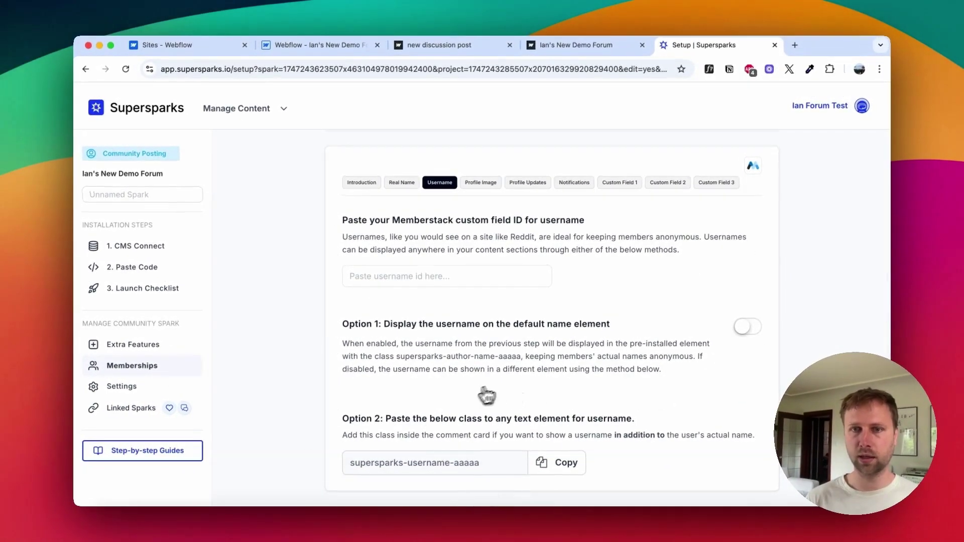
{"action": "scroll", "coordinate": [487, 389], "scroll_direction": "down", "scroll_amount": 1}
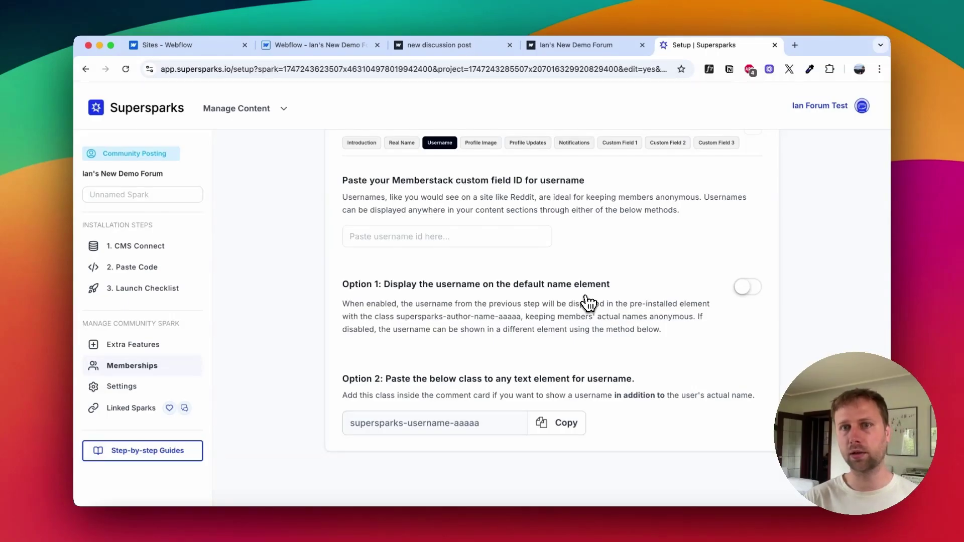
{"action": "scroll", "coordinate": [587, 302], "scroll_direction": "up", "scroll_amount": 1}
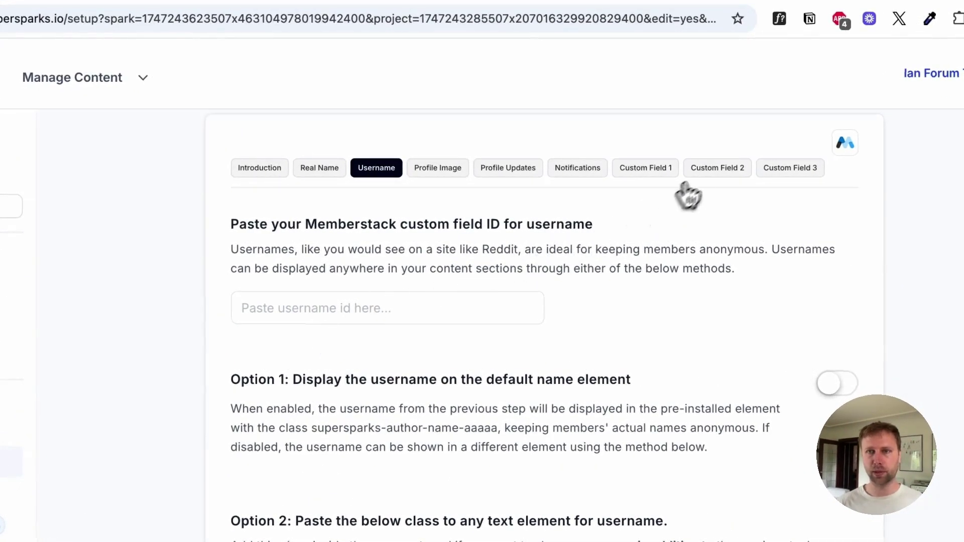
Step: Review the Custom Field 2 and Custom Field 3 settings, then look over the live demo forum
{"action": "left_click", "coordinate": [715, 167]}
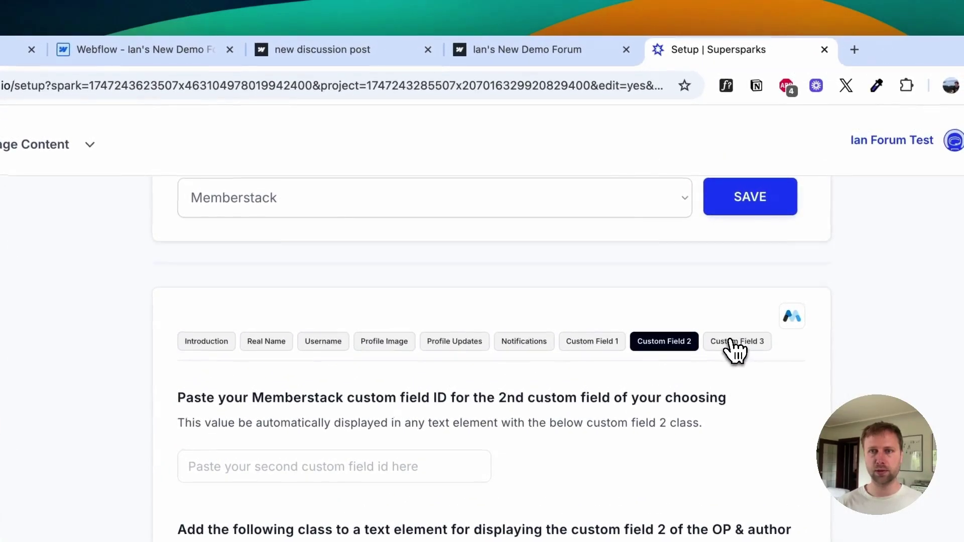
{"action": "left_click", "coordinate": [723, 341]}
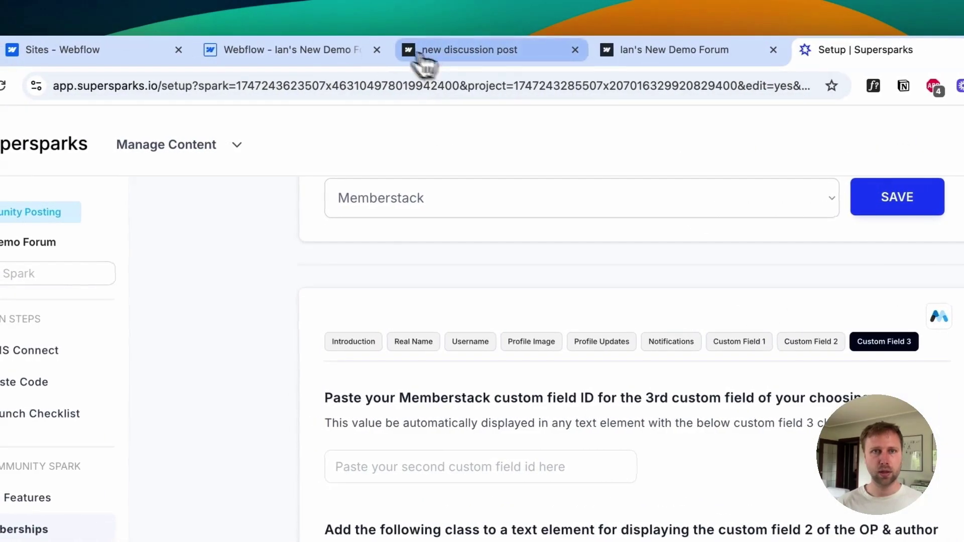
{"action": "left_click", "coordinate": [626, 55]}
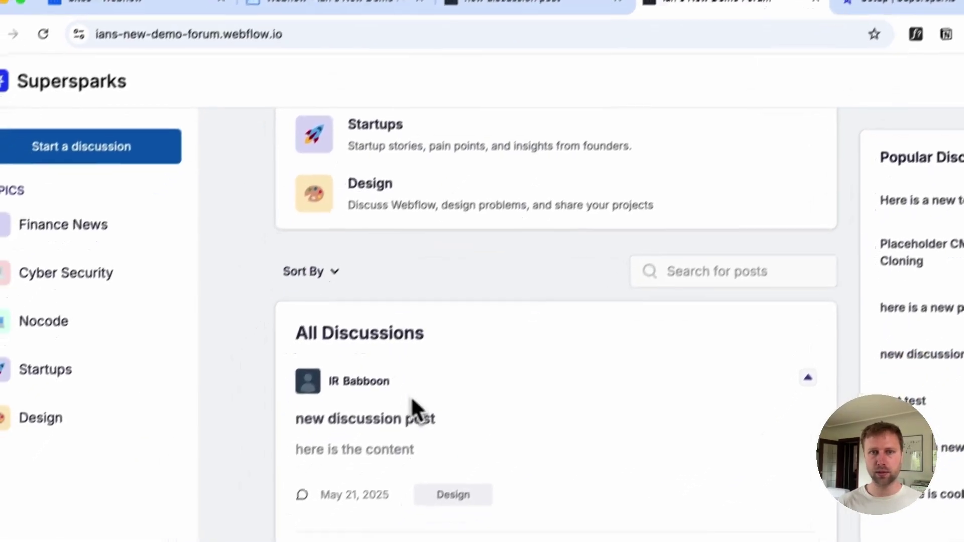
{"action": "scroll", "coordinate": [371, 452], "scroll_direction": "down", "scroll_amount": 3}
Step: Check the logged-in test post, then return to the Custom Field 2 settings in Supersparks
{"action": "left_click", "coordinate": [858, 49]}
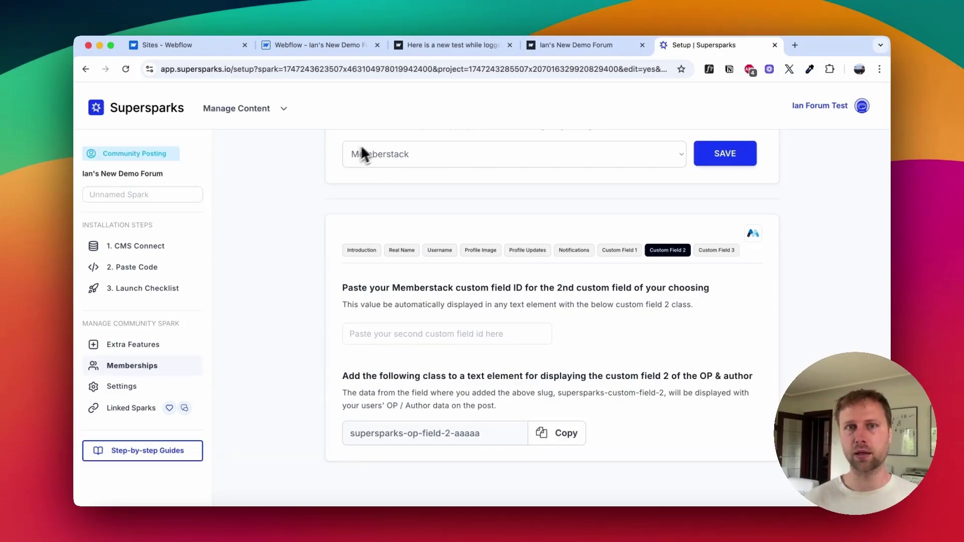
{"action": "left_click", "coordinate": [444, 45]}
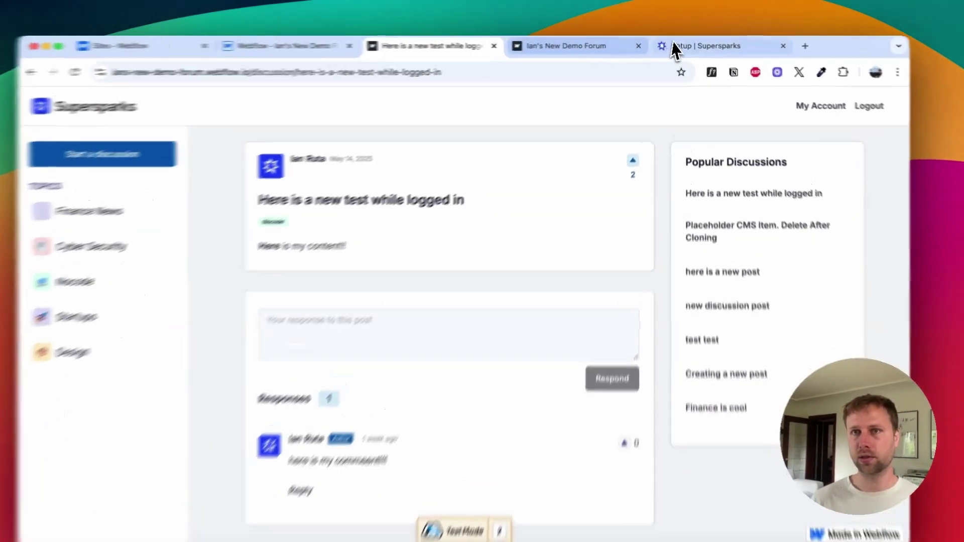
{"action": "left_click", "coordinate": [676, 48]}
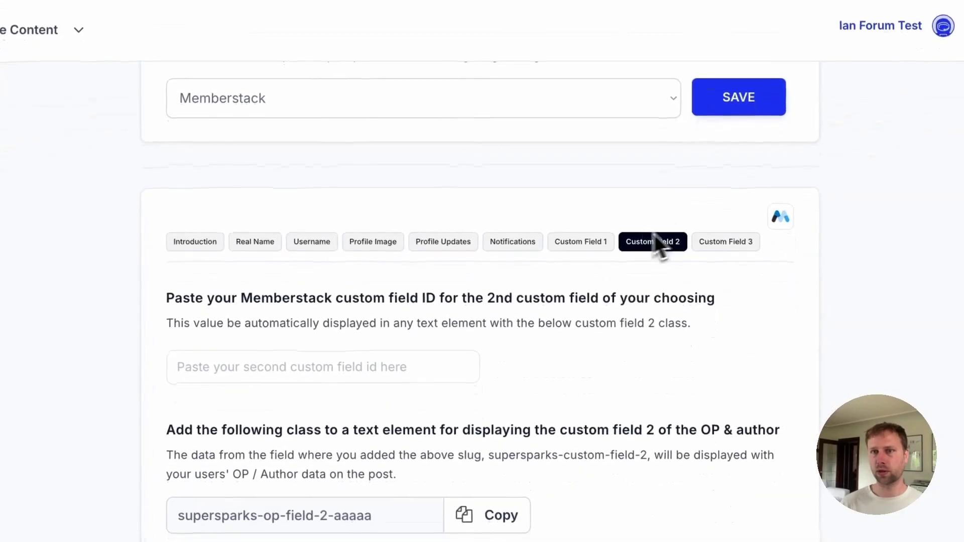
{"action": "left_click", "coordinate": [726, 240]}
{"action": "left_click", "coordinate": [657, 240]}
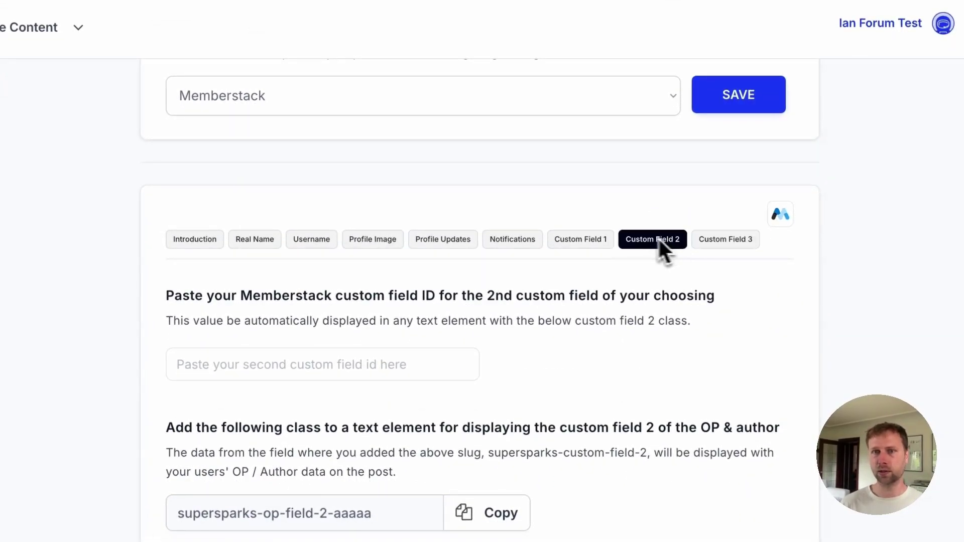